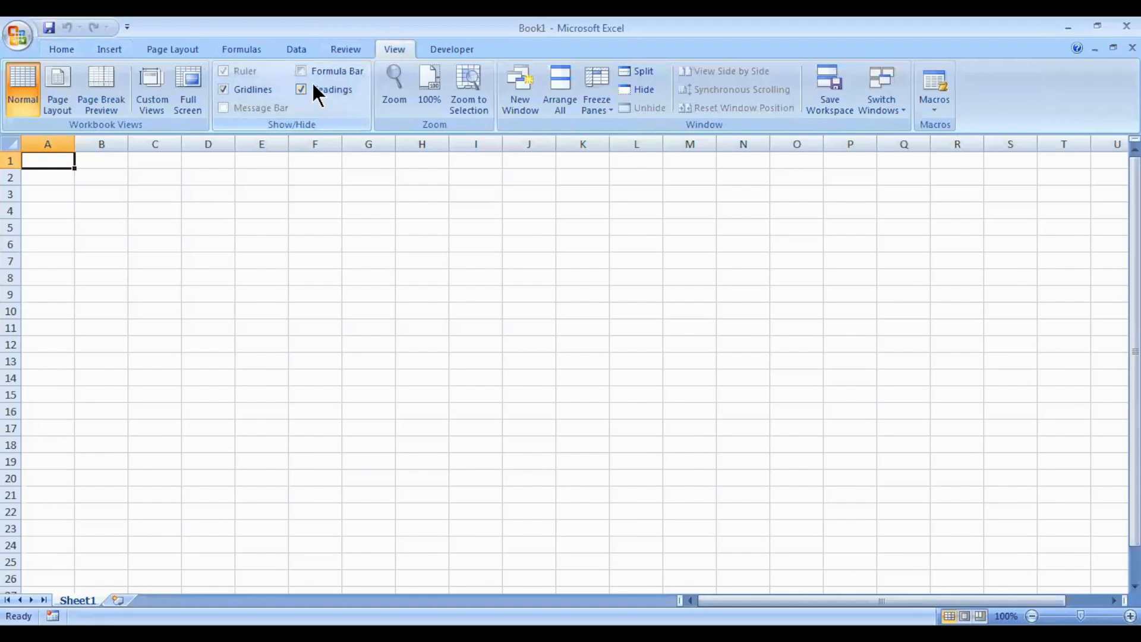
- Hide Excel's headings and gridlines, go full screen, and note 'enble cost center' in B2
click(221, 89)
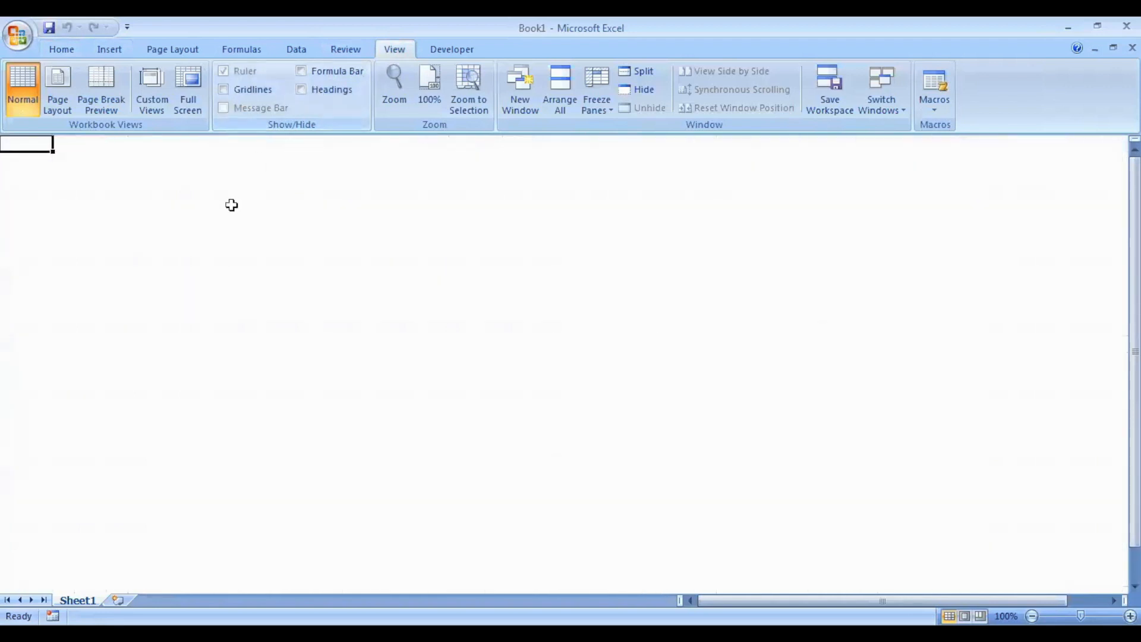
click(181, 101)
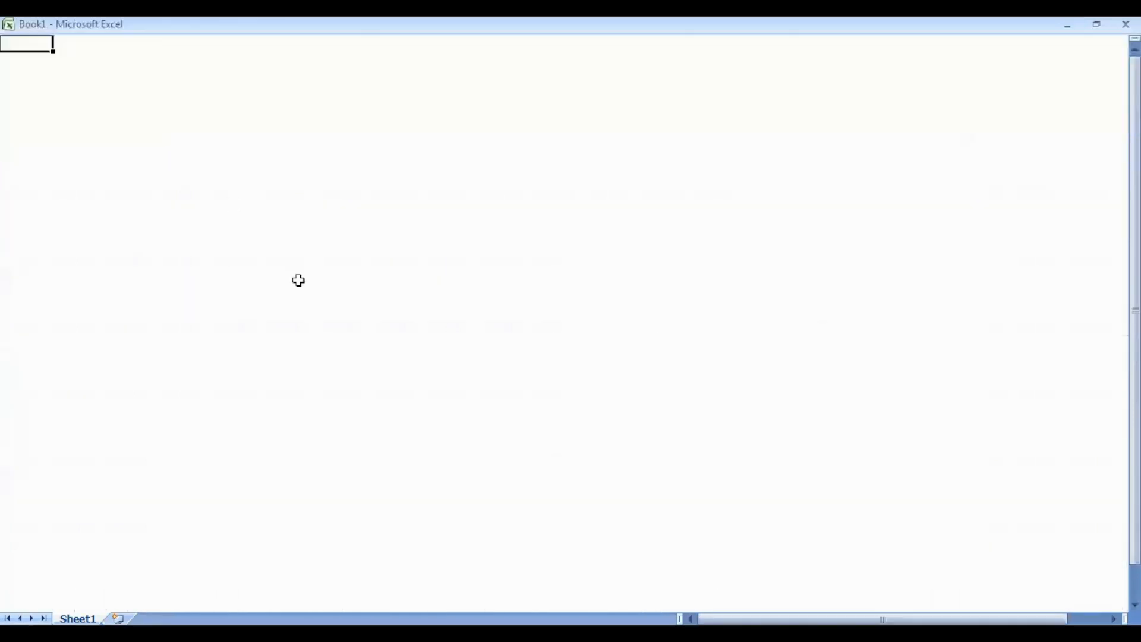
click(102, 76)
text(enble c)
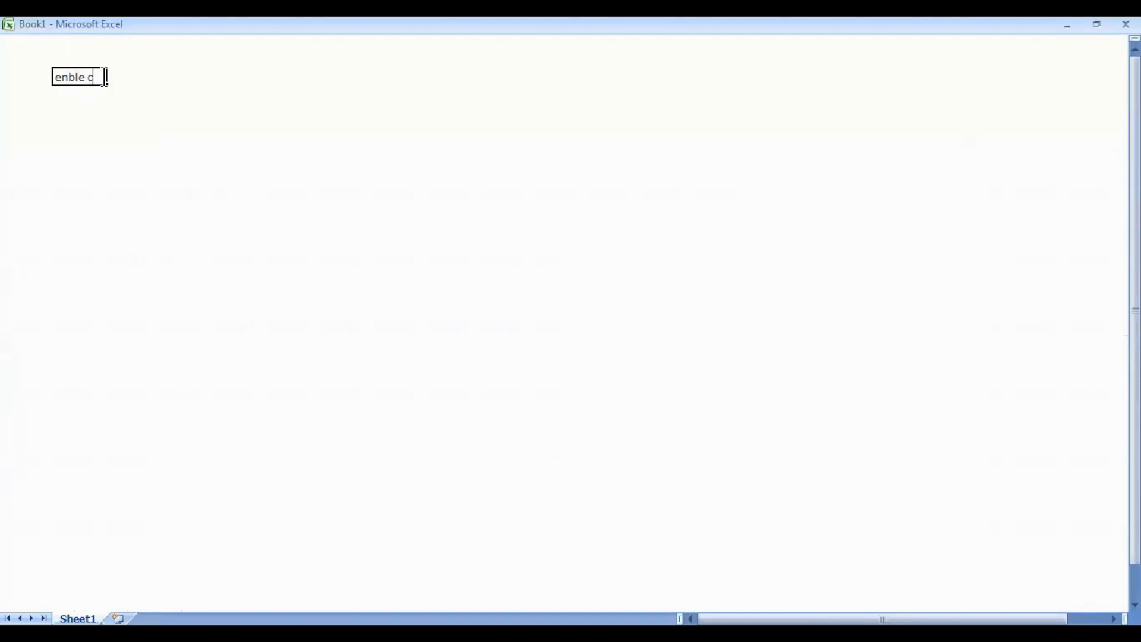
text(ost denter)
key(Return)
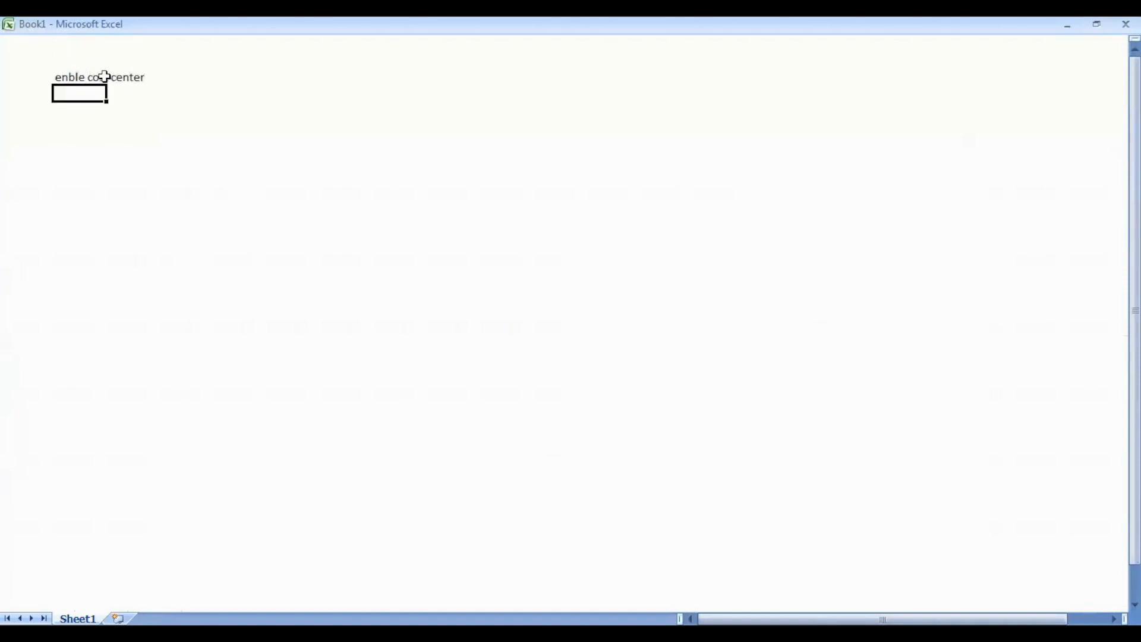
- Scroll back up, reselect the 'enble cost center' note, and switch to TallyPrime
scroll(104, 77, up, 1)
scroll(83, 80, up, 1)
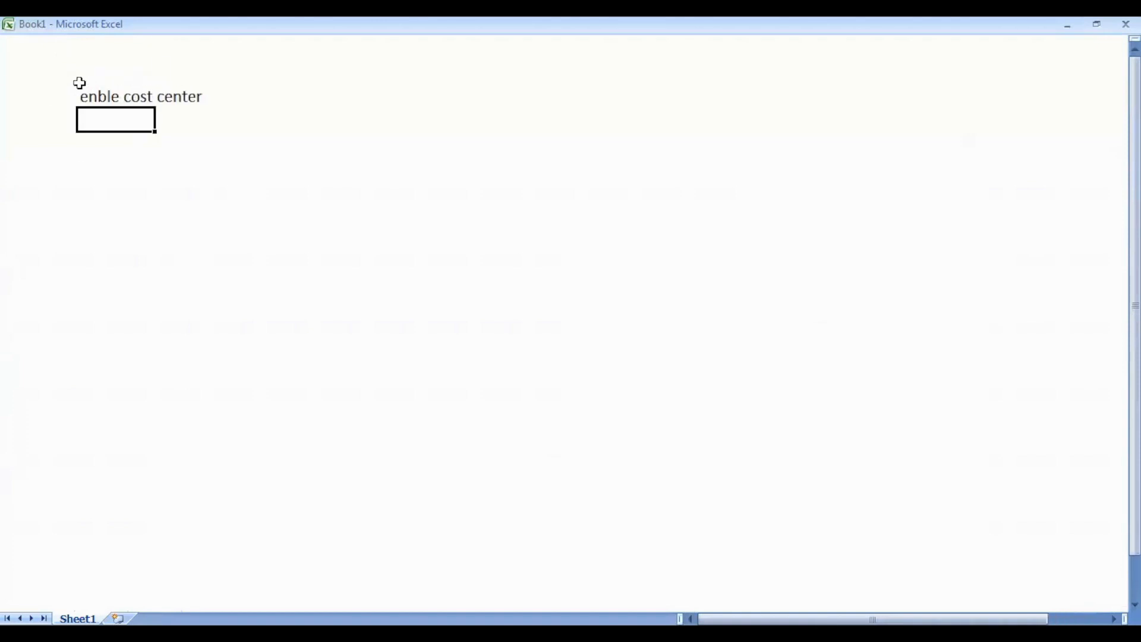
click(117, 92)
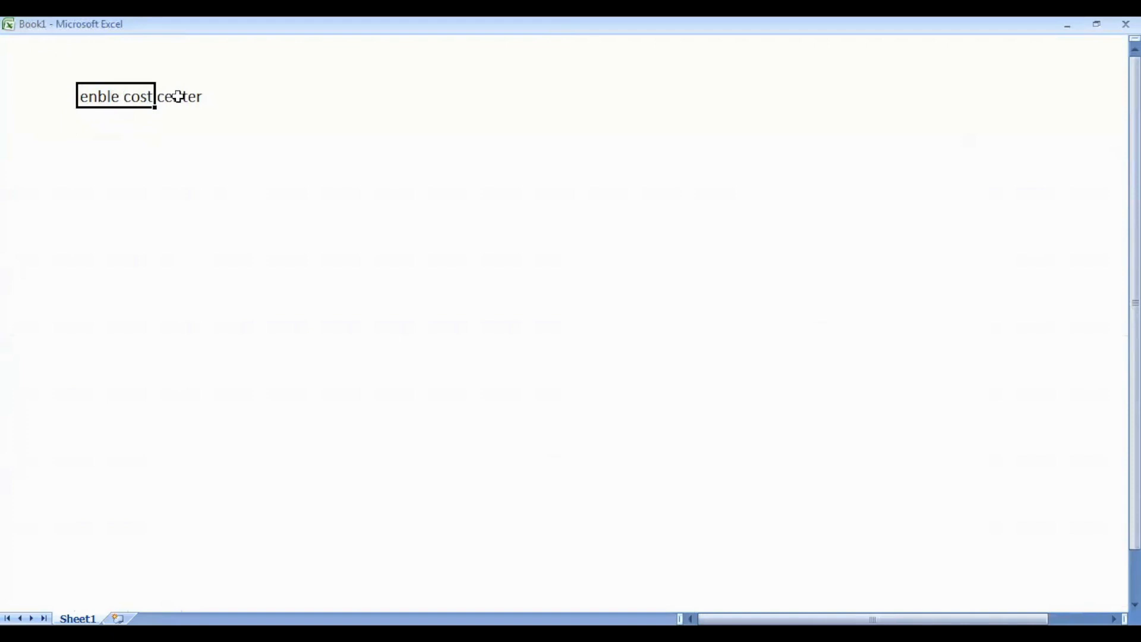
key(alt+Tab)
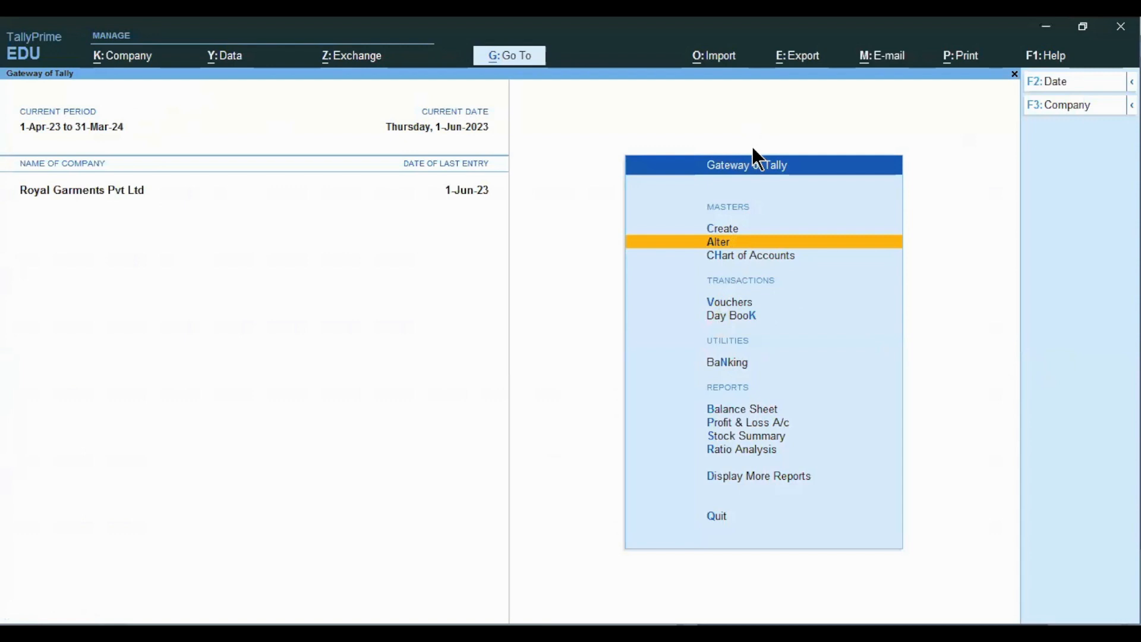
- Set Enable Cost Centres to Yes in the F11 company features and save with Ctrl+A
key(F11)
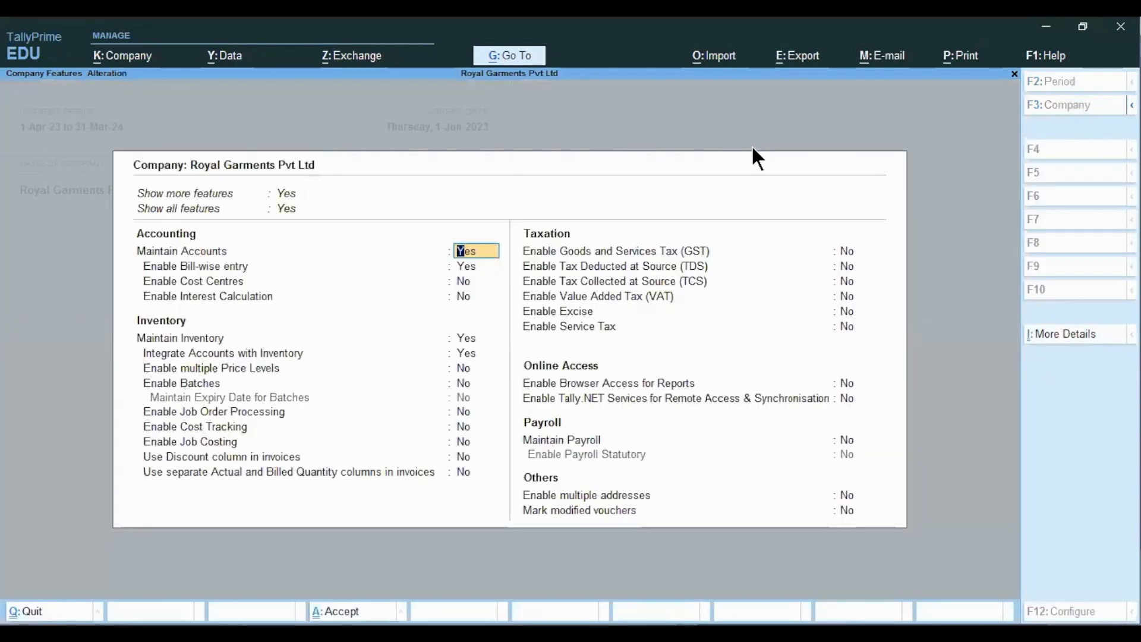
key(Return)
key(Return)
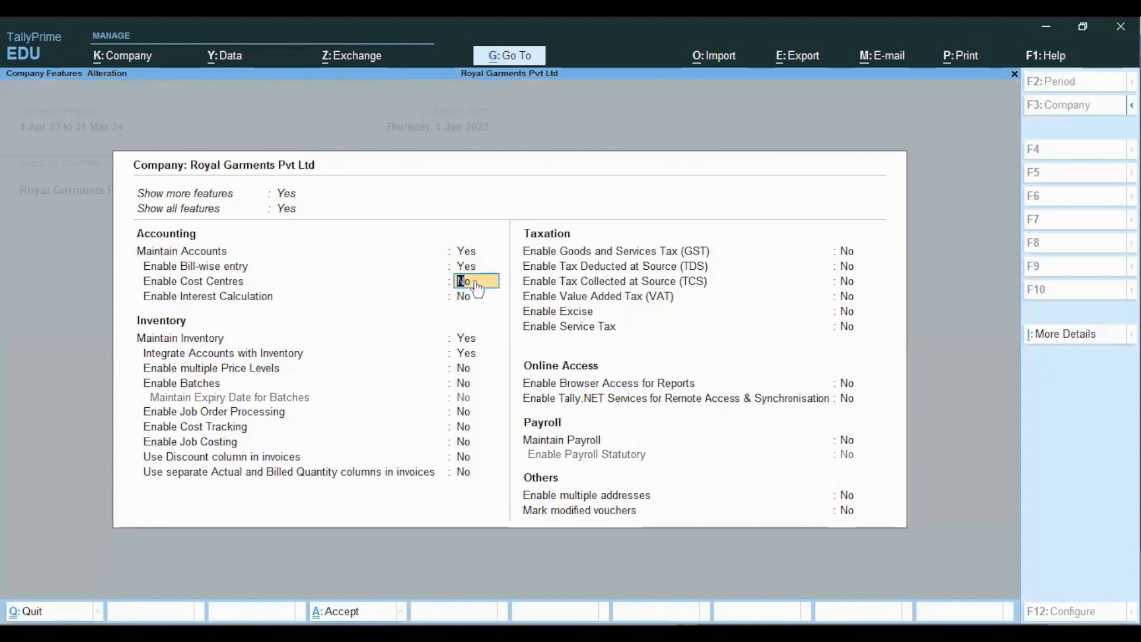
text(y)
key(Return)
key(Return)
key(Return)
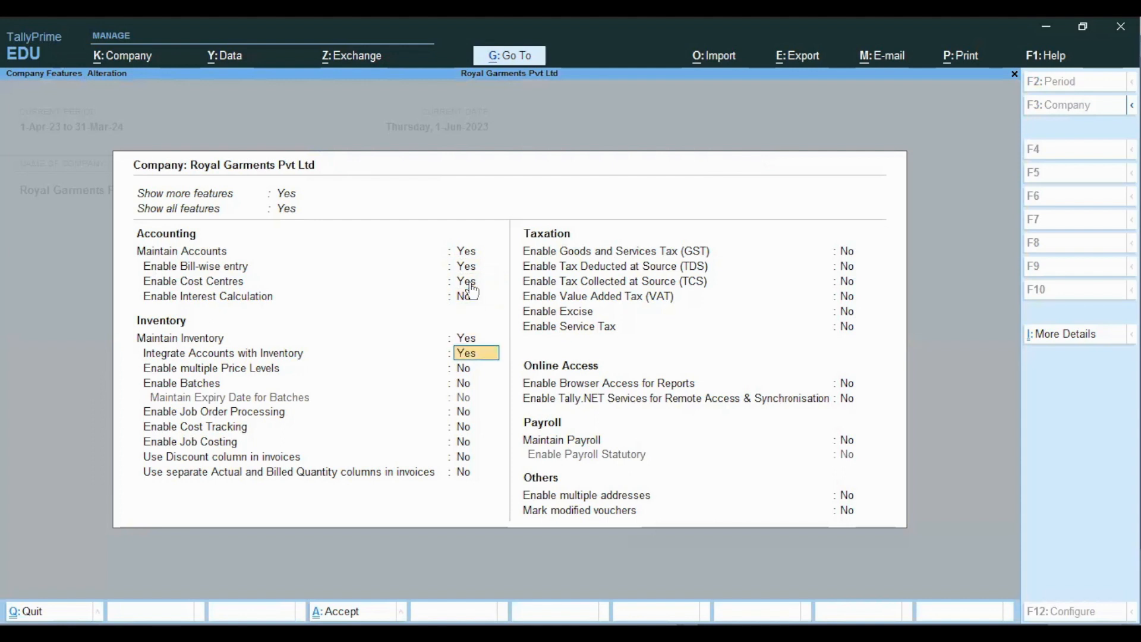
key(Return)
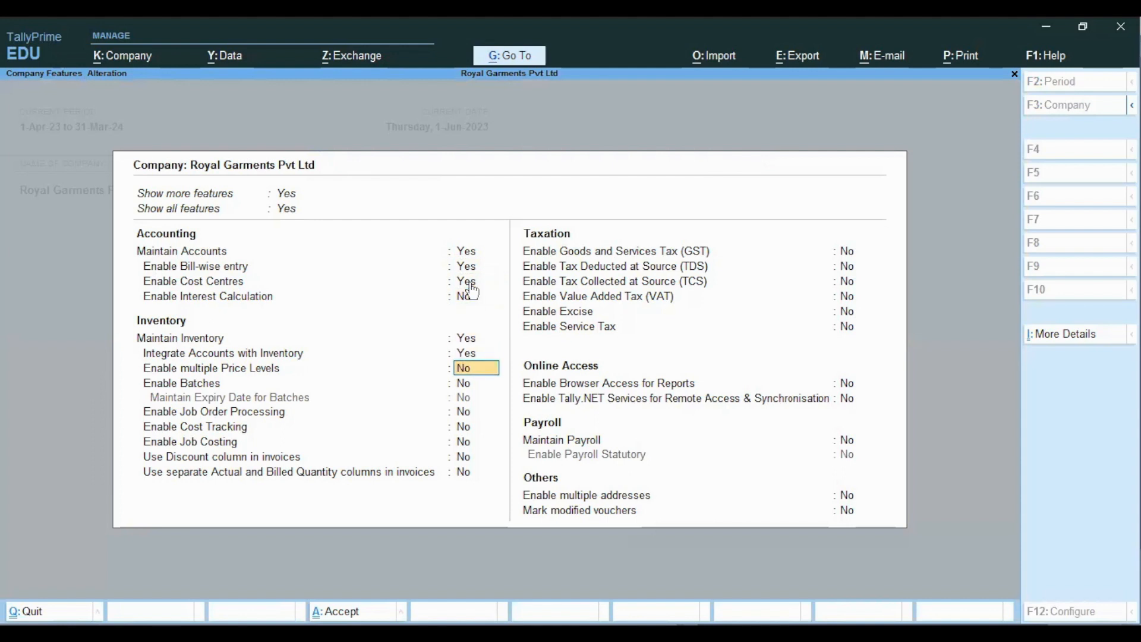
key(ctrl)
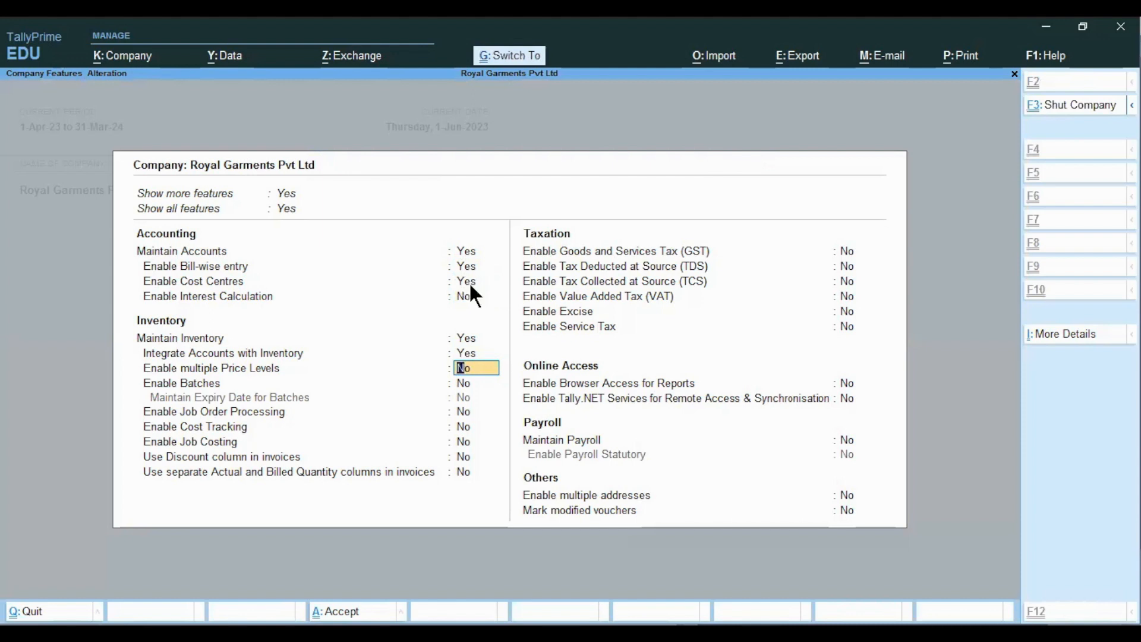
key(ctrl+a)
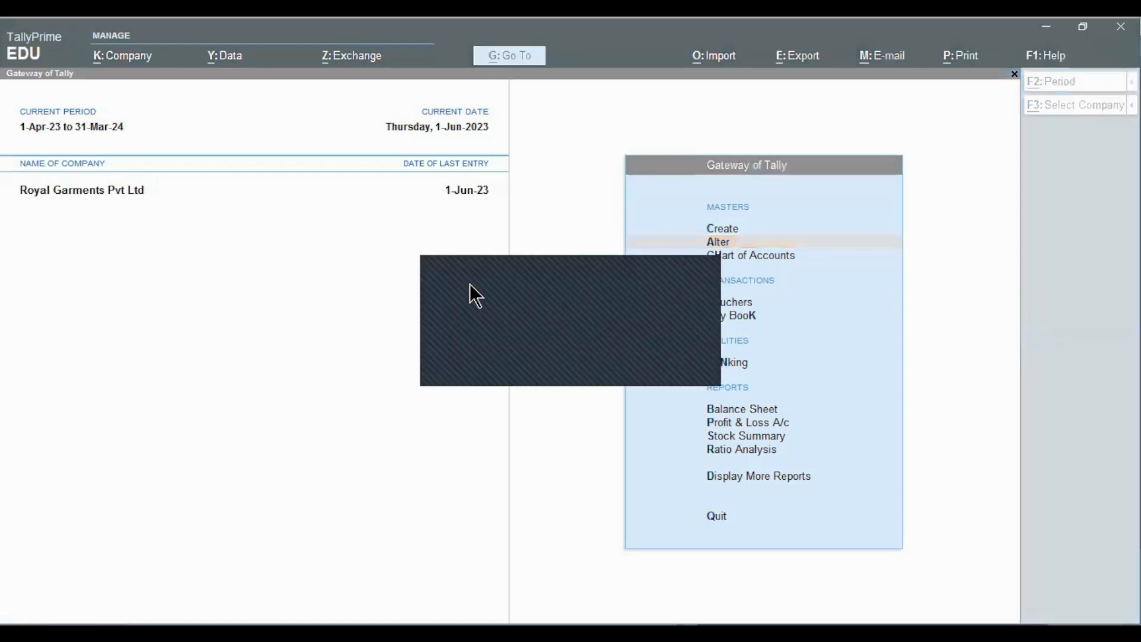
key(alt+Tab)
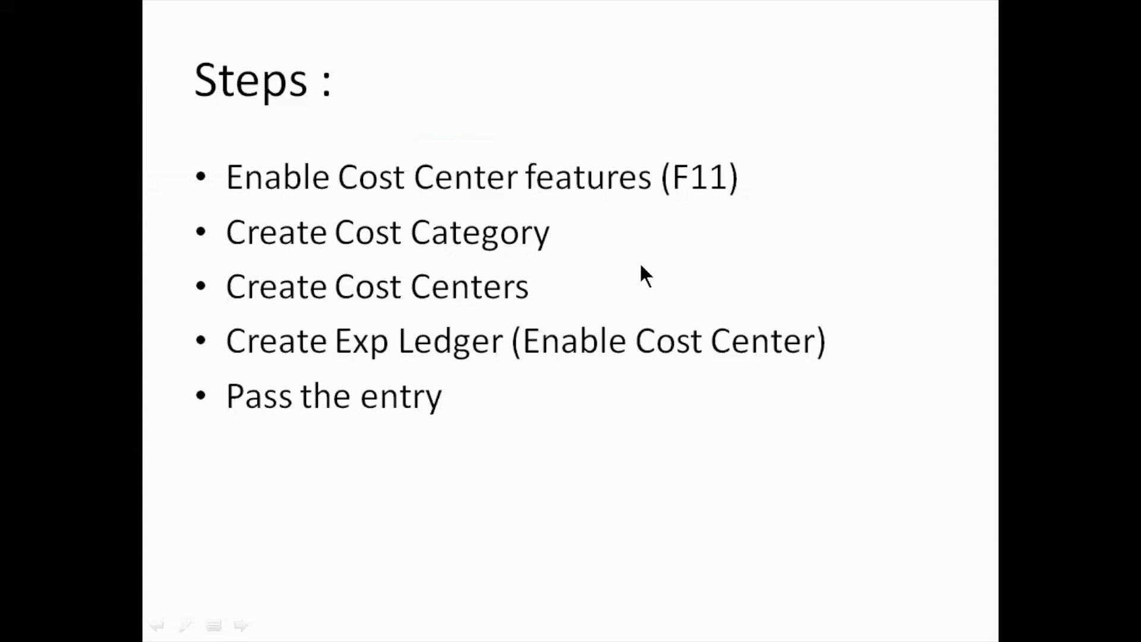
key(alt+Tab)
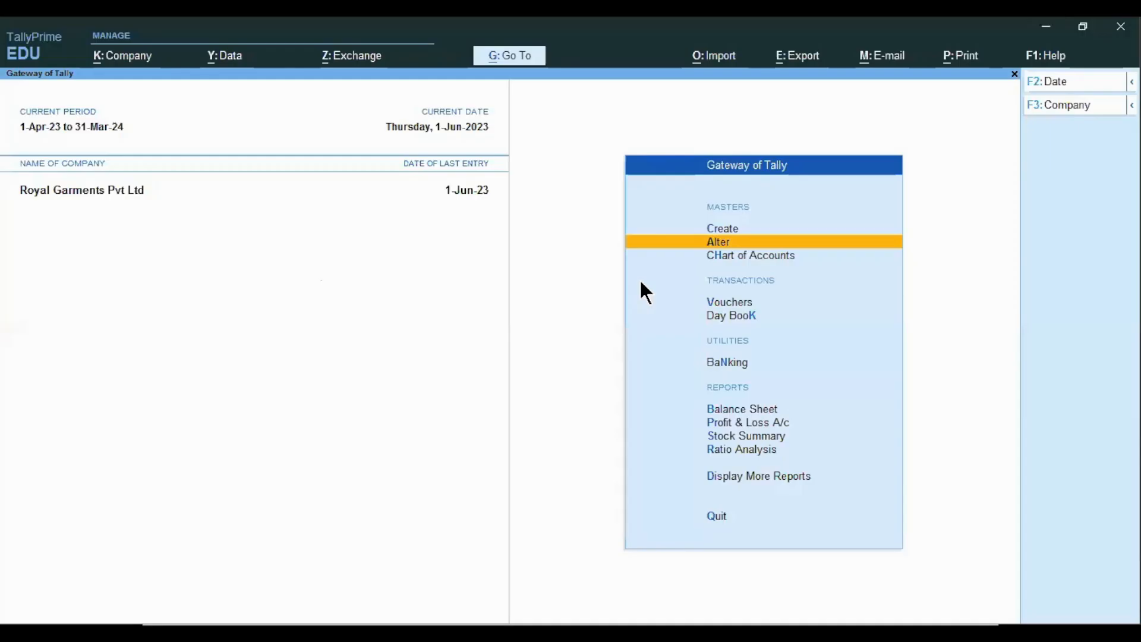
- Open a new Cost Category Creation form from the List of Masters
key(Up)
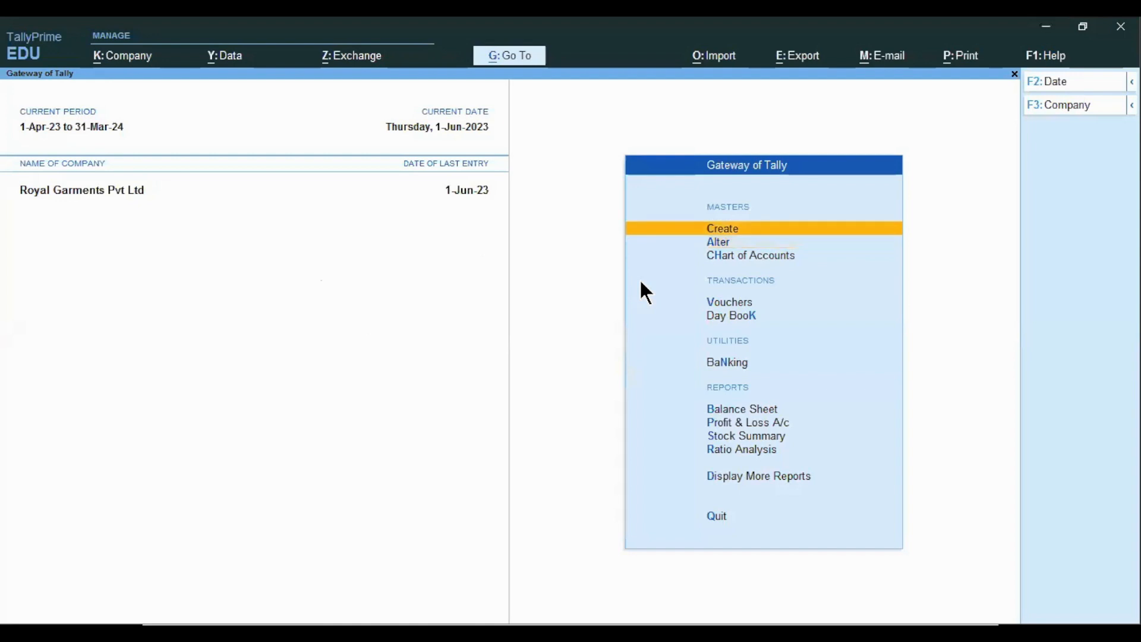
key(Return)
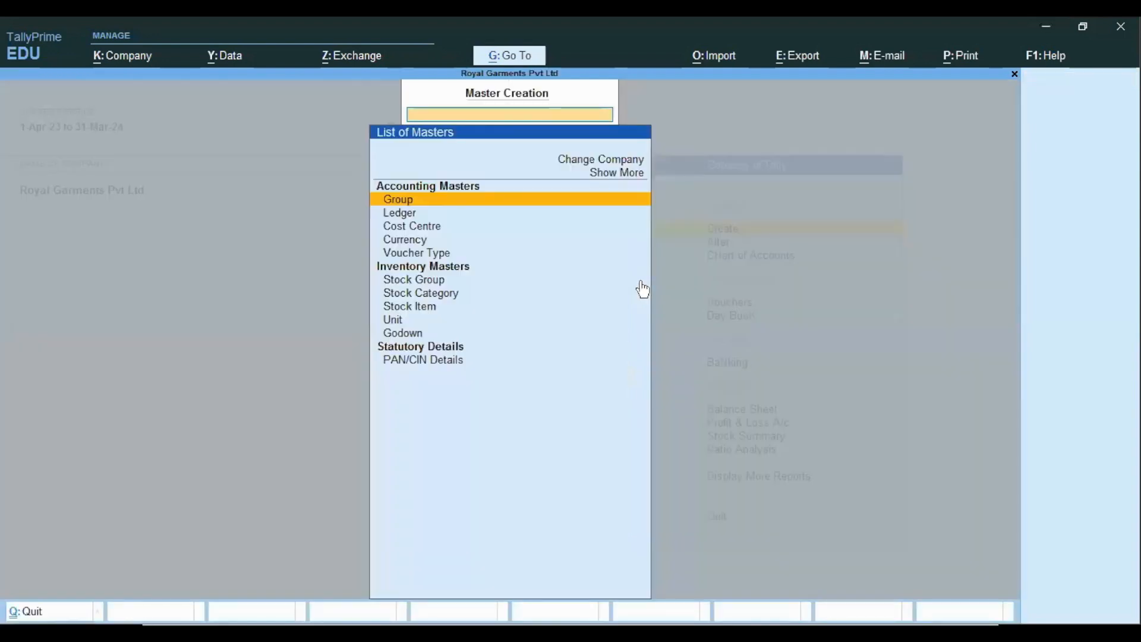
key(Down)
key(Down)
key(Down)
key(Down)
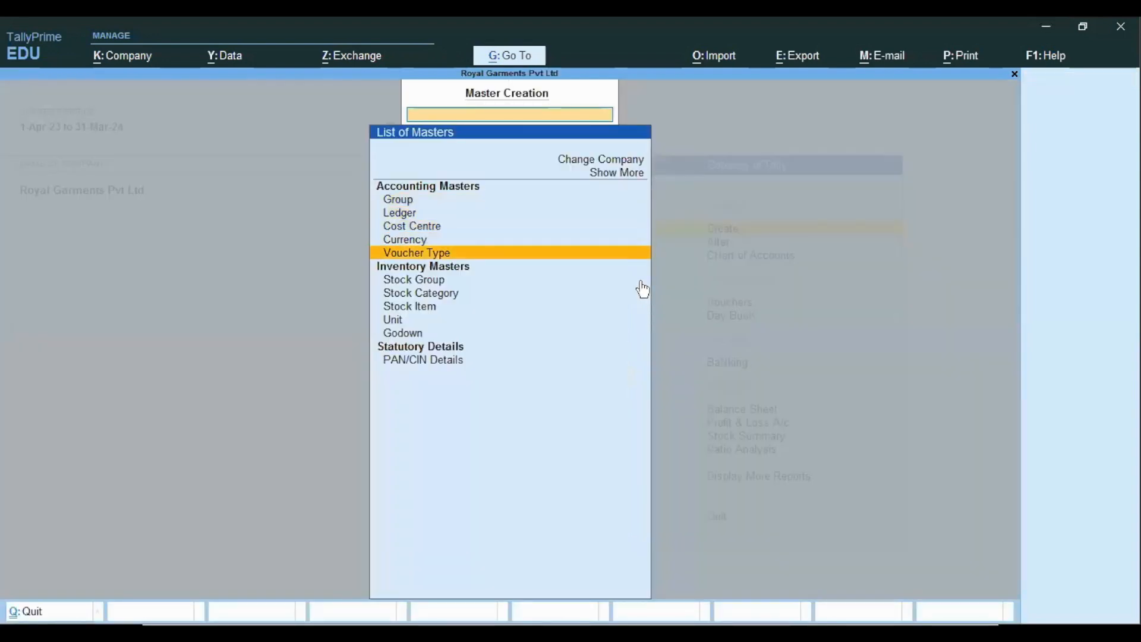
key(Up)
key(Up)
key(Up)
key(Down)
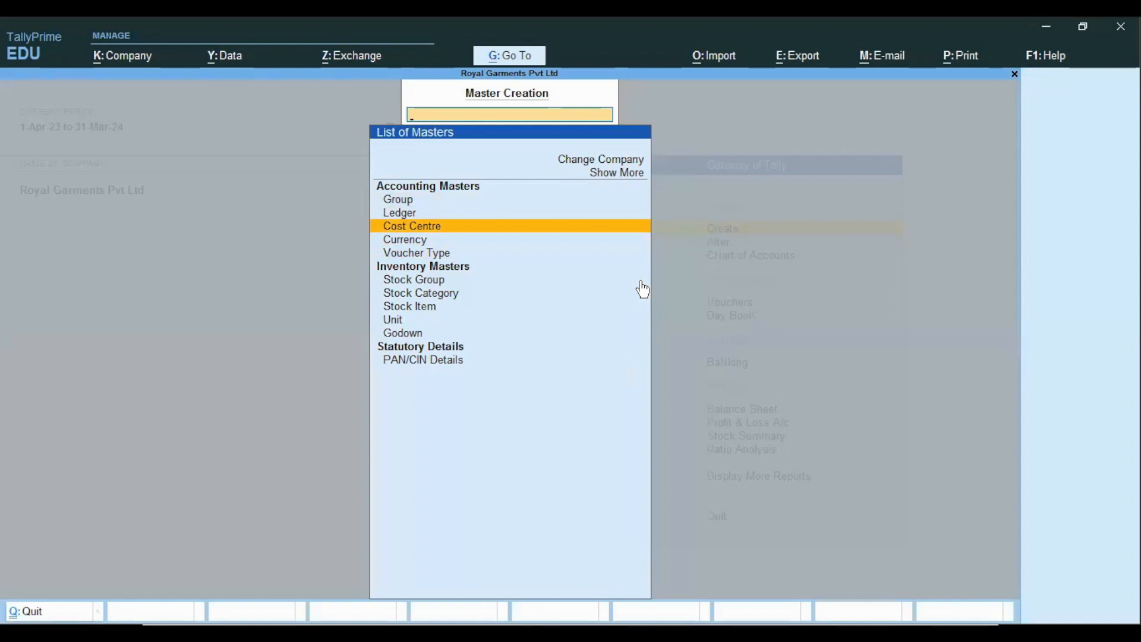
text(Cost)
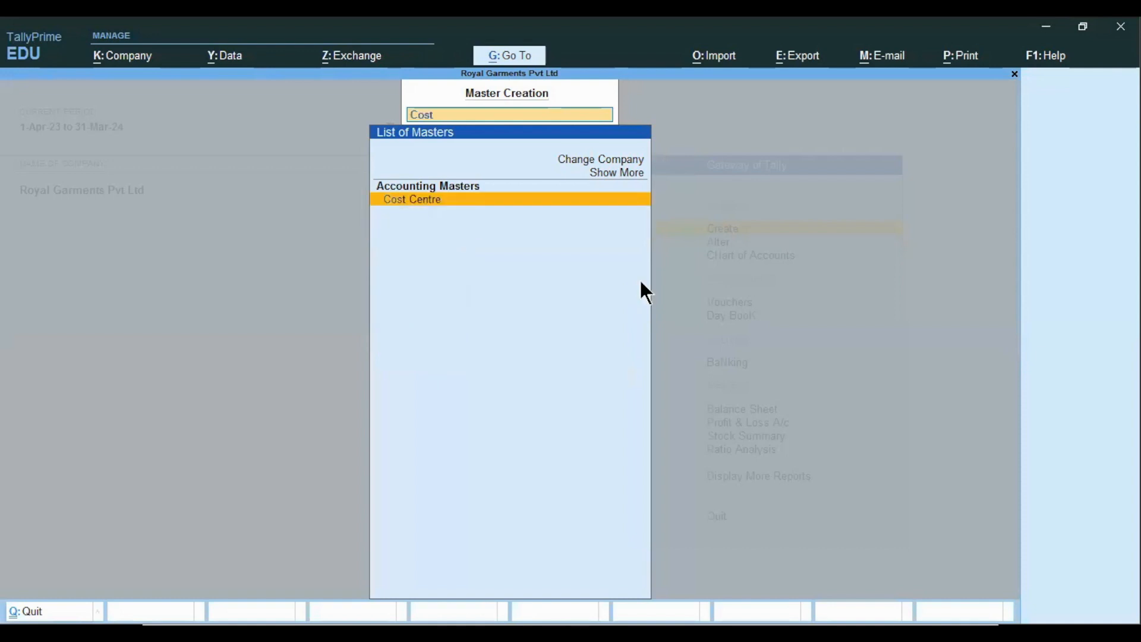
text( cate)
click(436, 201)
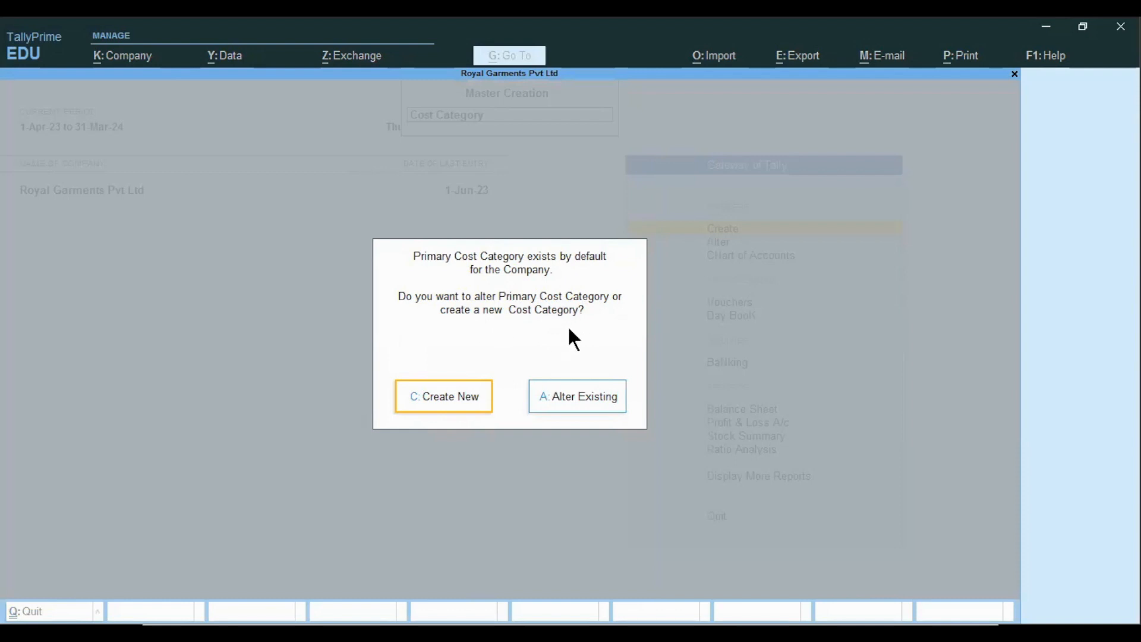
click(458, 410)
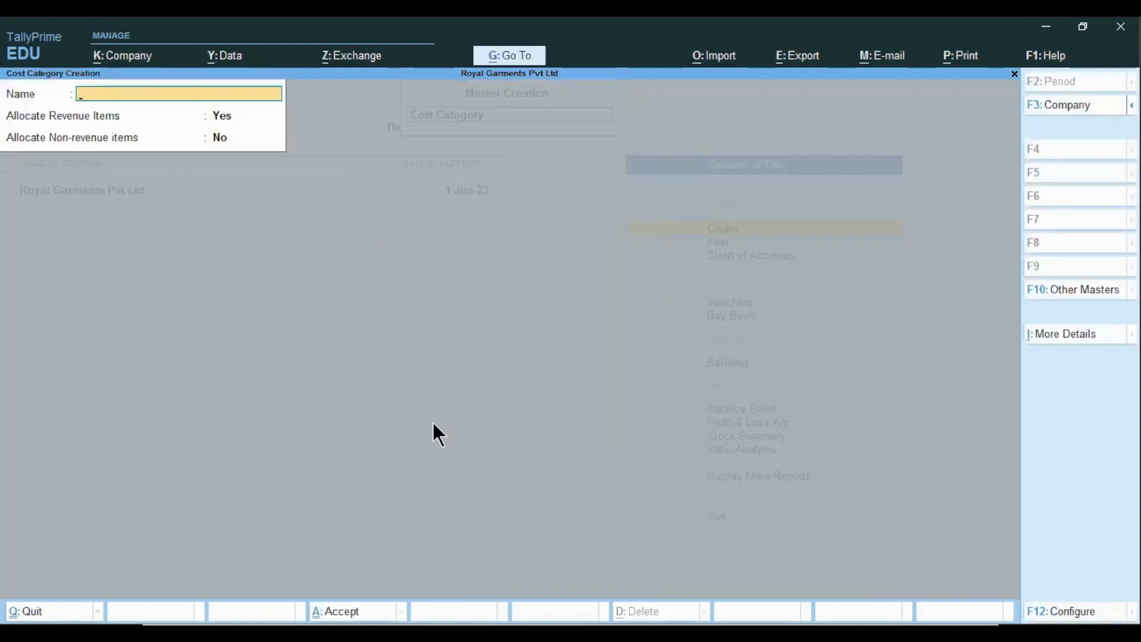
- Switch from TallyPrime to the Excel notes sheet
key(alt)
key(alt+Tab)
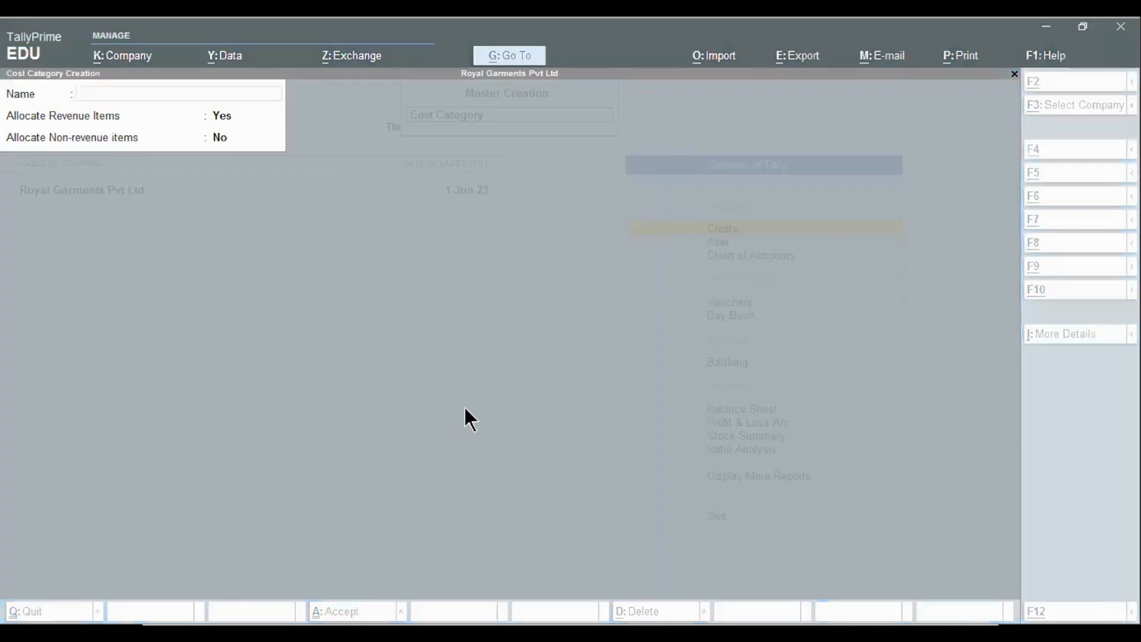
key(alt+Tab)
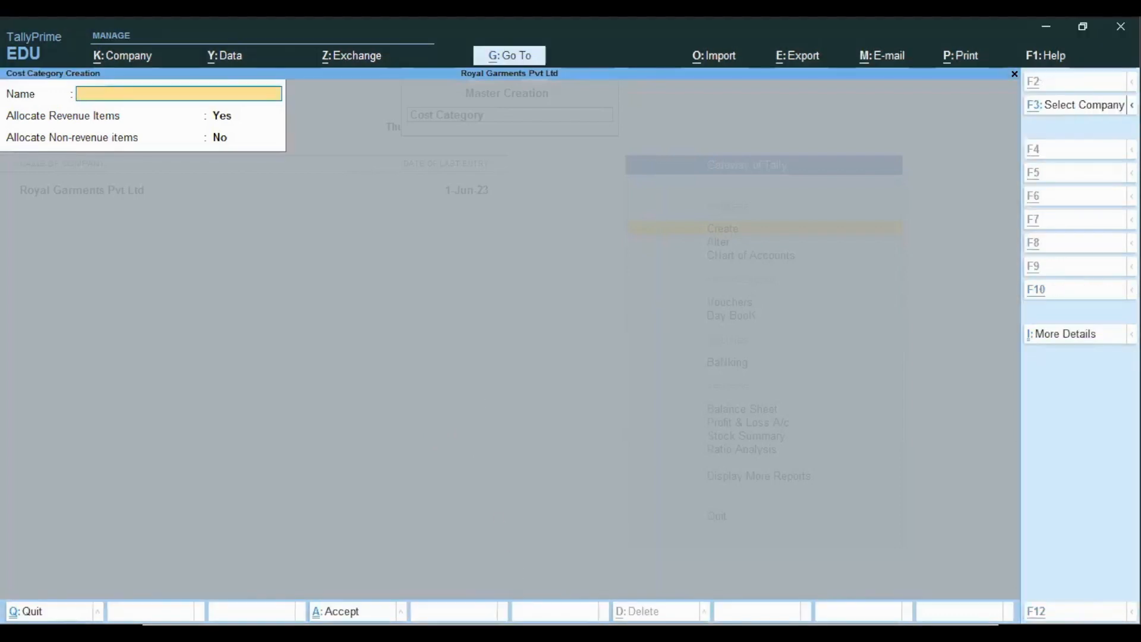
key(alt+Tab)
key(alt+Tab)
key(Return)
- Note 'cost category' in Excel with 'Advt exp' beside it, then return to TallyPrime
text(cost)
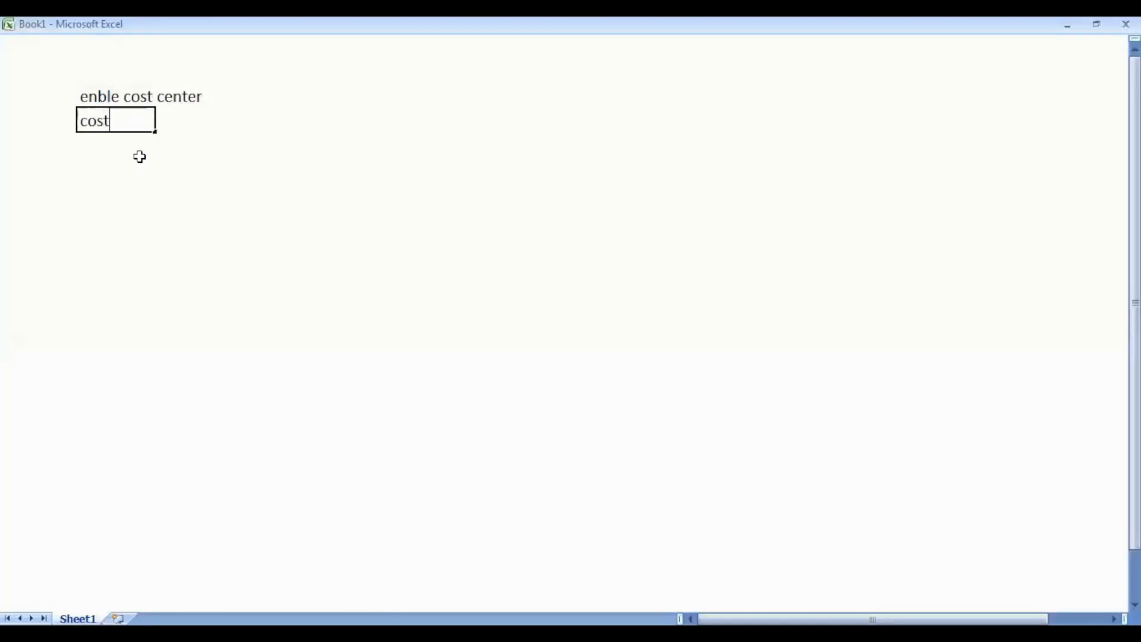
text( category)
key(Return)
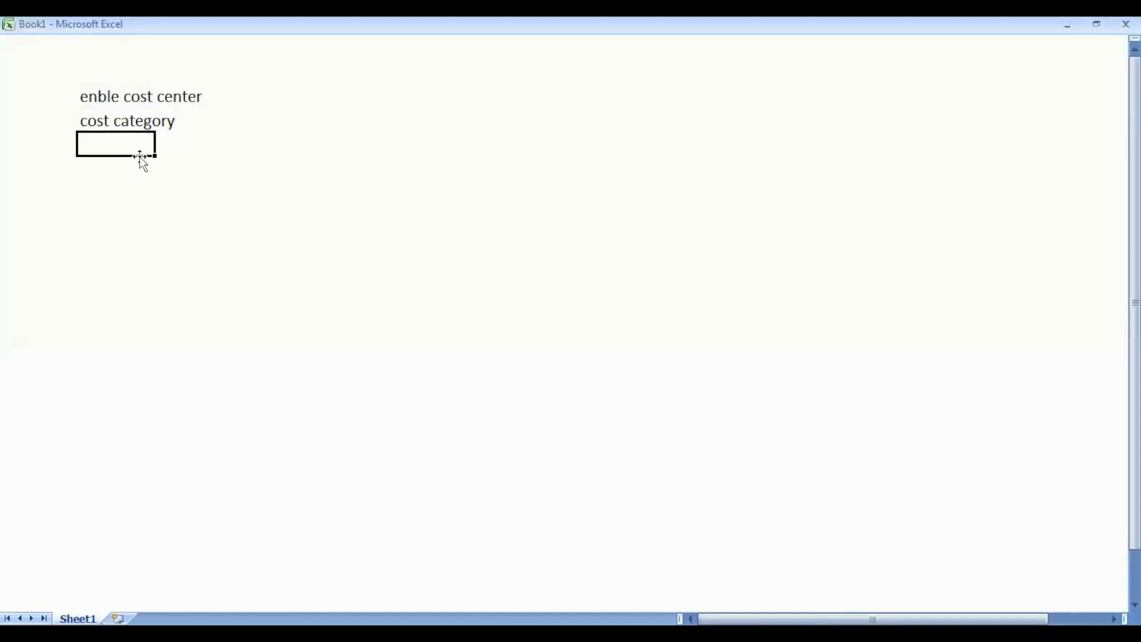
key(Right)
key(Up)
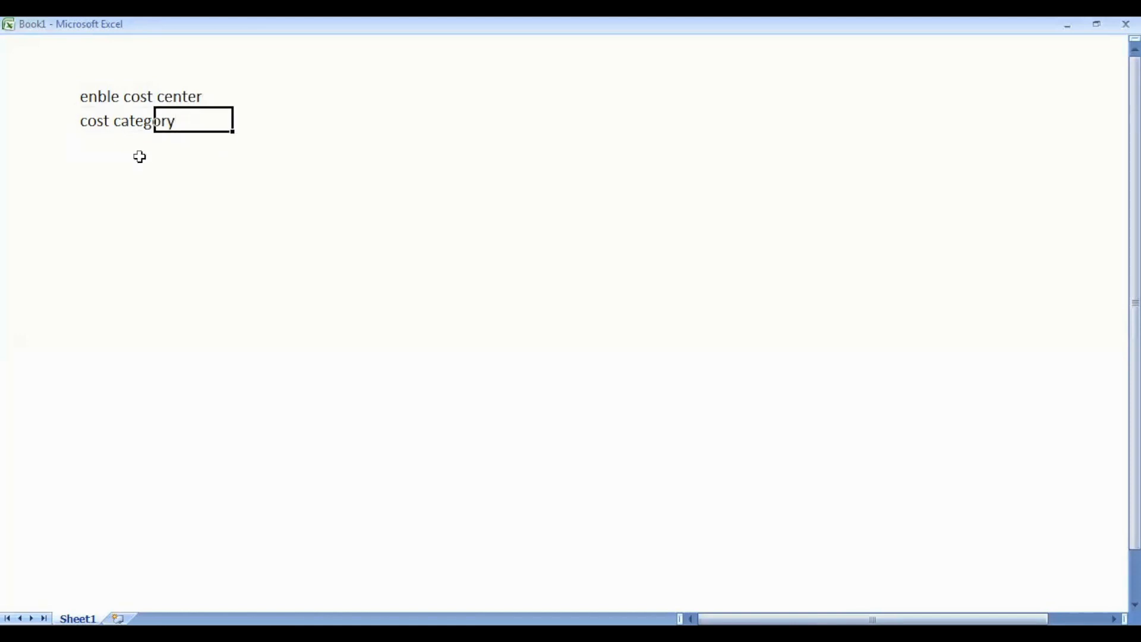
key(Right)
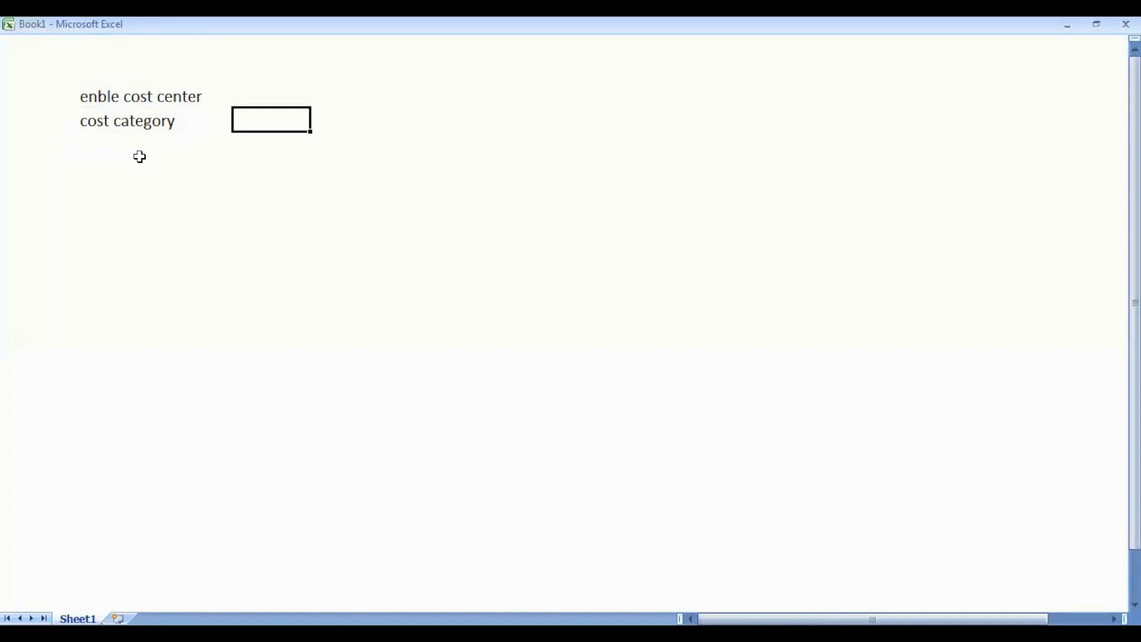
text(Advt exp)
key(Return)
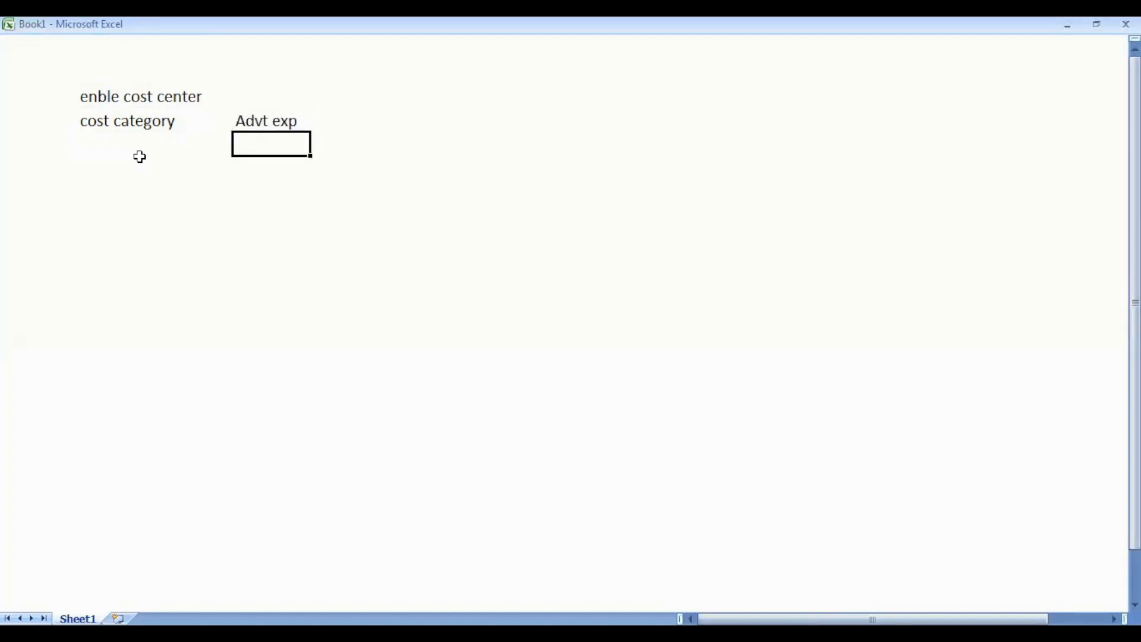
key(alt+Tab)
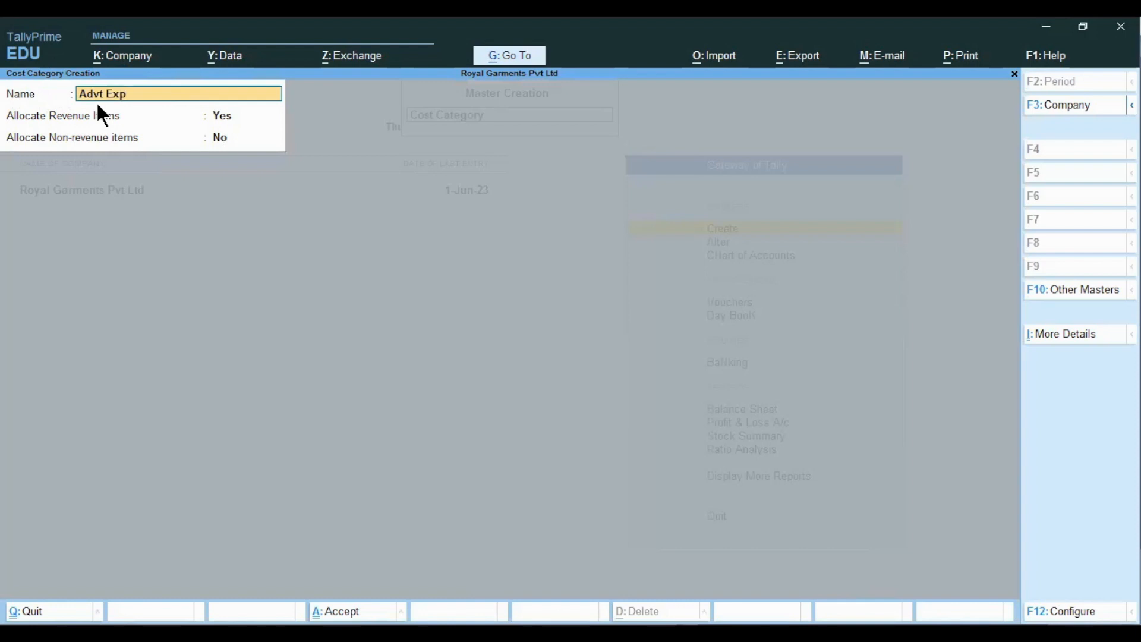
- Save the Advt Exp cost category with Allocate Non-revenue items set to Yes
key(Return)
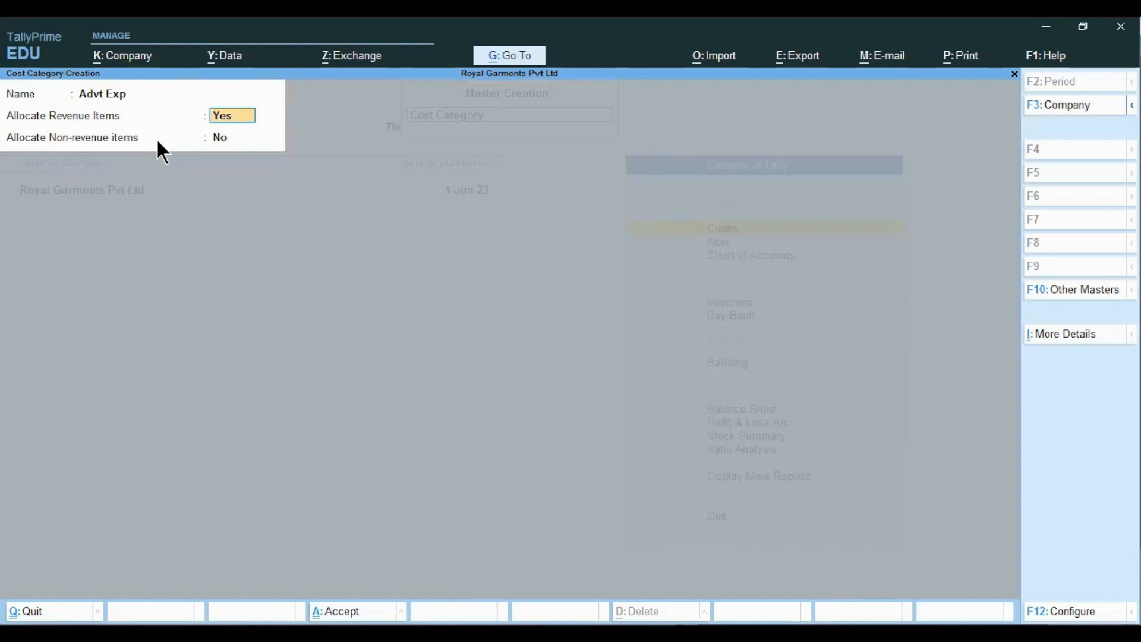
key(Return)
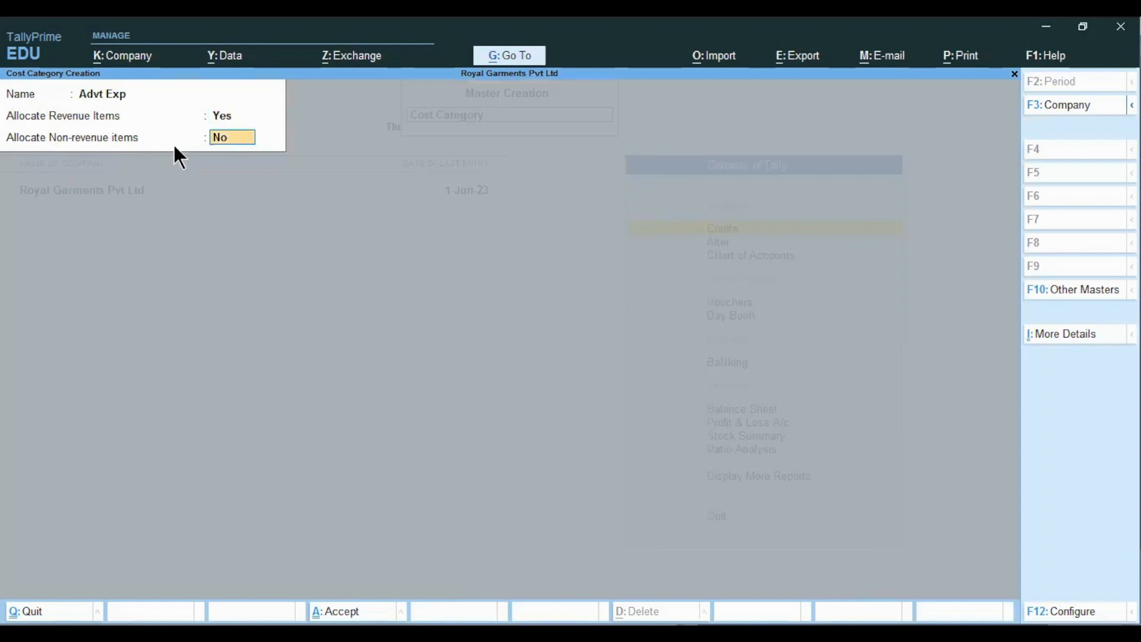
text(y)
key(Return)
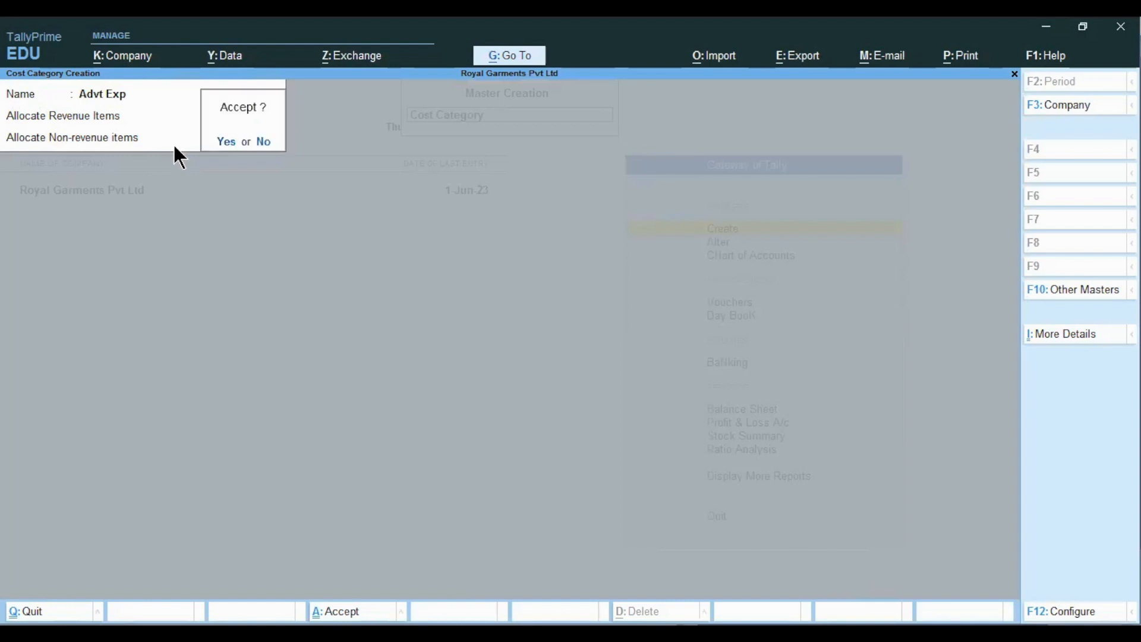
key(Return)
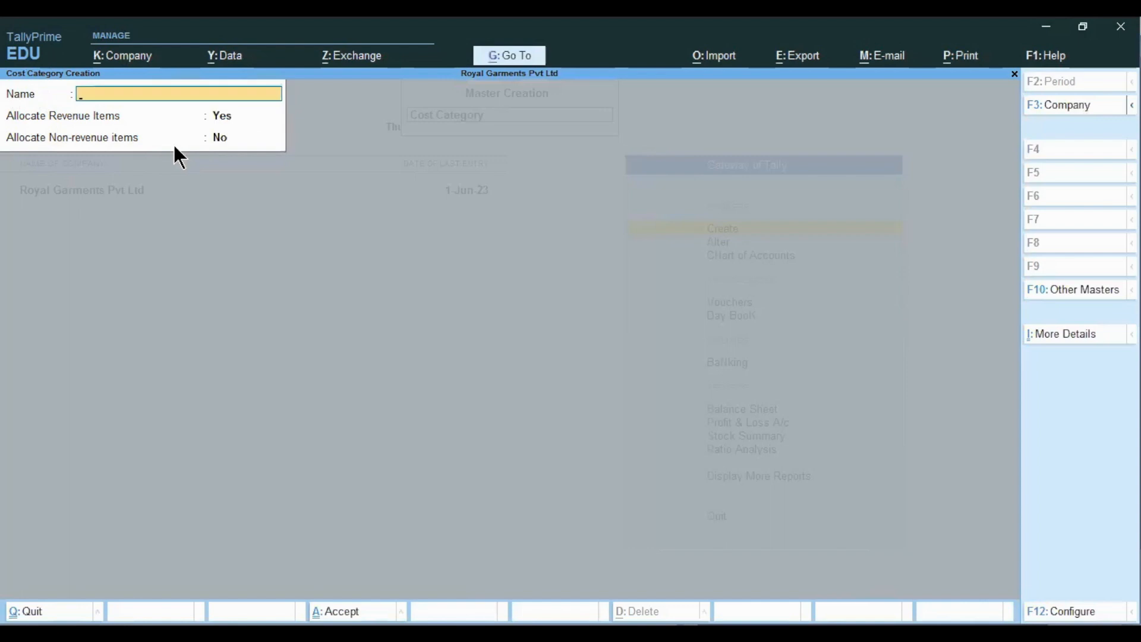
- Quit the empty cost category form and return to the Gateway of Tally
key(Escape)
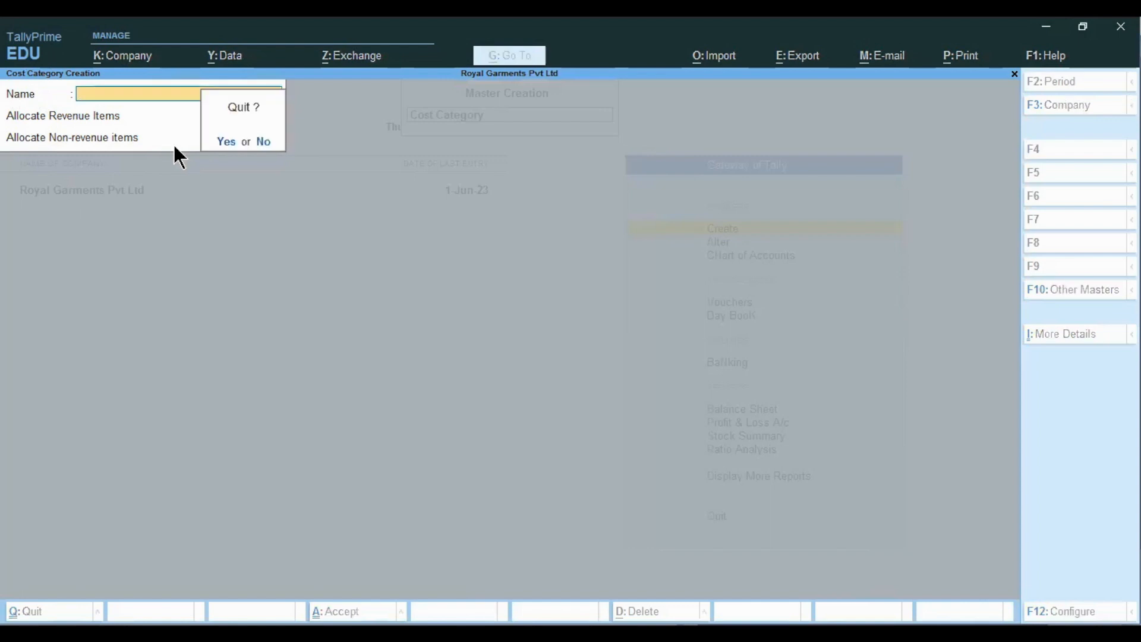
key(y)
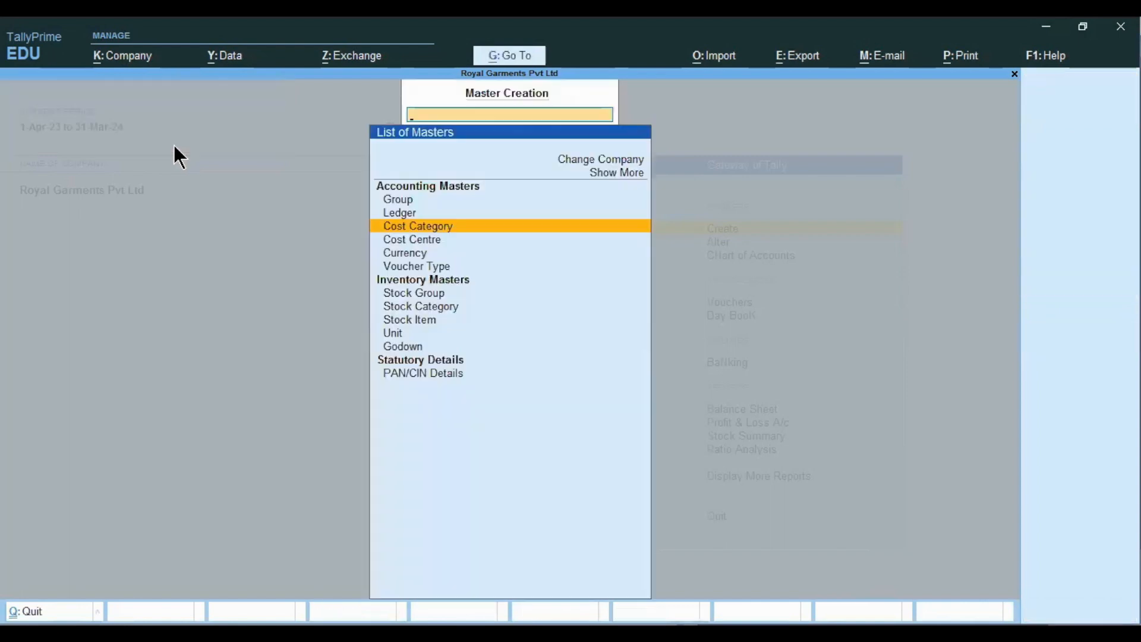
key(Escape)
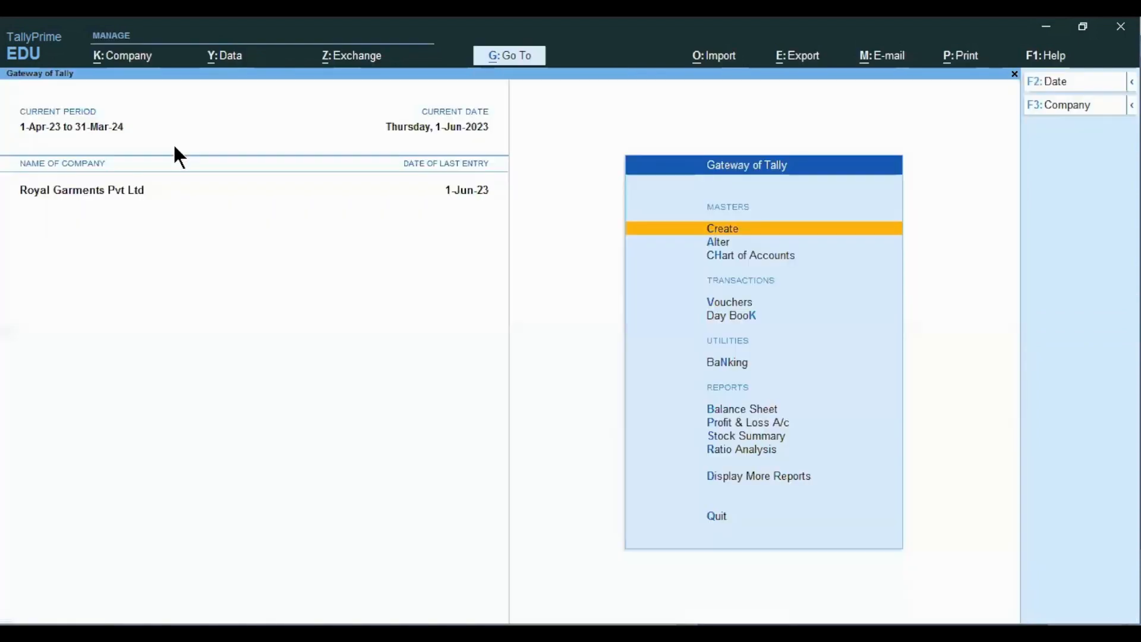
key(Escape)
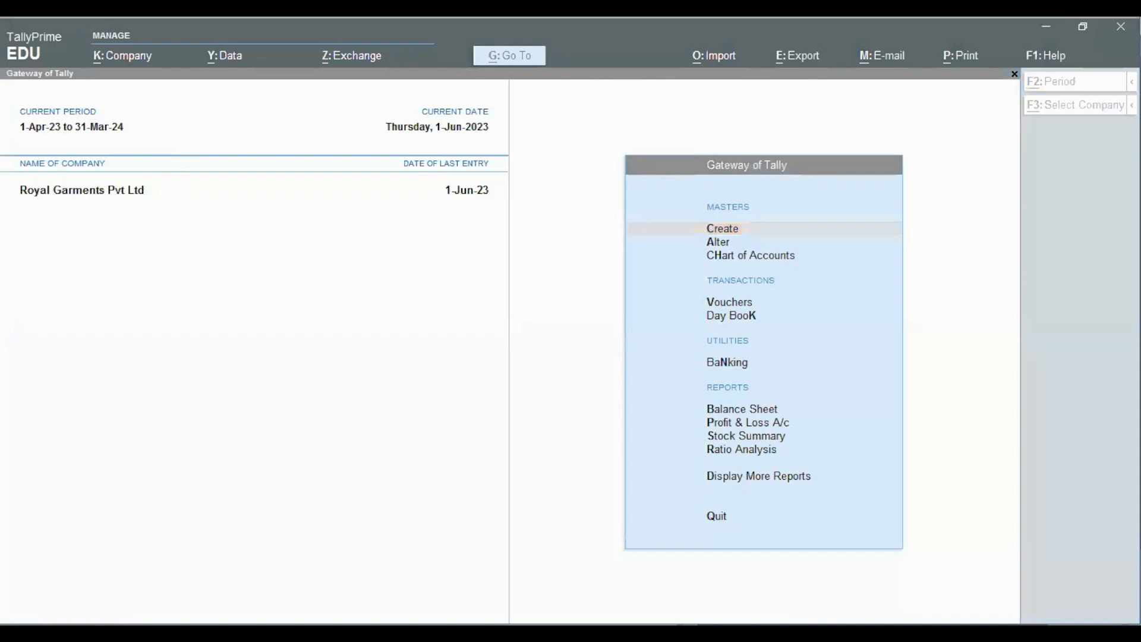
key(alt+Tab)
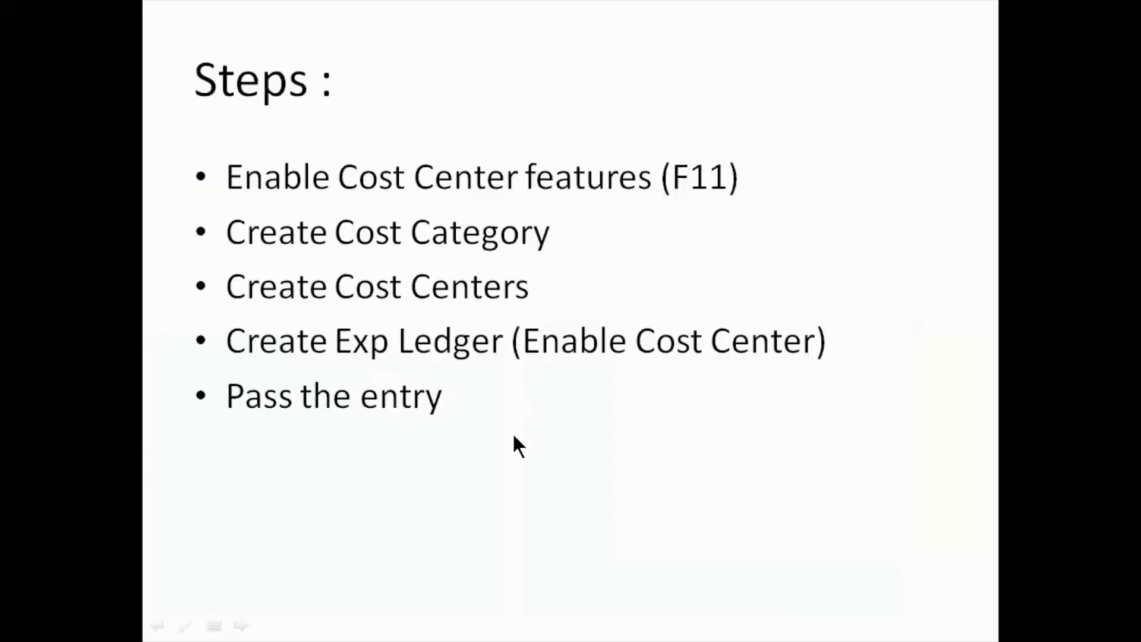
key(alt+Tab)
key(alt+Tab)
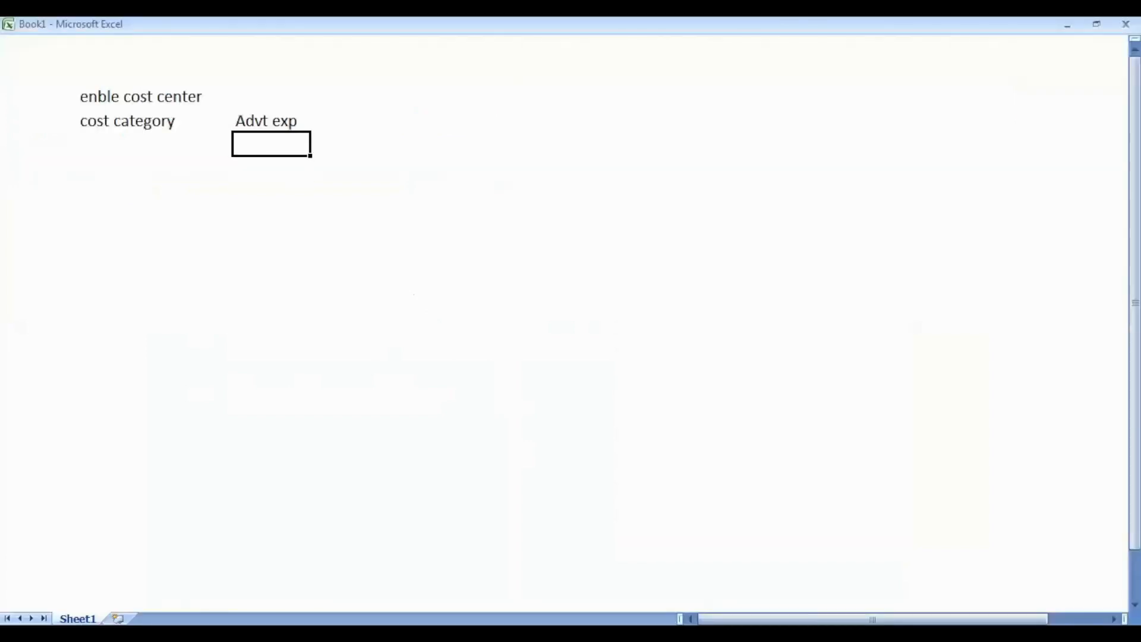
- Type 'cost center' below 'cost category' in Excel, then switch back to TallyPrime
key(Left)
key(Left)
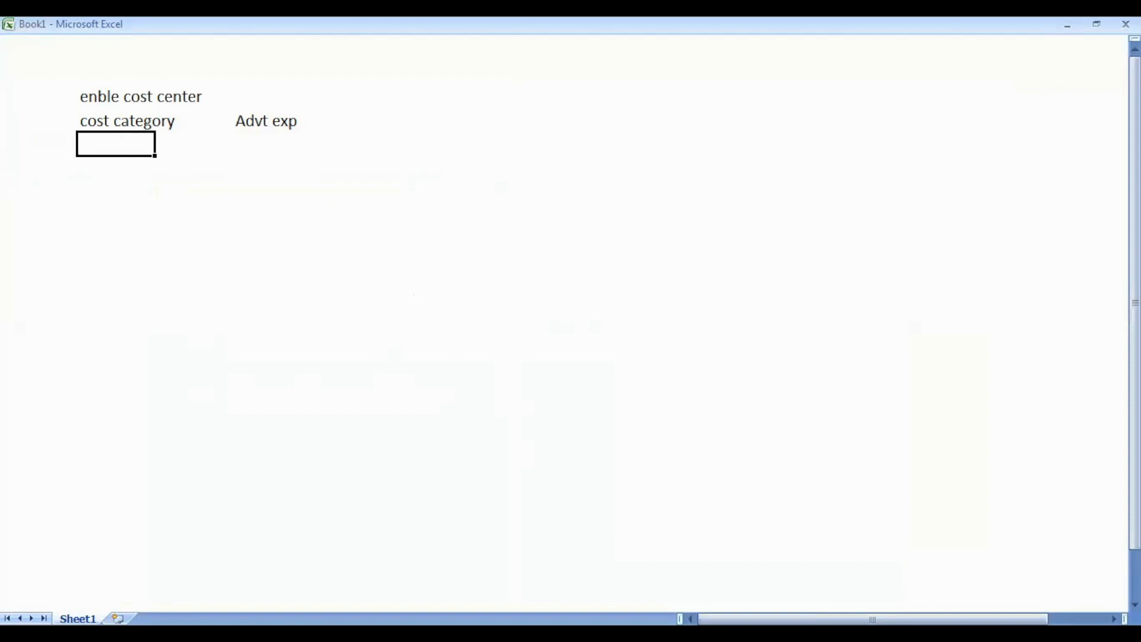
text(cost c)
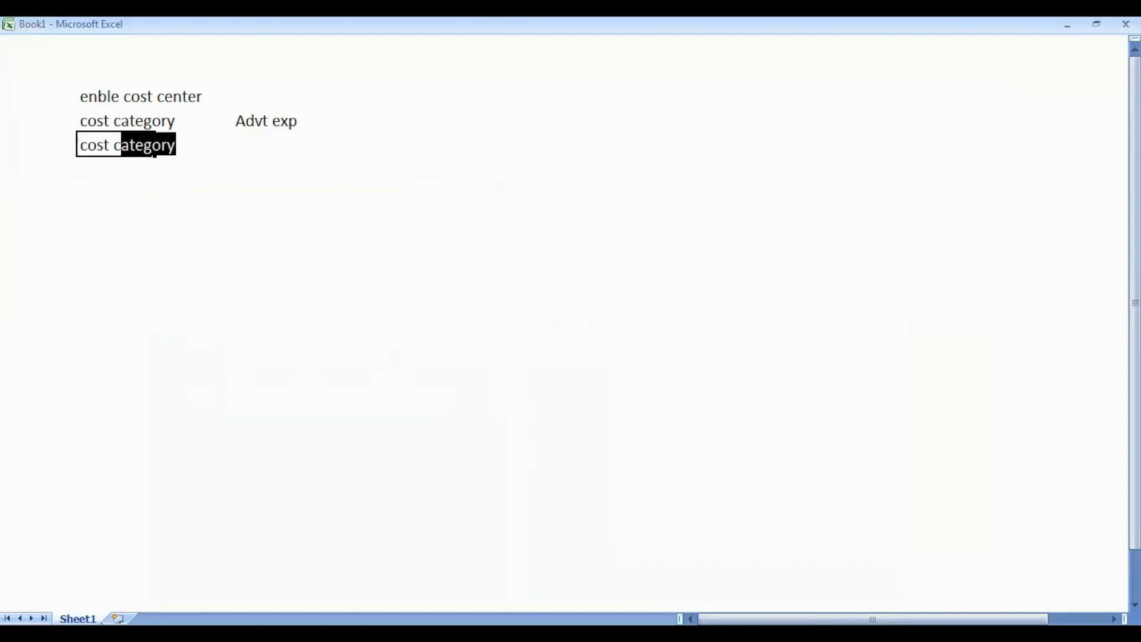
text(enter)
key(Return)
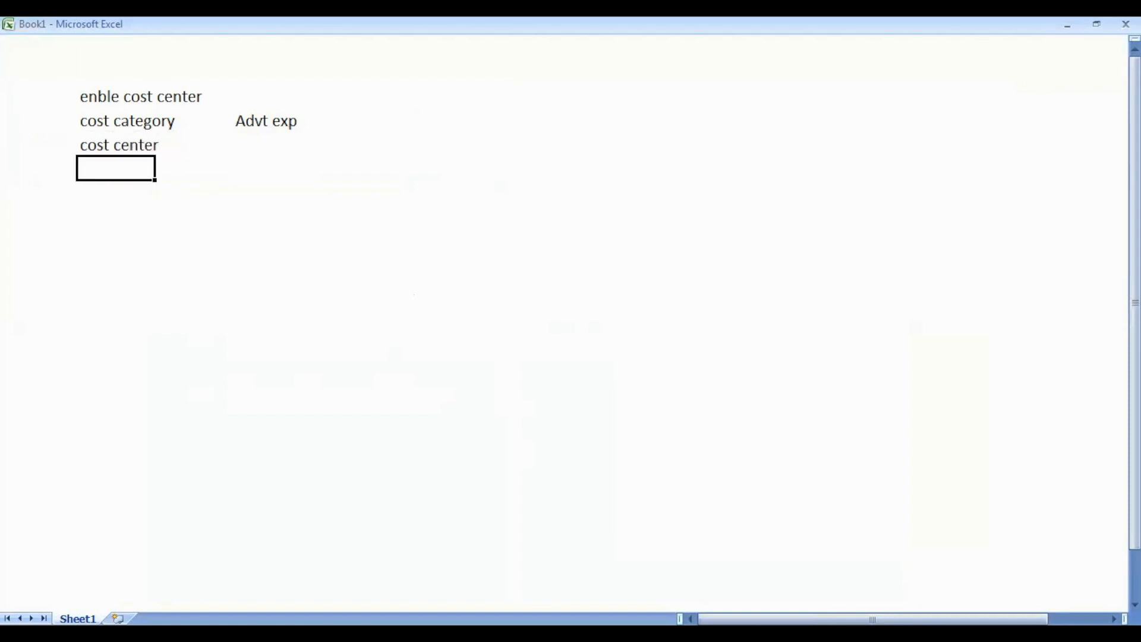
key(alt+Tab)
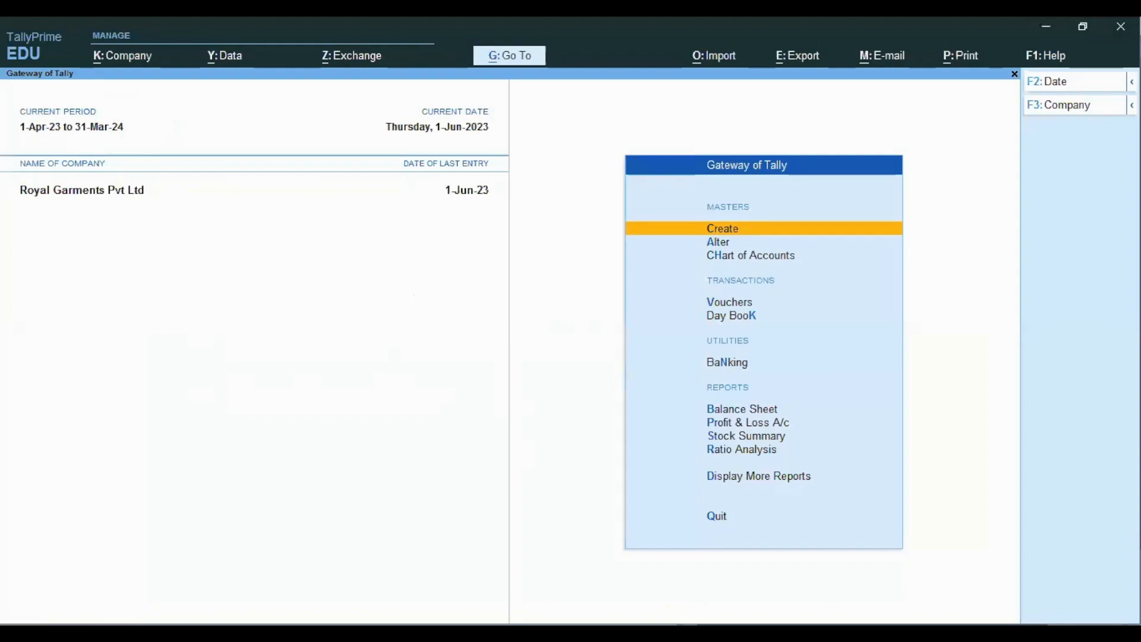
- Open Cost Centre Creation and choose Advt Exp as its category
key(Return)
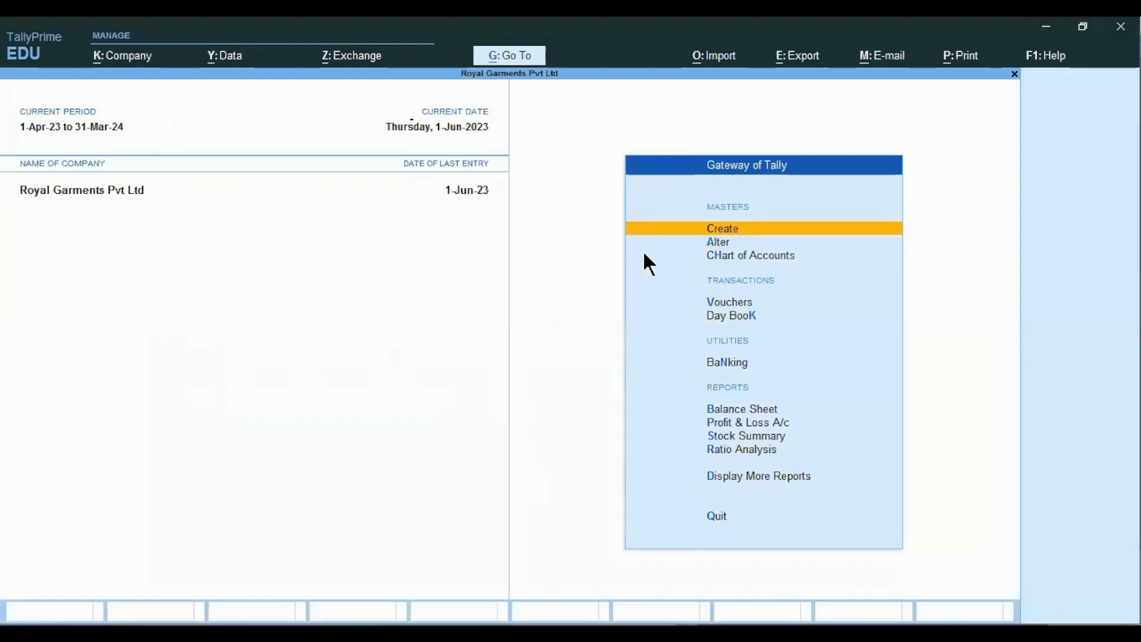
key(Down)
key(Down)
key(Down)
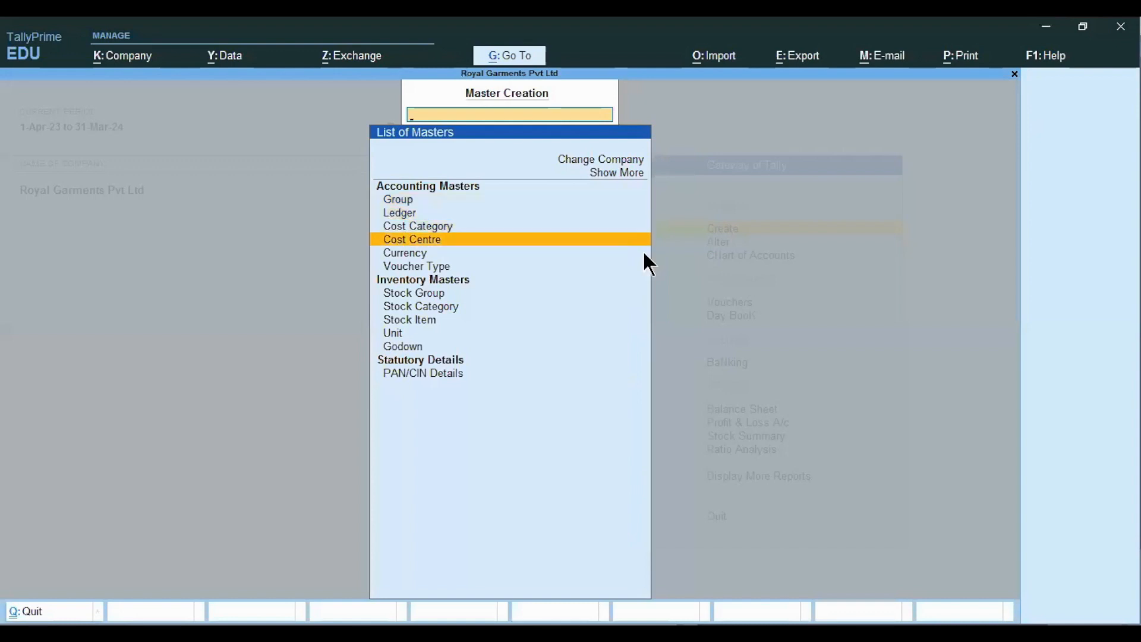
key(Return)
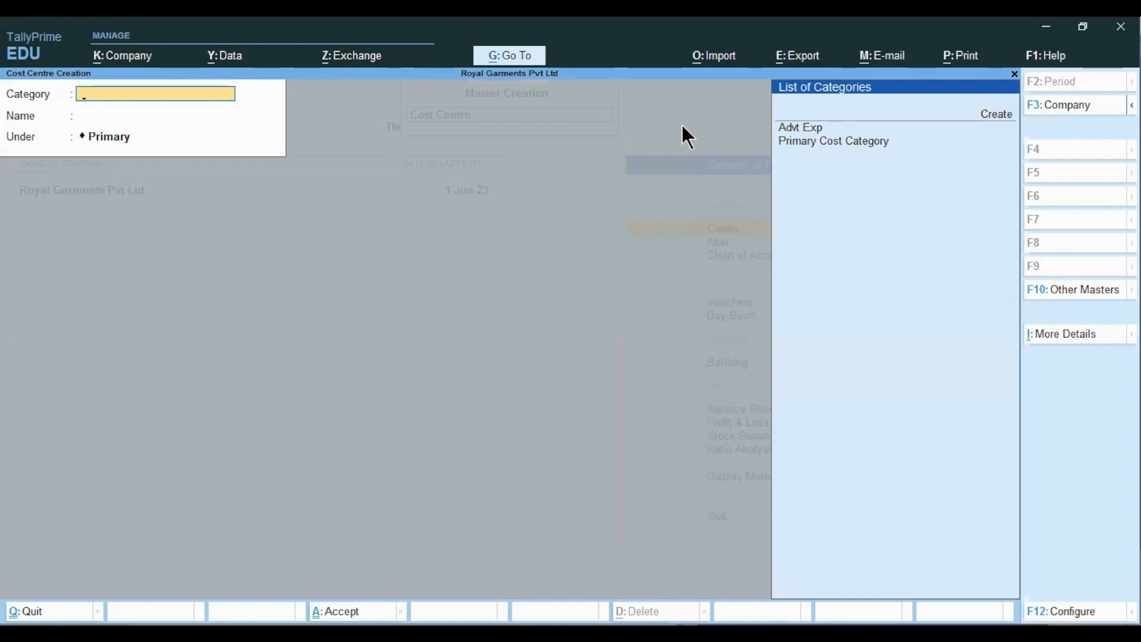
click(802, 130)
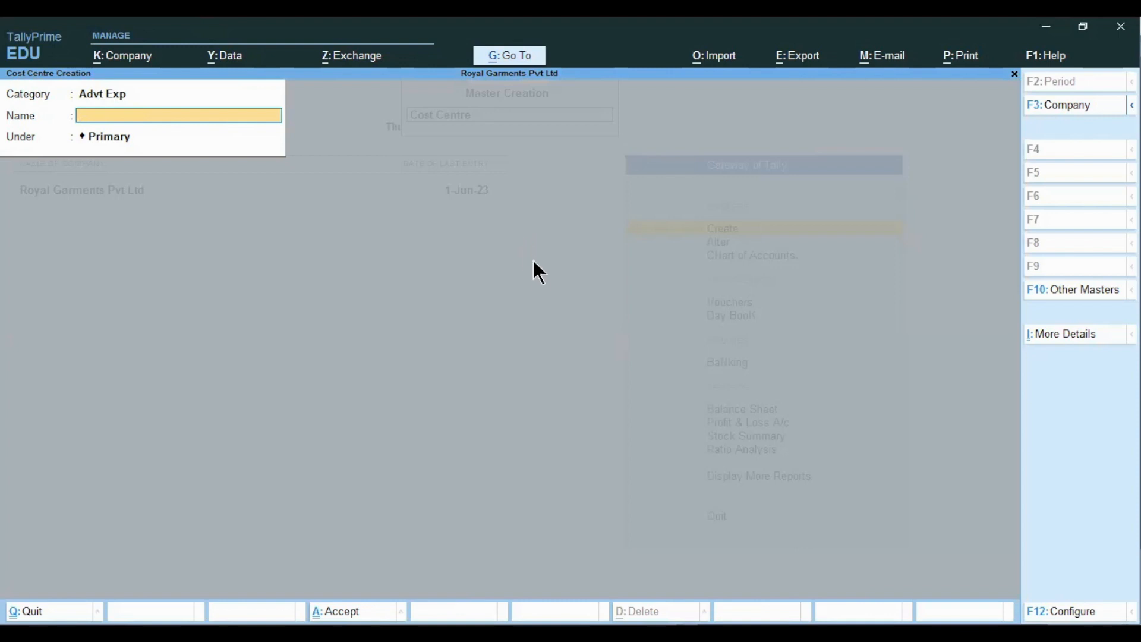
key(alt+Tab)
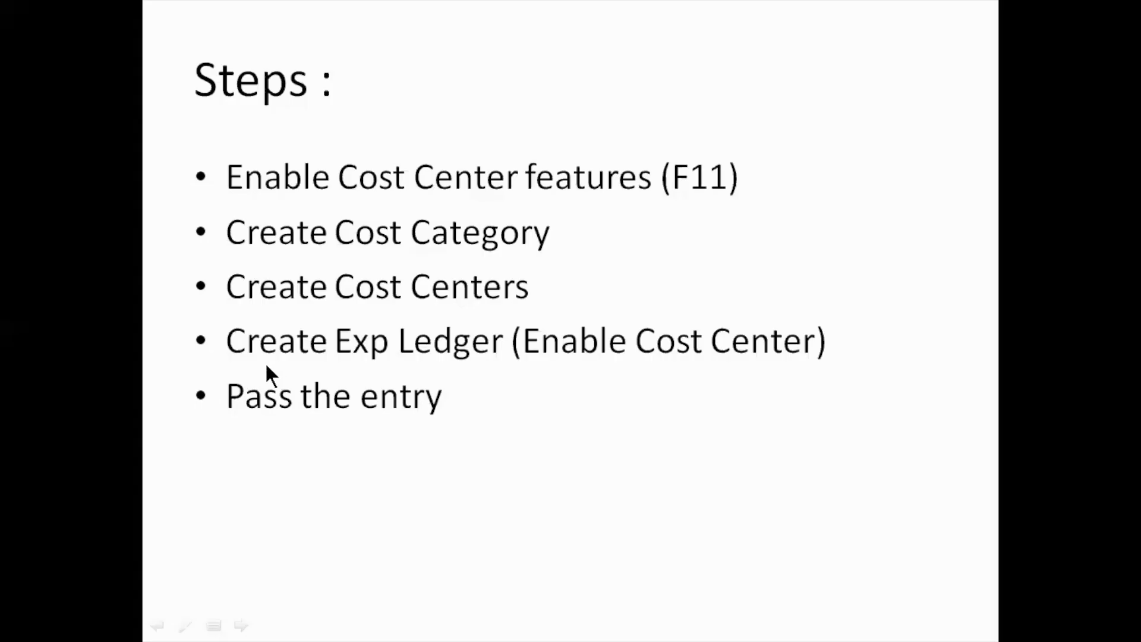
- Advance to the Paid Advt Exp Rs. 1,00,000/- slide, then select the cell beside 'cost center' in Excel
click(268, 216)
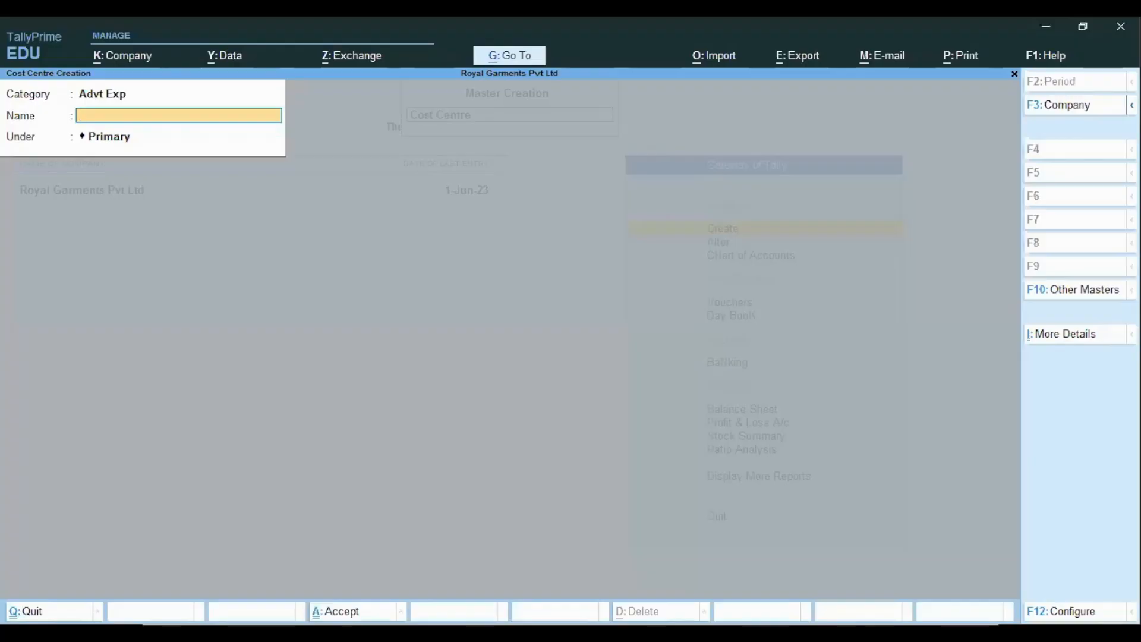
key(alt+Tab)
key(Up)
key(Right)
key(Right)
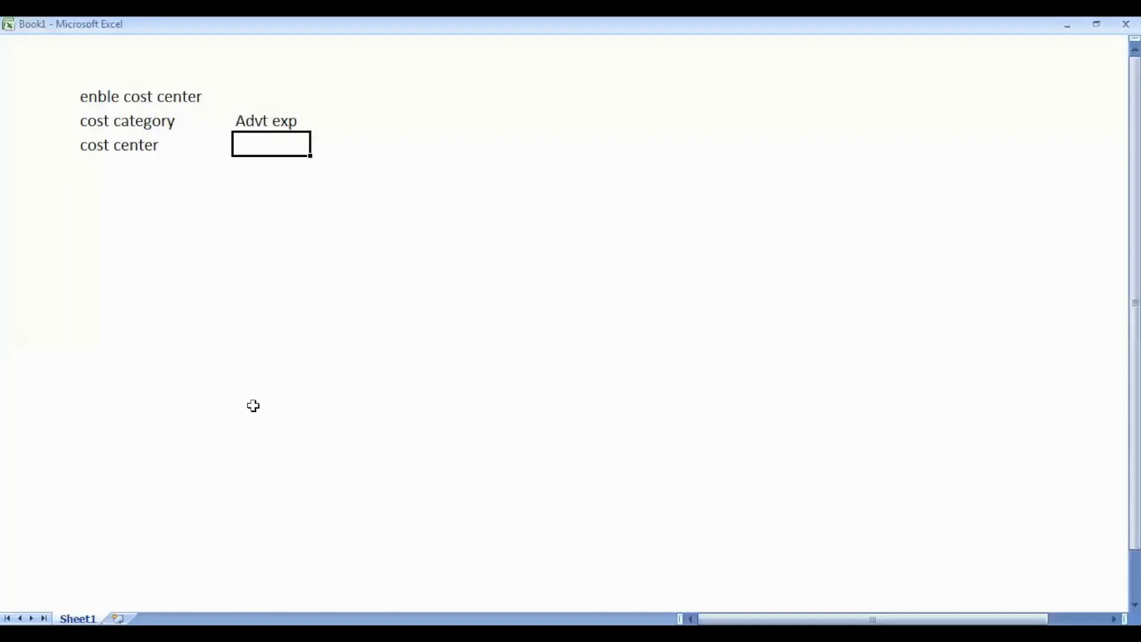
- Enter Tv ad, Newspaper Ad and Web Ad in the cells under Advt exp
text(Tv ad)
key(Return)
text(Newsp)
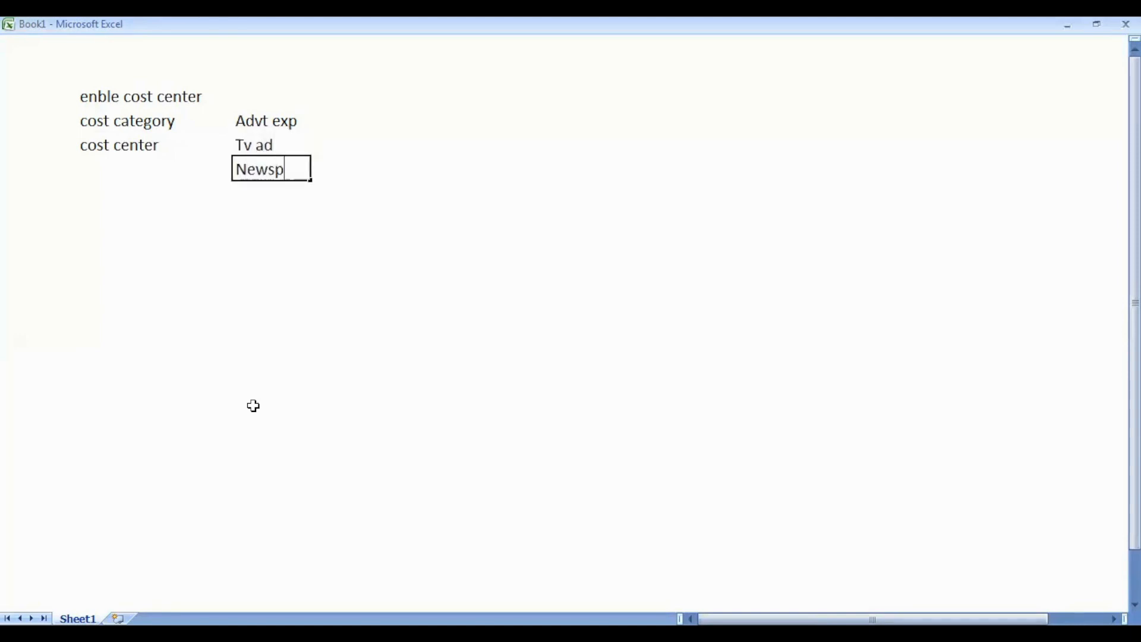
text(aper Ad)
key(Return)
text(Web Ad)
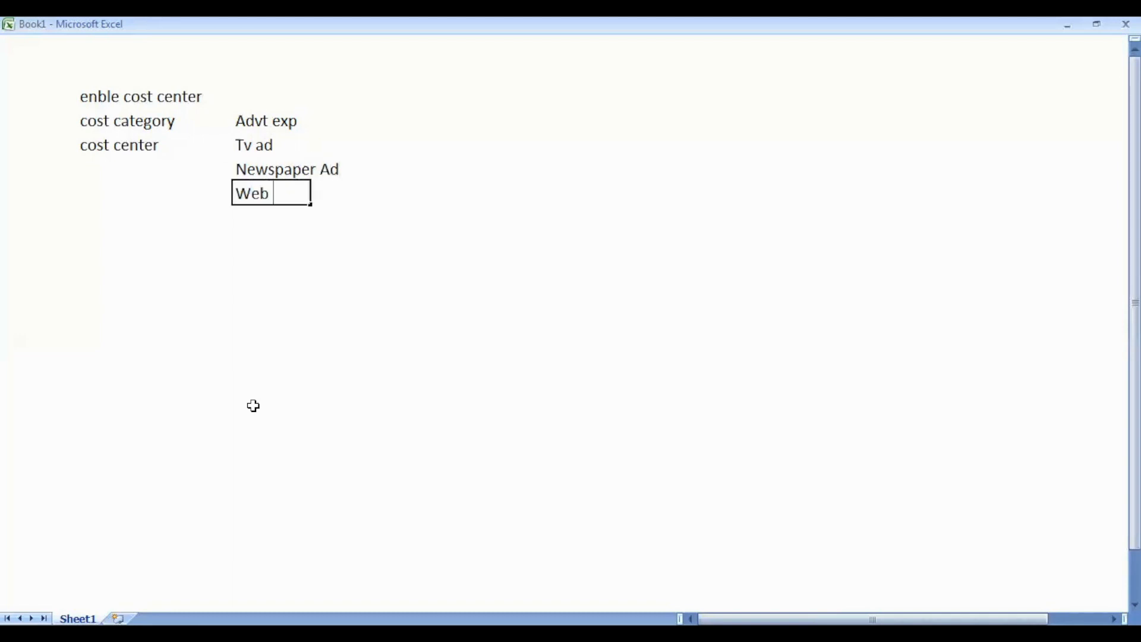
key(Up)
key(Up)
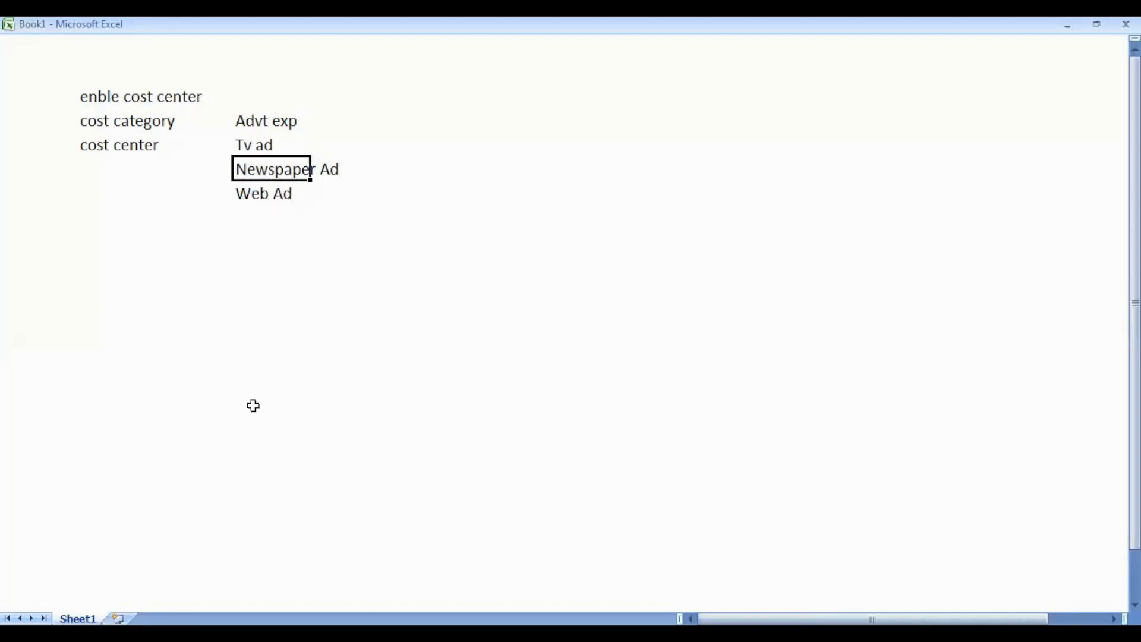
key(Down)
key(Down)
key(Down)
key(Up)
key(Up)
- Expand the entry to 'Newspaper Ad (Times of india, Indian express, Daily hunt)'
key(F2)
text(()
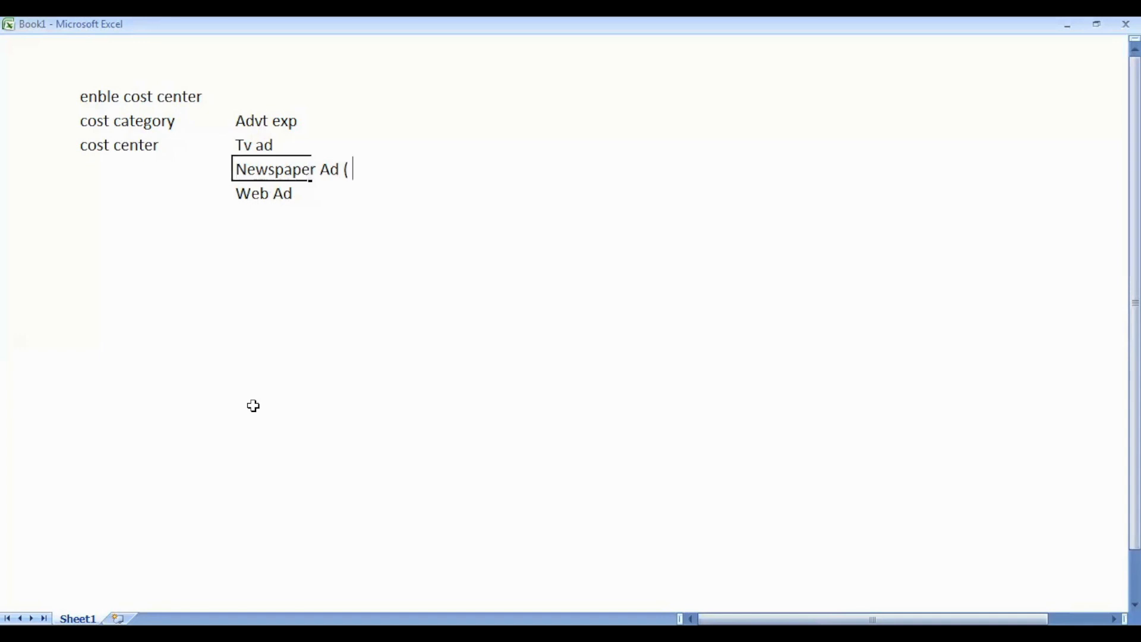
text( Times of inda)
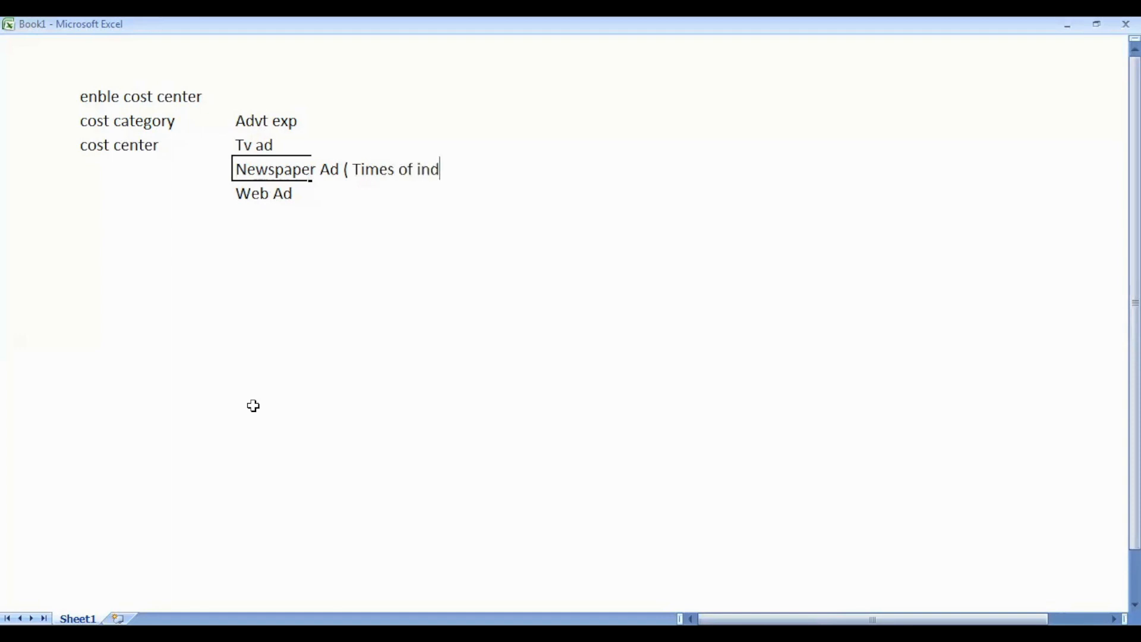
key(BackSpace)
key(BackSpace)
text(dia, Indian express)
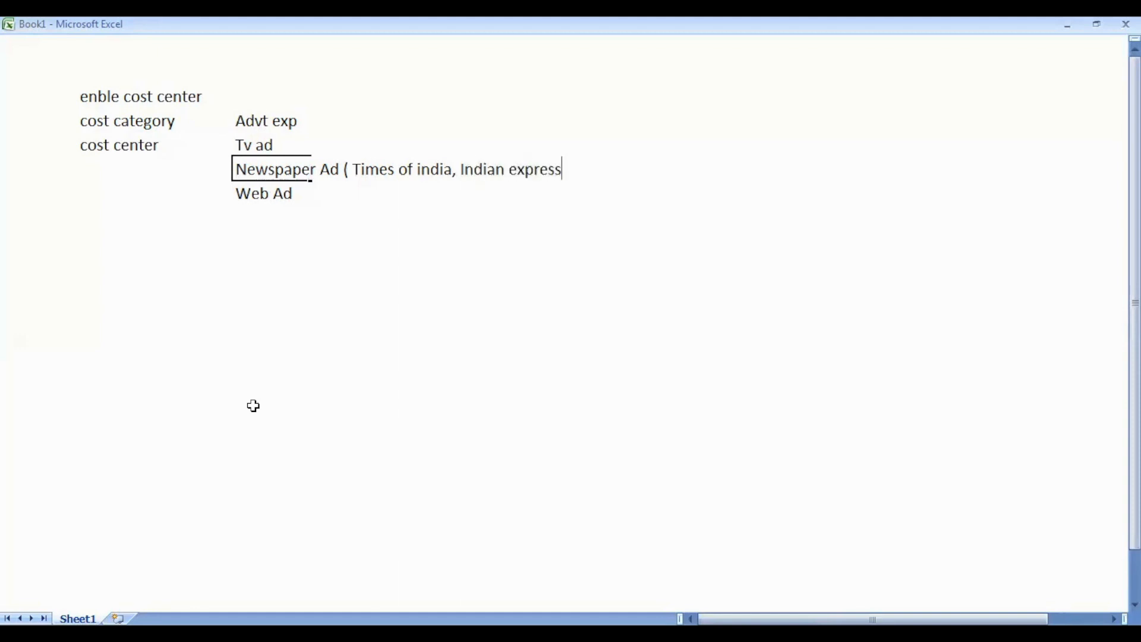
text(, Daily hunt))
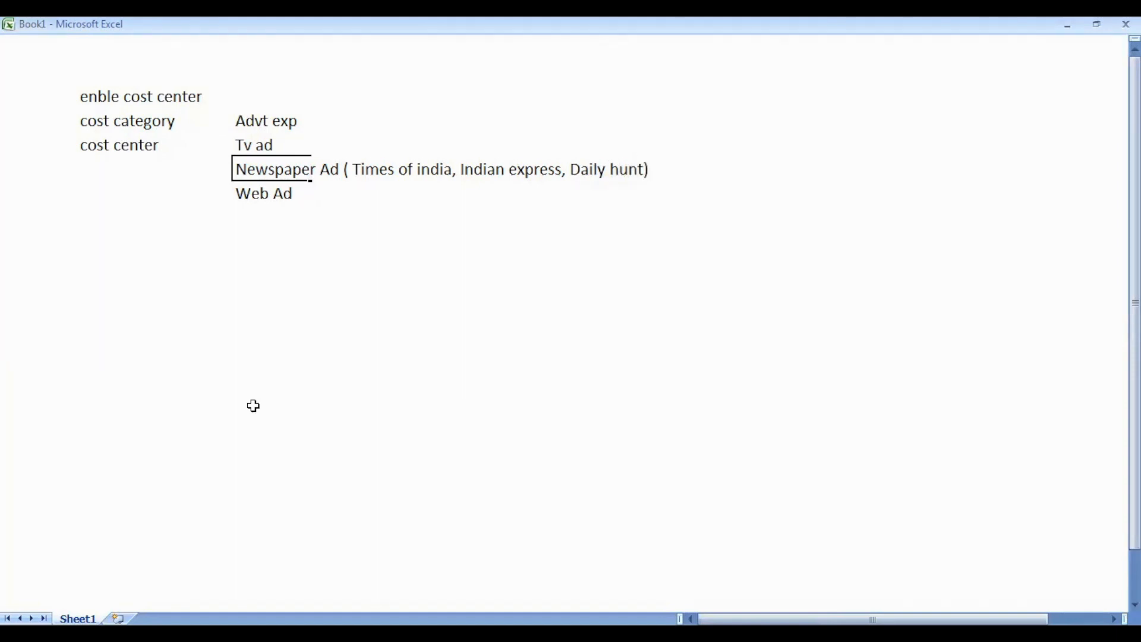
key(Return)
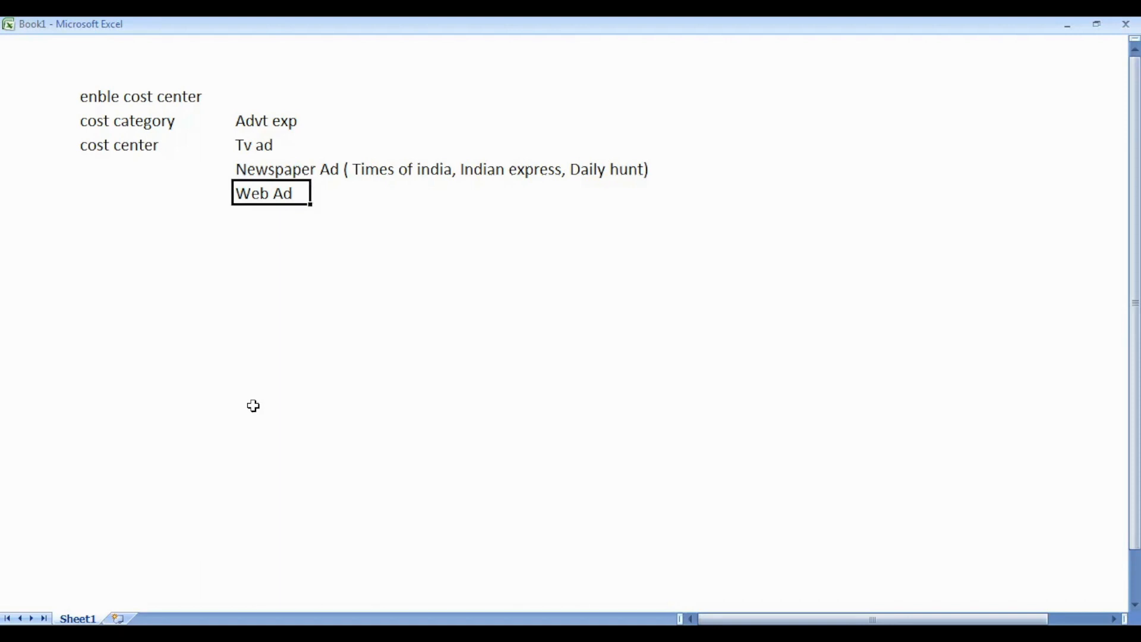
key(Up)
key(Up)
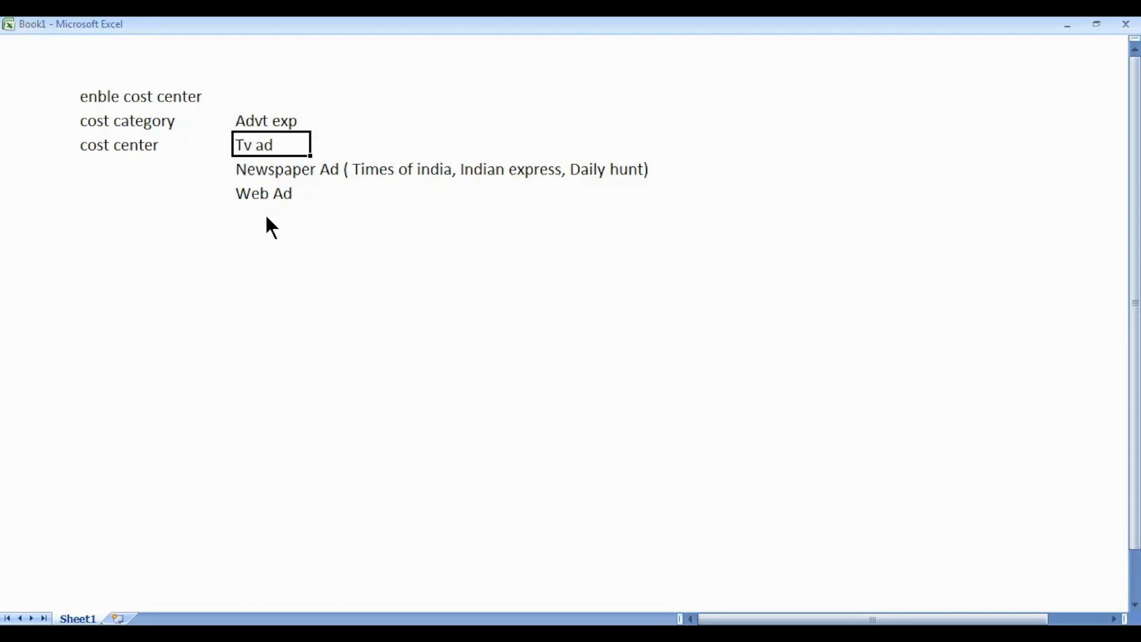
key(alt+Tab)
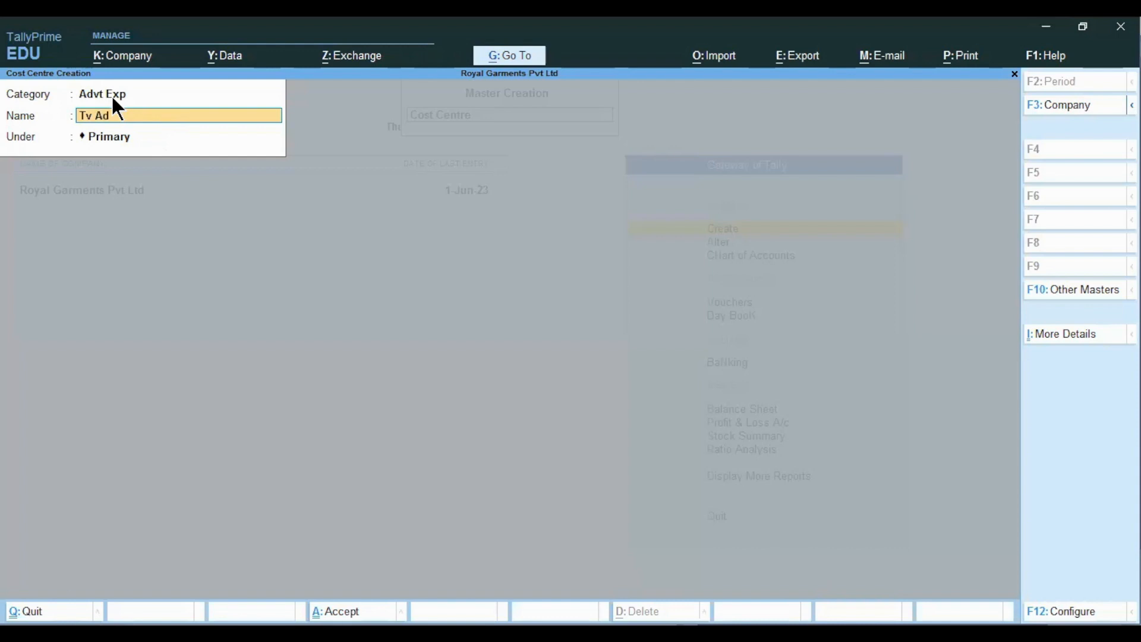
- Accept the pending Tv Ad entry and check the Newspaper Ad note in Excel
key(Return)
key(Return)
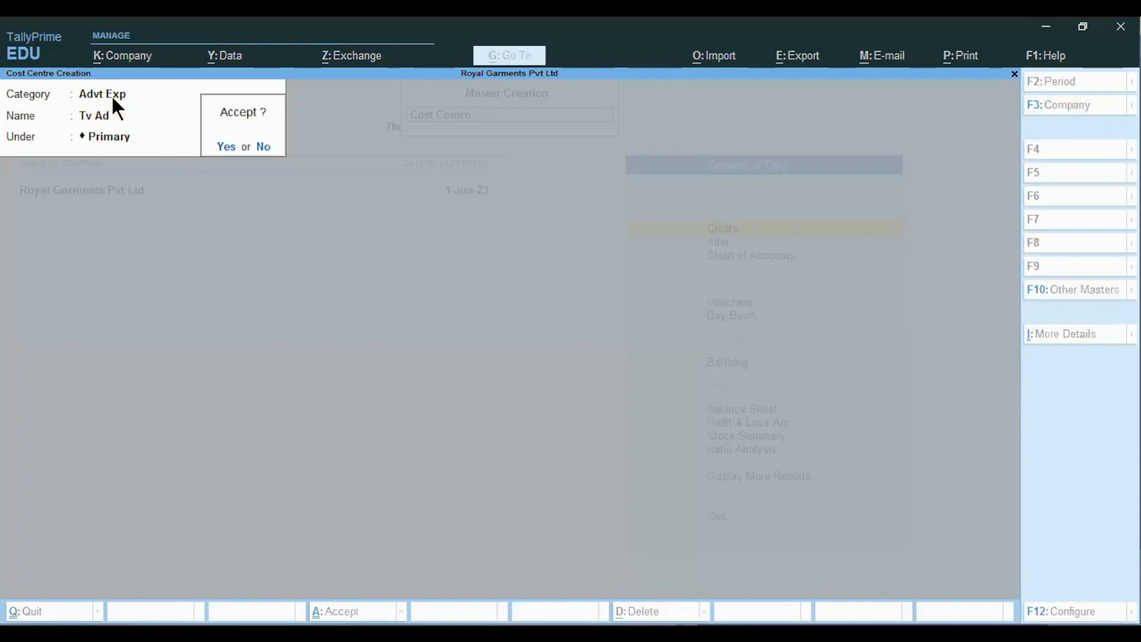
key(Return)
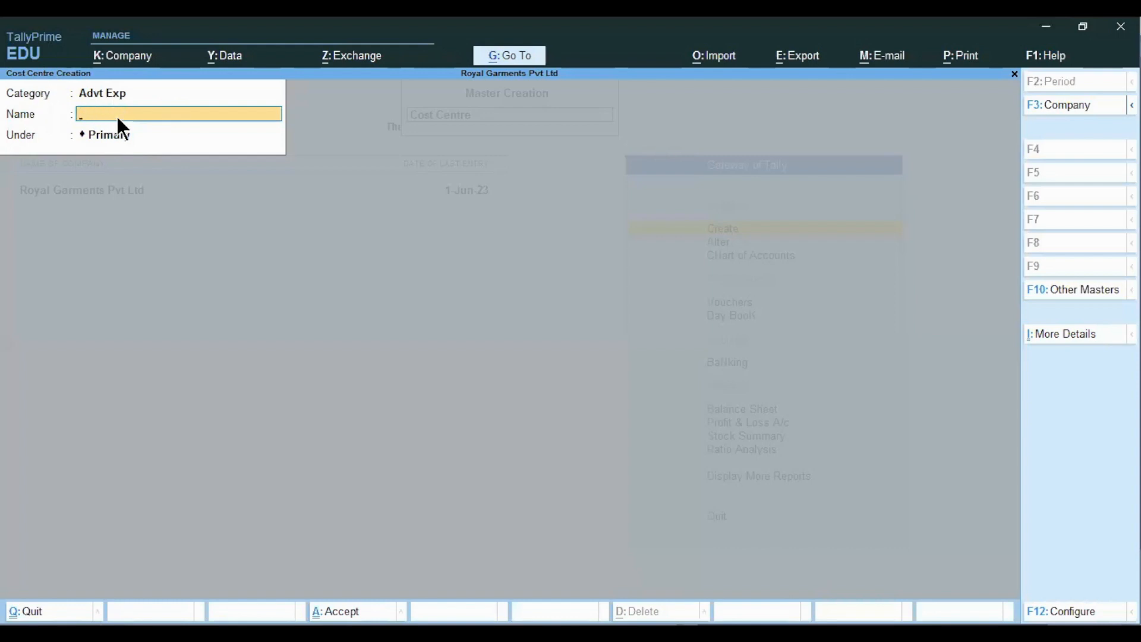
key(alt)
key(alt+Tab)
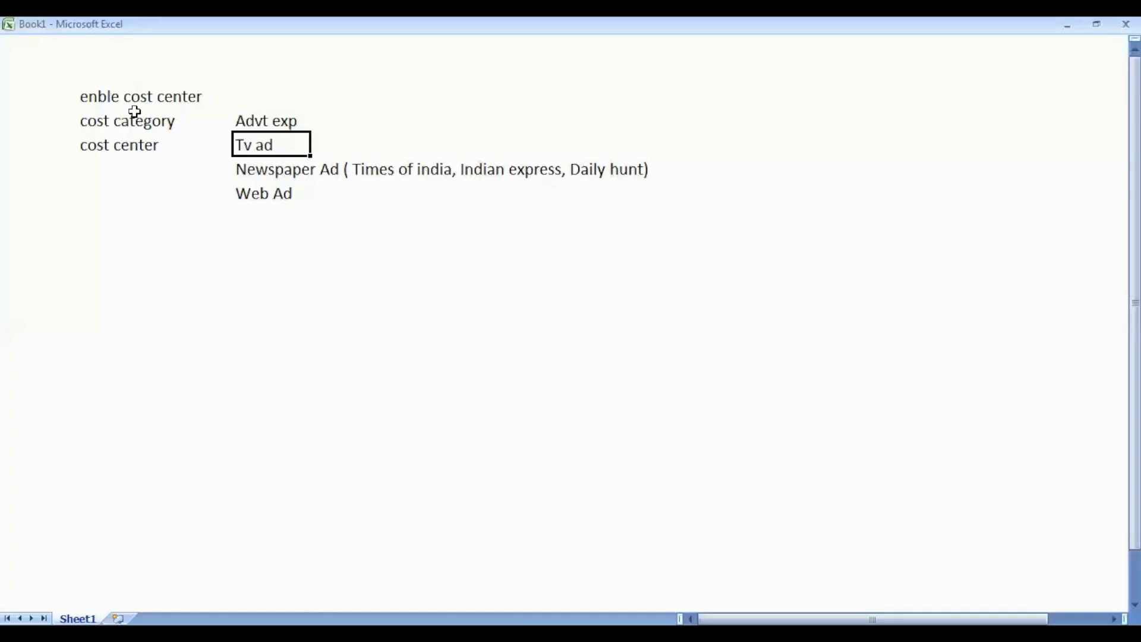
click(262, 171)
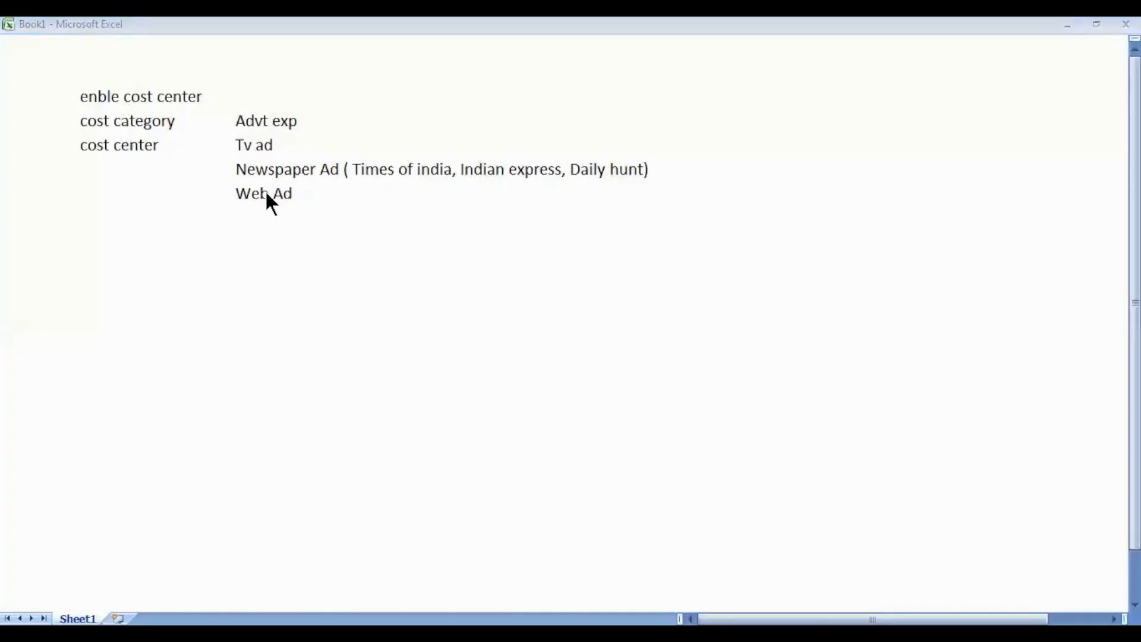
key(alt+Tab)
- Name the cost centre 'Newspaper Ad', keep it under Primary, and accept it
text(Newsp)
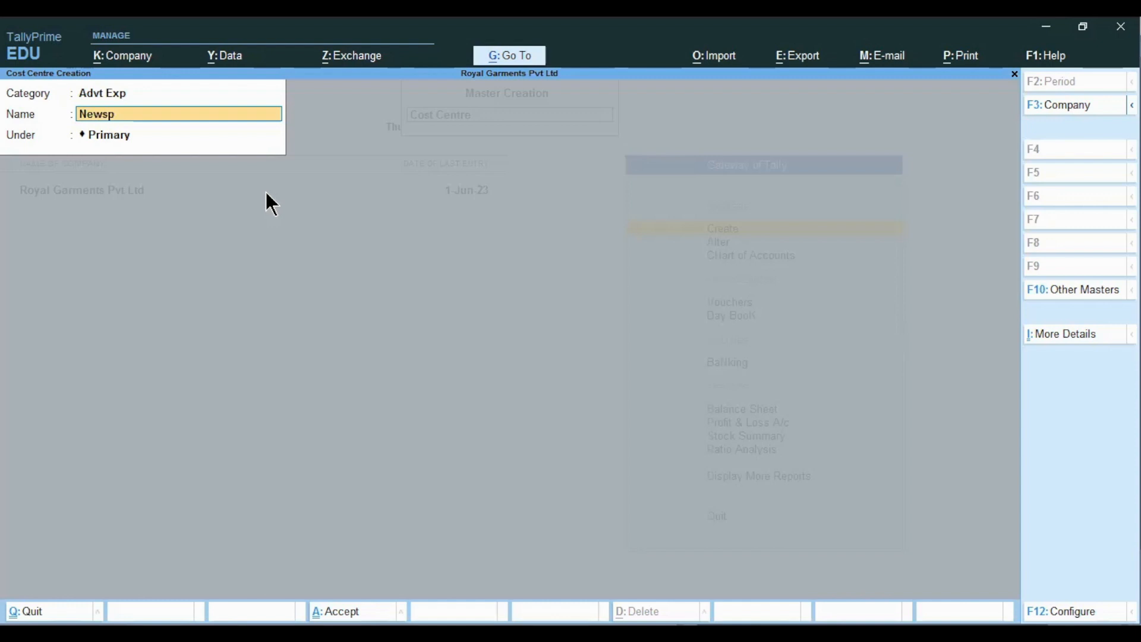
key(BackSpace)
text(paper Ad)
key(Return)
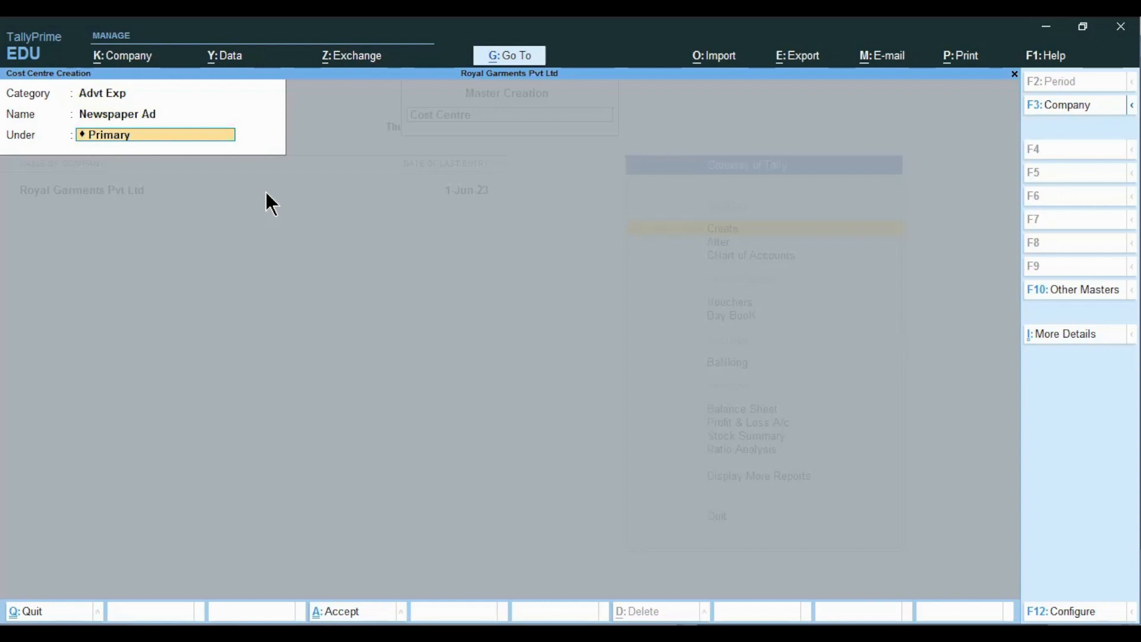
key(Return)
key(Return)
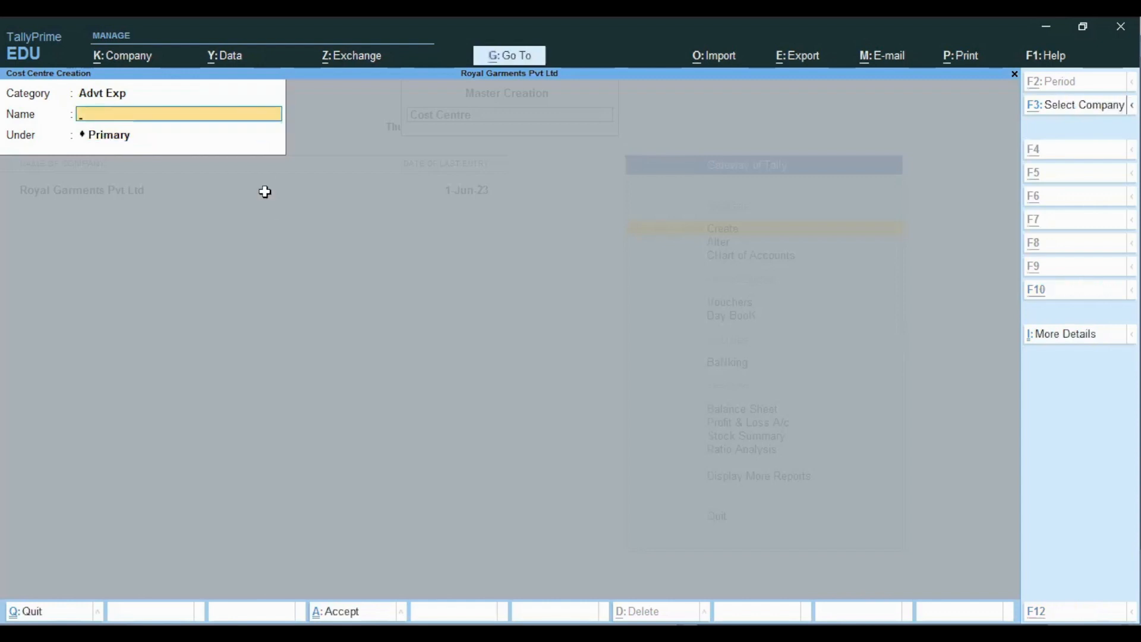
key(alt+Tab)
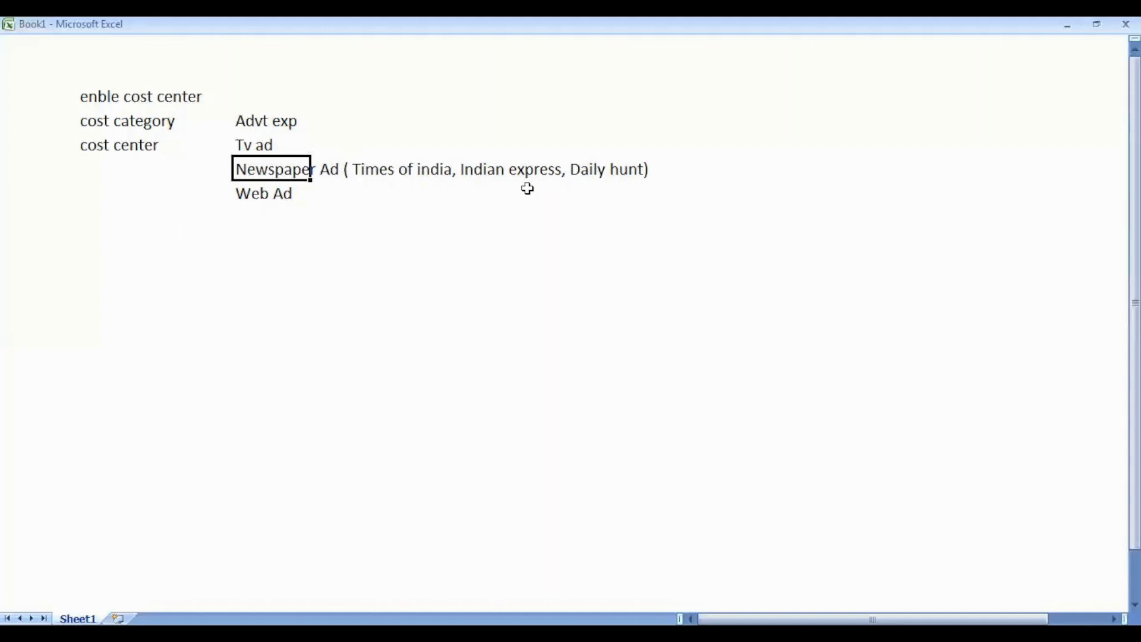
key(alt+Tab)
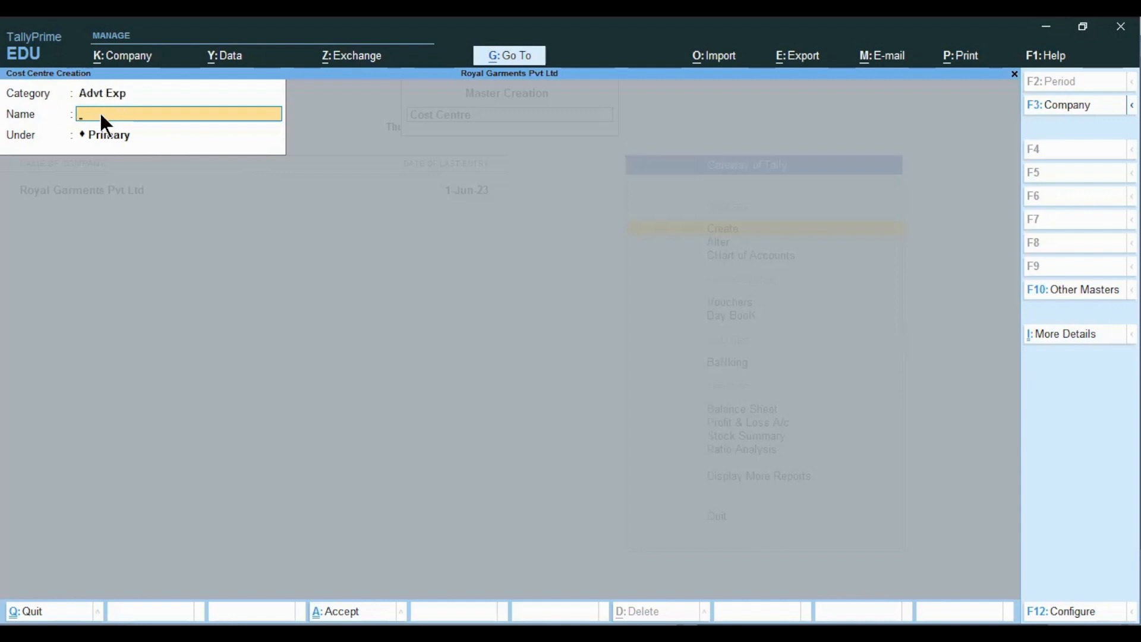
- Create the Times of India cost centre under Newspaper Ad
text(Inai)
key(BackSpace)
key(BackSpace)
text(dia)
key(Return)
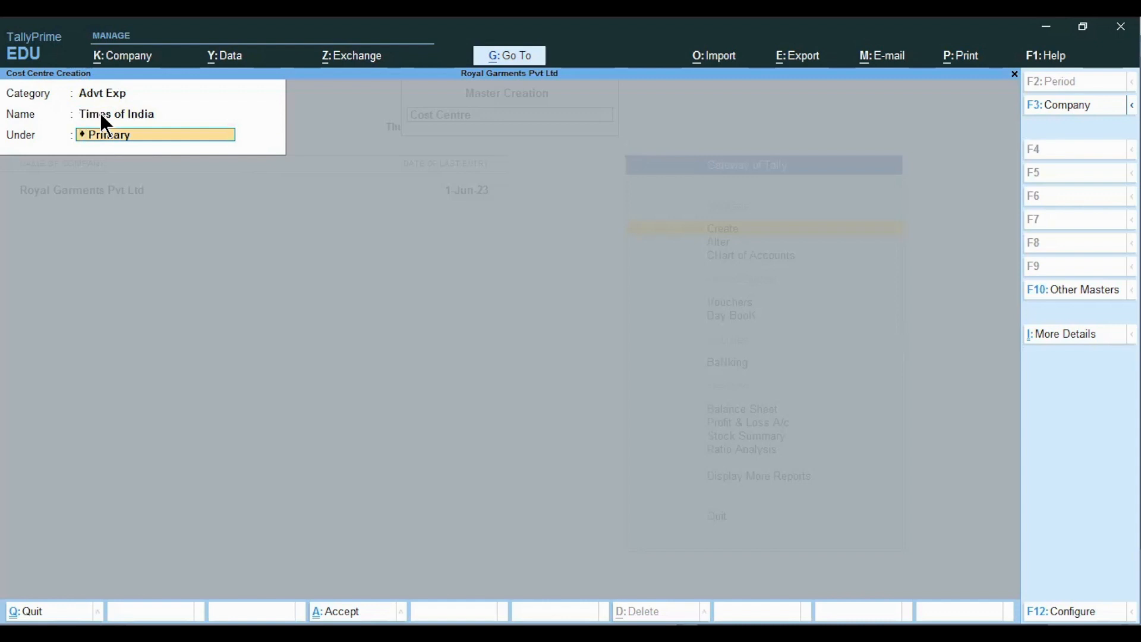
key(BackSpace)
key(Down)
key(Down)
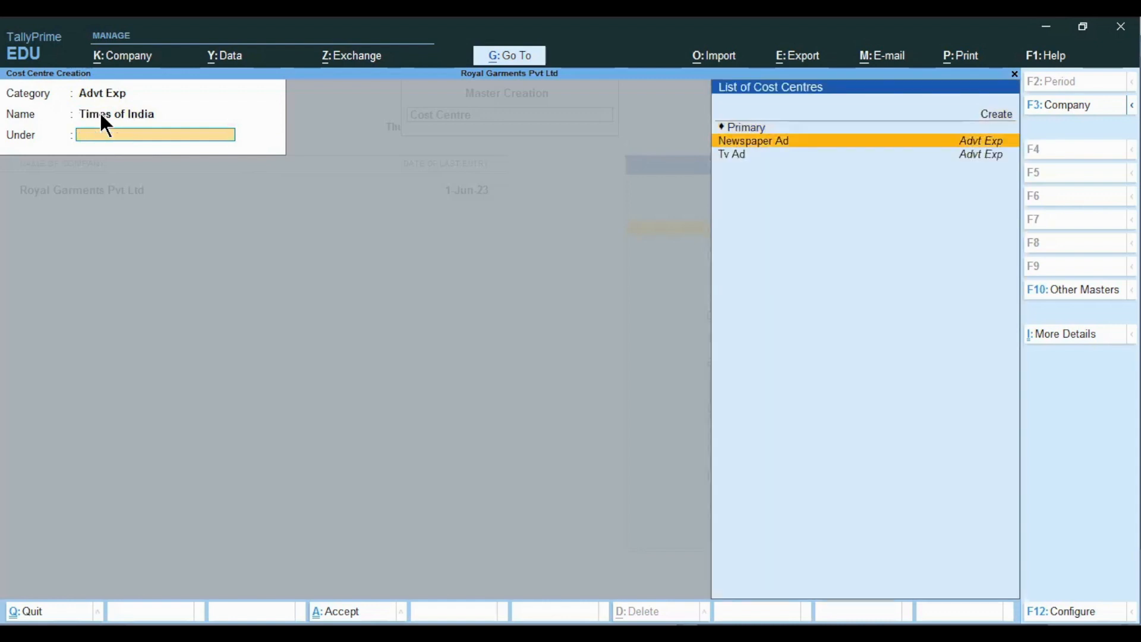
key(Return)
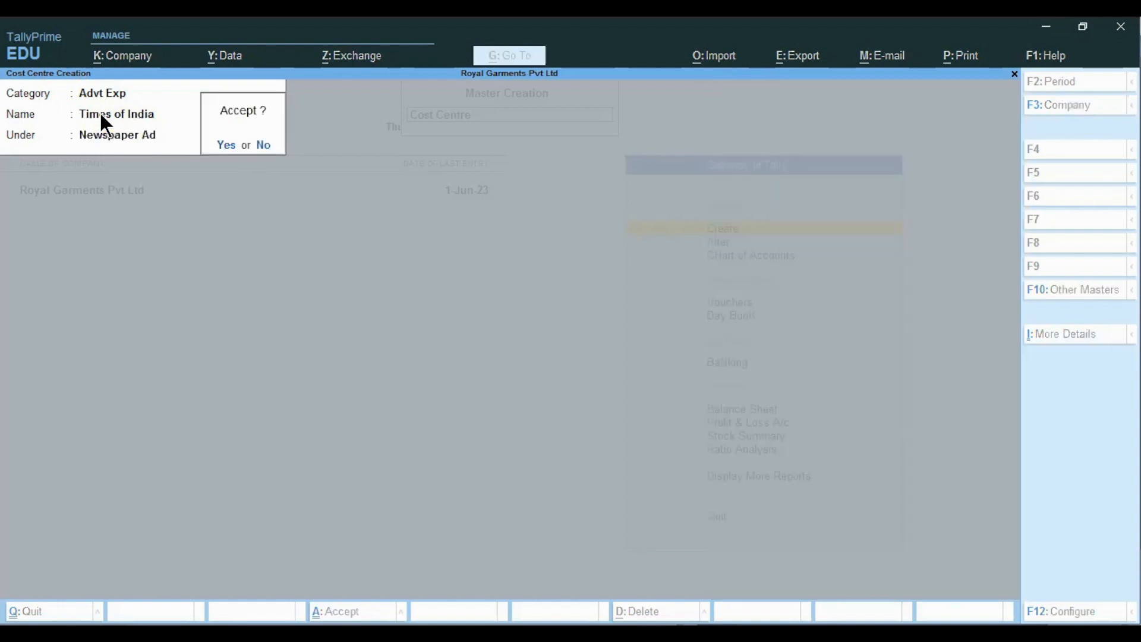
key(Return)
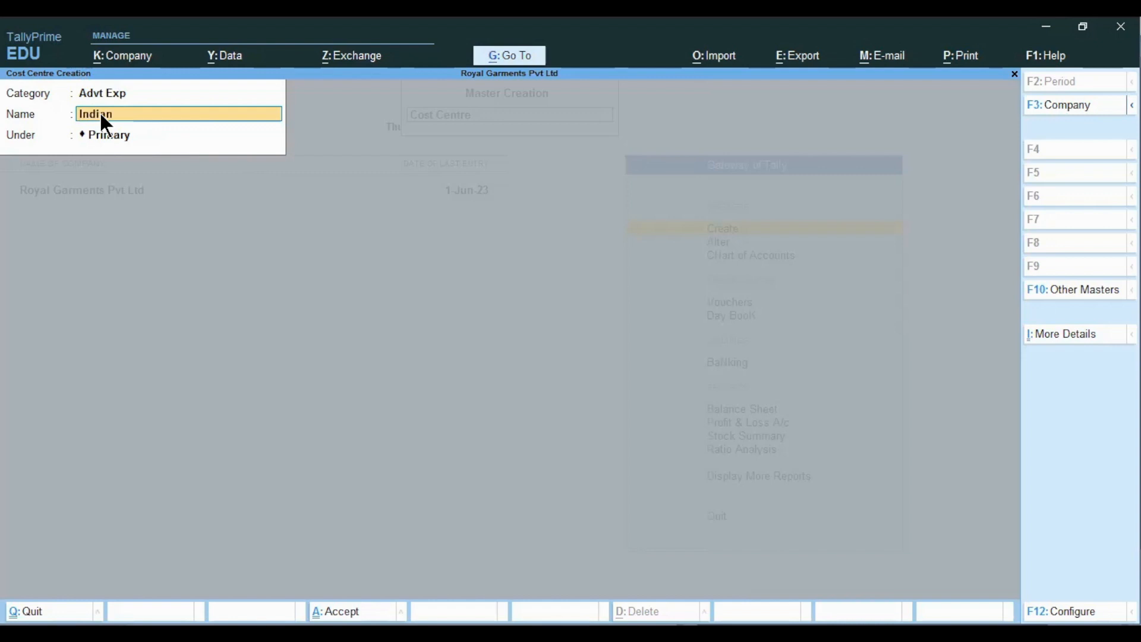
- Create the Indian Express and Daily Hunt cost centres, both under Newspaper Ad
text(Indian Express)
key(Return)
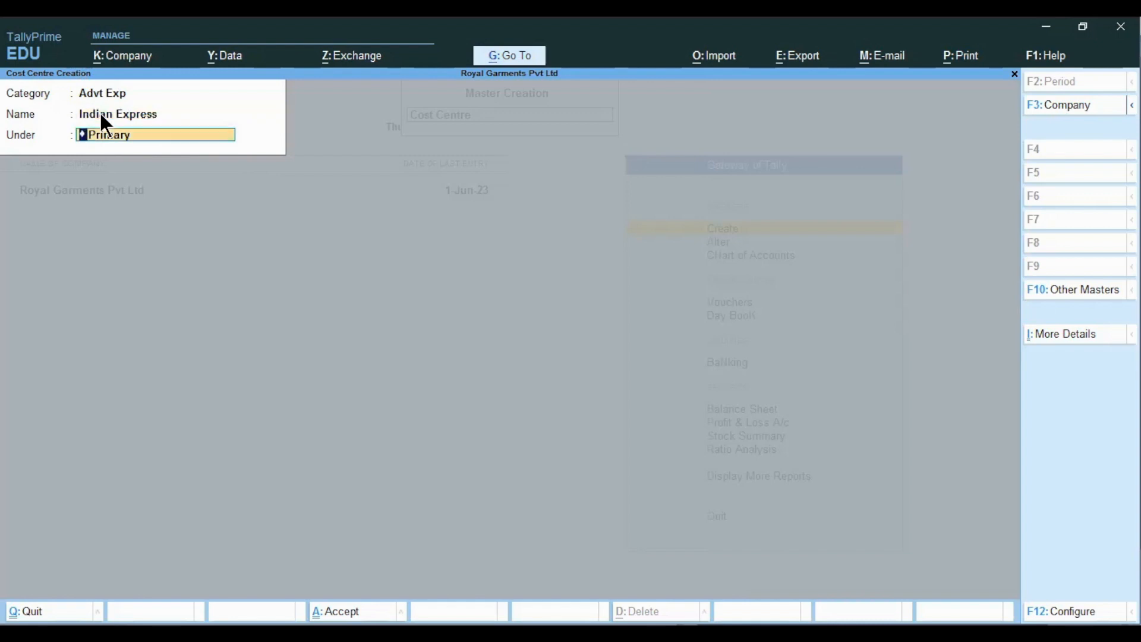
key(BackSpace)
key(Down)
key(Down)
key(Down)
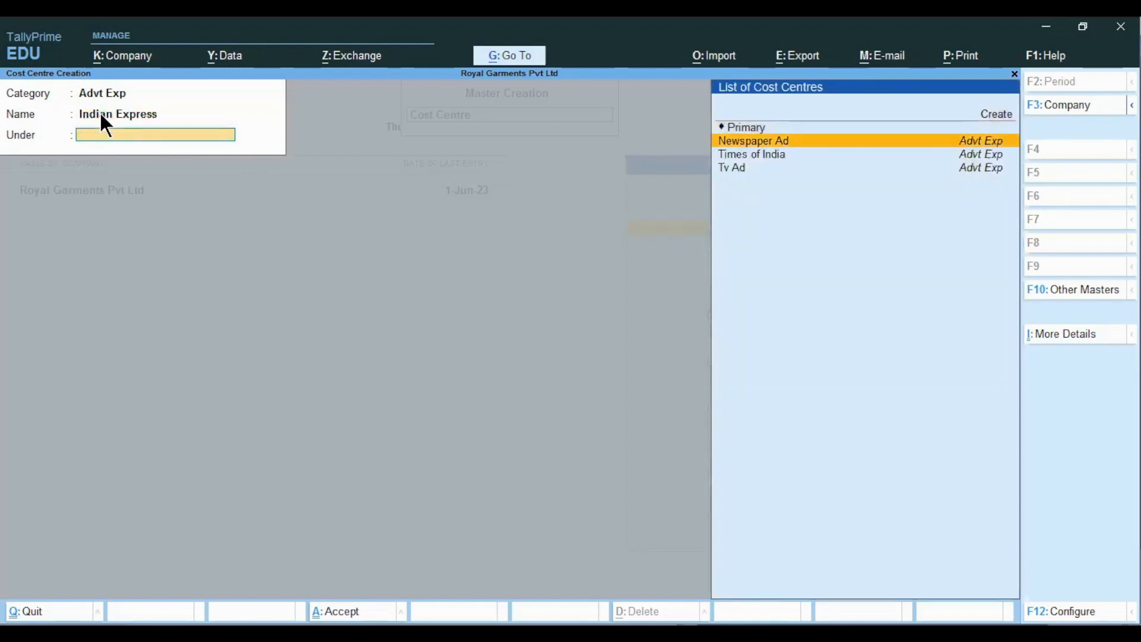
key(Return)
key(Return)
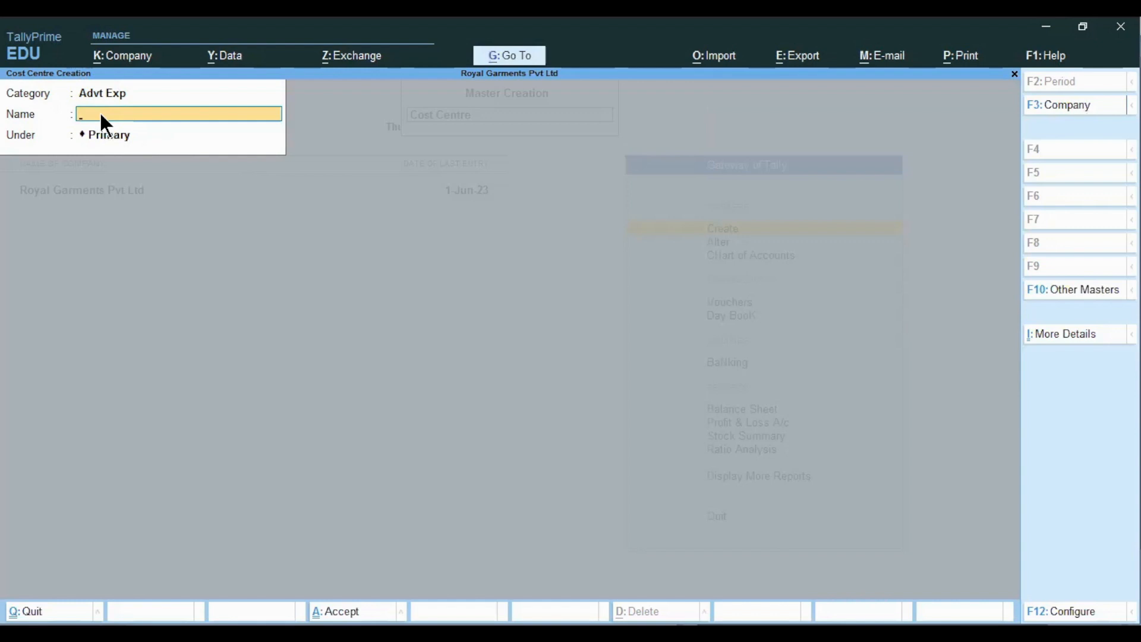
text(Daily Hunt)
key(Return)
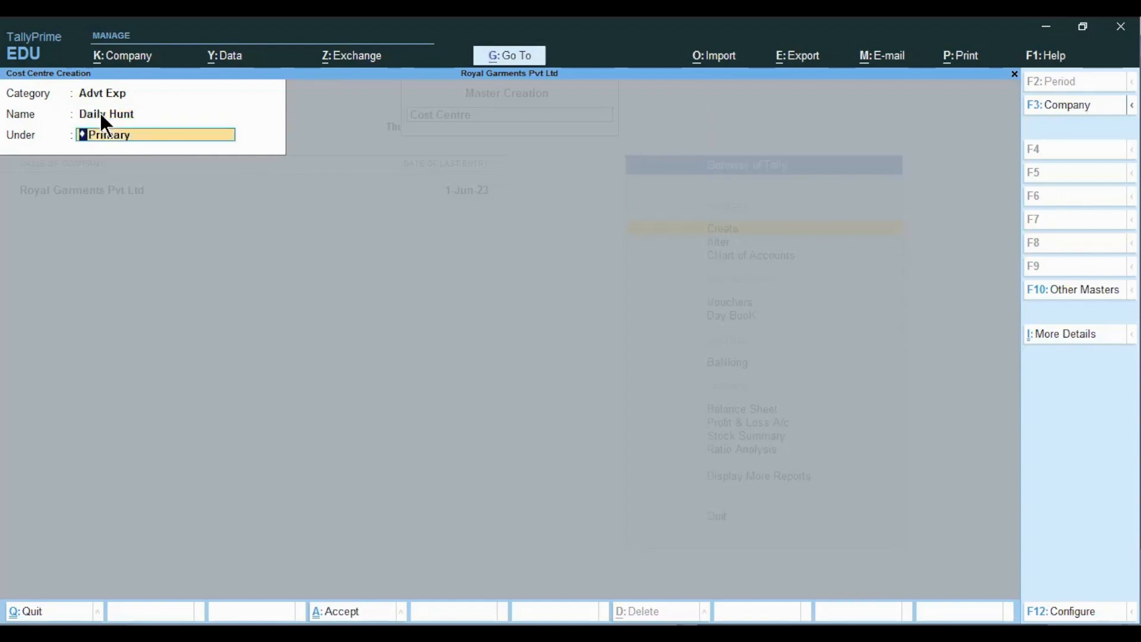
key(Down)
key(Down)
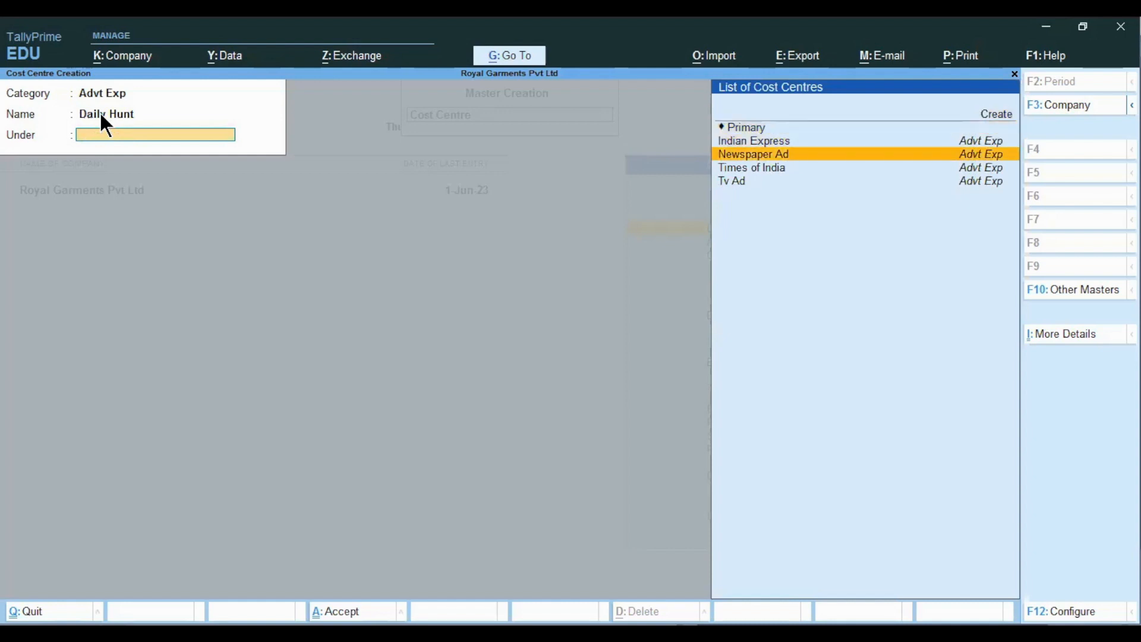
key(Return)
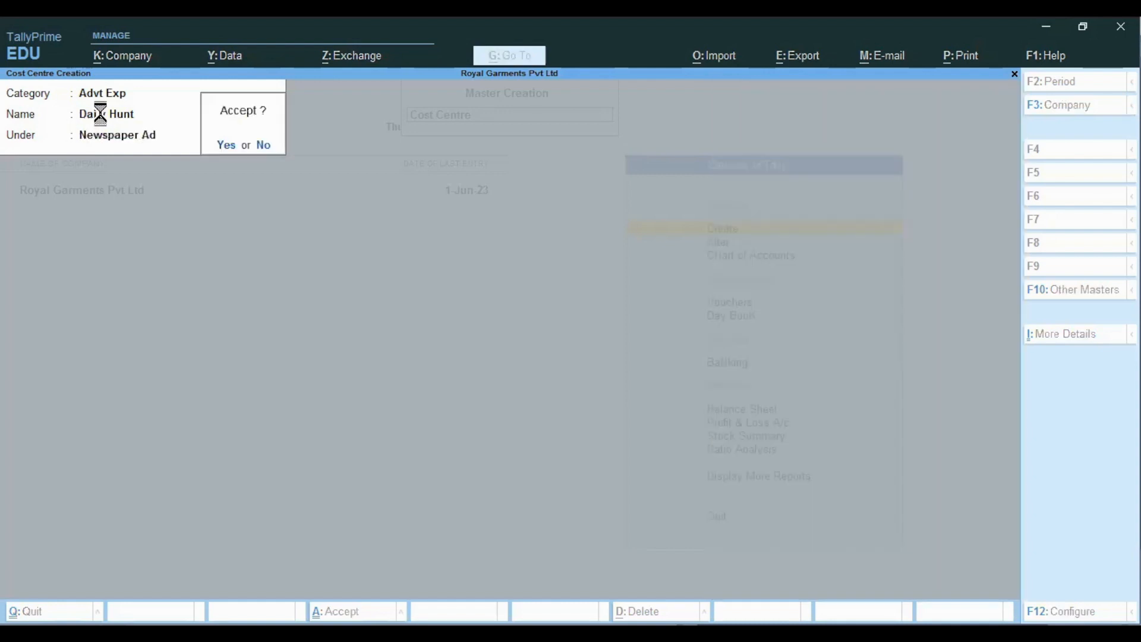
key(Return)
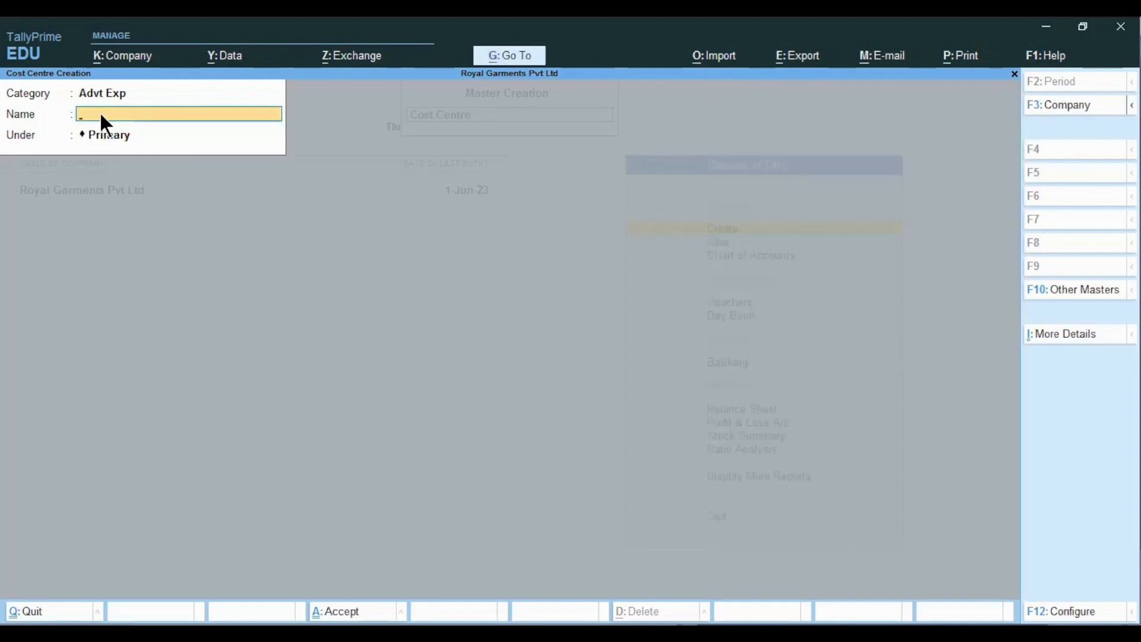
- Create the Web Ad cost centre under Primary, taking its name from the Excel notes
key(alt+Tab)
key(Down)
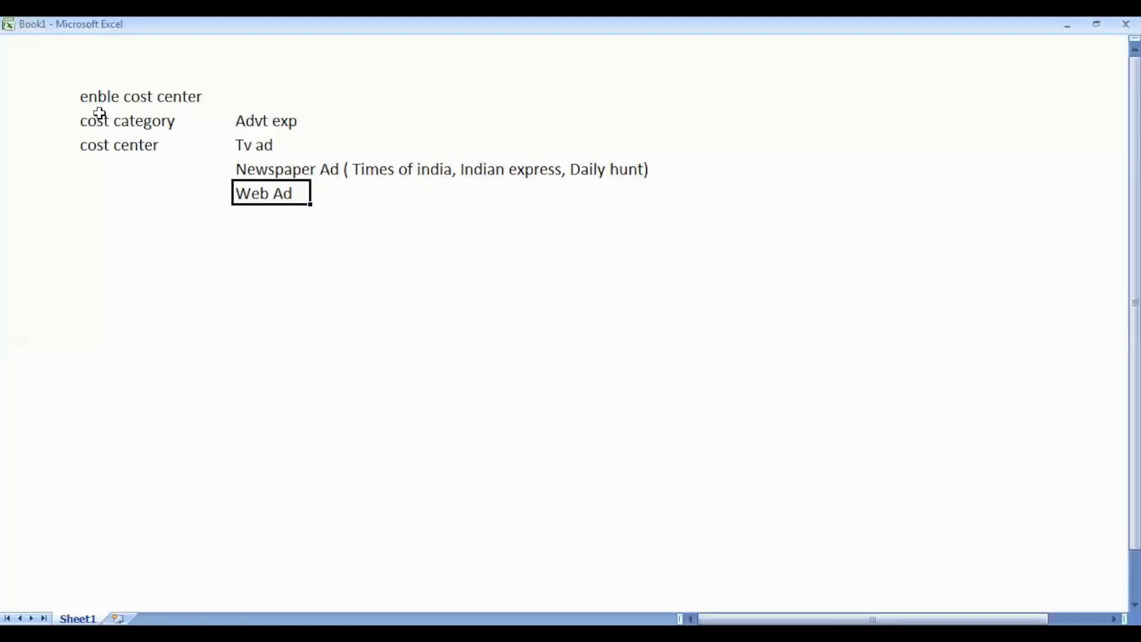
key(alt+Tab)
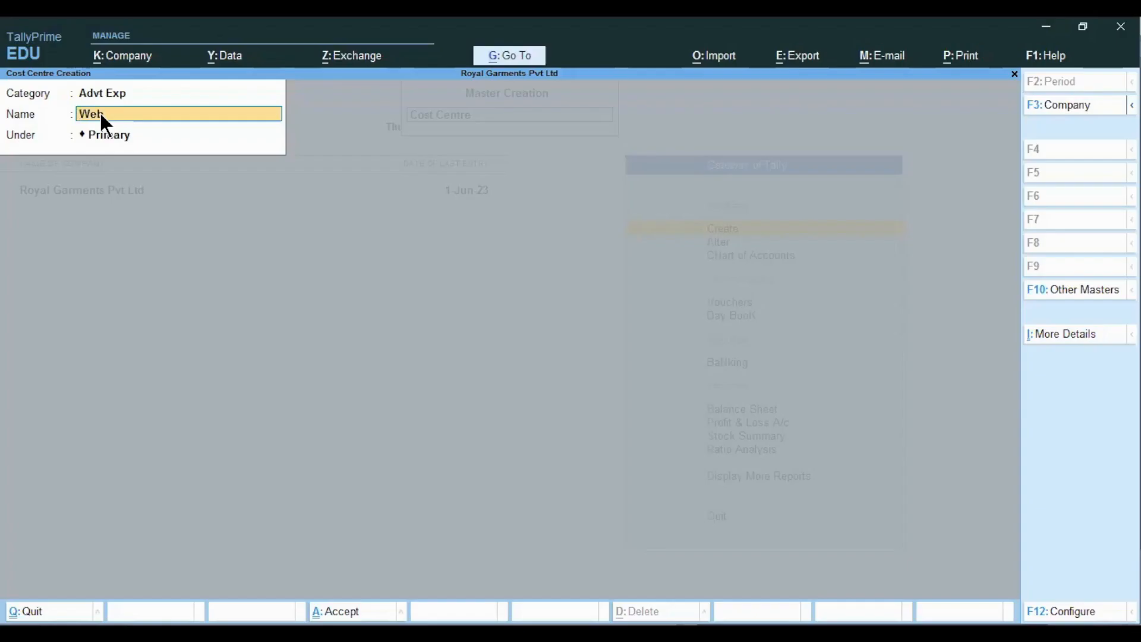
key(Return)
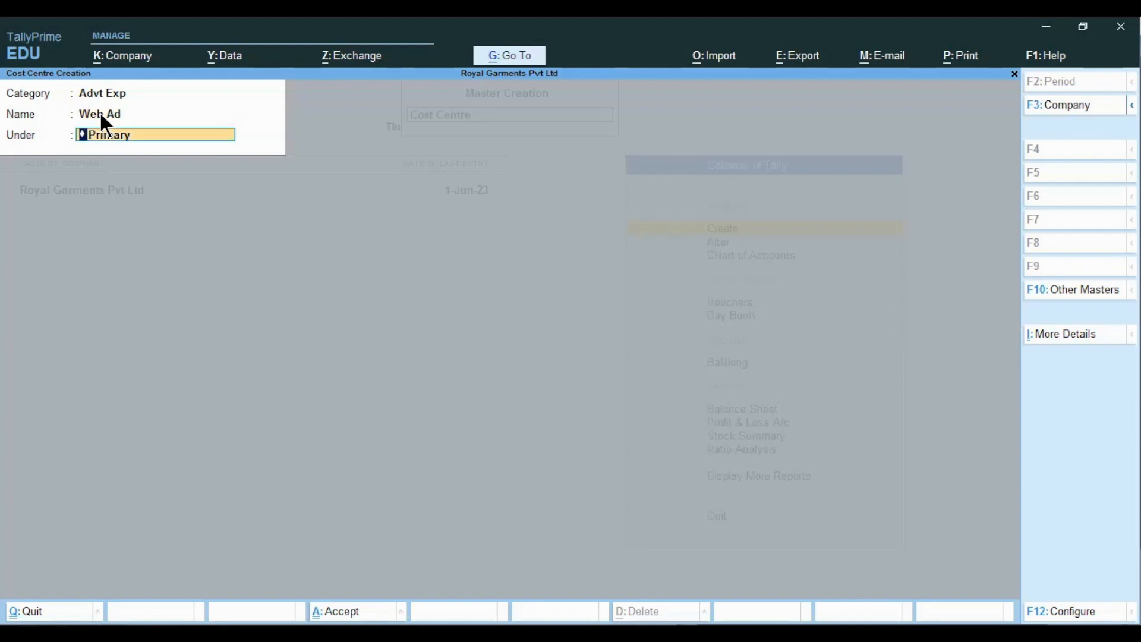
key(Return)
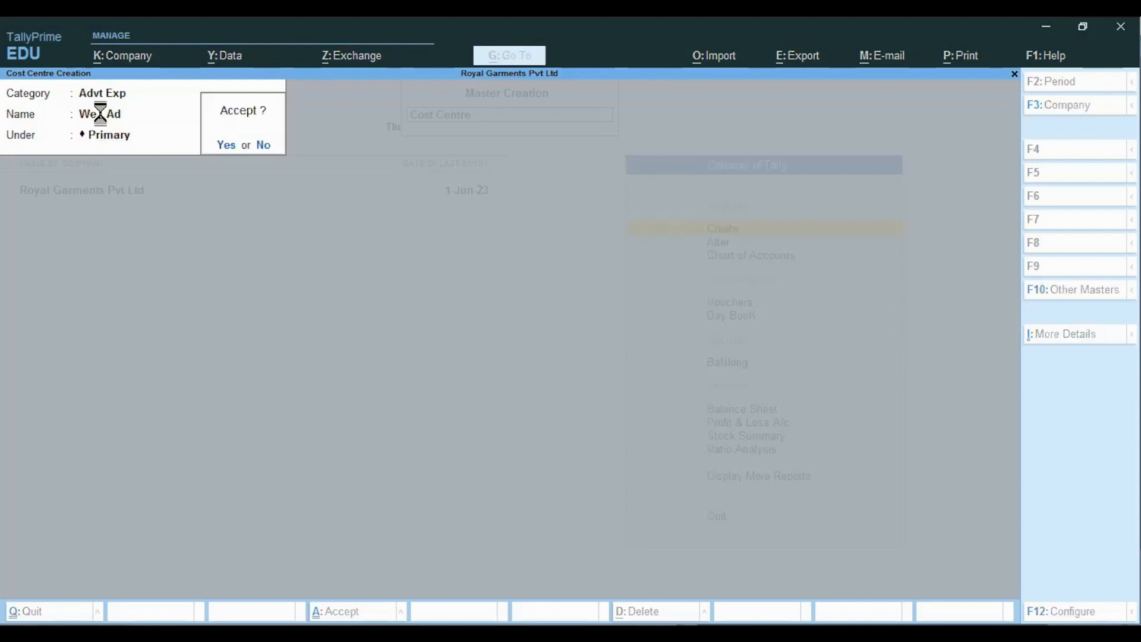
key(Return)
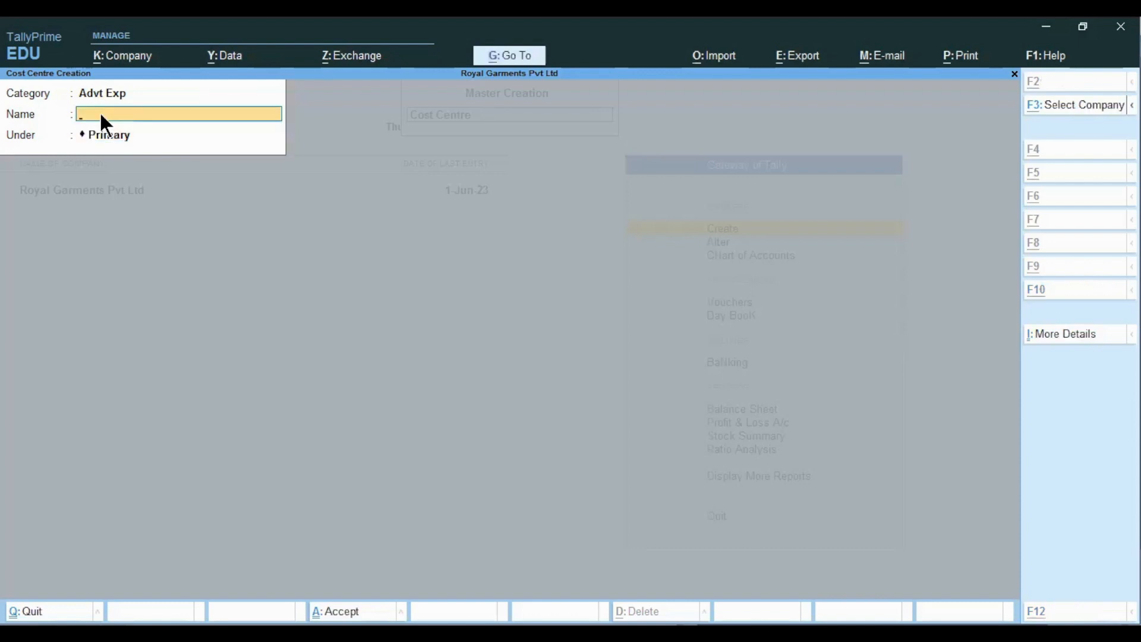
key(alt+Tab)
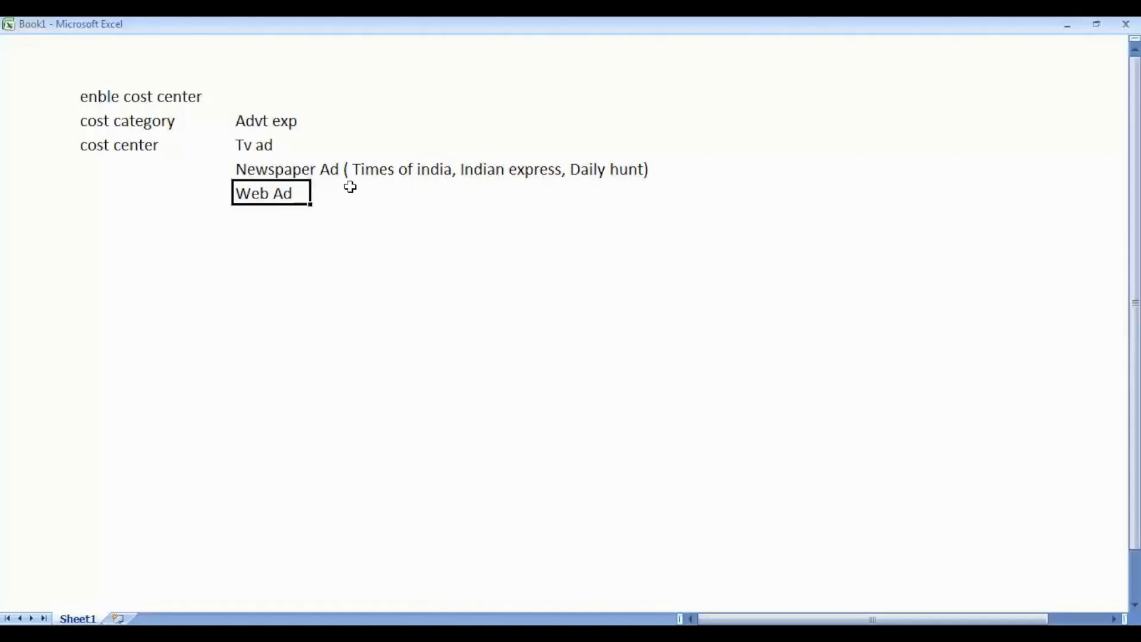
click(108, 223)
key(alt+Tab)
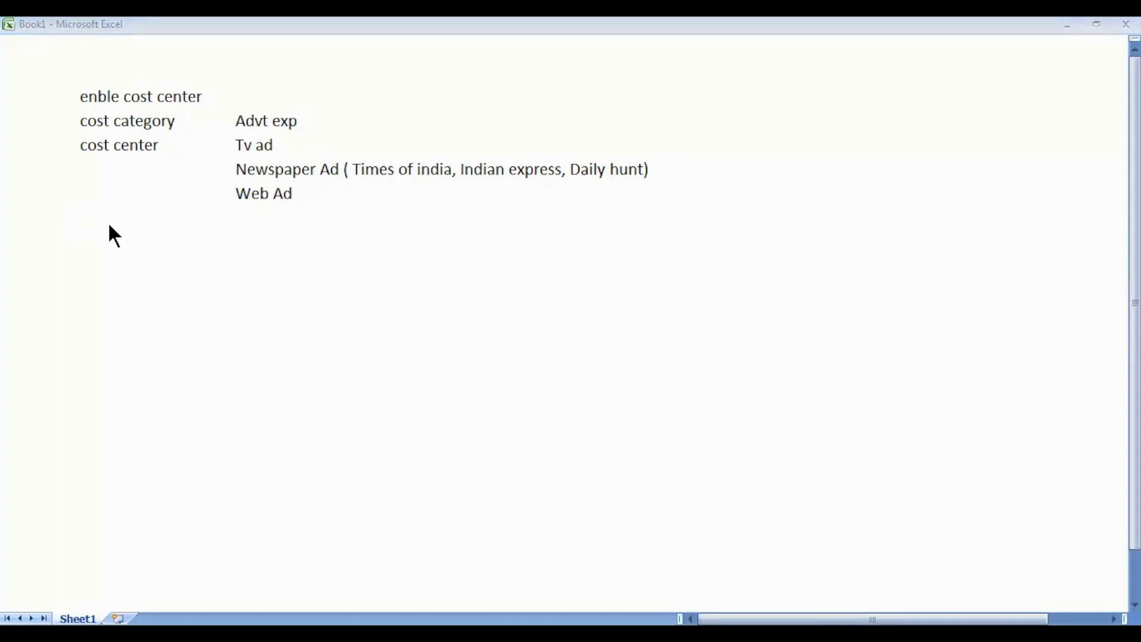
key(alt+Tab)
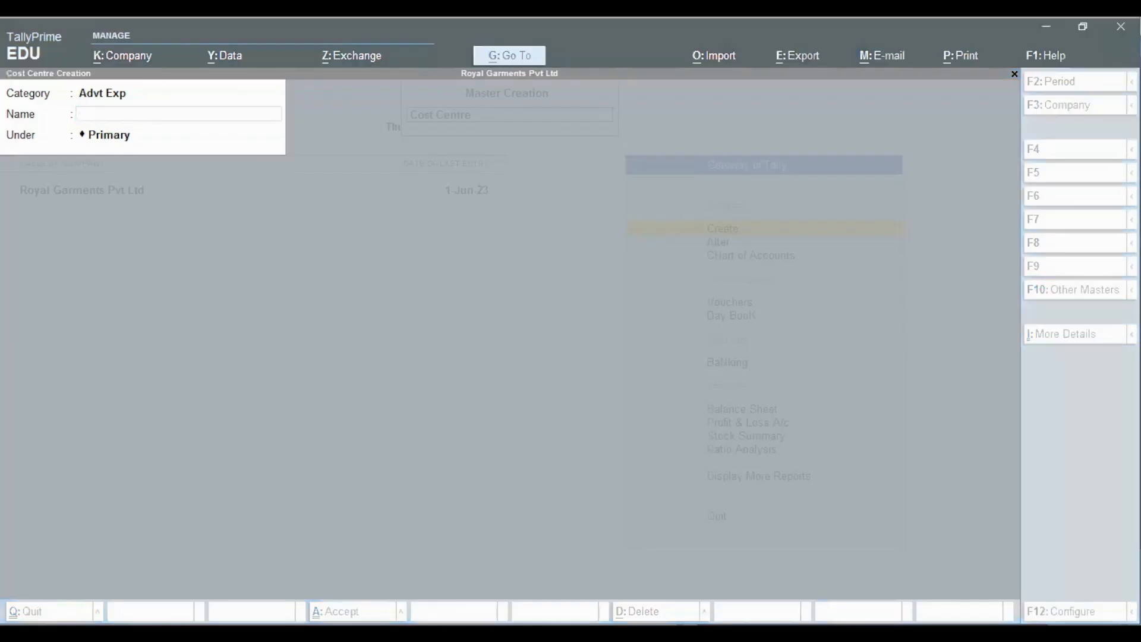
- Quit Cost Centre Creation and choose Create > Ledger from Gateway of Tally
key(Right)
key(Right)
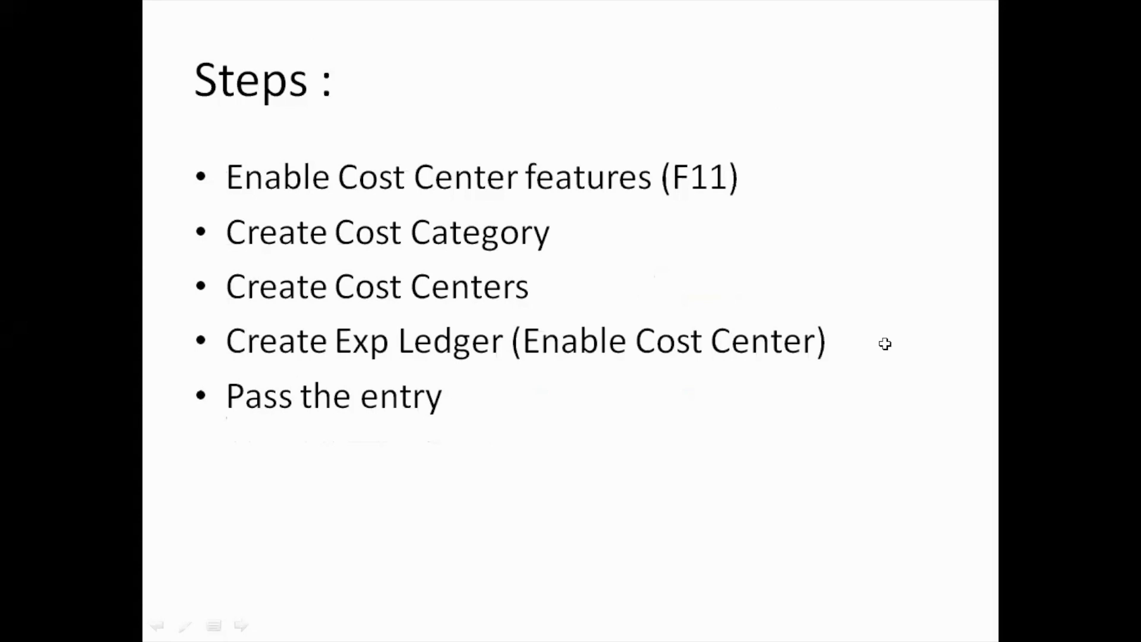
key(alt+Tab)
key(alt+Tab)
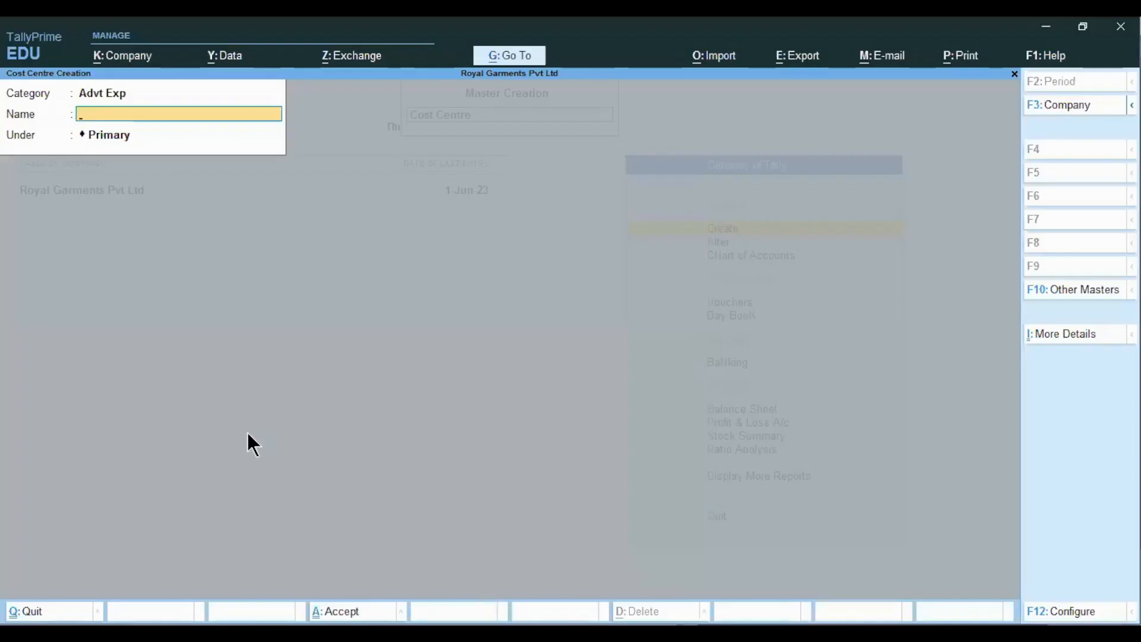
key(y)
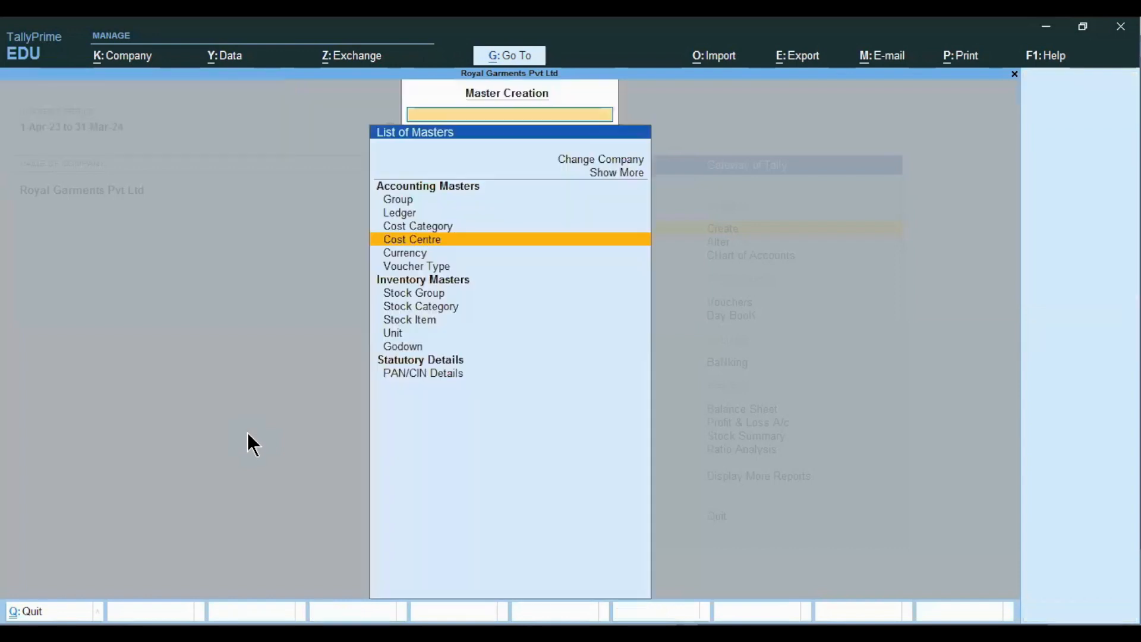
key(Escape)
key(Return)
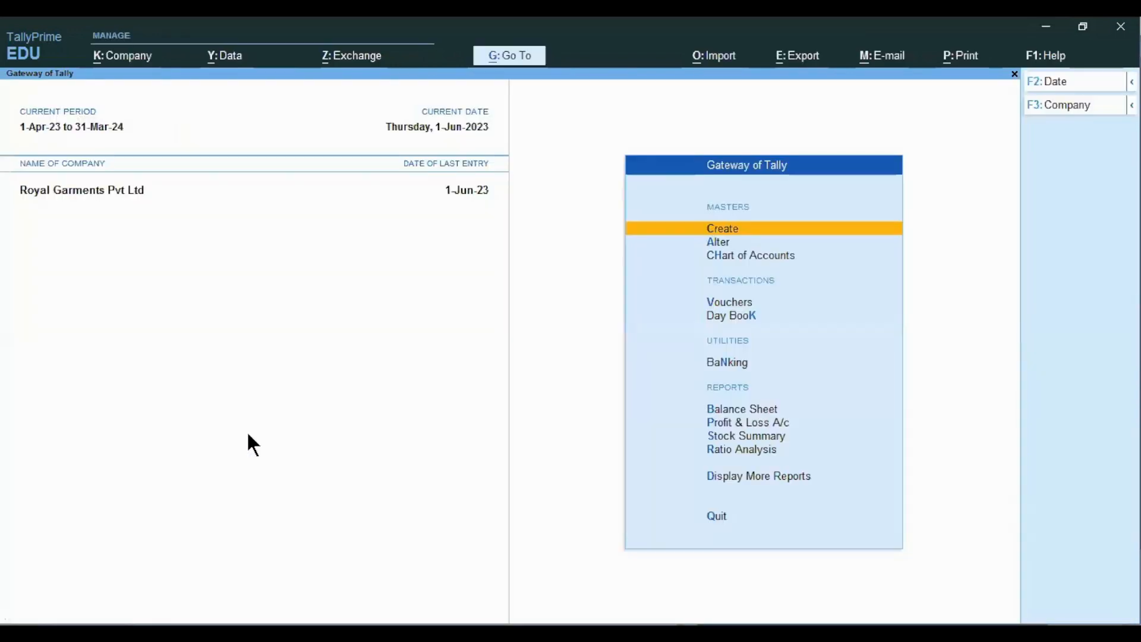
key(Down)
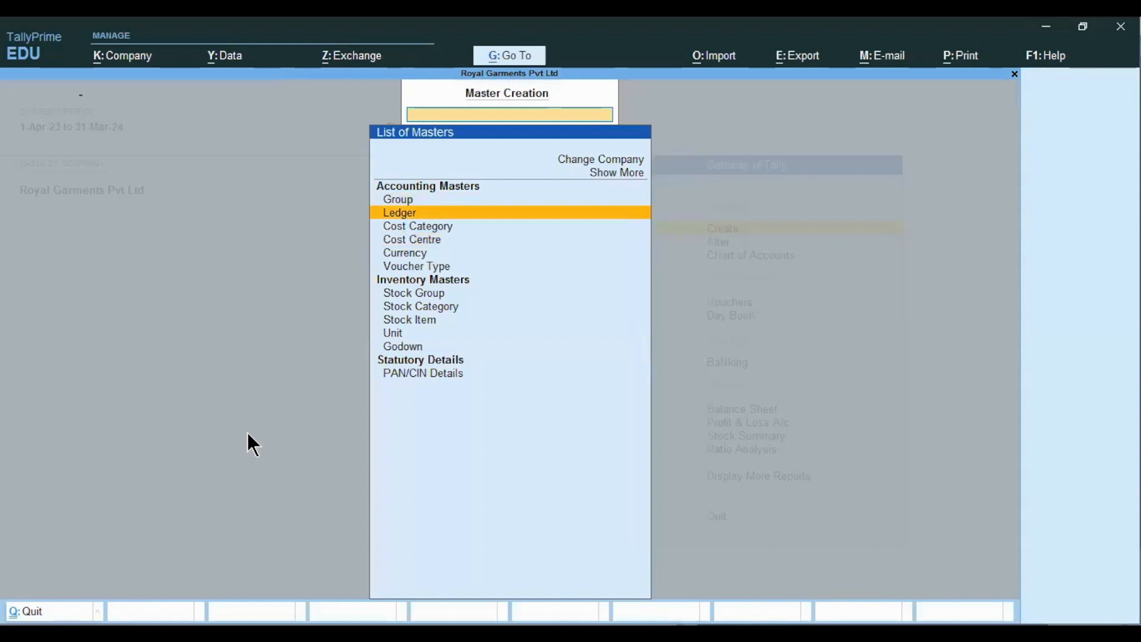
key(Return)
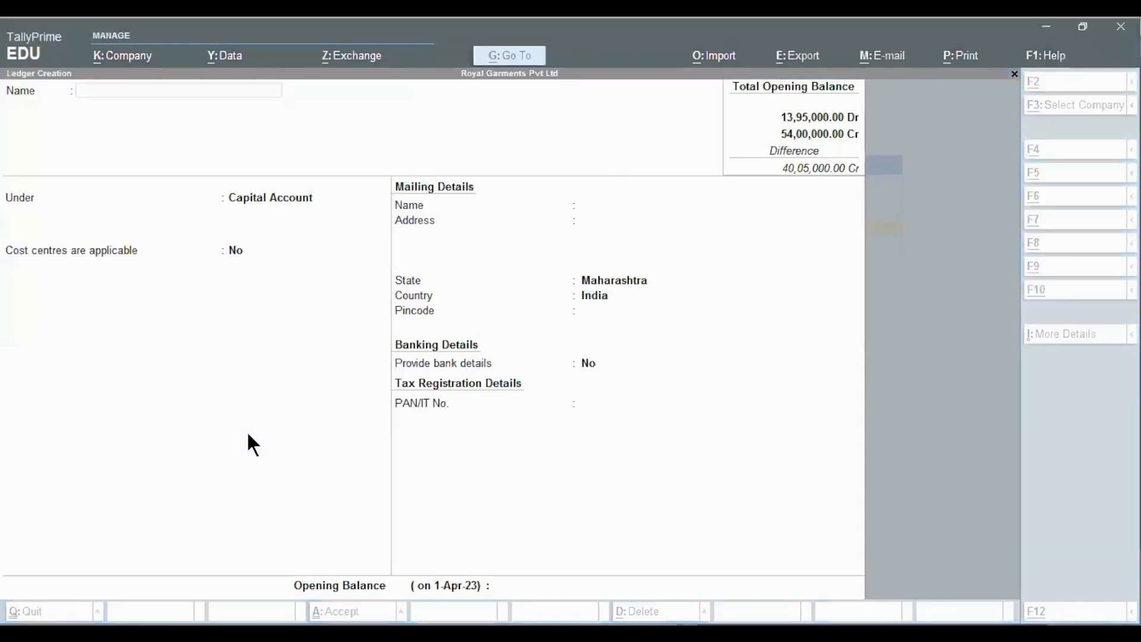
- Note 'create ledger' and 'Advt exp A/c' side by side in the Excel sheet, then return to Ledger Creation
key(alt+Tab)
text(create ledger)
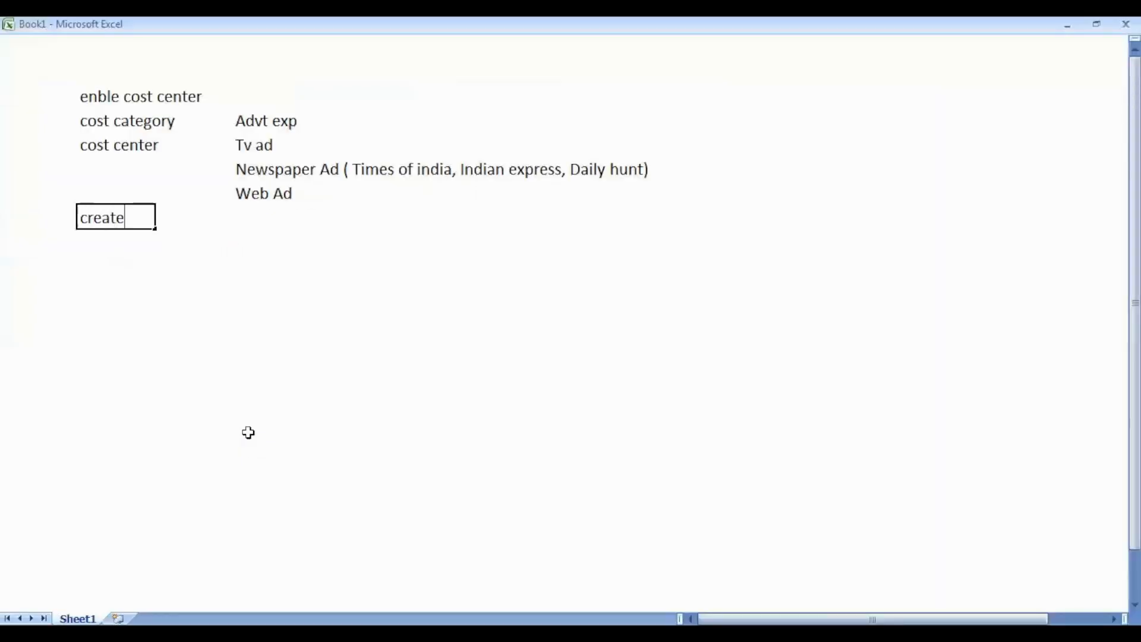
key(Tab)
key(Tab)
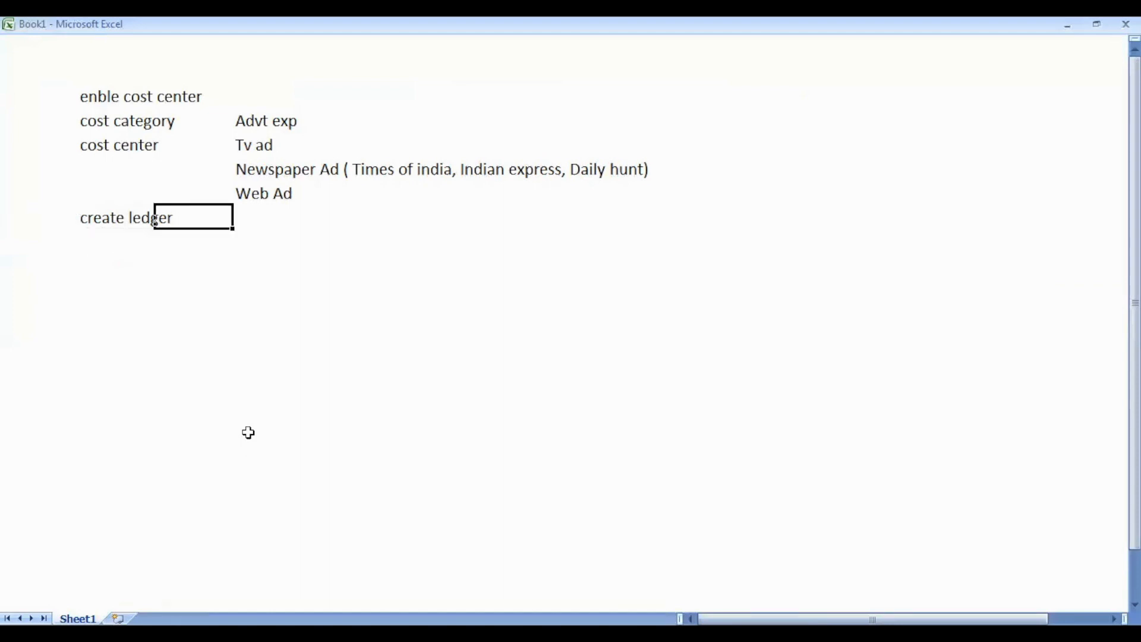
text(Advt exp A/c)
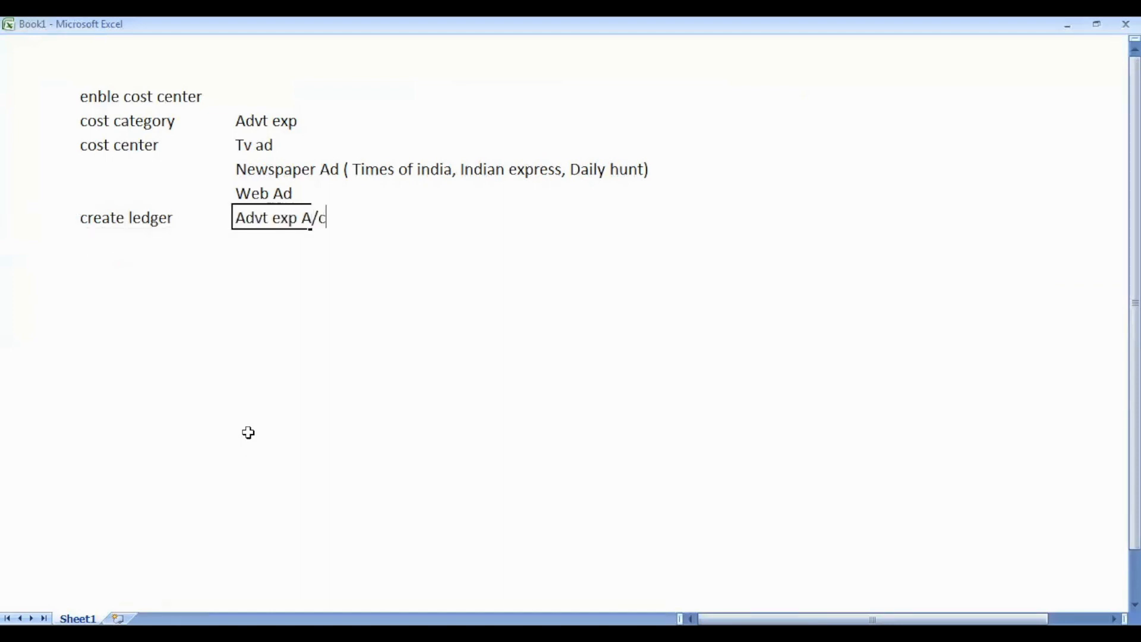
key(Return)
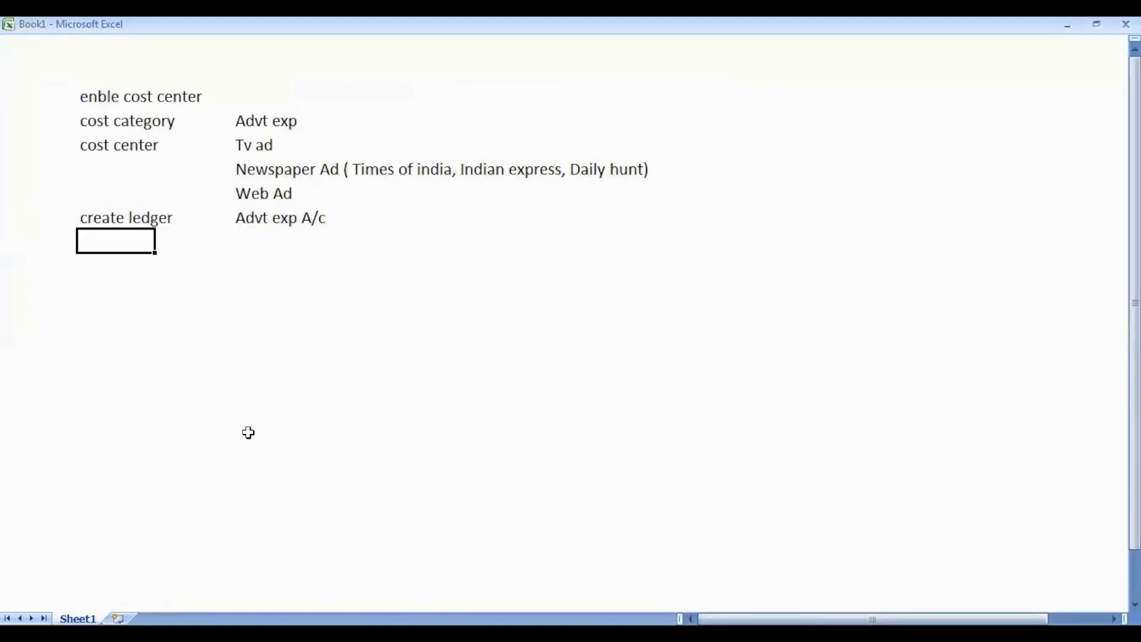
key(Up)
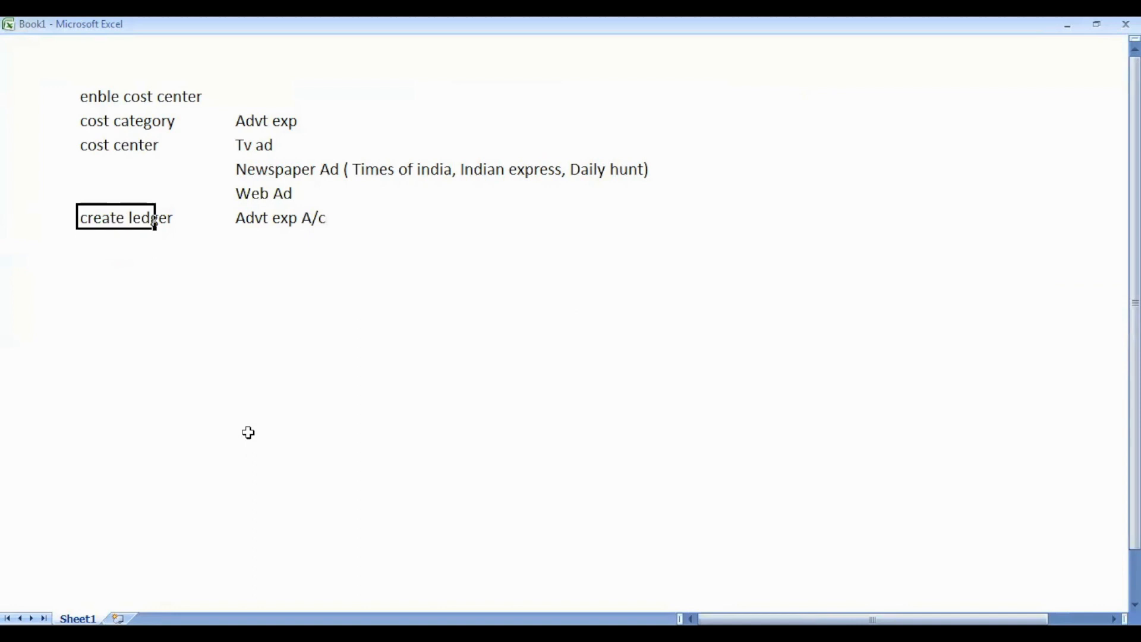
key(alt+Tab)
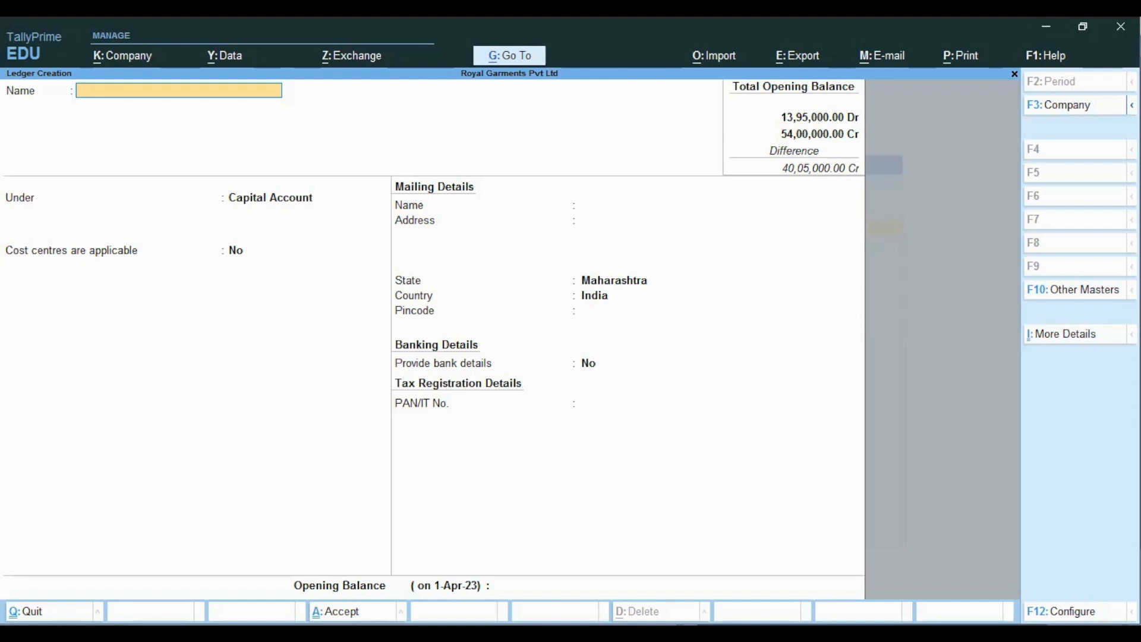
click(1062, 612)
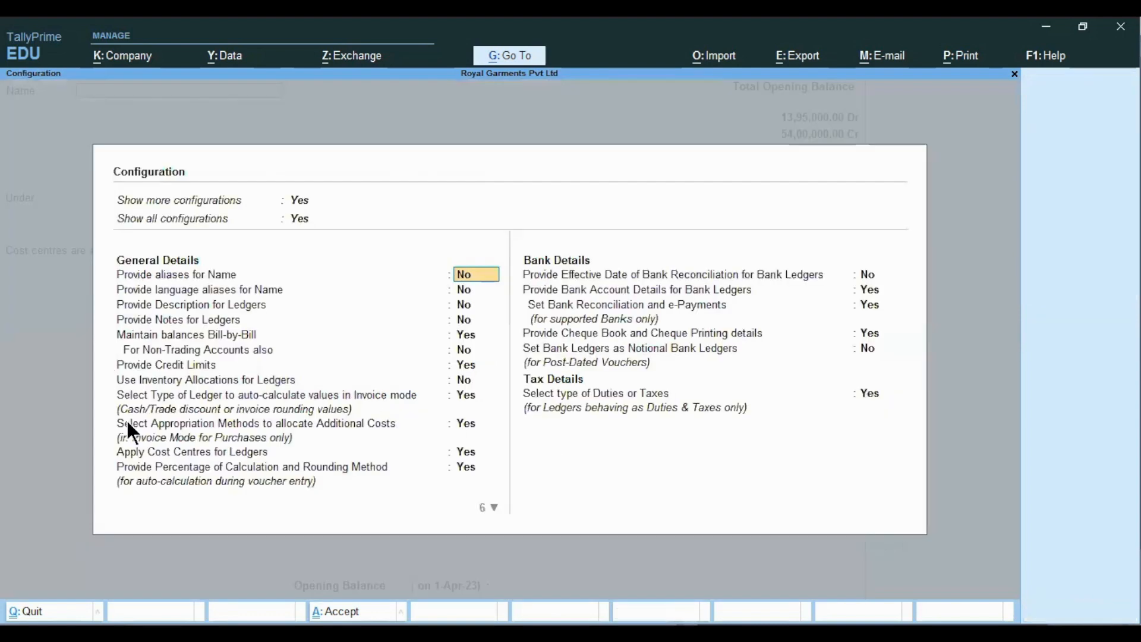
click(133, 454)
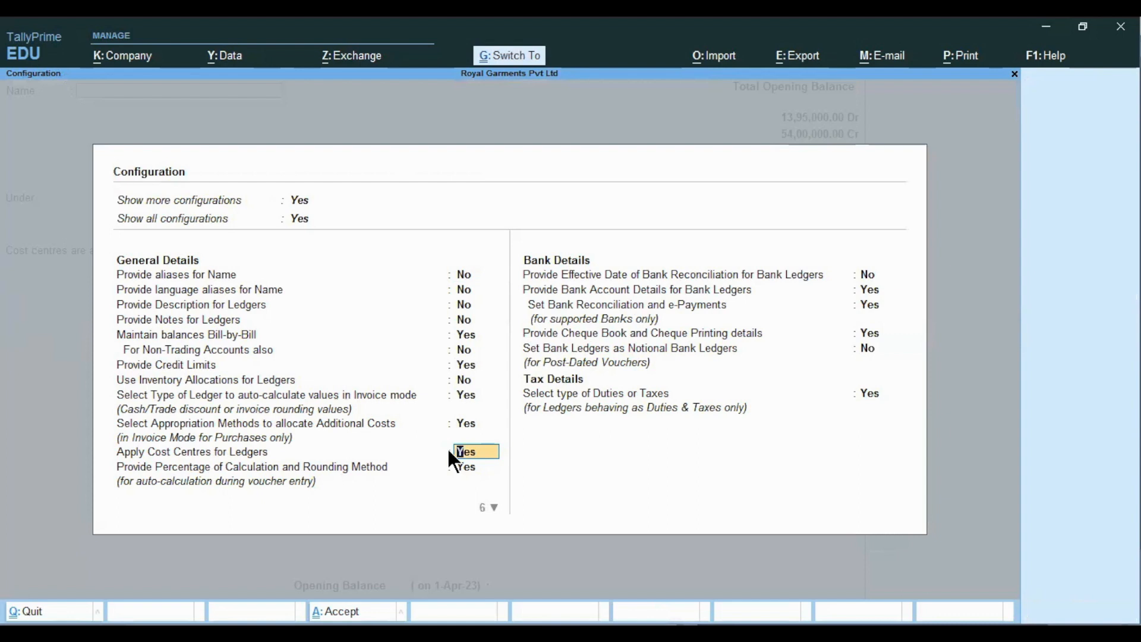
key(ctrl+a)
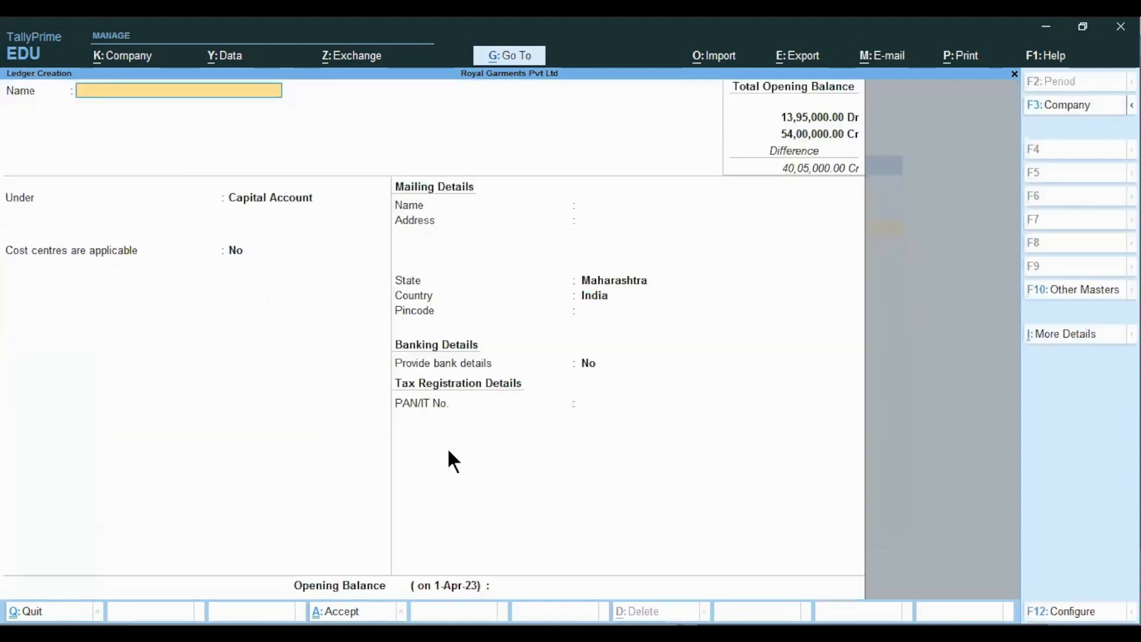
- Enter ledger name Advt Exp A/c, find it already exists, and quit without saving
text(Advt Exp A/c)
key(Return)
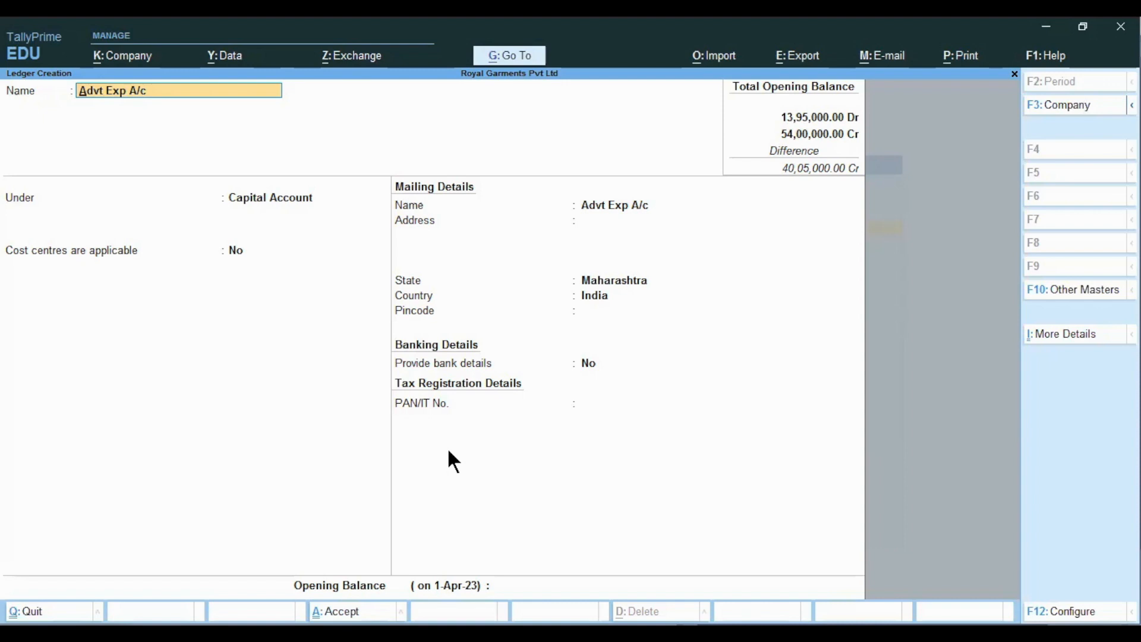
key(BackSpace)
key(Escape)
key(Return)
- Back out to Gateway of Tally, briefly opening and closing the chart of accounts
key(Escape)
key(Up)
key(c)
key(h)
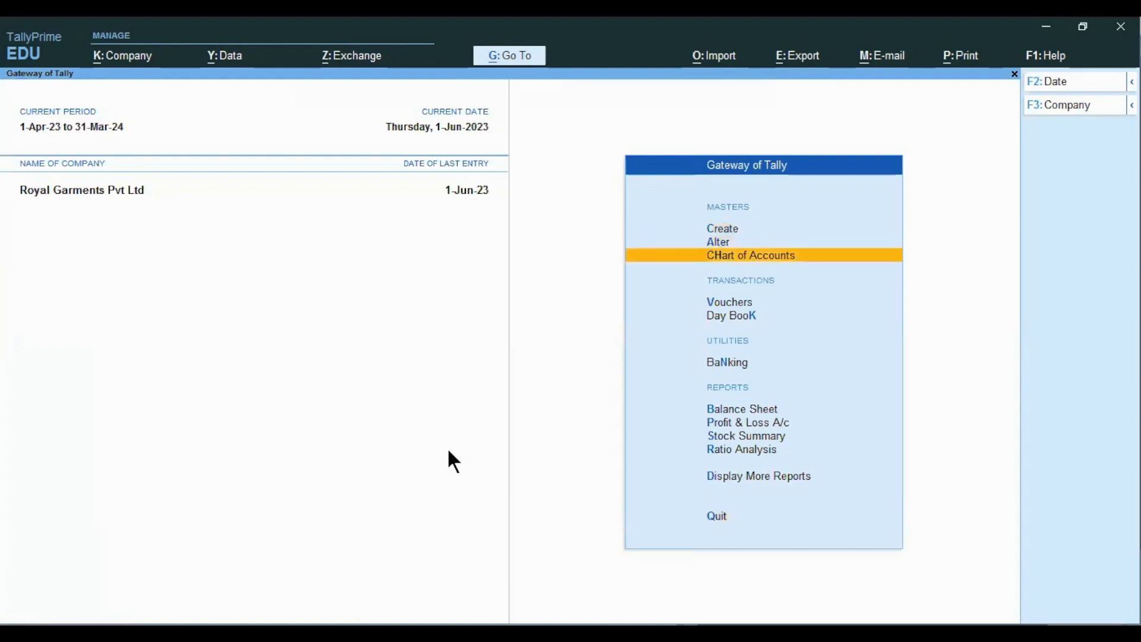
key(Return)
key(Escape)
key(Up)
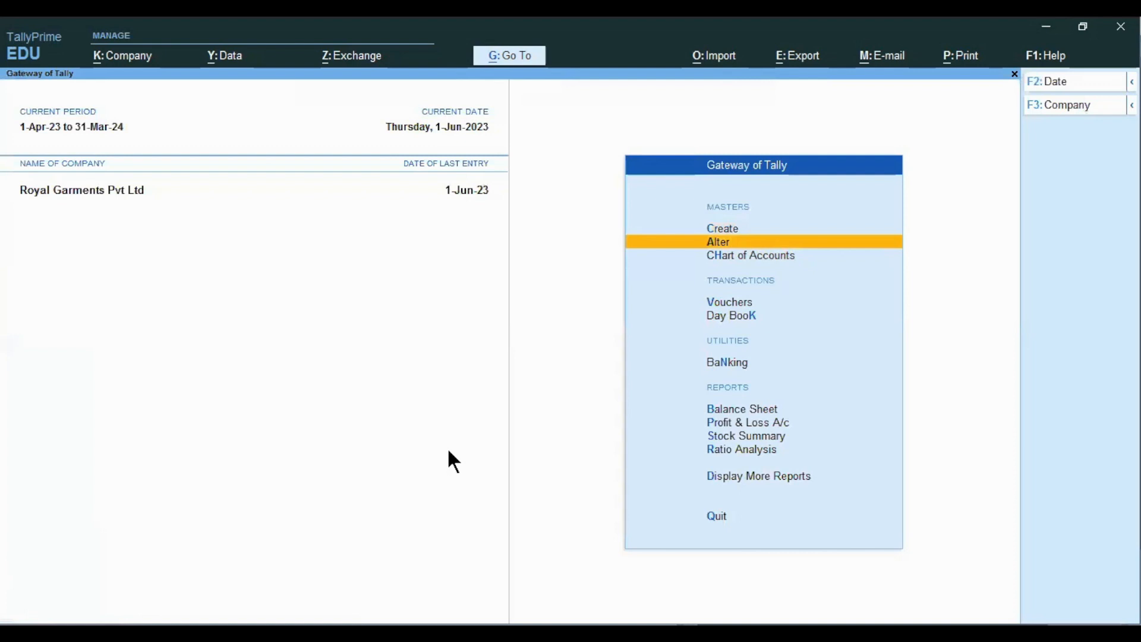
- Start a new ledger named Advertisment Exp A/c
key(Up)
key(Return)
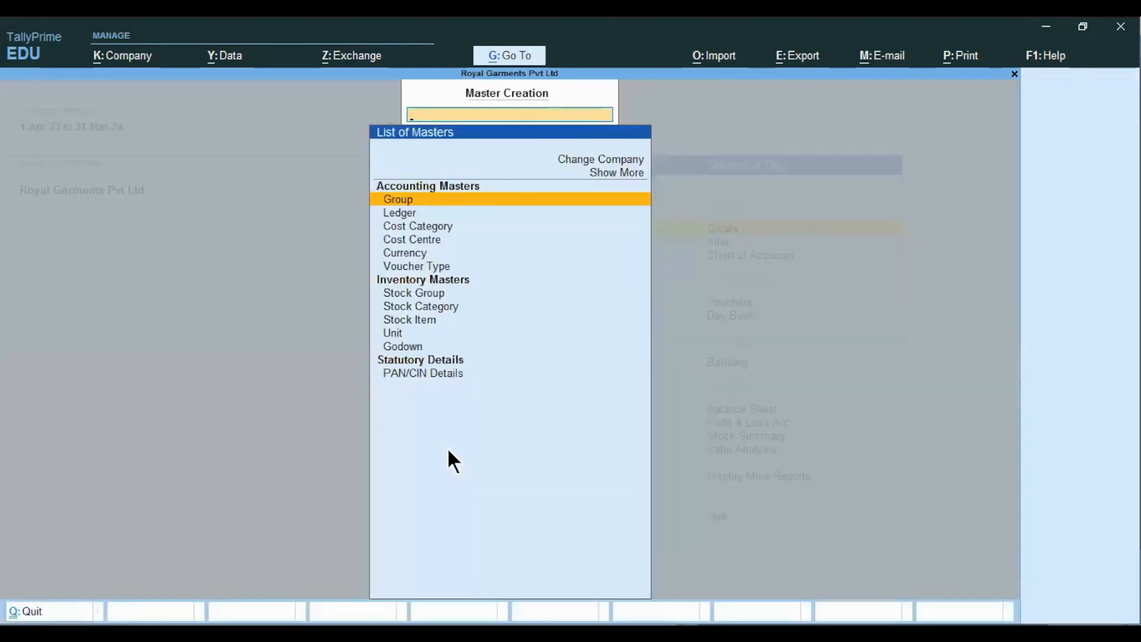
key(Down)
key(Down)
key(Return)
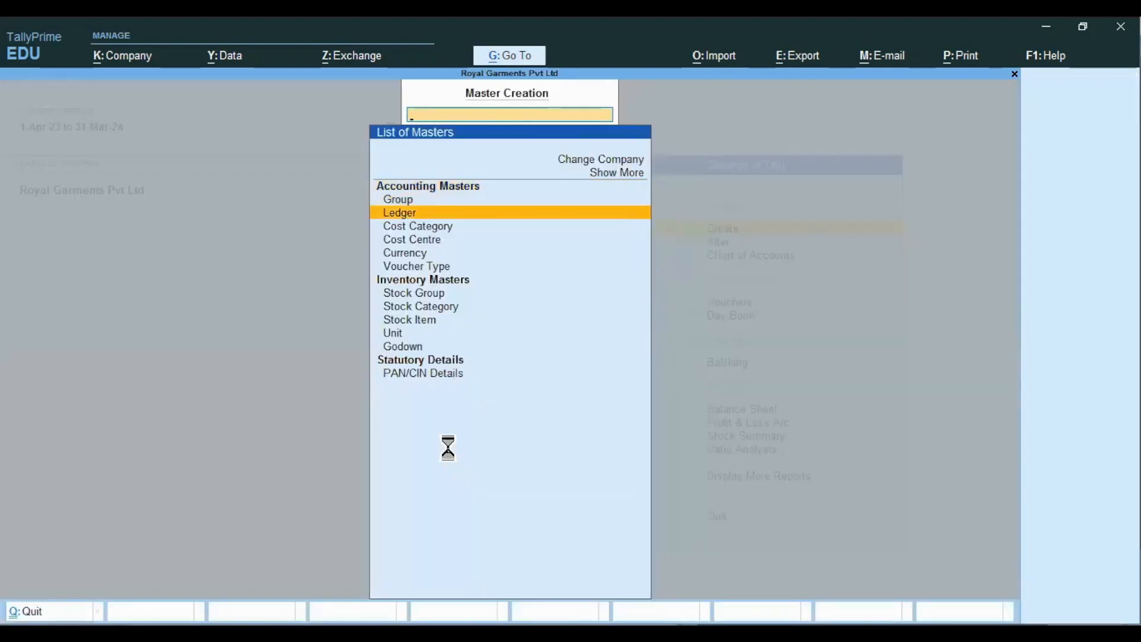
text(Advertisment Exp)
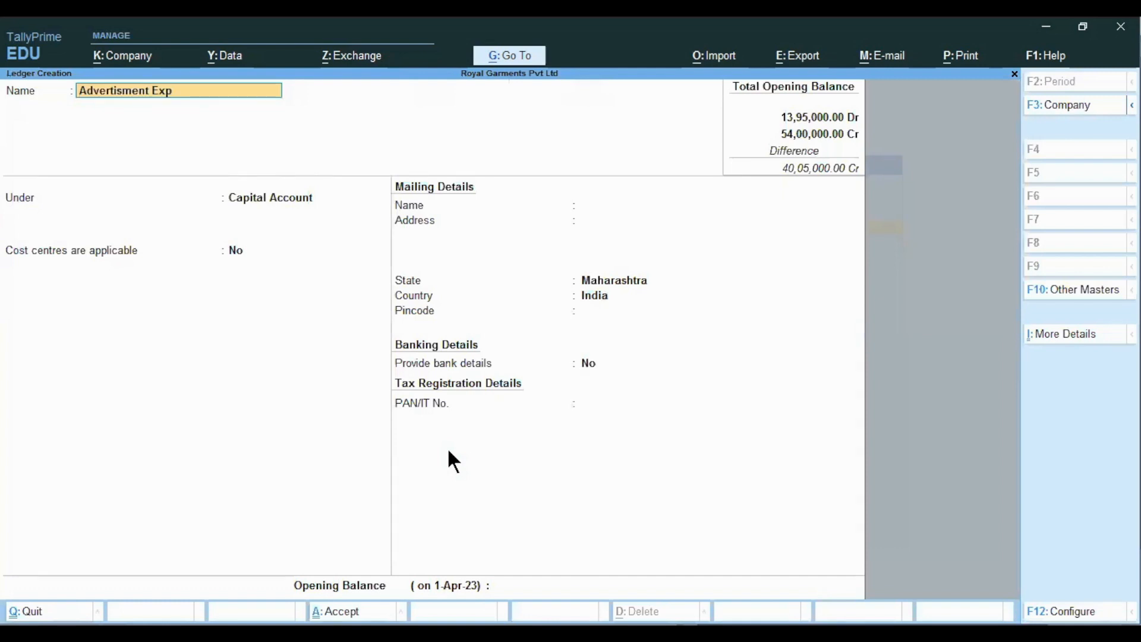
text( A/c)
key(Return)
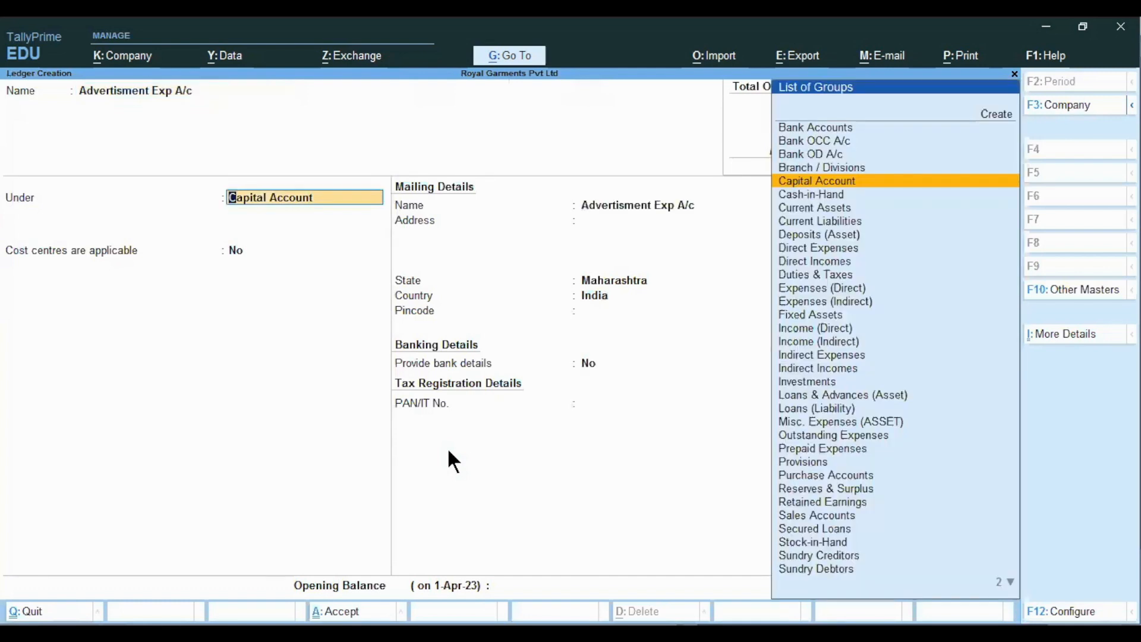
- Place it under Indirect Expenses with cost centres applicable, and save
text(Indi)
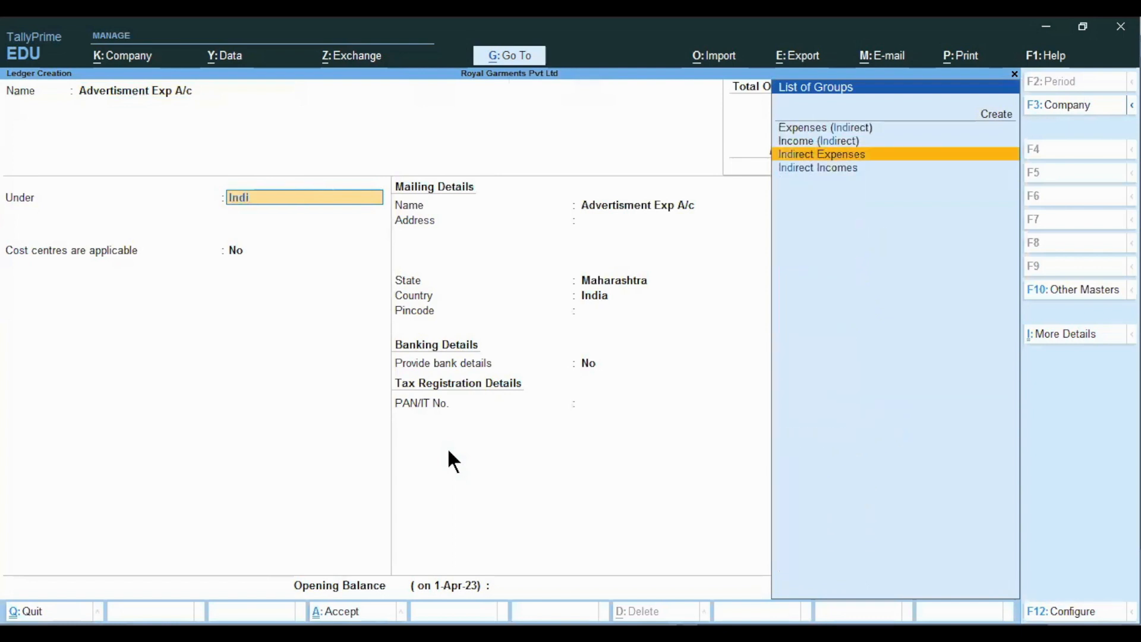
key(Return)
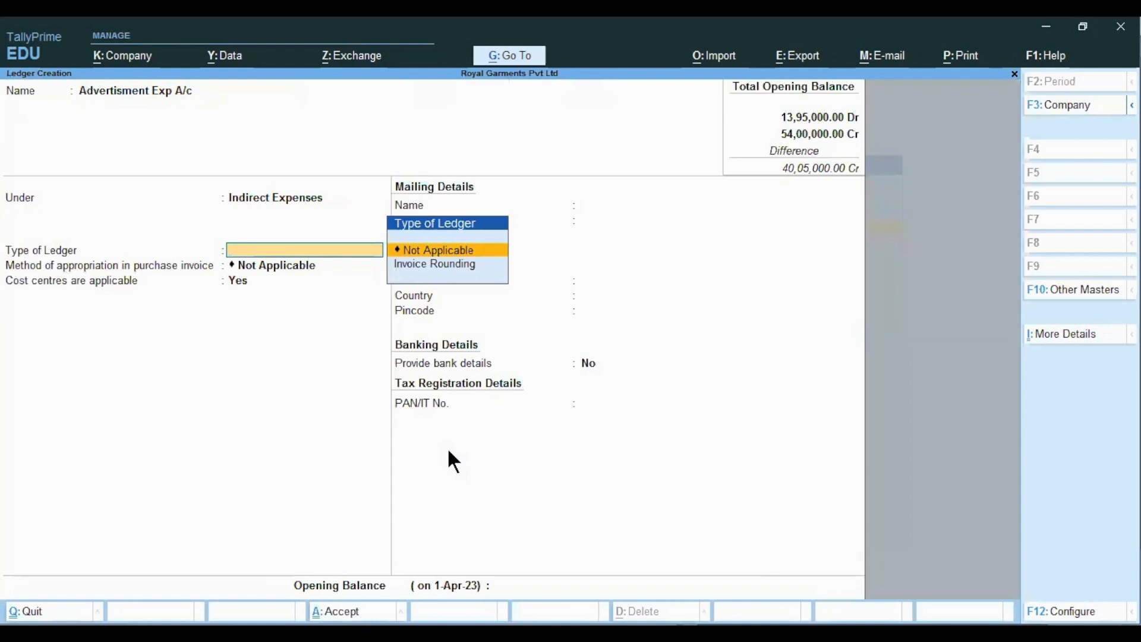
key(Return)
key(Return)
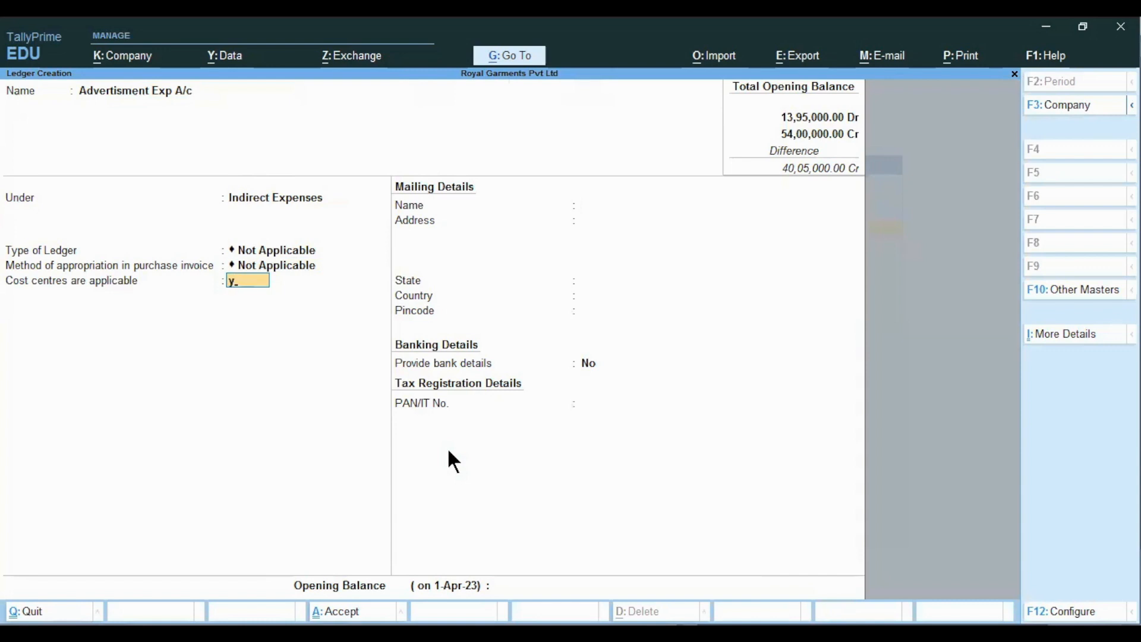
key(Return)
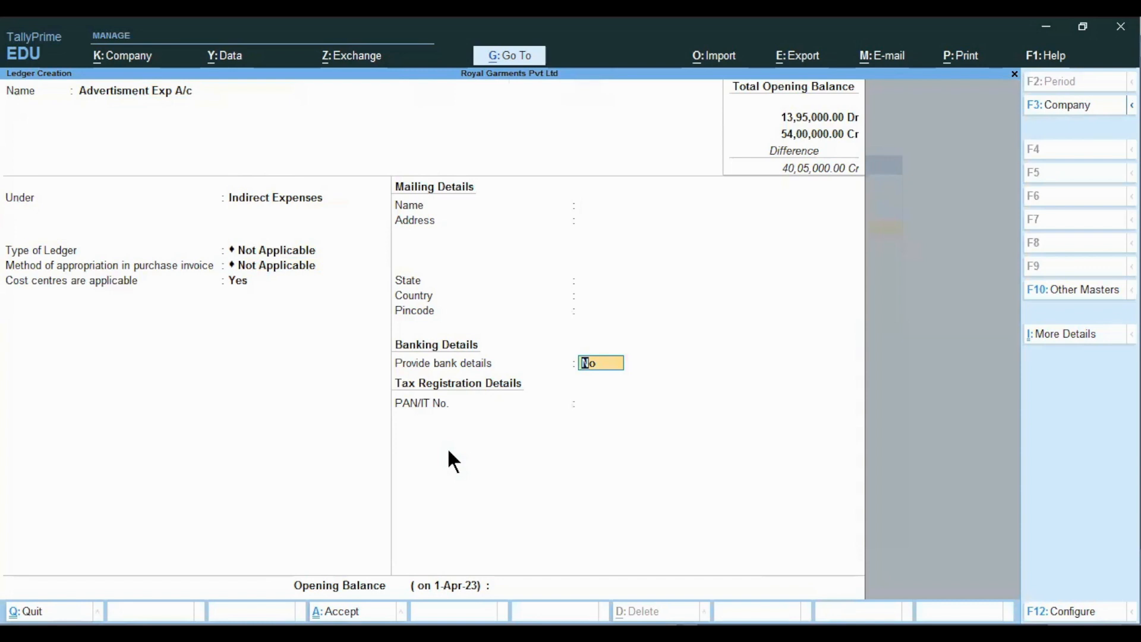
key(Return)
key(Return)
key(Return)
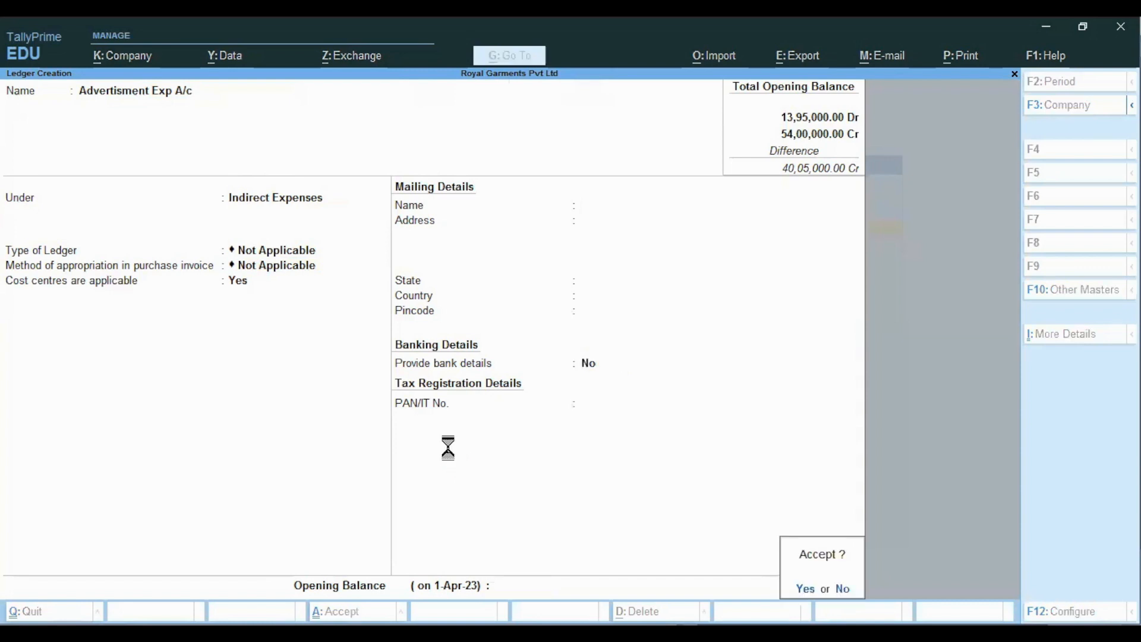
key(Escape)
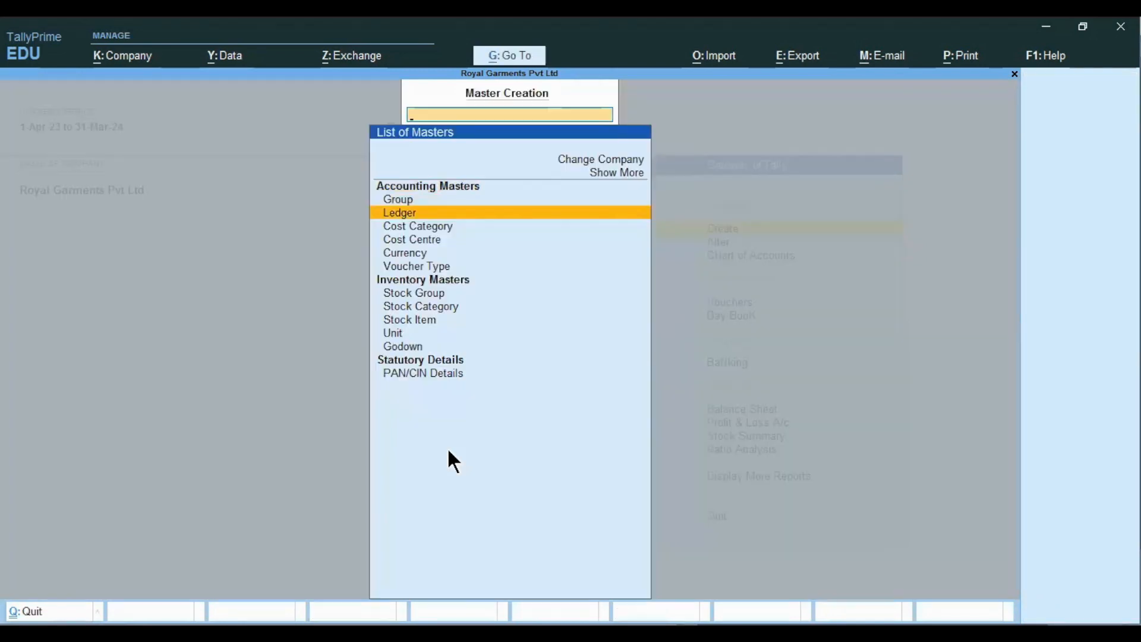
- Close the List of Masters, glancing at the Excel notes and steps slide
key(Escape)
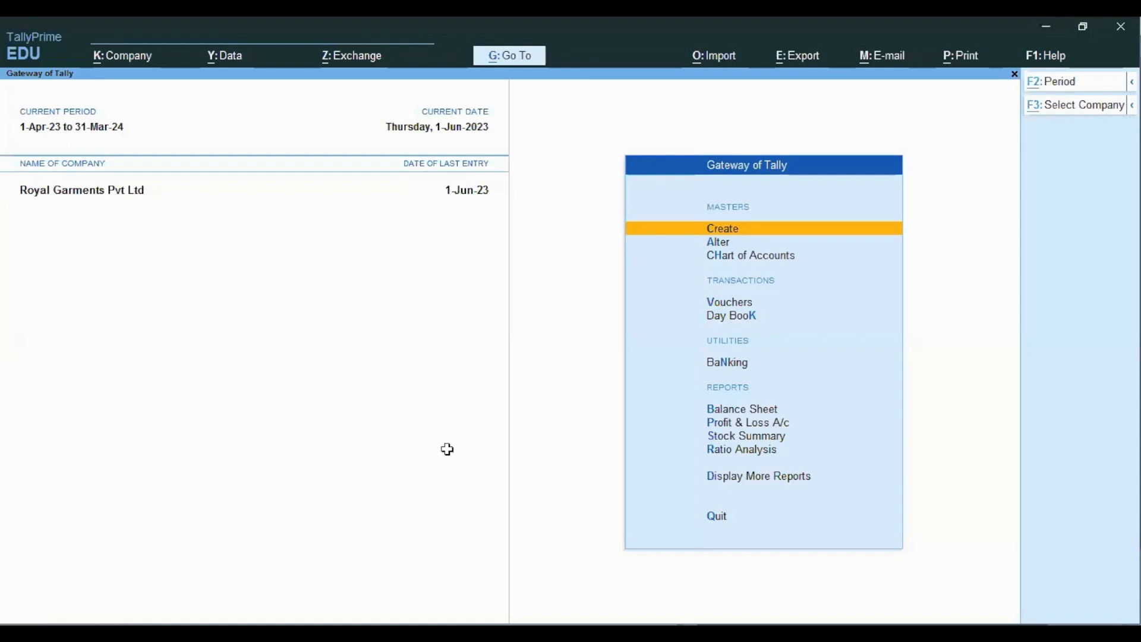
key(alt+Tab)
key(Down)
key(alt+Tab)
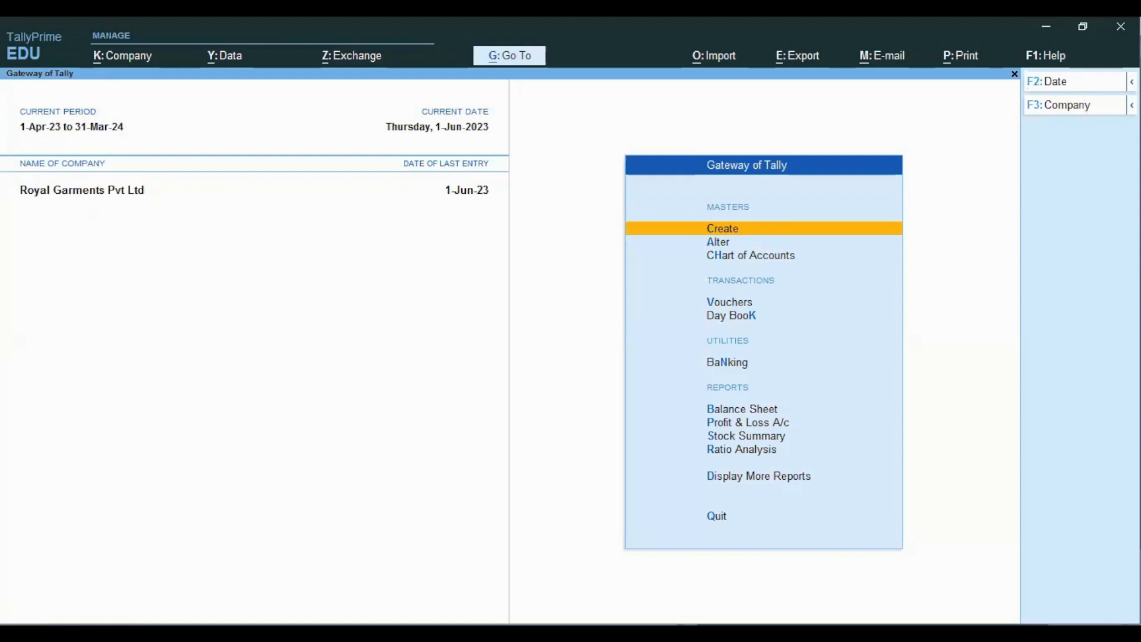
key(alt+Tab)
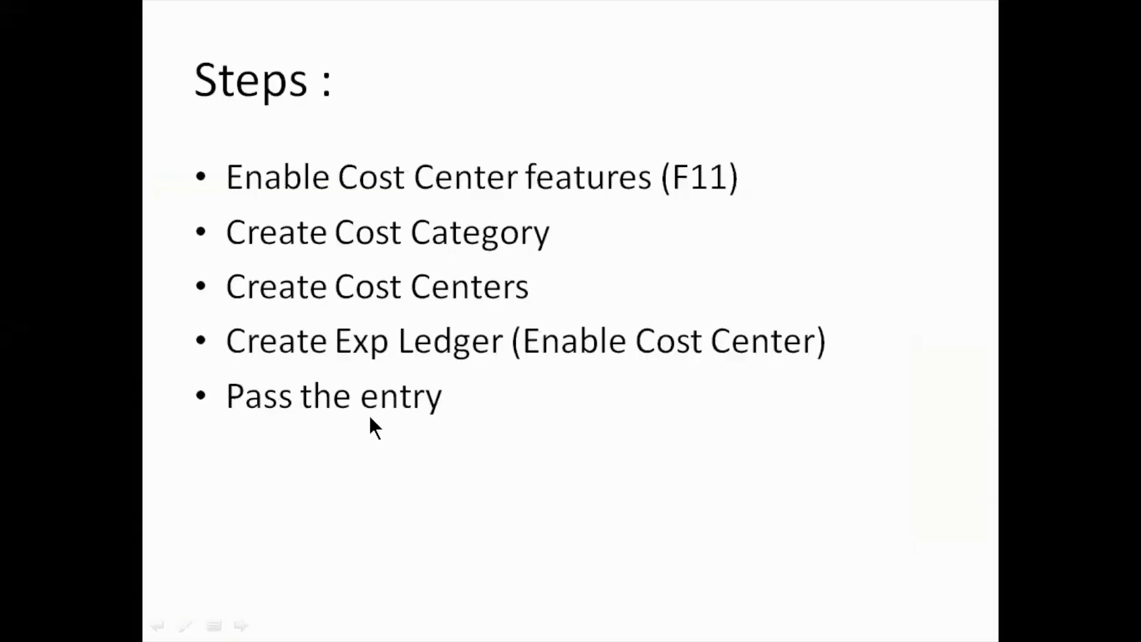
key(alt+Tab)
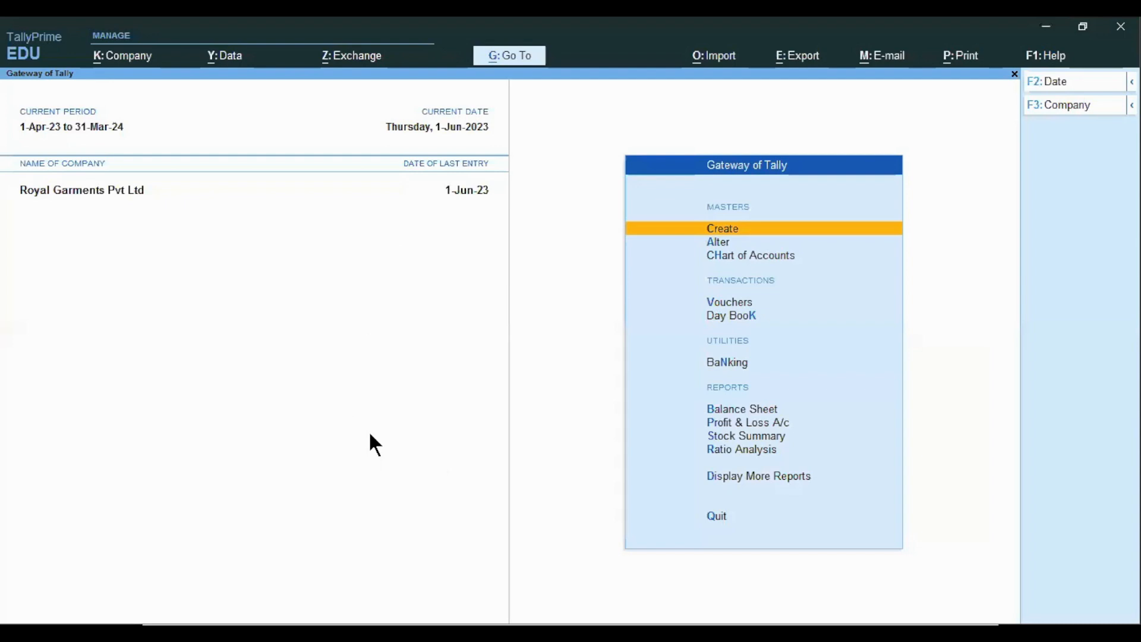
key(Down)
key(Down)
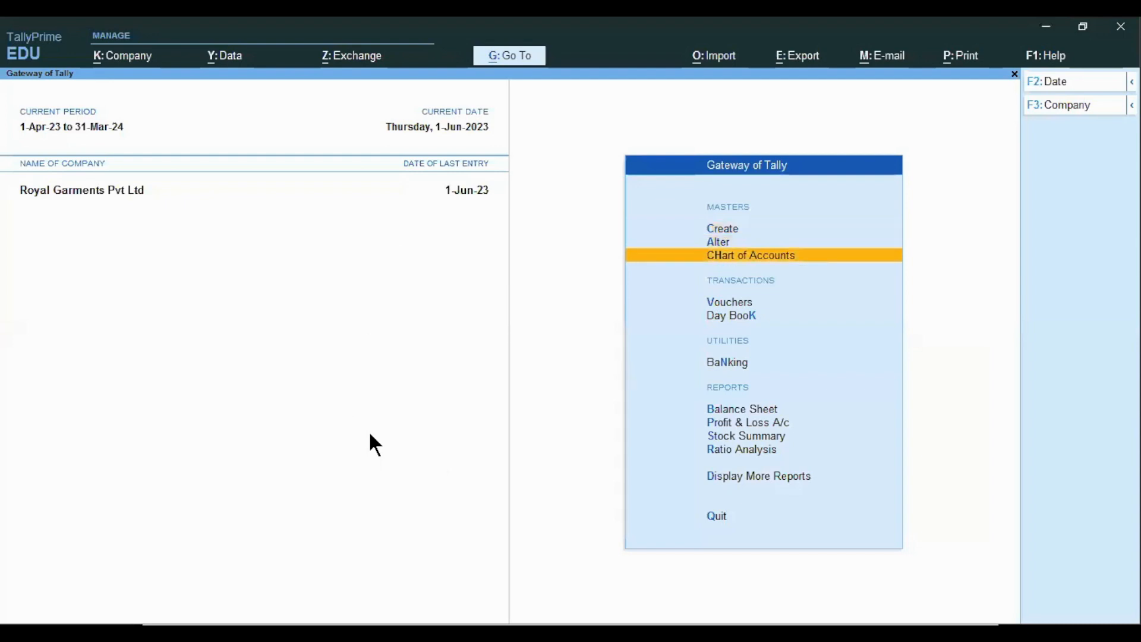
- Start a payment voucher dated 1 May
key(v)
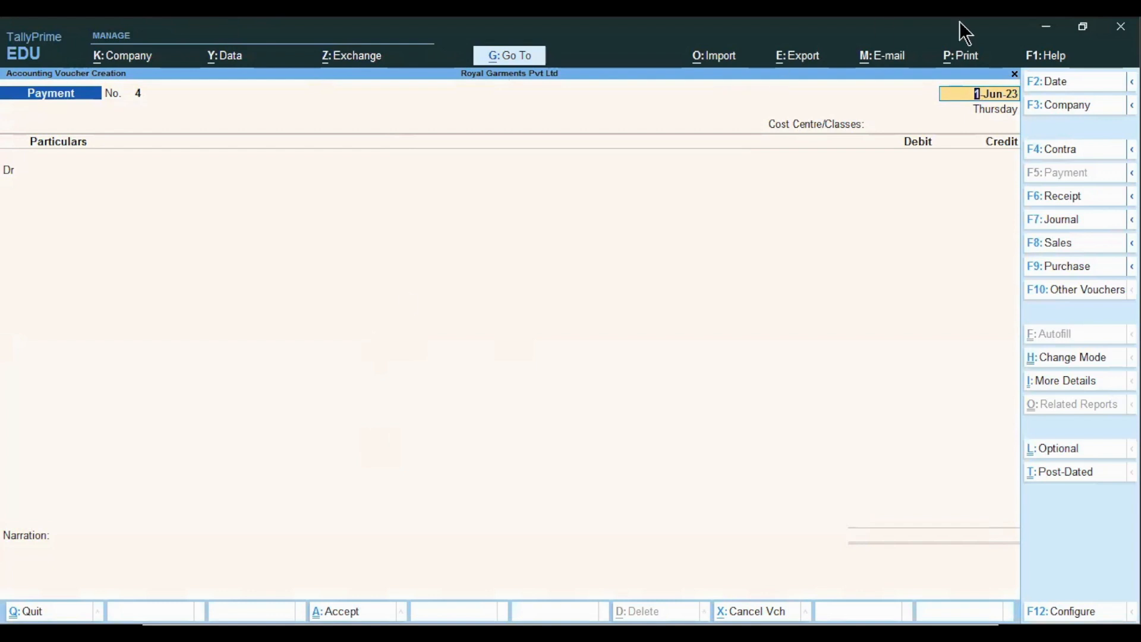
click(1046, 79)
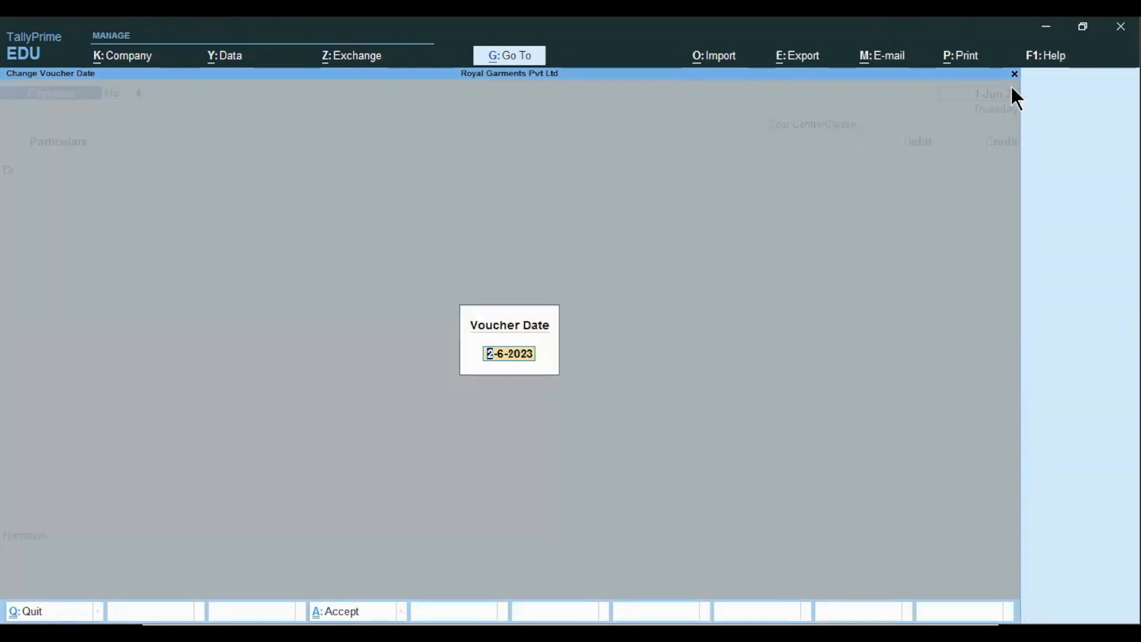
text(1/5)
key(Return)
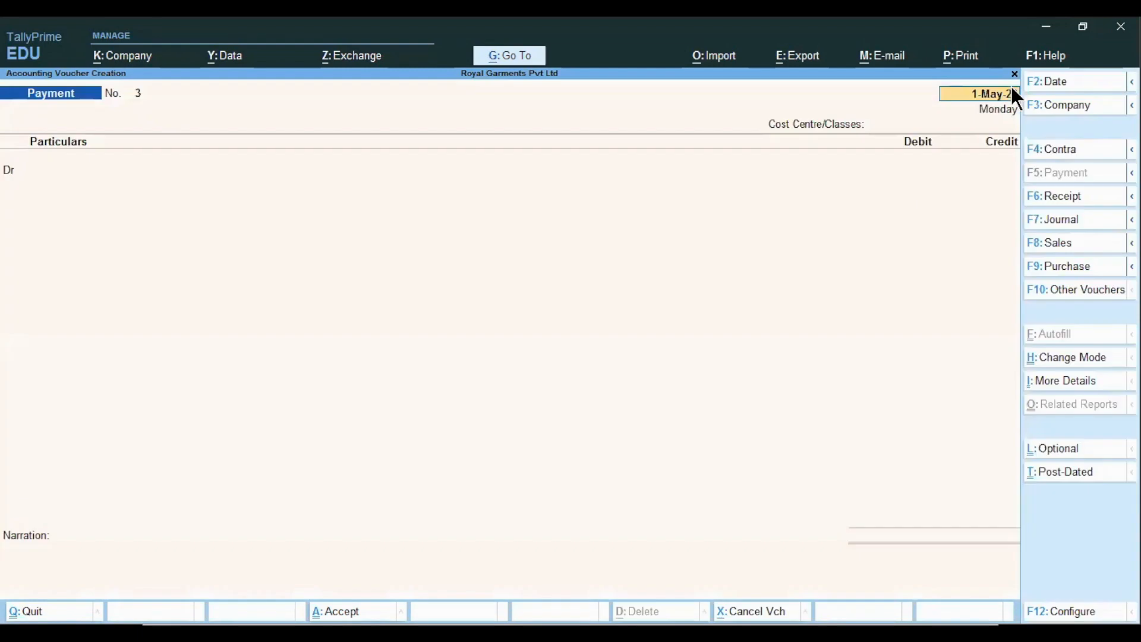
- Debit Advertisment Exp A/c with 1,00,000
key(Return)
key(Return)
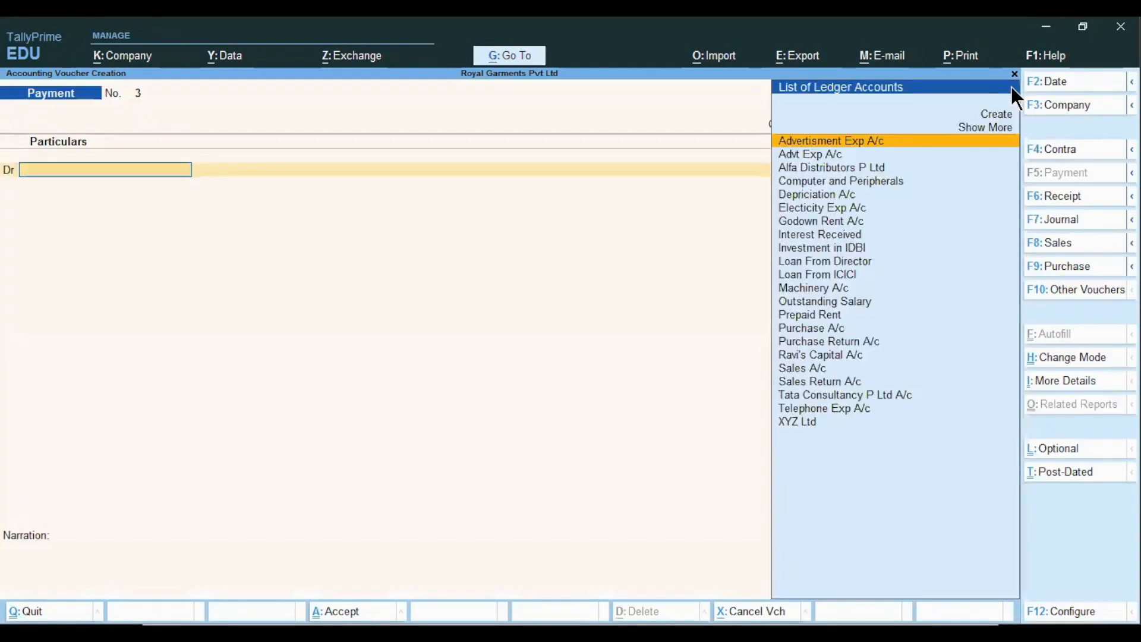
text(Adv)
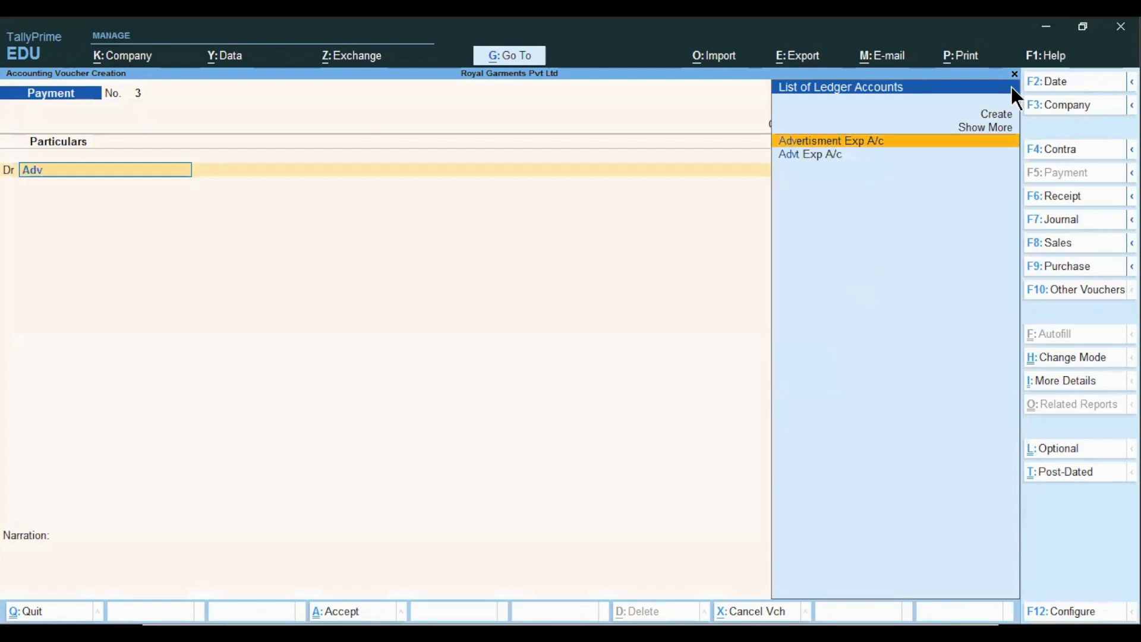
key(Return)
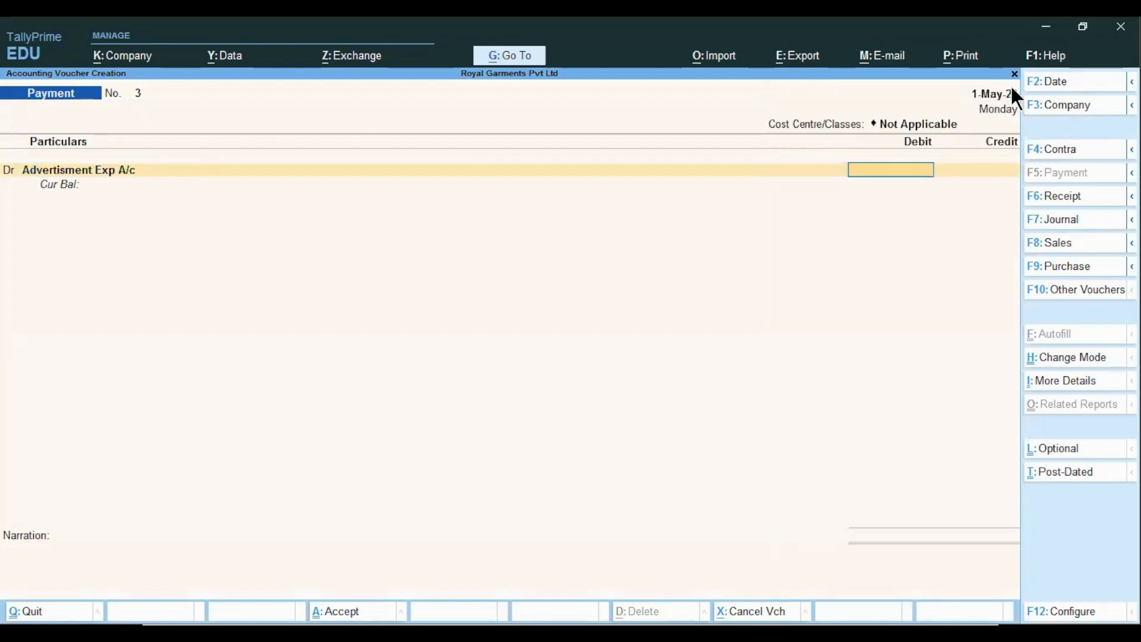
text(100000)
key(Return)
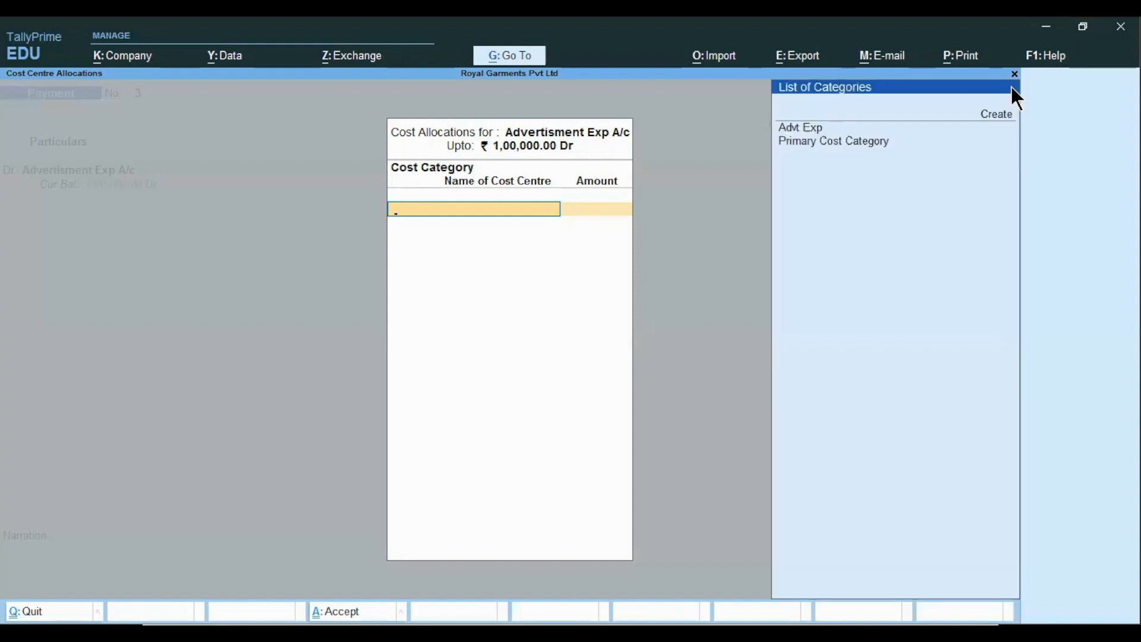
- Allocate the debit to the Advt Exp category and Tv Ad cost centre, then view the breakdown slide
key(Down)
key(Down)
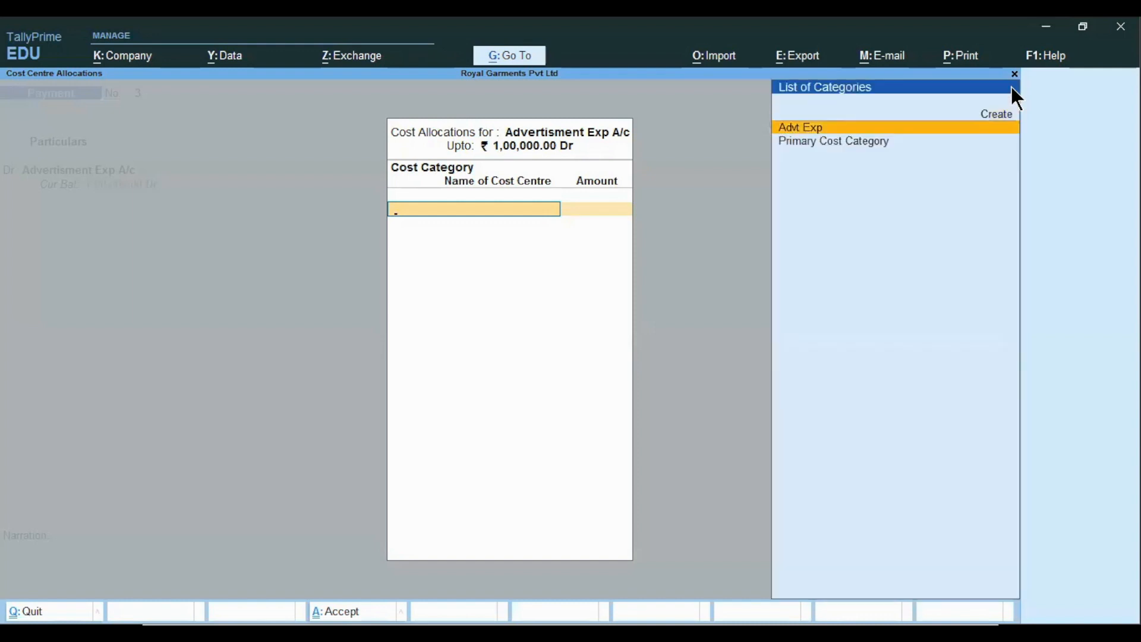
key(Return)
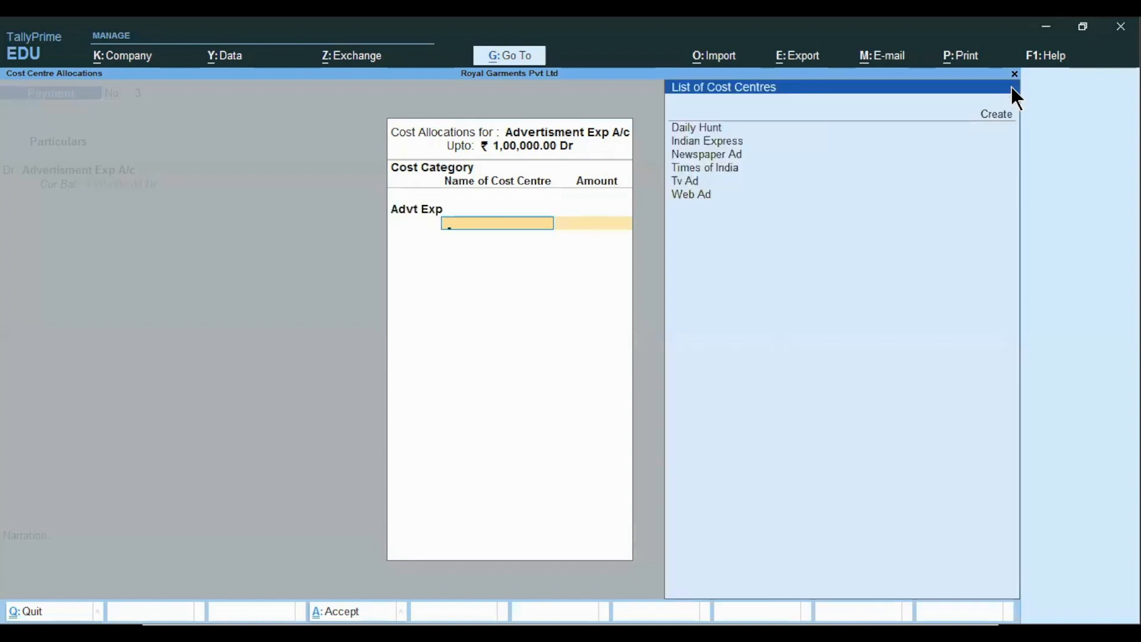
key(Down)
key(Down)
key(Down)
key(Down)
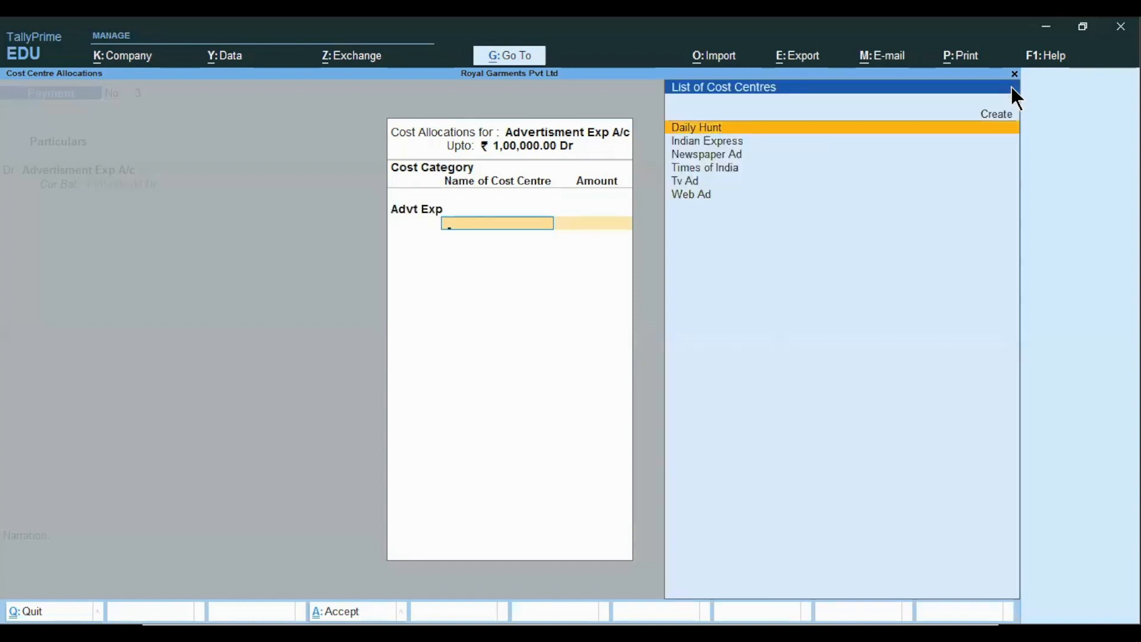
key(Down)
key(Down)
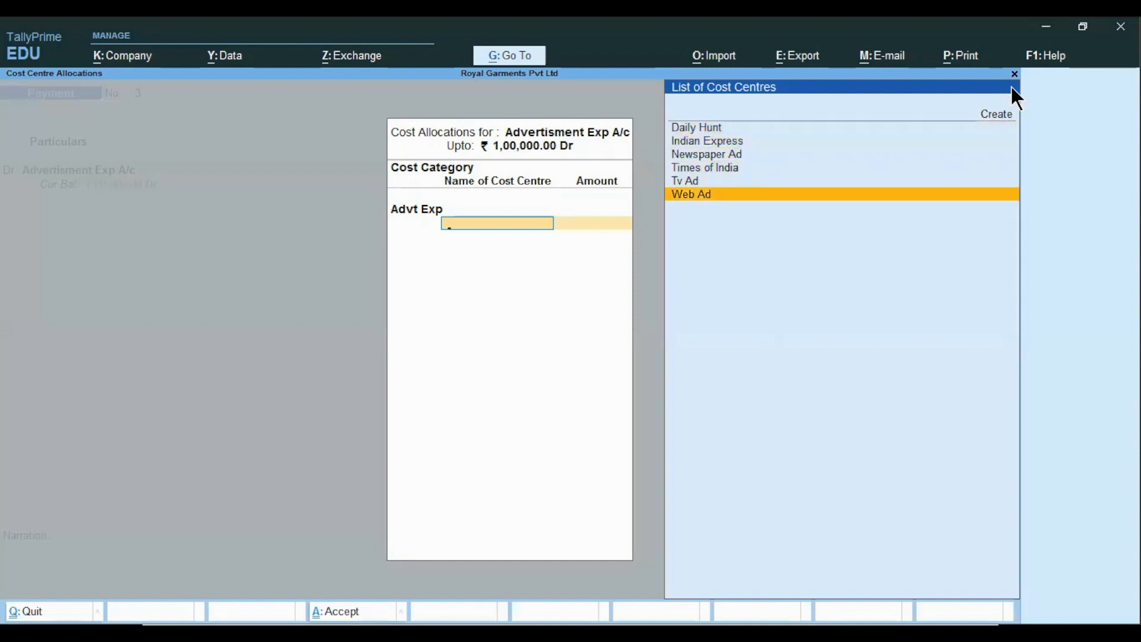
key(Up)
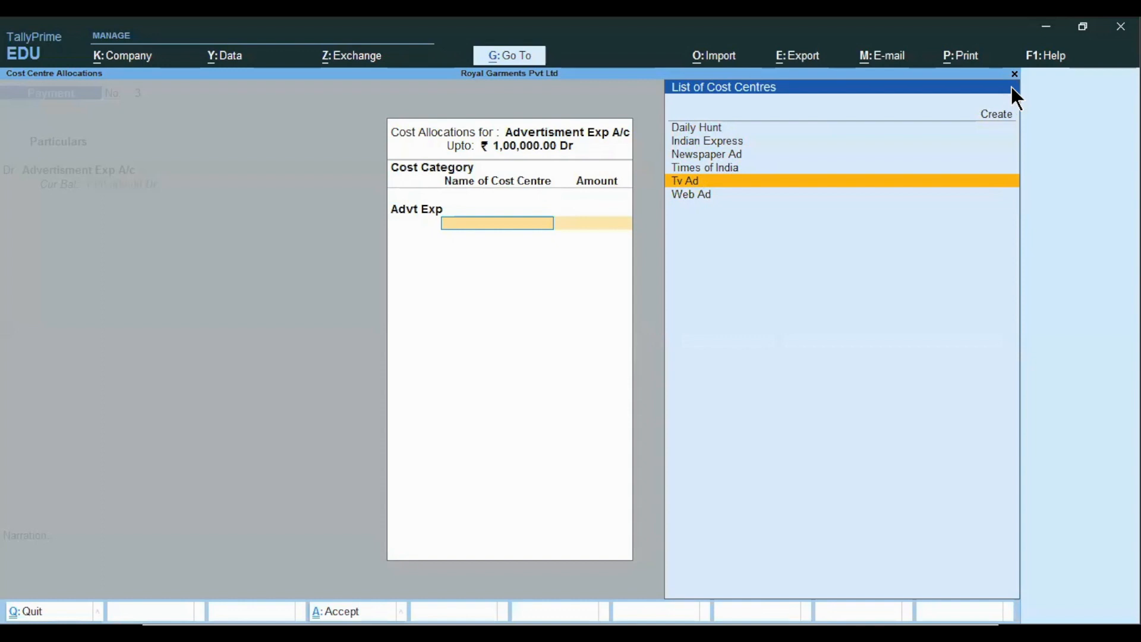
key(Return)
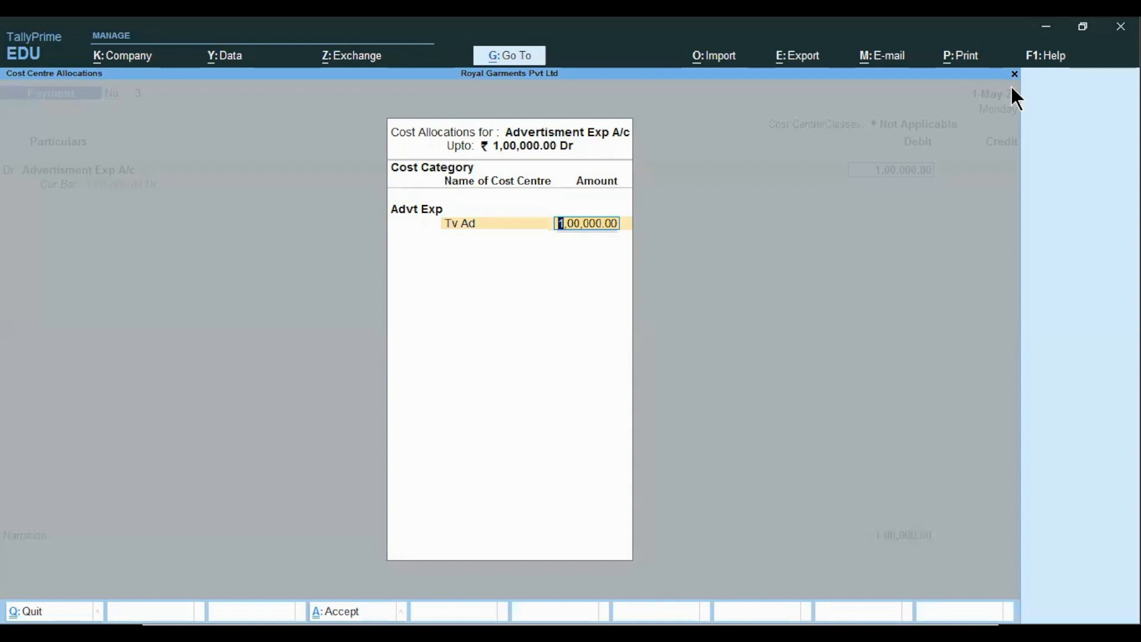
key(alt+Tab)
key(alt+Tab)
key(alt+Tab)
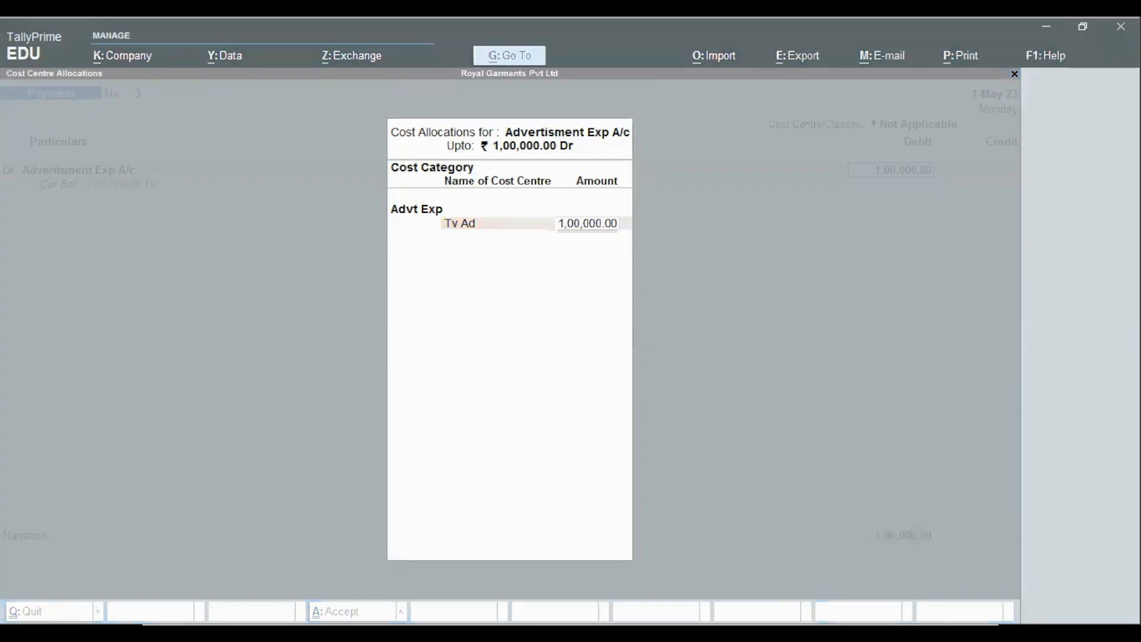
scroll(333, 267, up, 2)
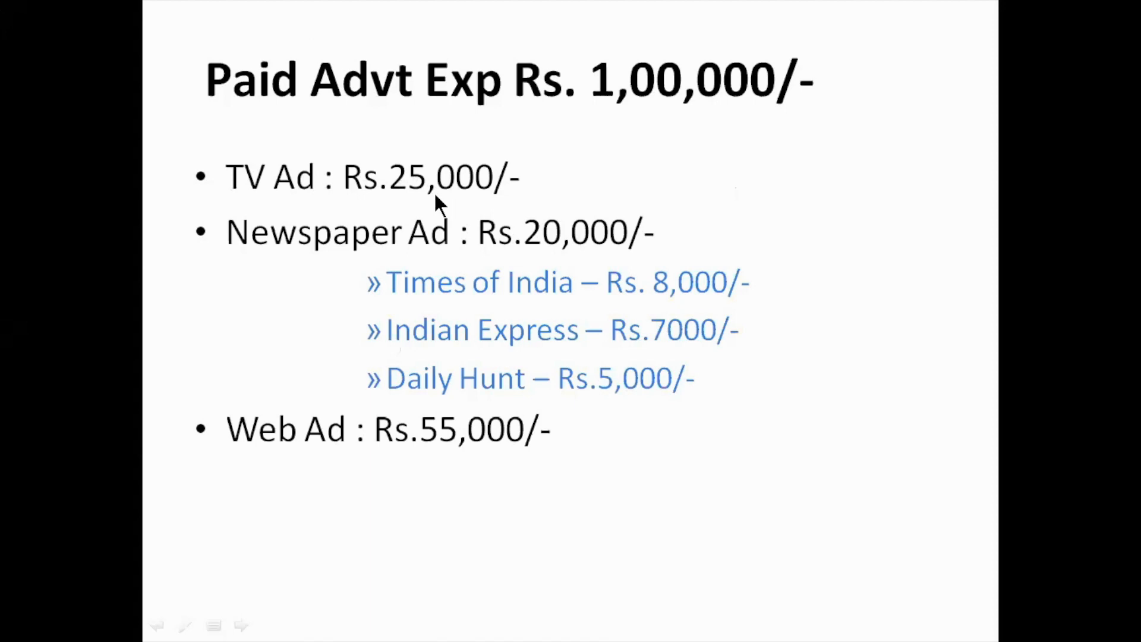
- Allocate 25,000 to Tv Ad and 8,000 to Times of India
key(alt+Tab)
key(BackSpace)
text(250000.00)
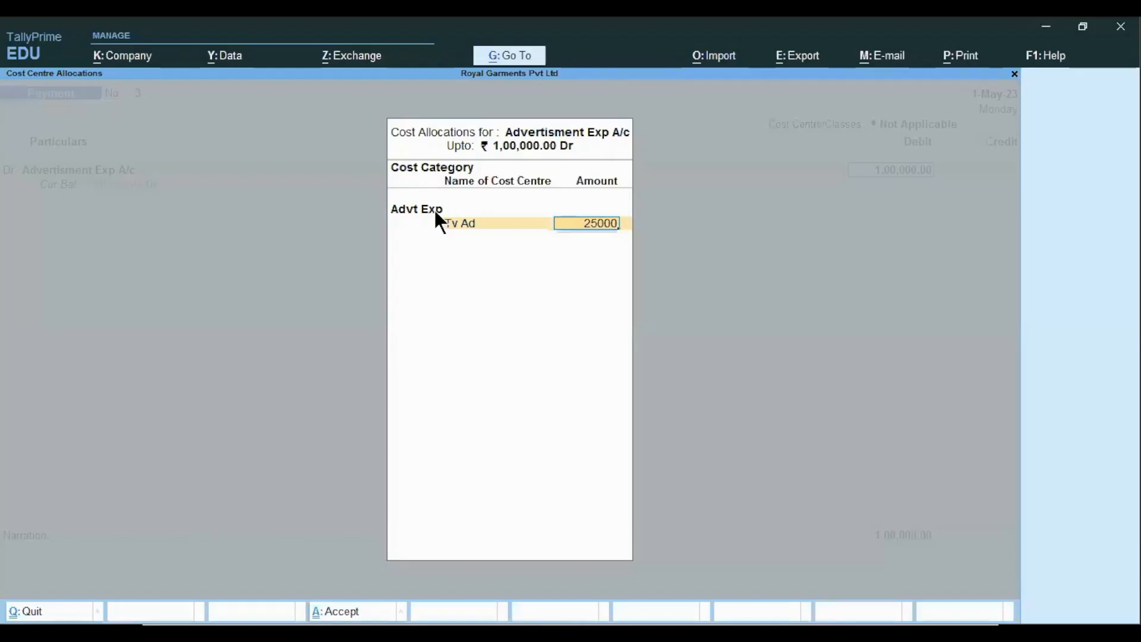
key(Return)
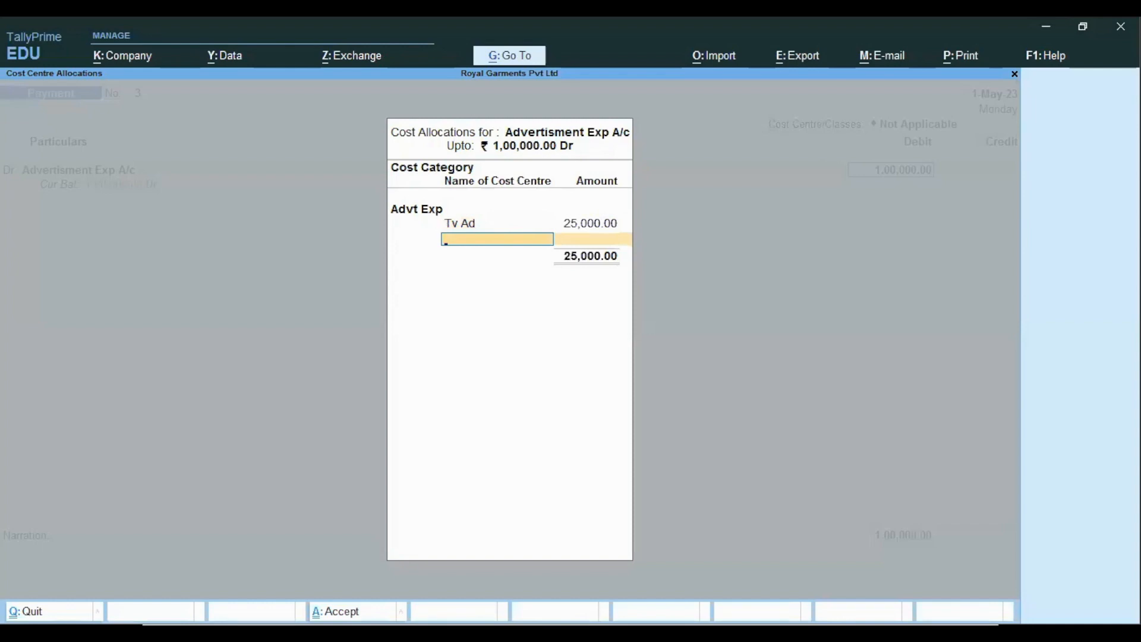
key(alt+Tab)
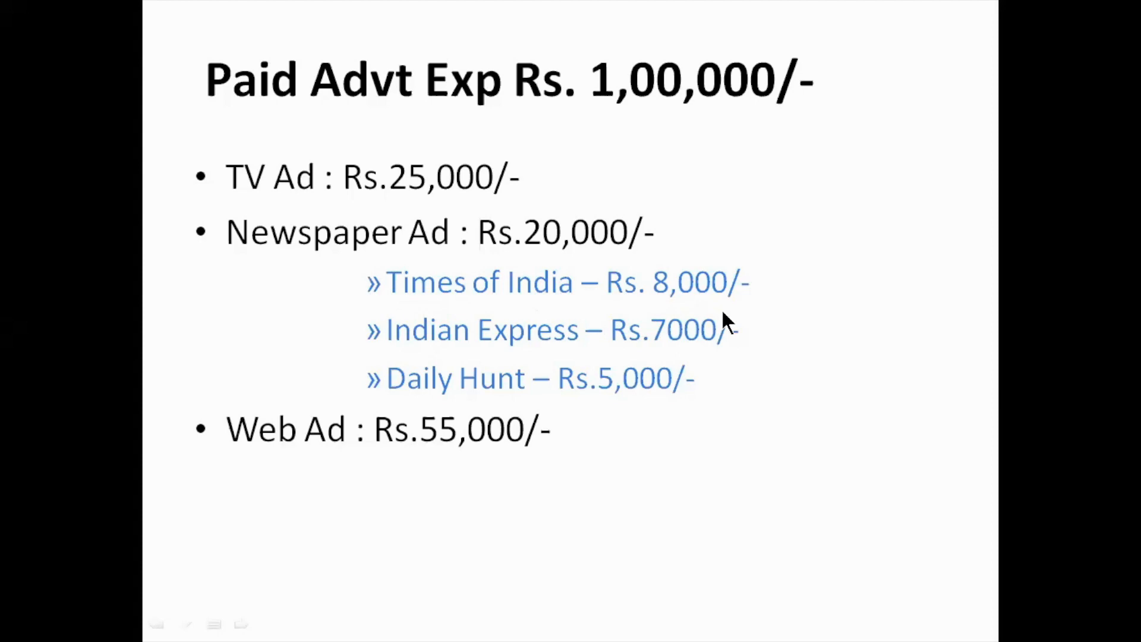
key(alt+Tab)
text(ti)
key(Return)
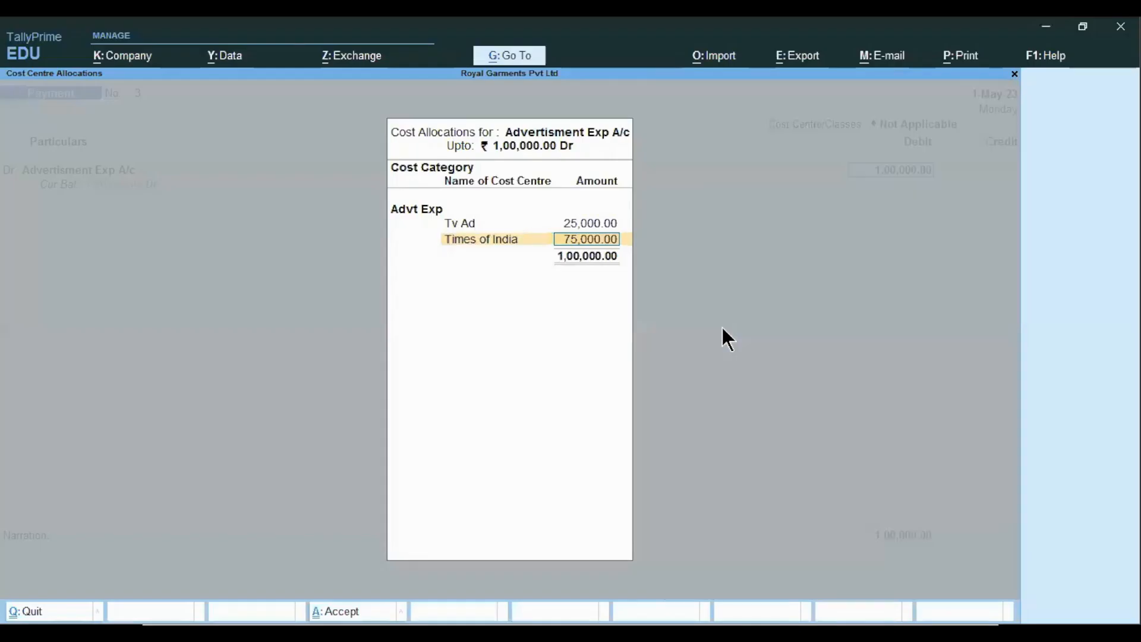
text(8000)
key(Return)
- Allocate 7,000 to Indian Express, 5,000 to Daily Hunt and the remaining 55,000 to Web Ad
text(in)
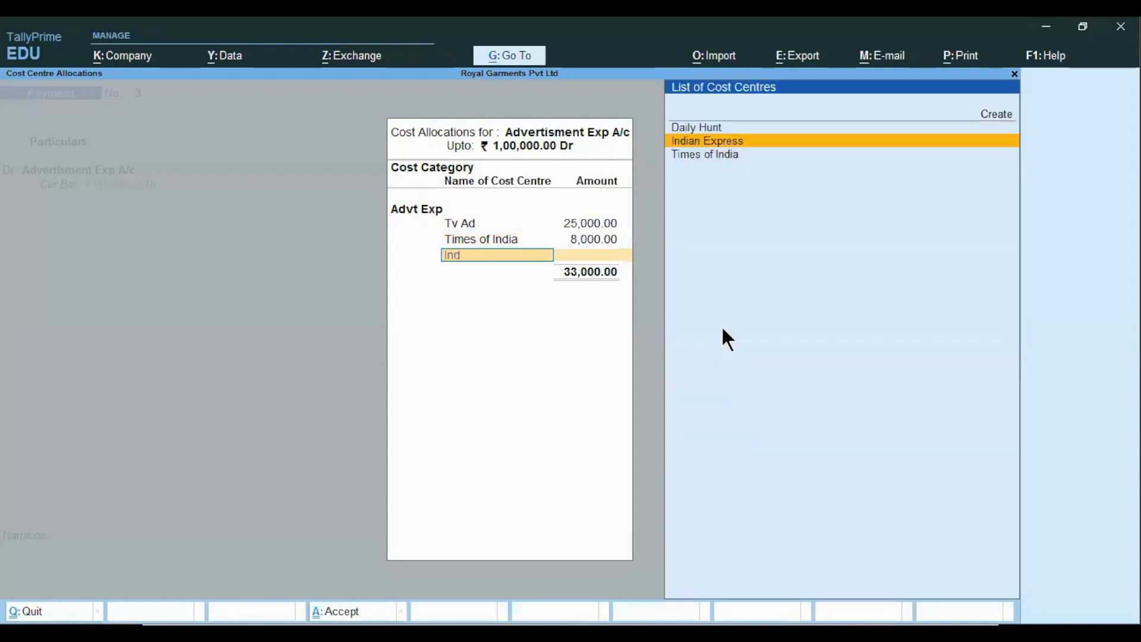
key(Return)
key(alt+Tab)
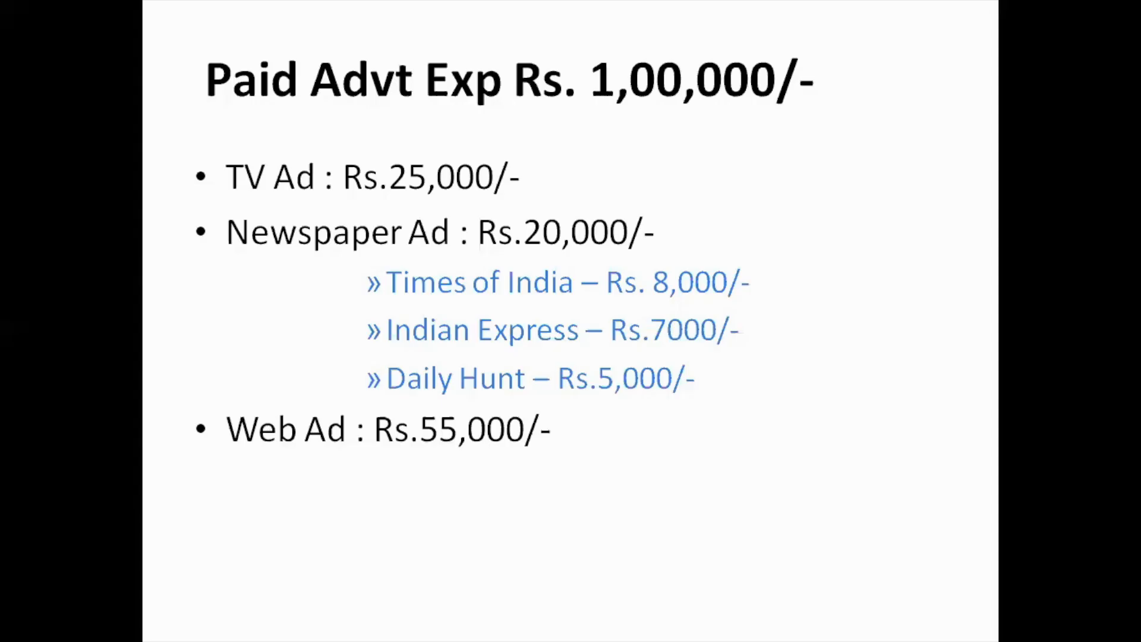
key(alt+Tab)
text(7000)
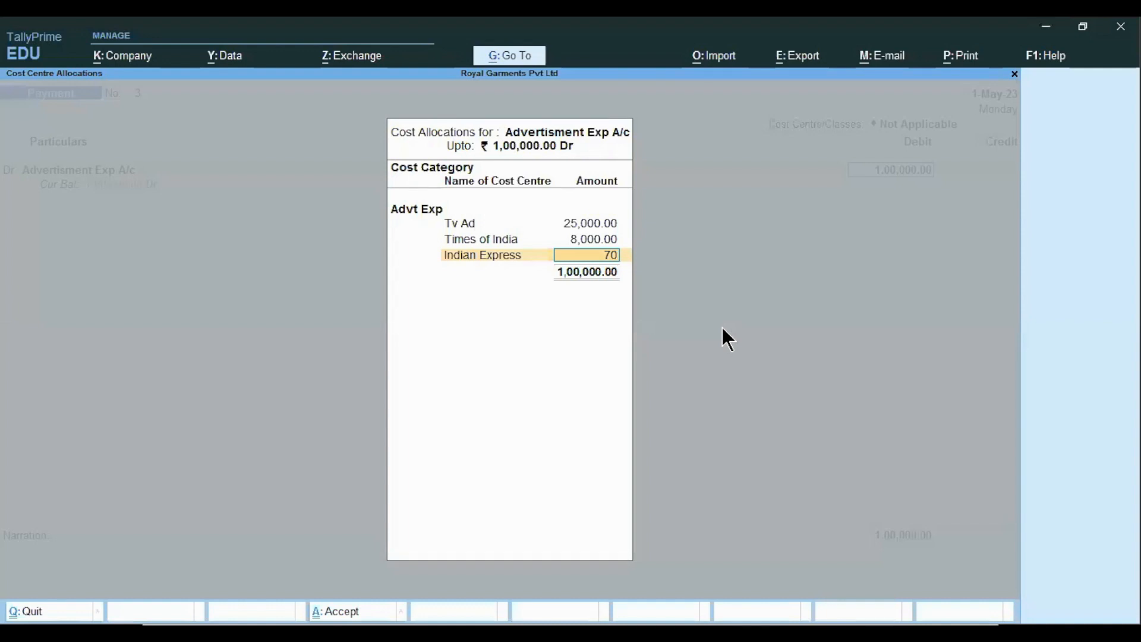
key(Return)
text(da)
key(Return)
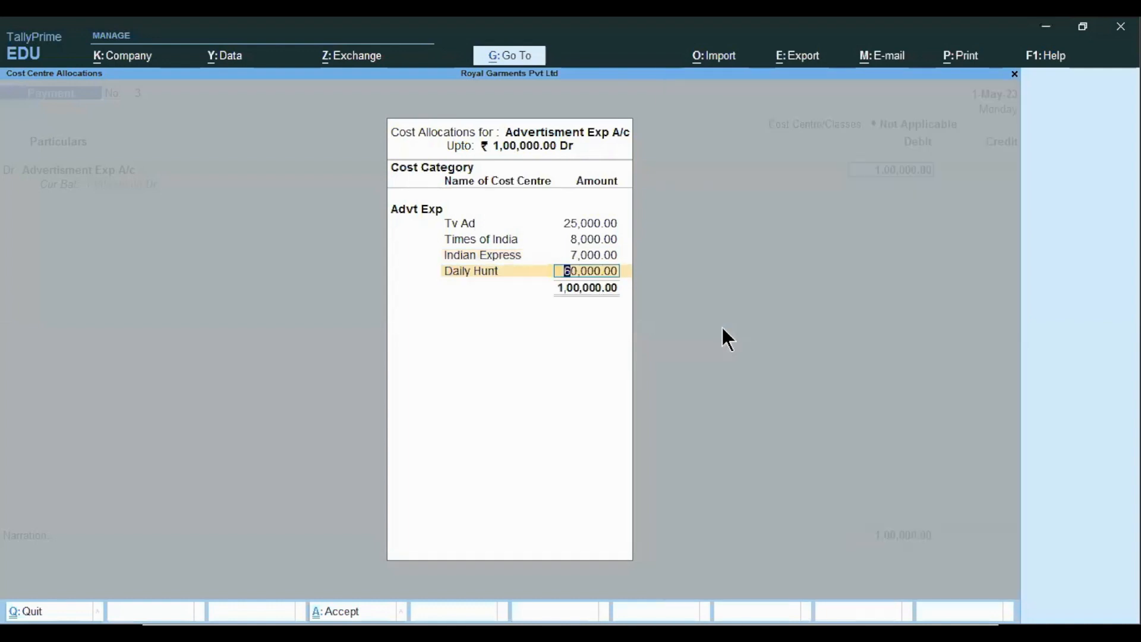
text(5000)
key(Return)
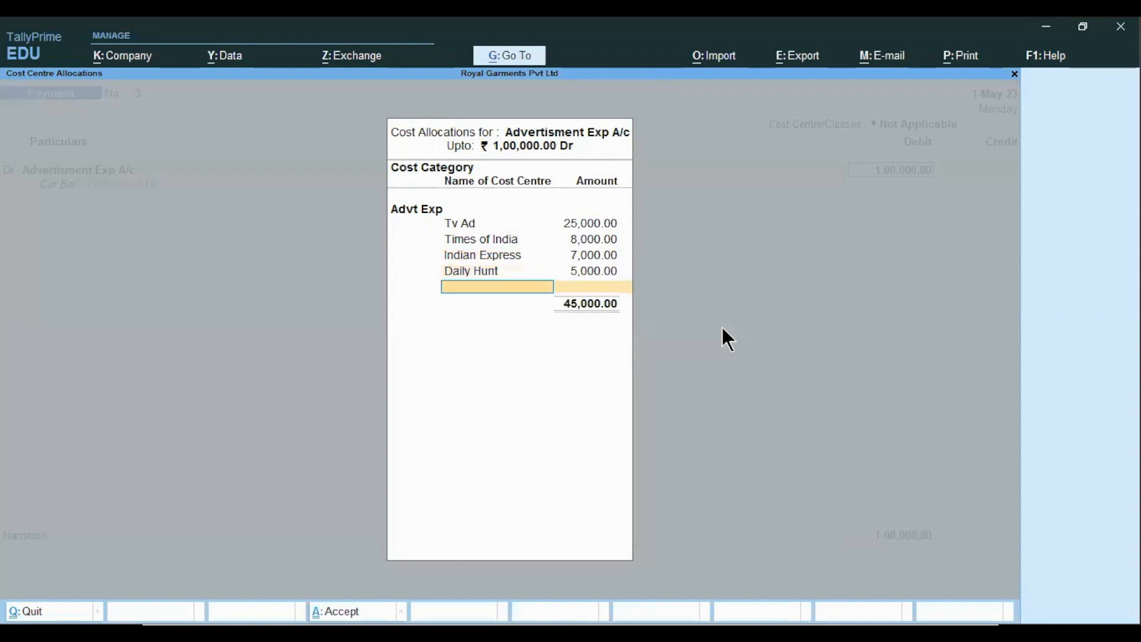
text(w)
key(Return)
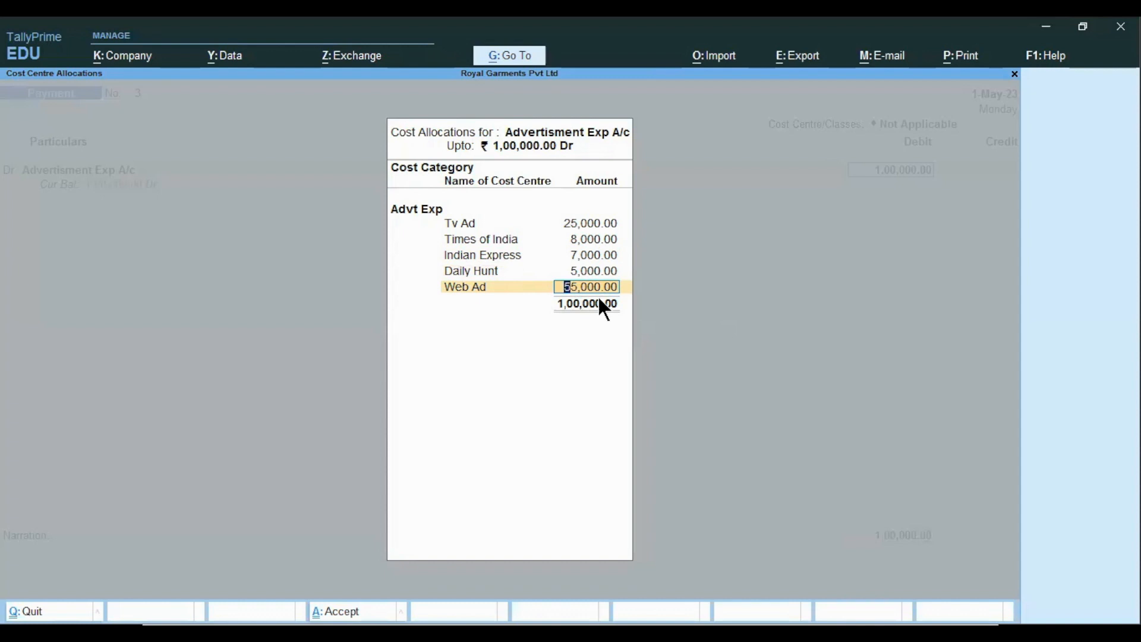
key(Return)
key(Return)
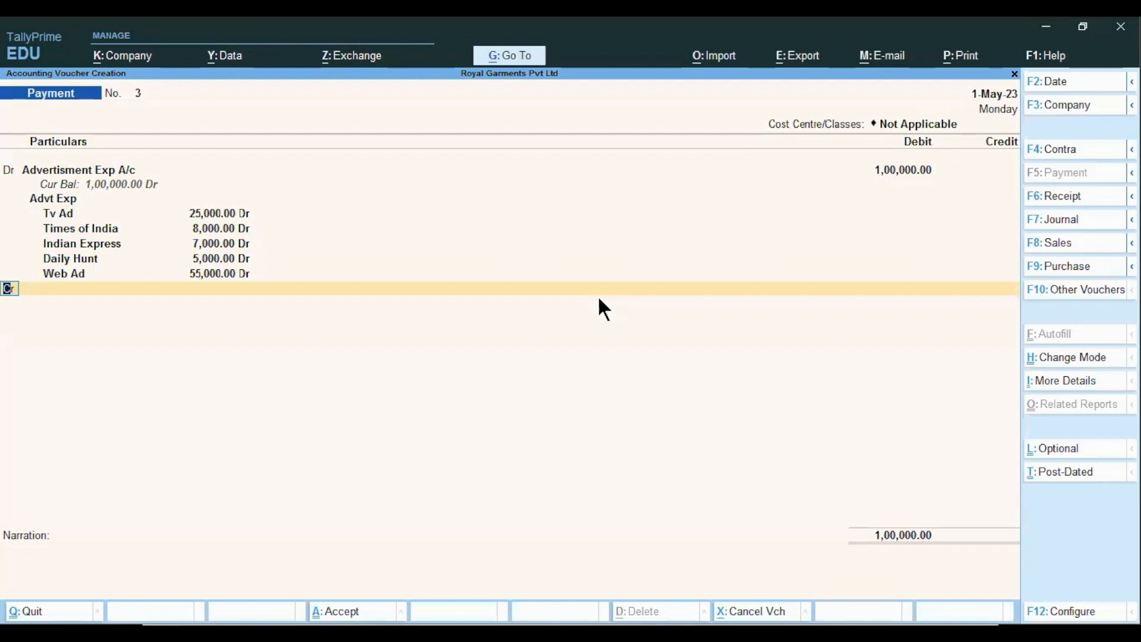
- Credit Axis Bank with 1,00,000
key(Return)
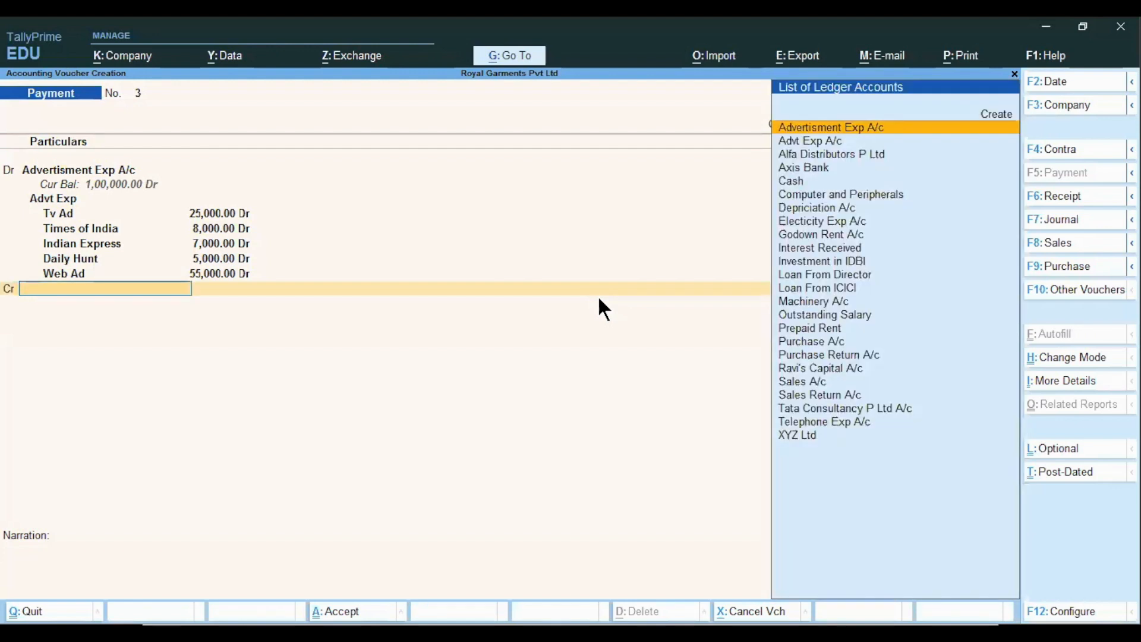
key(Down)
key(Down)
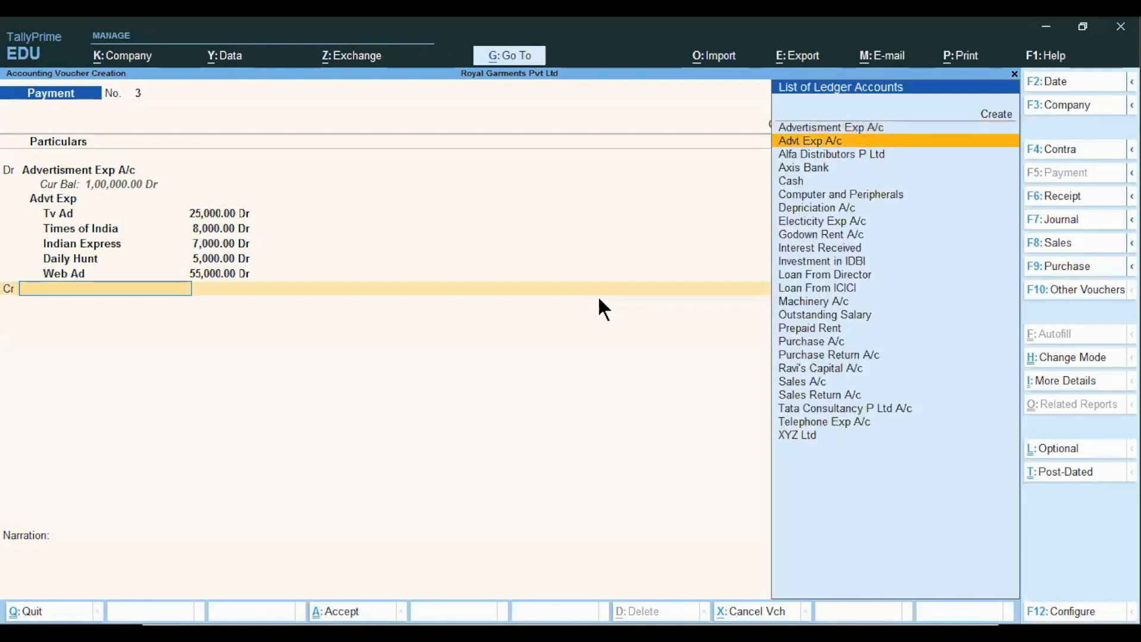
key(Down)
key(Return)
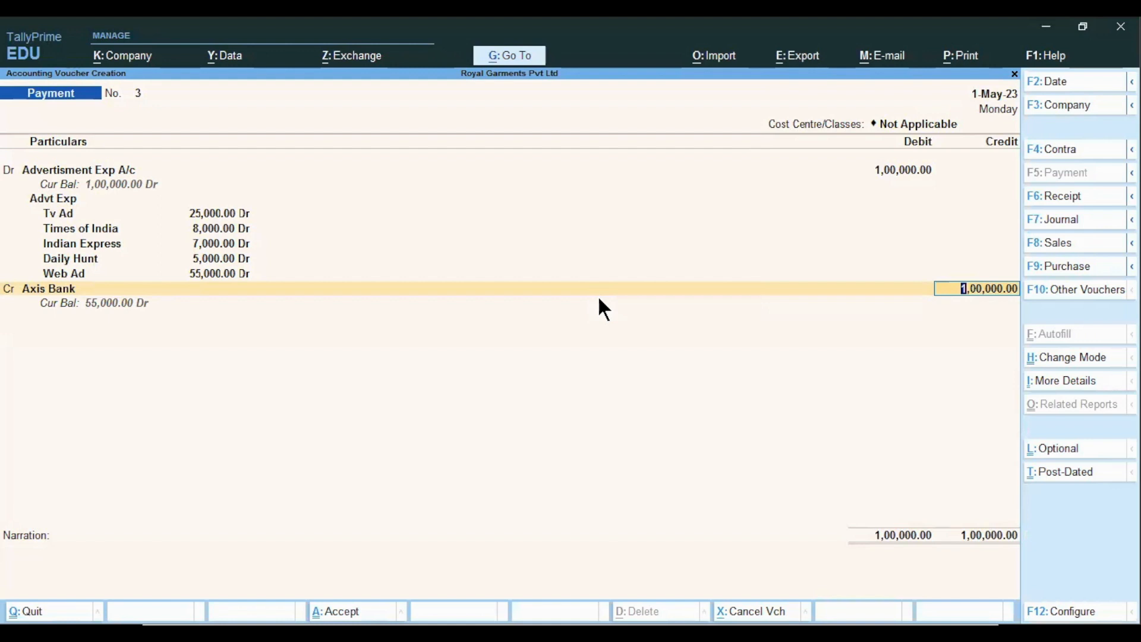
key(Return)
key(Return)
key(Return)
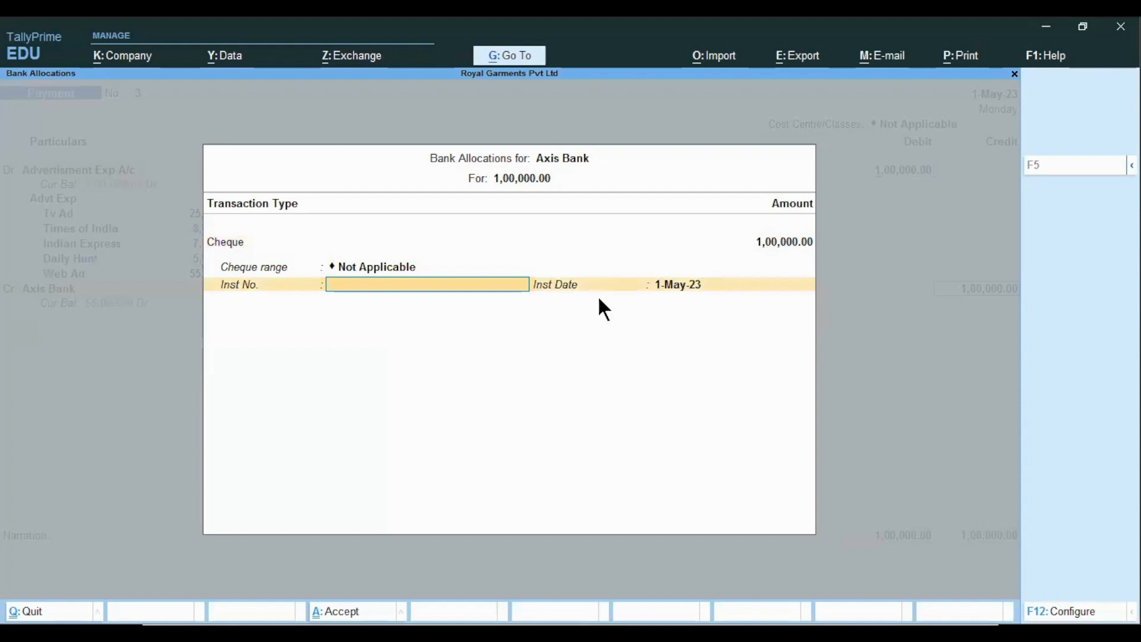
- Enter the cheque instrument number and narration 'being advt exp paid' to save the voucher
text(204345)
key(Return)
key(Return)
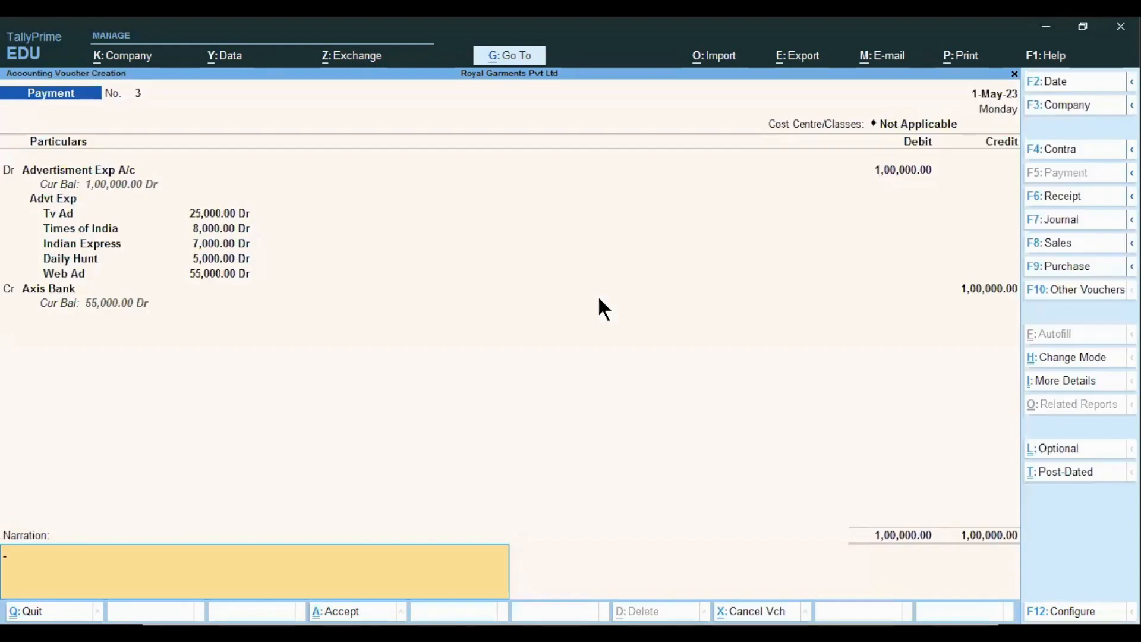
text(being advt exp paid)
key(Return)
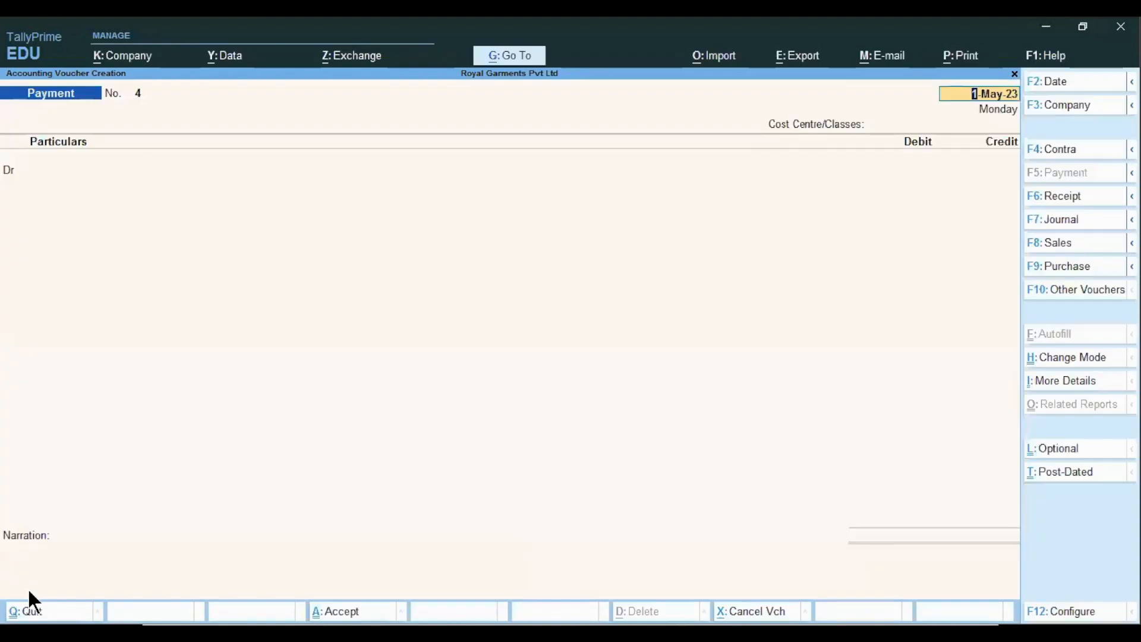
- From the 1-May-23 Day Book, reopen the Advertisment Exp A/c payment voucher
key(Escape)
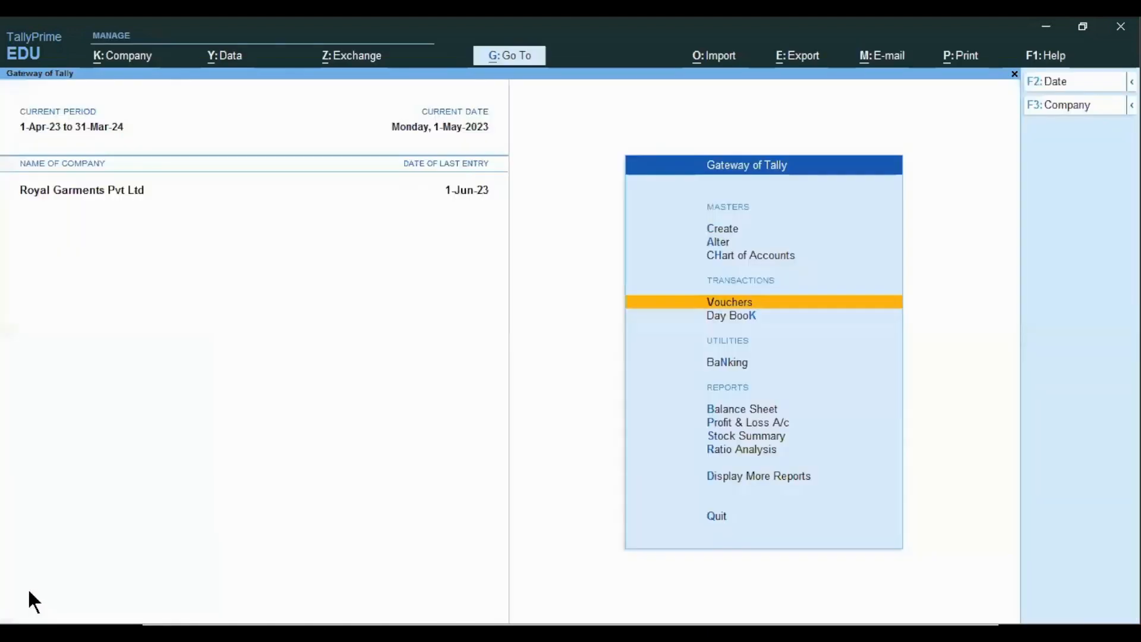
key(k)
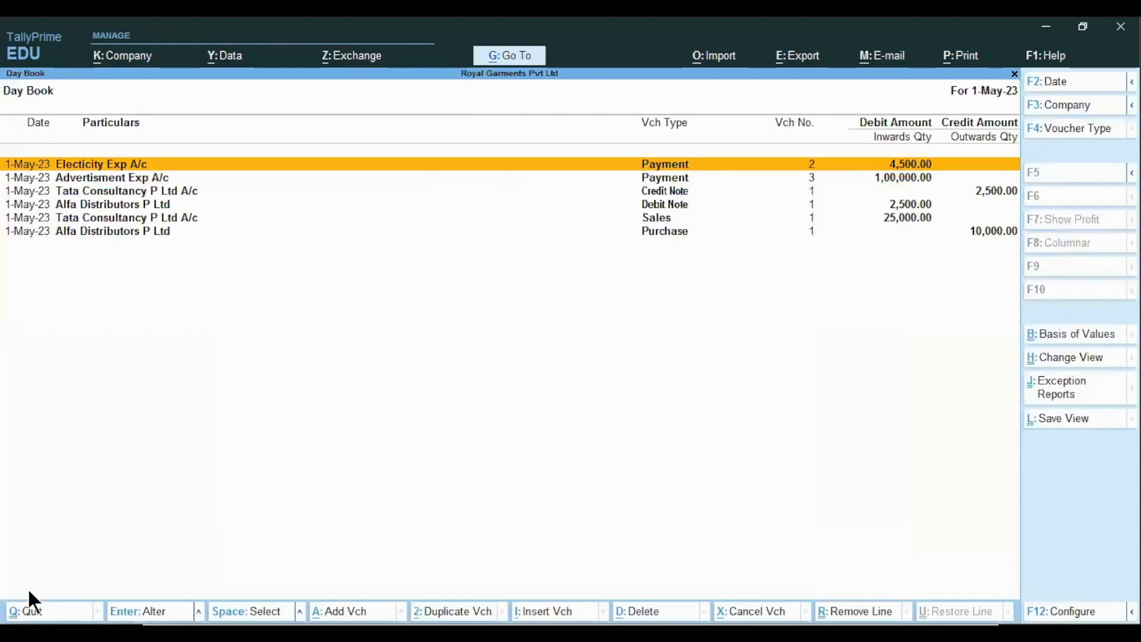
key(Down)
key(Return)
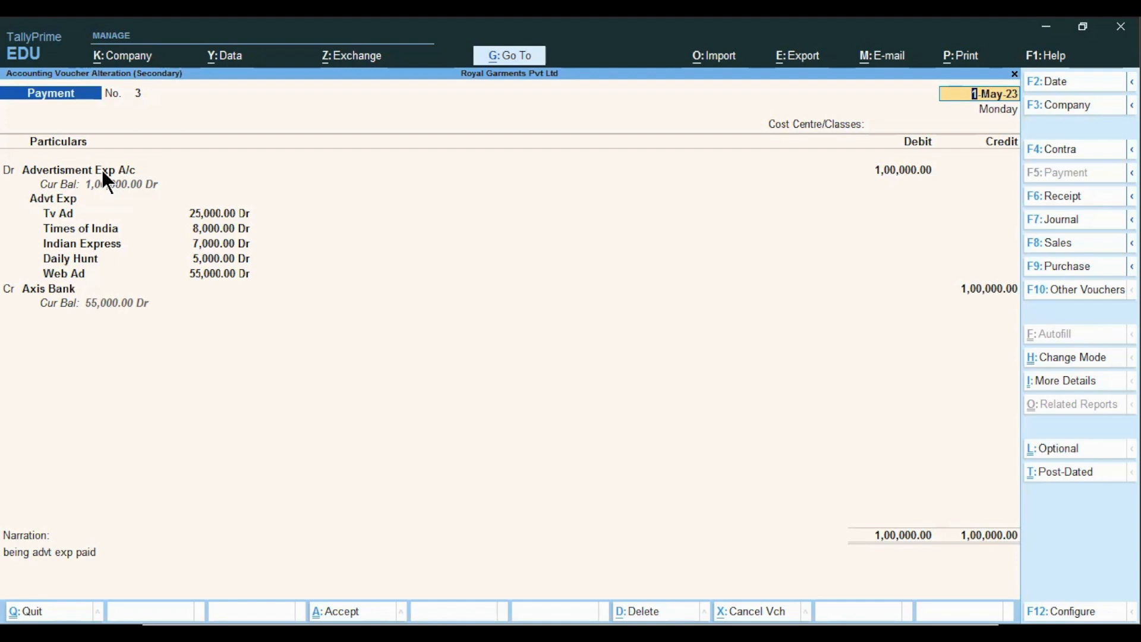
- Quit the advertisement voucher without saving, back to the Day Book, then go to the presentation slides
key(BackSpace)
key(Escape)
key(Return)
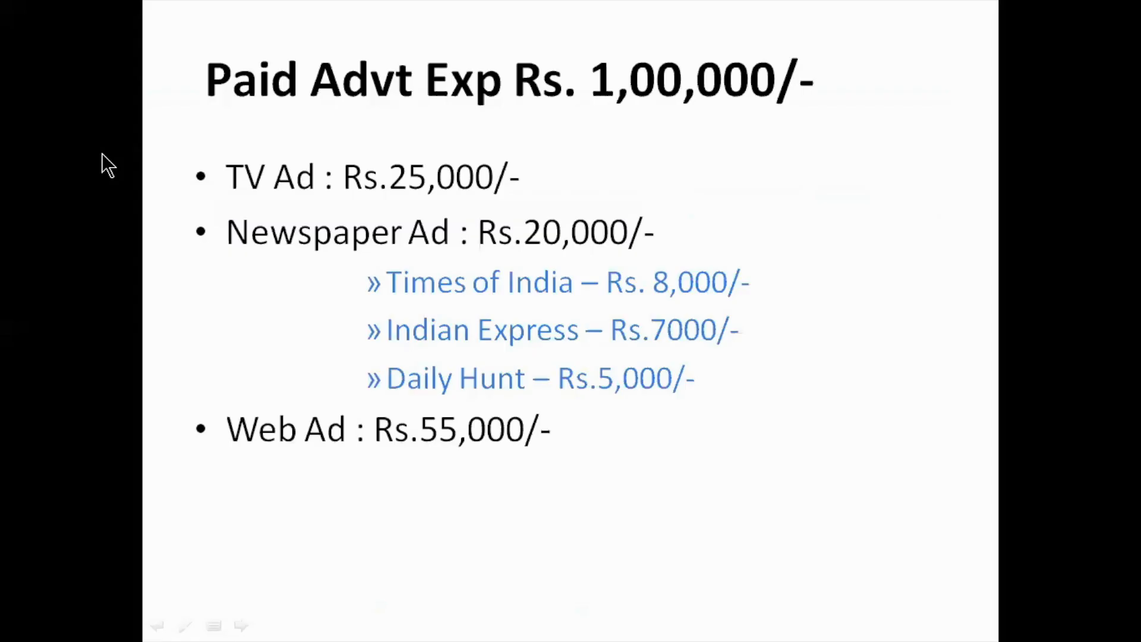
click(101, 153)
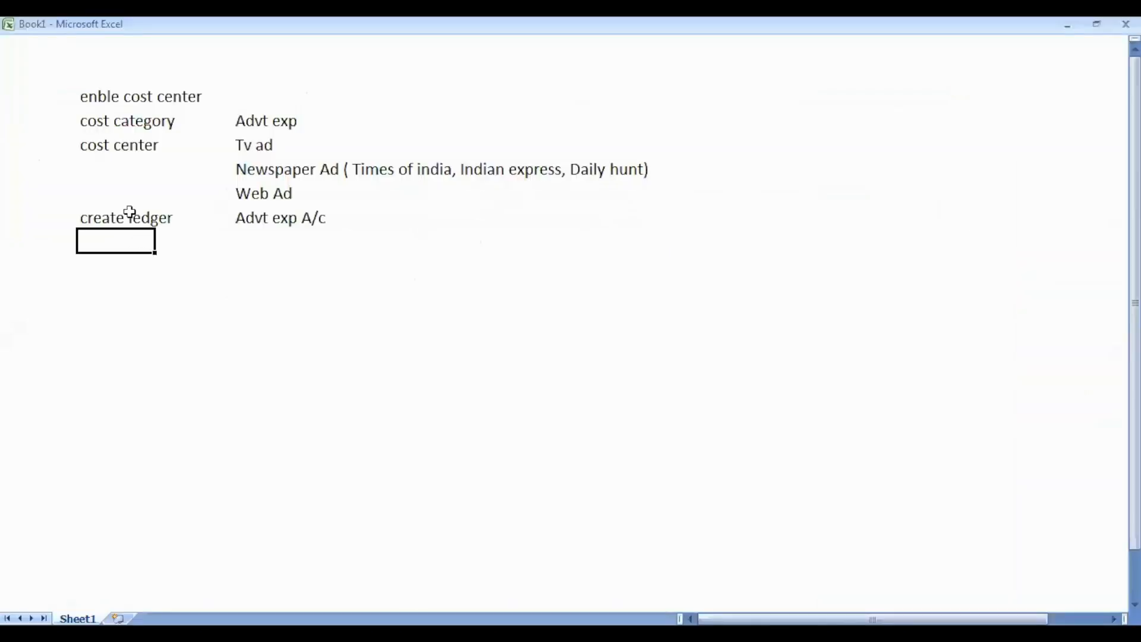
- Clear the old Advt exp entries from the Excel notes
click(101, 115)
drag(250, 113, 304, 252)
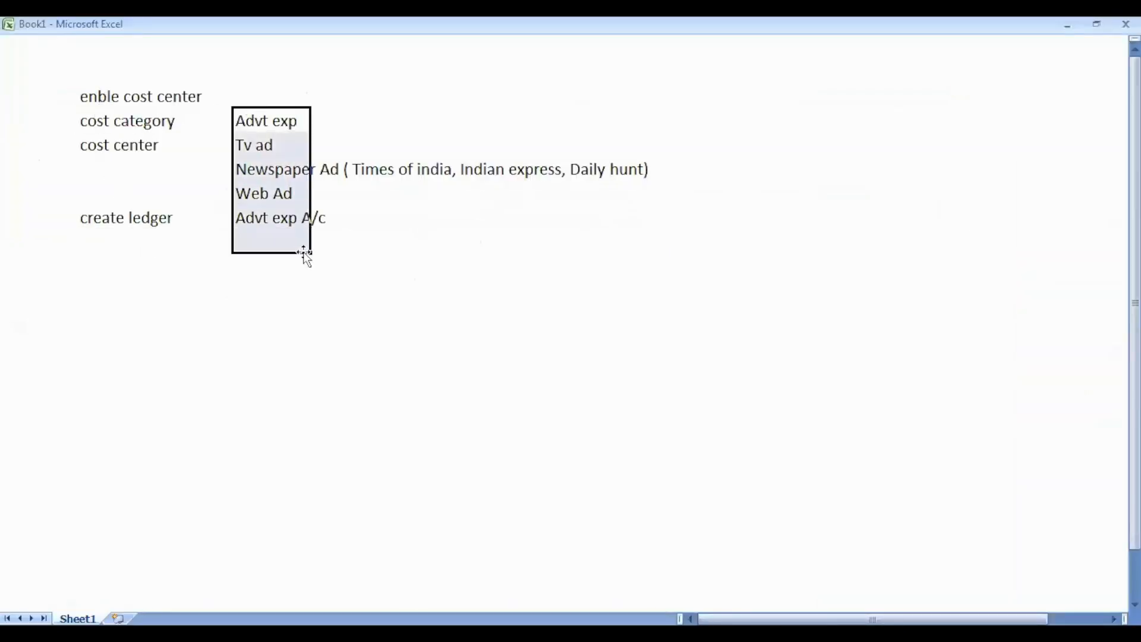
key(Delete)
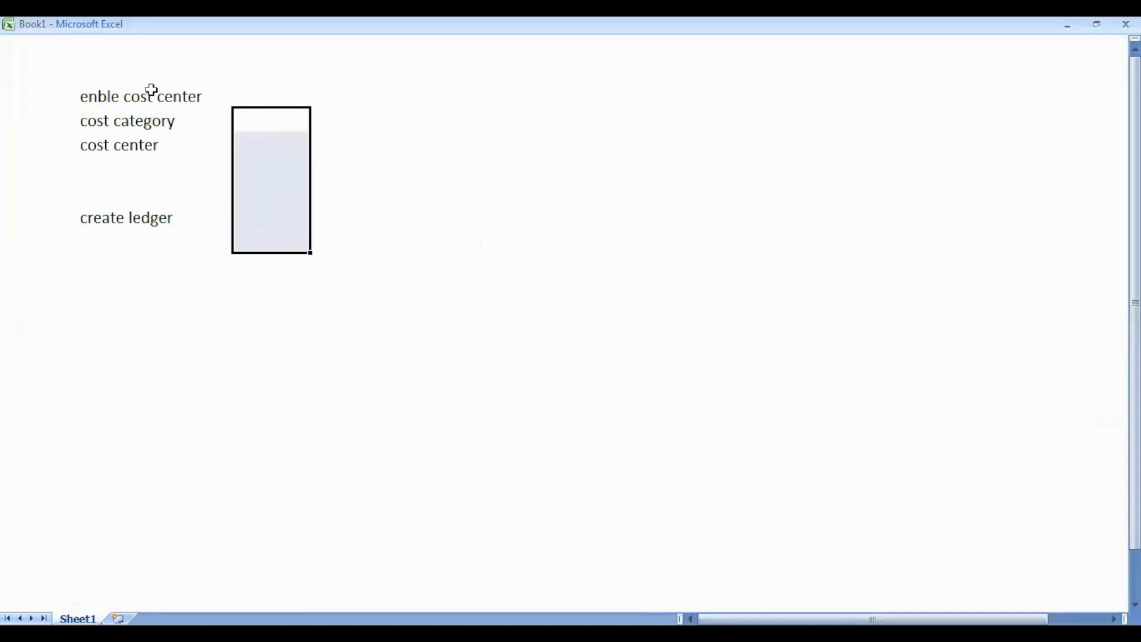
click(149, 88)
- Enter 'mobile exp', 'phone numbers' and 'mobile exp a/c' beside the category, centre and ledger labels
click(228, 119)
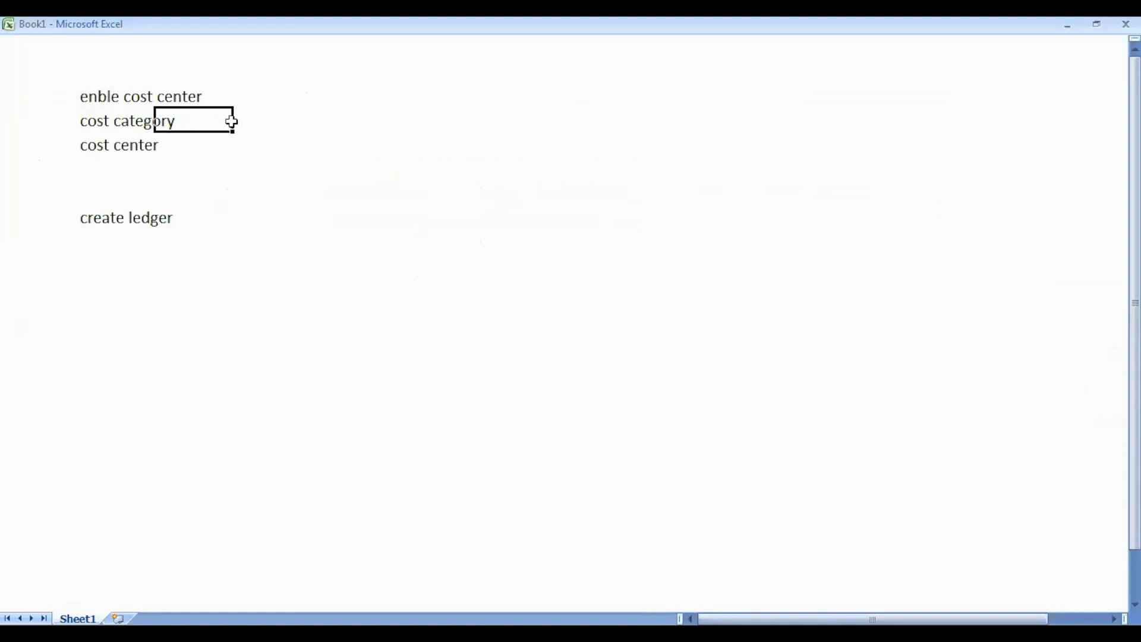
click(265, 121)
text(mobile exp)
key(Return)
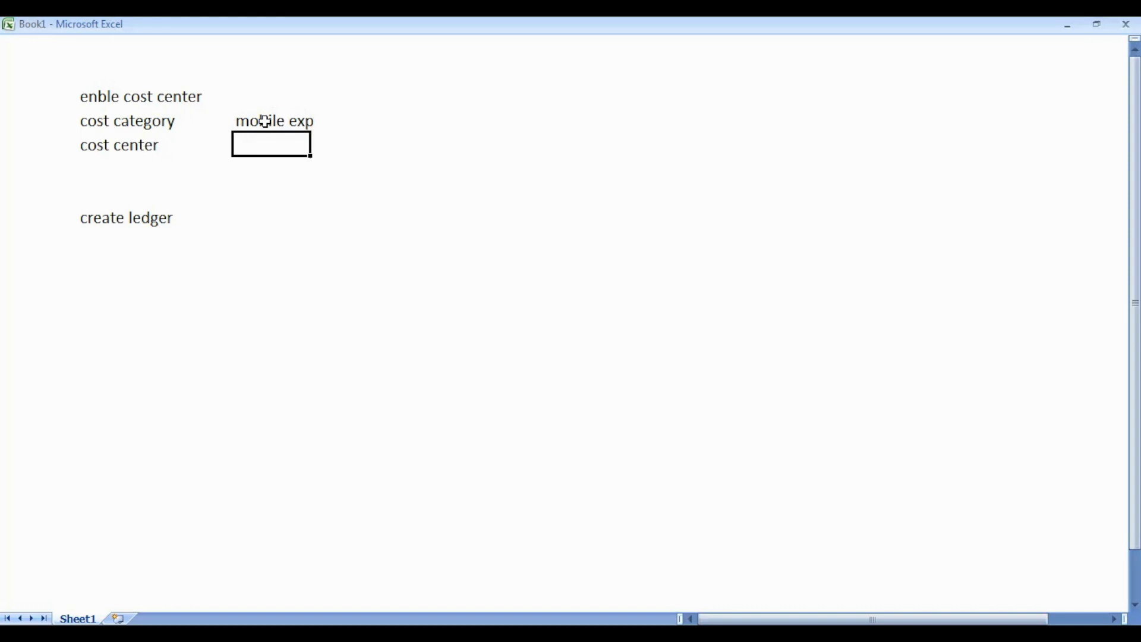
text(phone numbers)
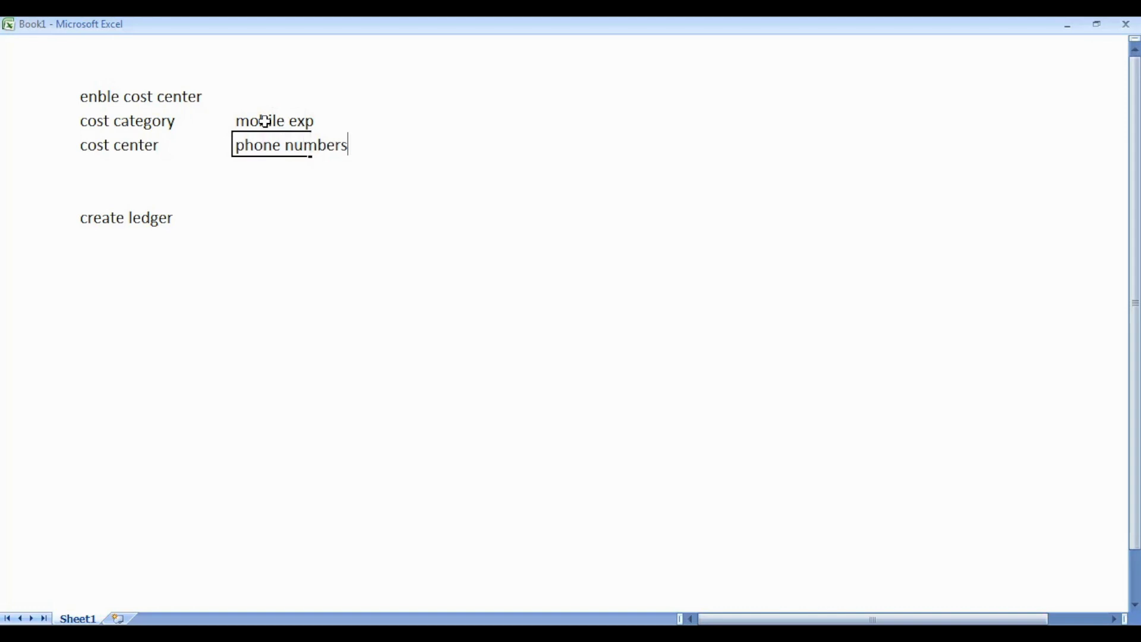
key(Return)
key(Return)
key(Return)
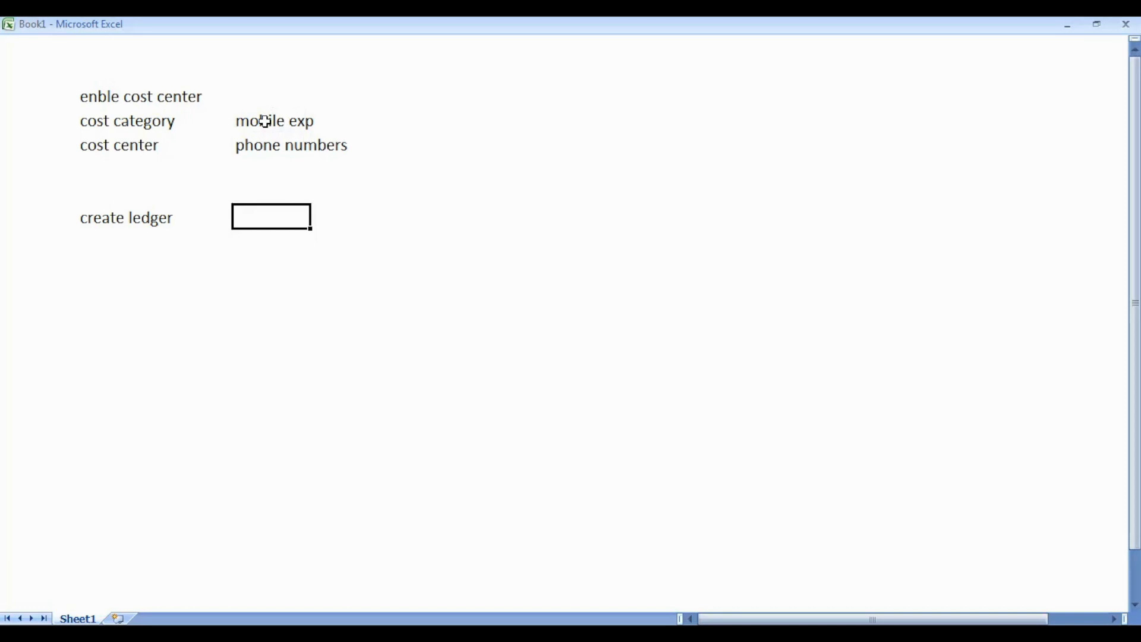
text(mobil)
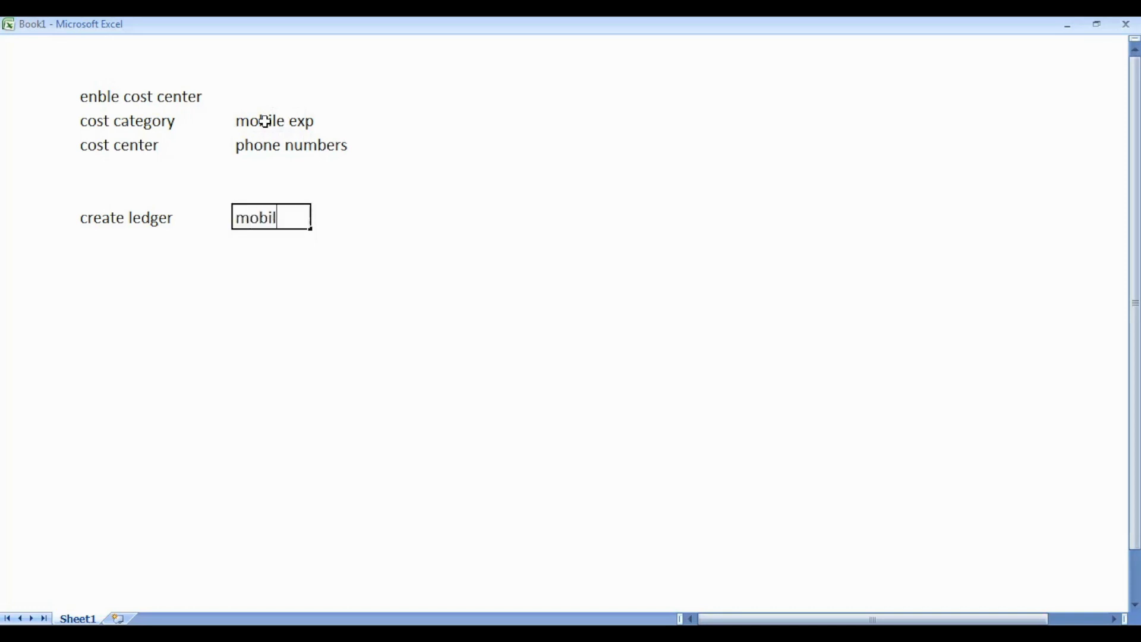
text(e exp a/c)
key(Return)
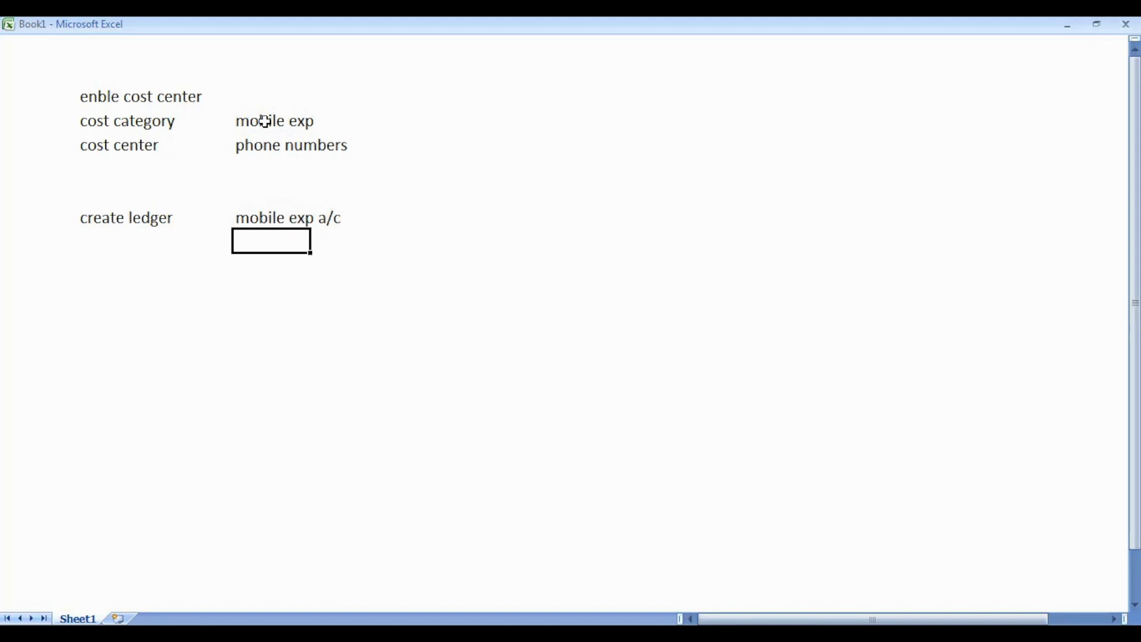
click(259, 121)
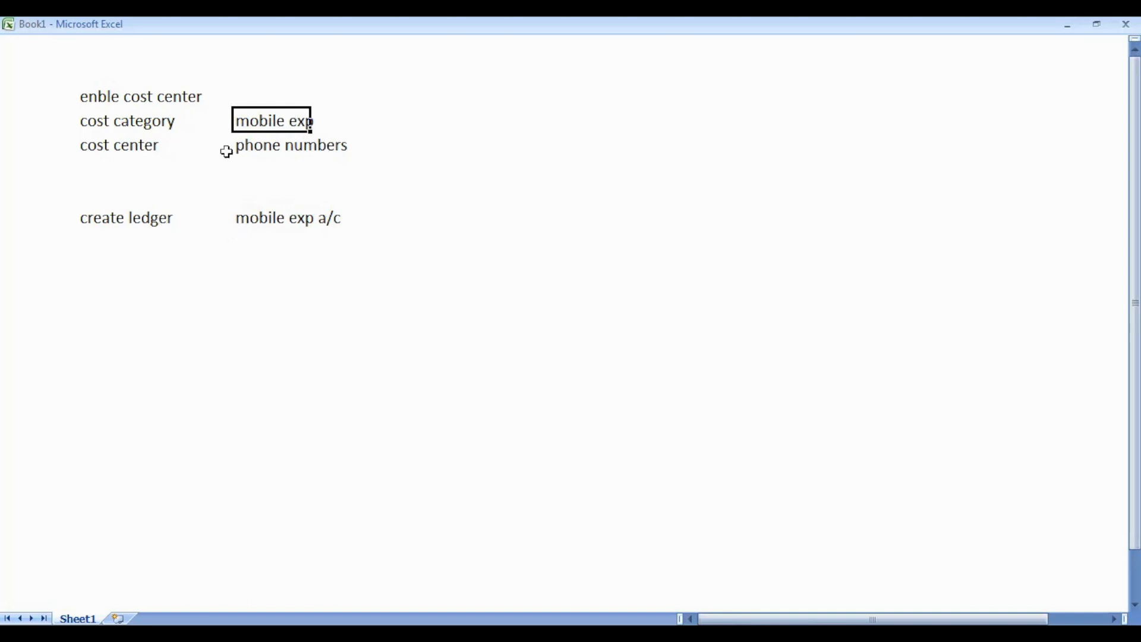
key(alt+Tab)
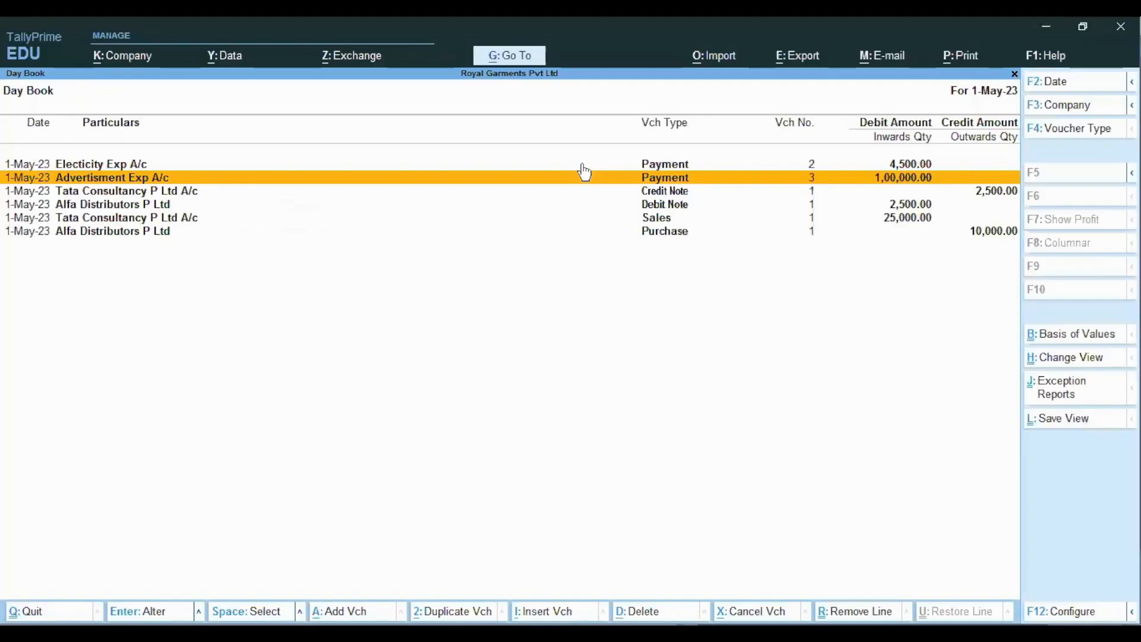
- Create the 'Mobile Exp' cost category with Allocate Non-revenue items set to Yes and save it
key(Escape)
key(Up)
key(Up)
key(Up)
key(Up)
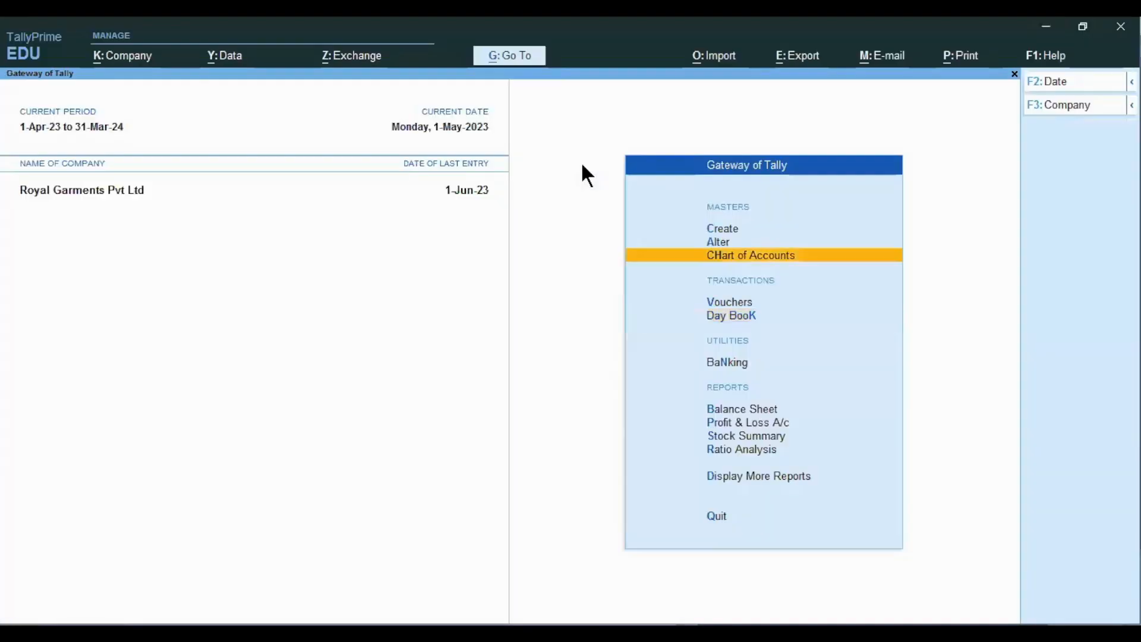
key(Return)
key(Down)
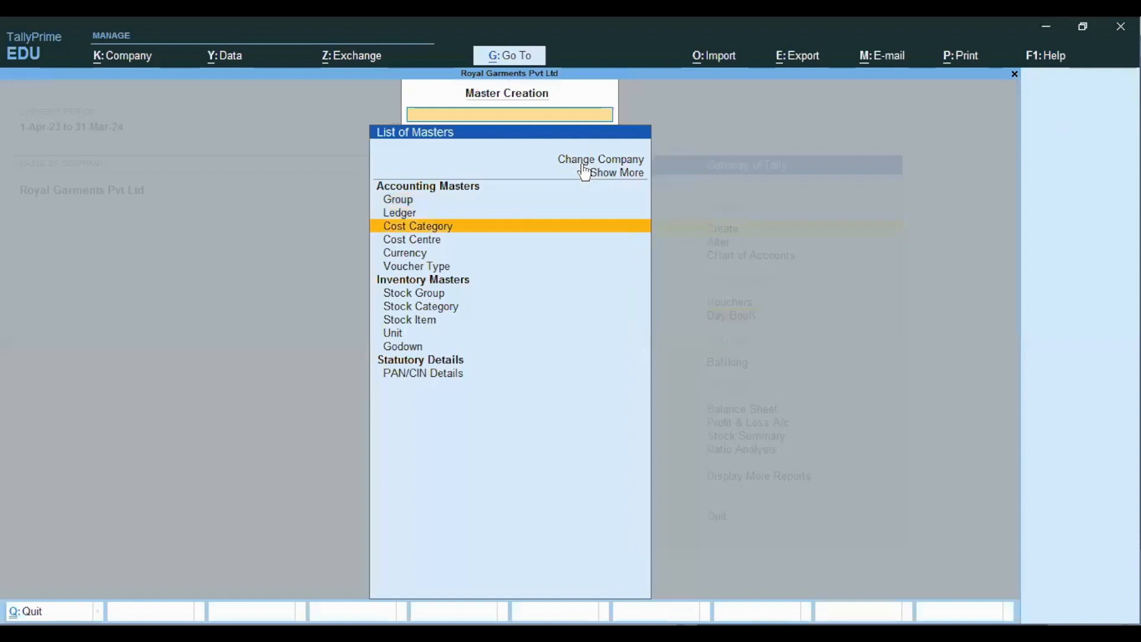
key(Return)
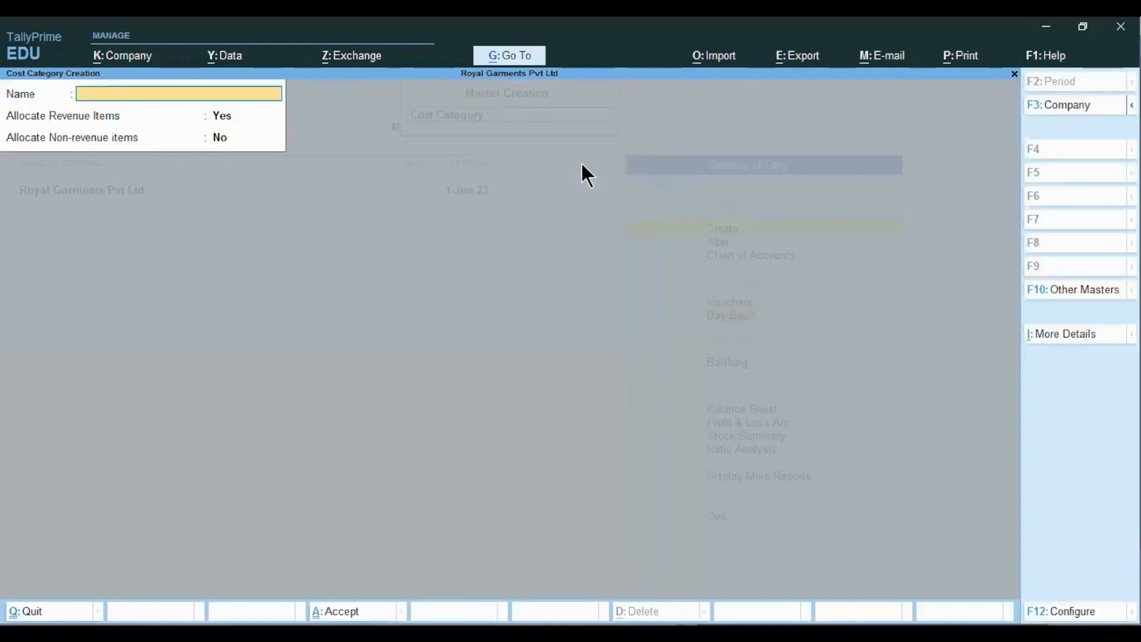
text(Mobile Exp)
key(Return)
key(Return)
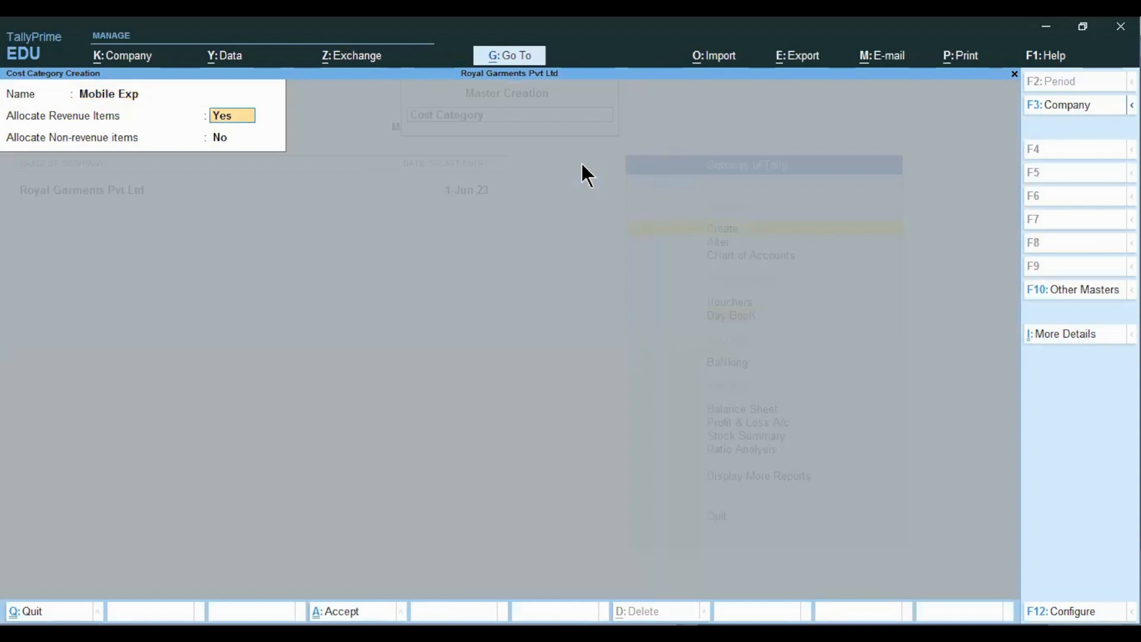
text(y)
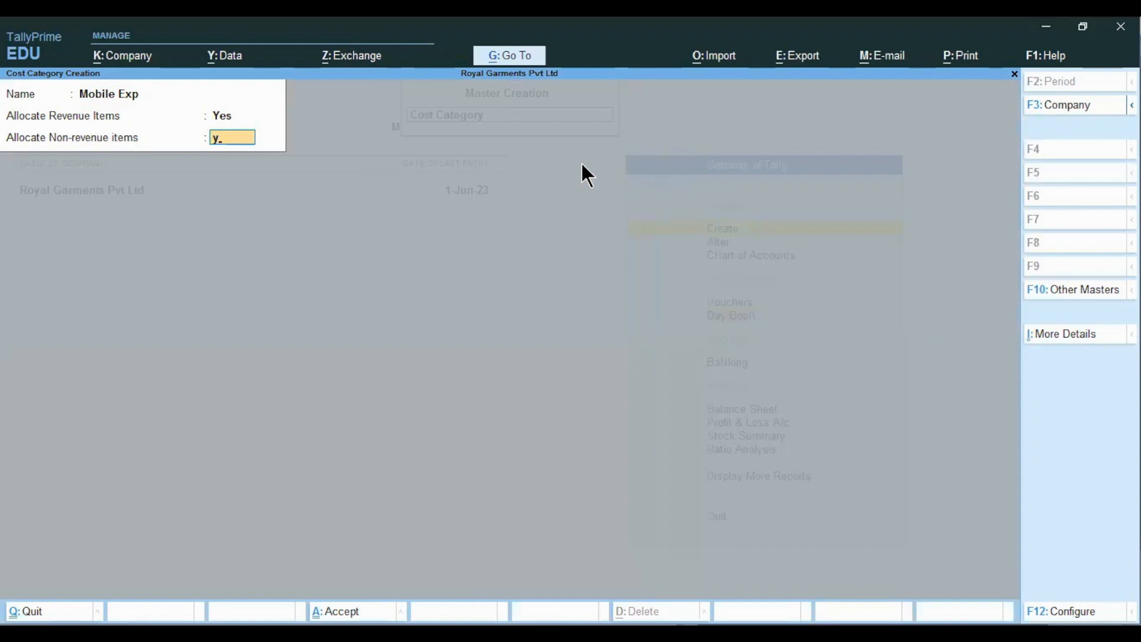
key(Return)
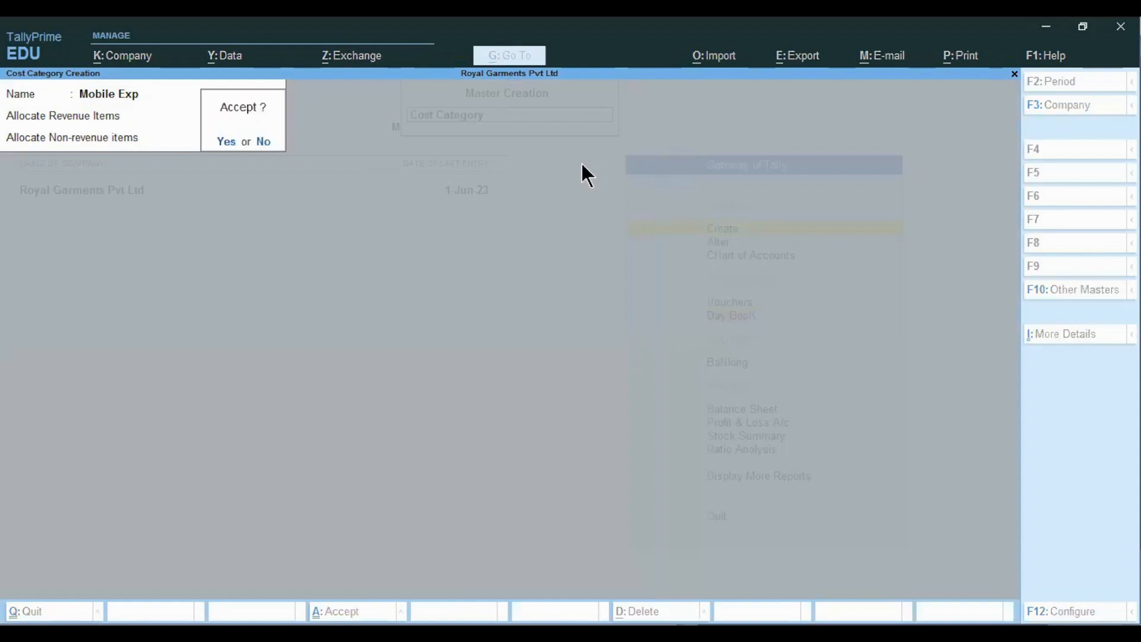
key(Return)
key(Escape)
key(Return)
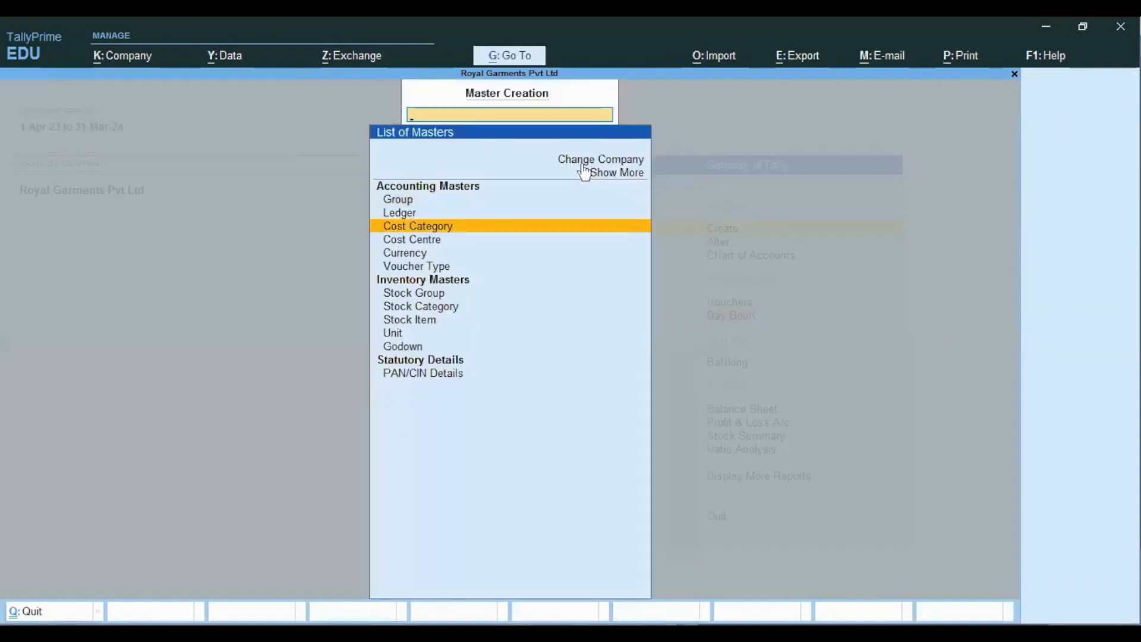
- Start a Cost Centre Creation form and choose Mobile Exp as its category
key(Escape)
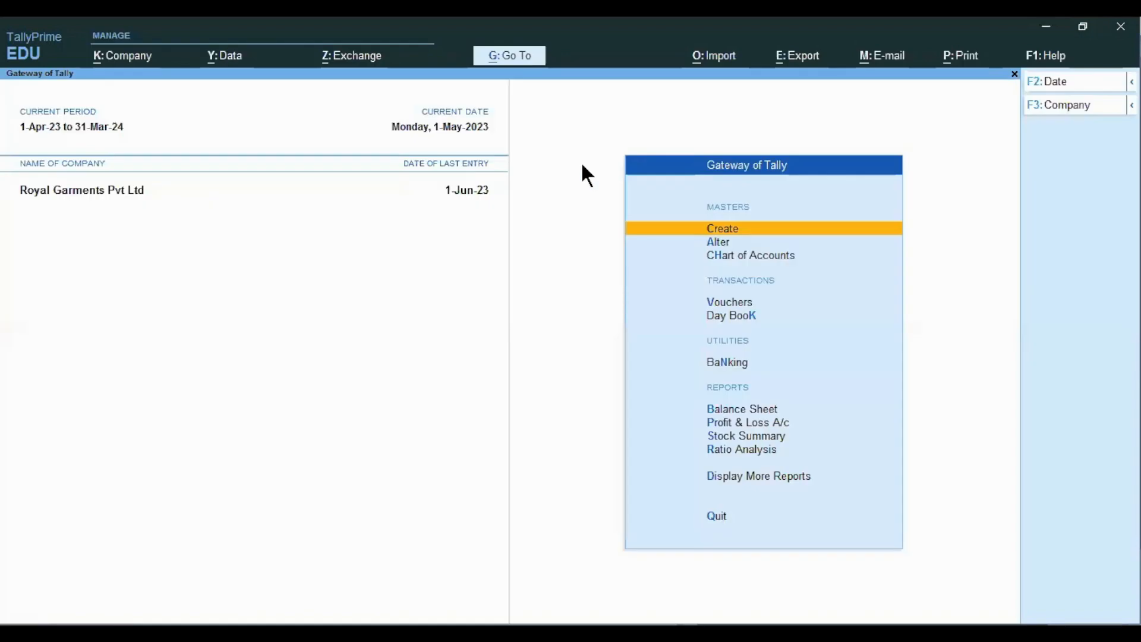
key(Return)
key(Down)
key(Down)
key(Return)
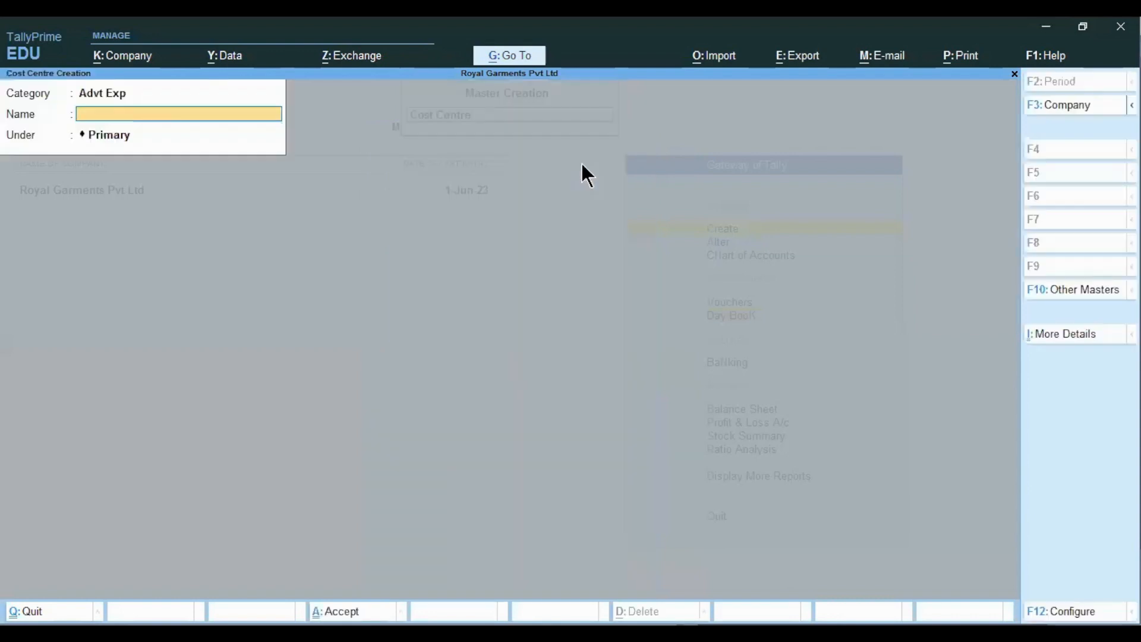
key(shift+Tab)
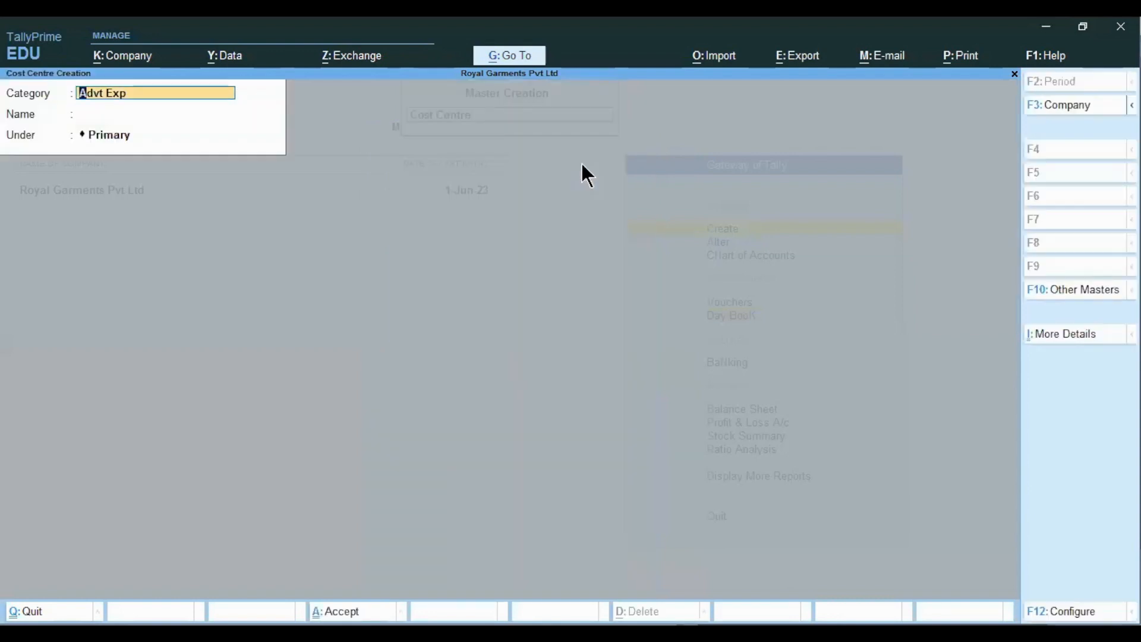
key(Up)
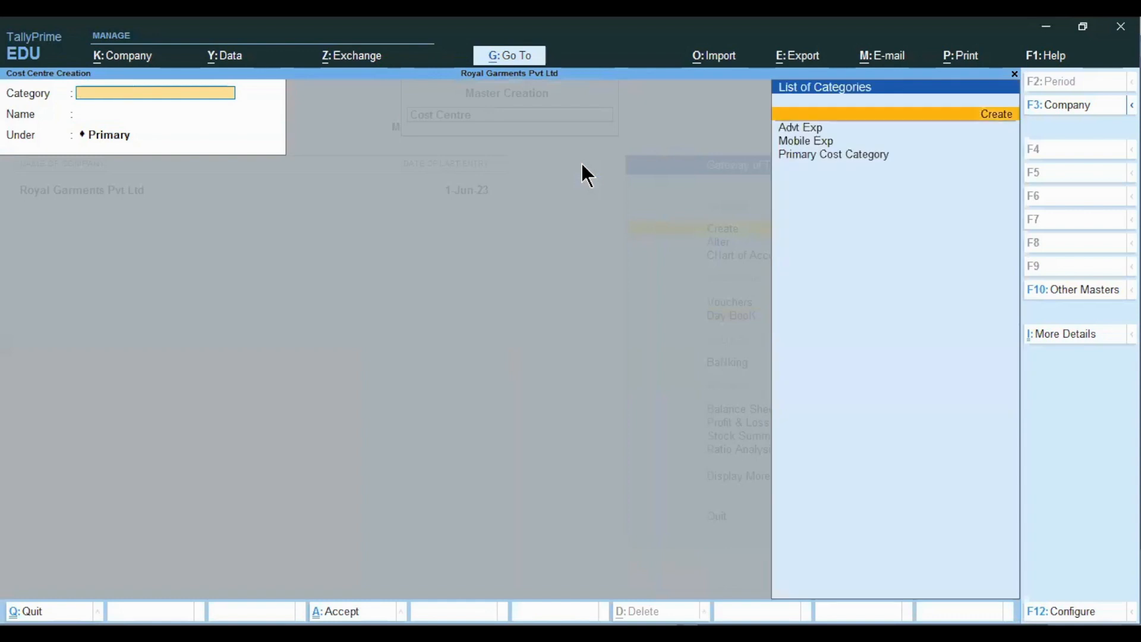
key(Down)
key(Down)
key(Return)
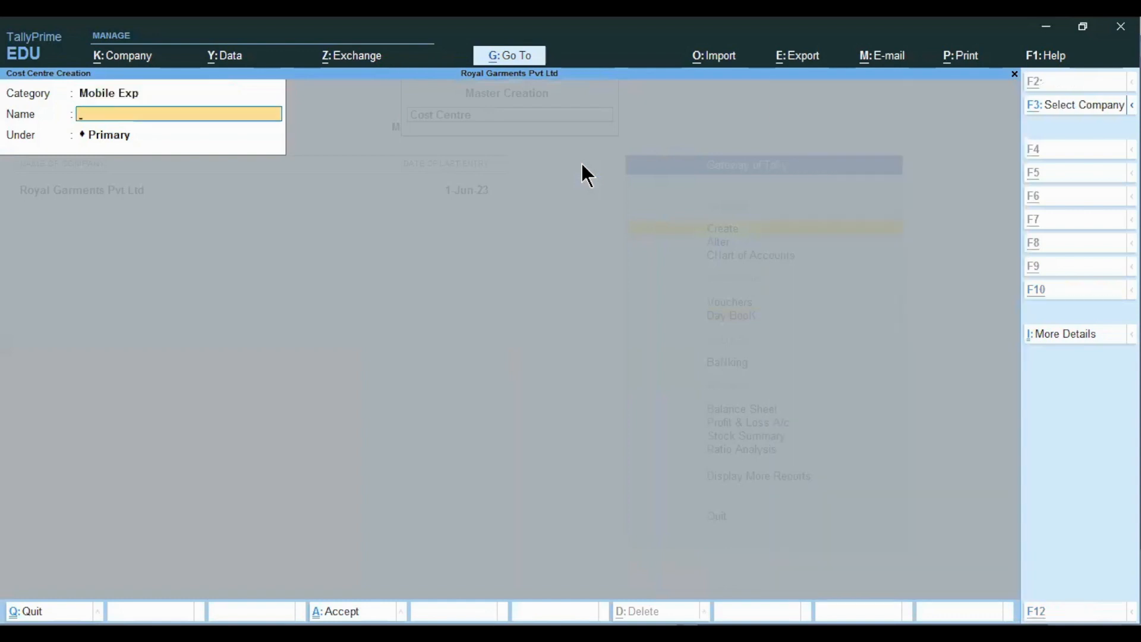
key(alt+Tab)
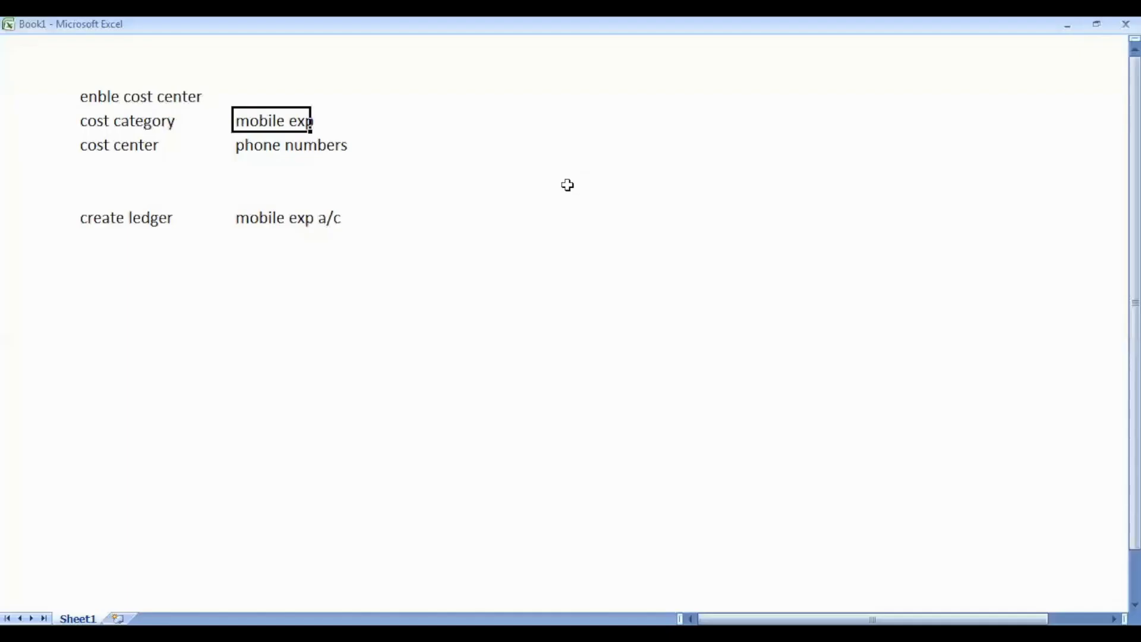
- Check the Rs.3500 mobile-bill slide and the Excel notes, then return to the cost centre form
click(546, 633)
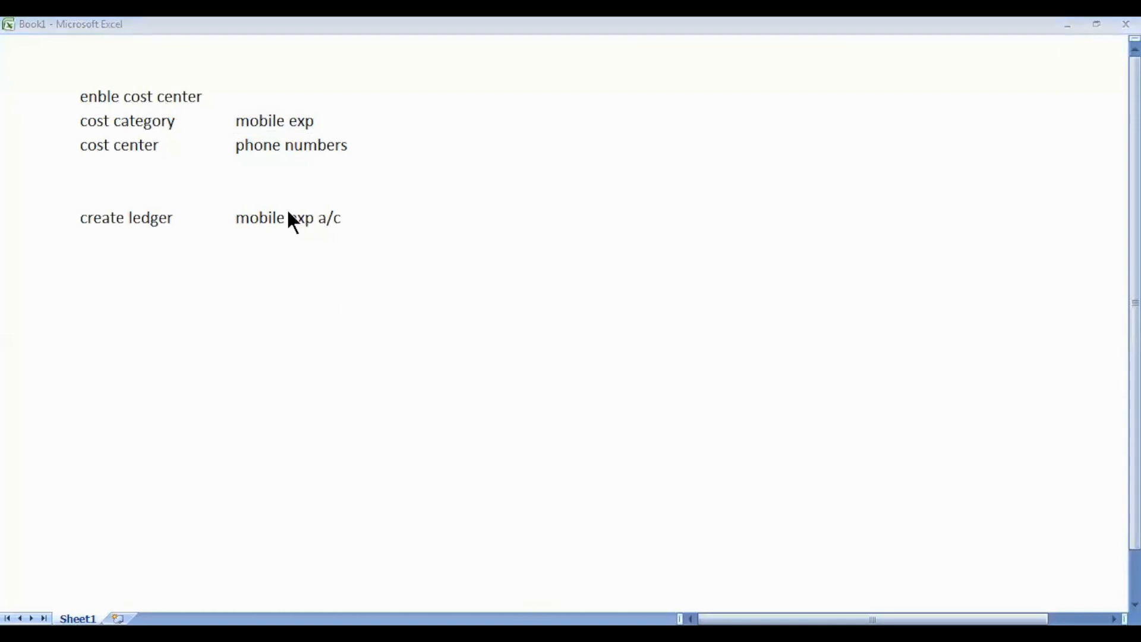
key(alt+Tab)
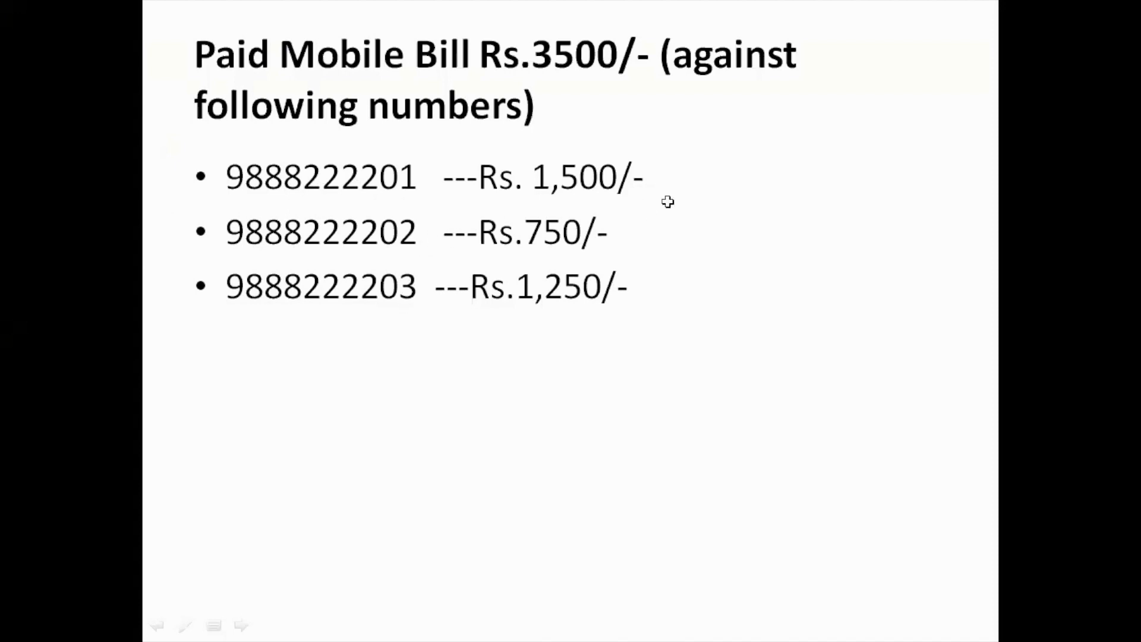
key(alt+Tab)
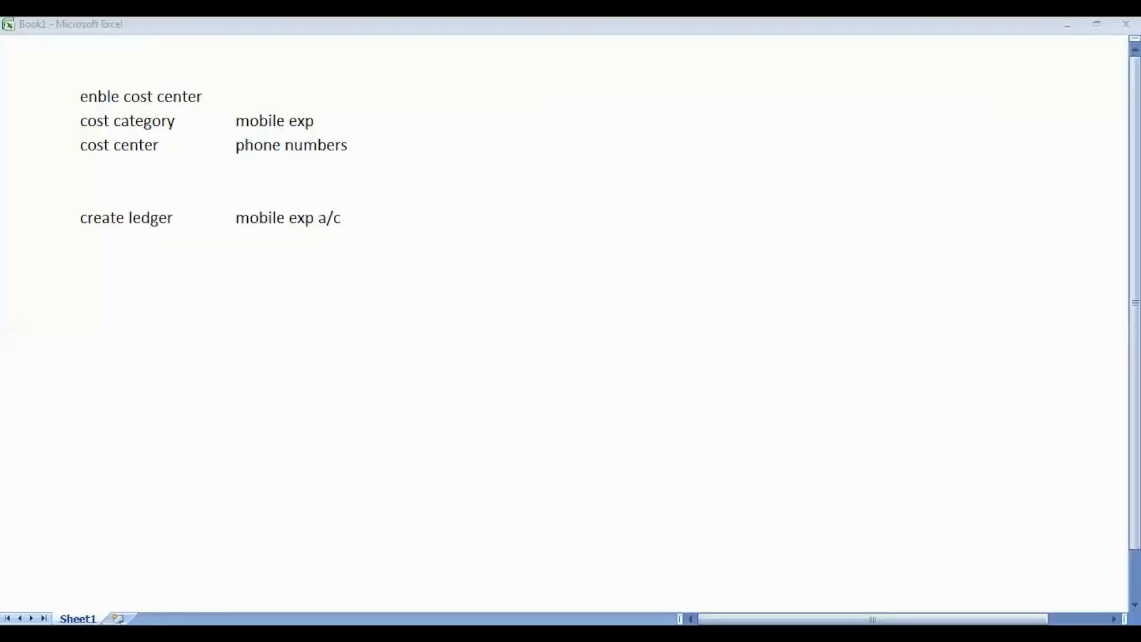
key(alt+Tab)
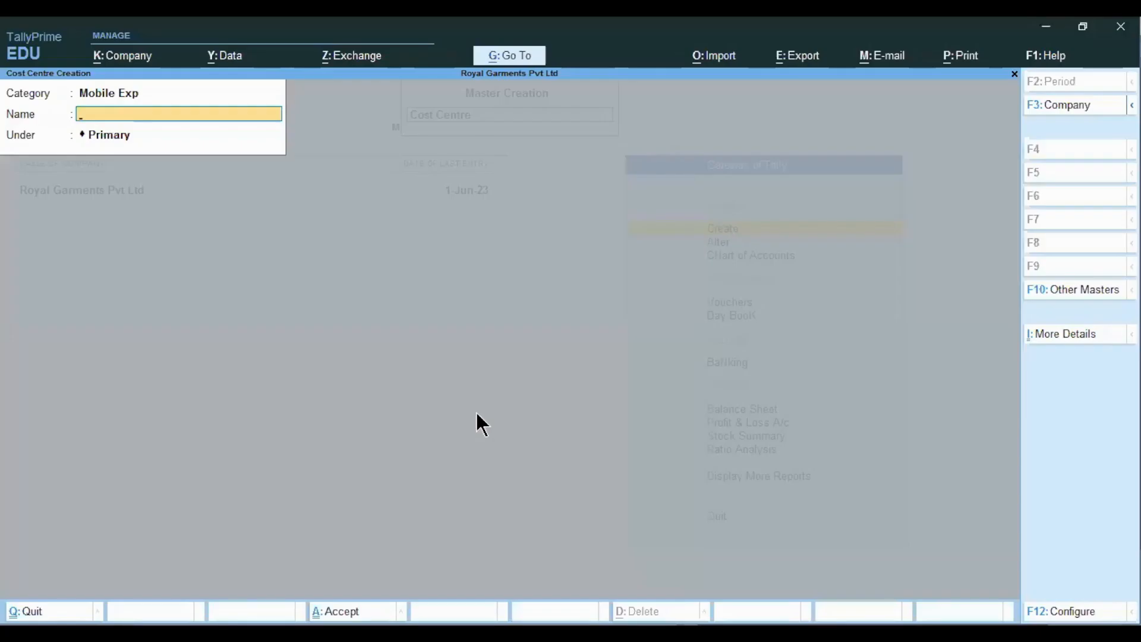
- Save three cost centres named after the mobile phone numbers, then quit to the Gateway of Tally
key(Return)
key(Return)
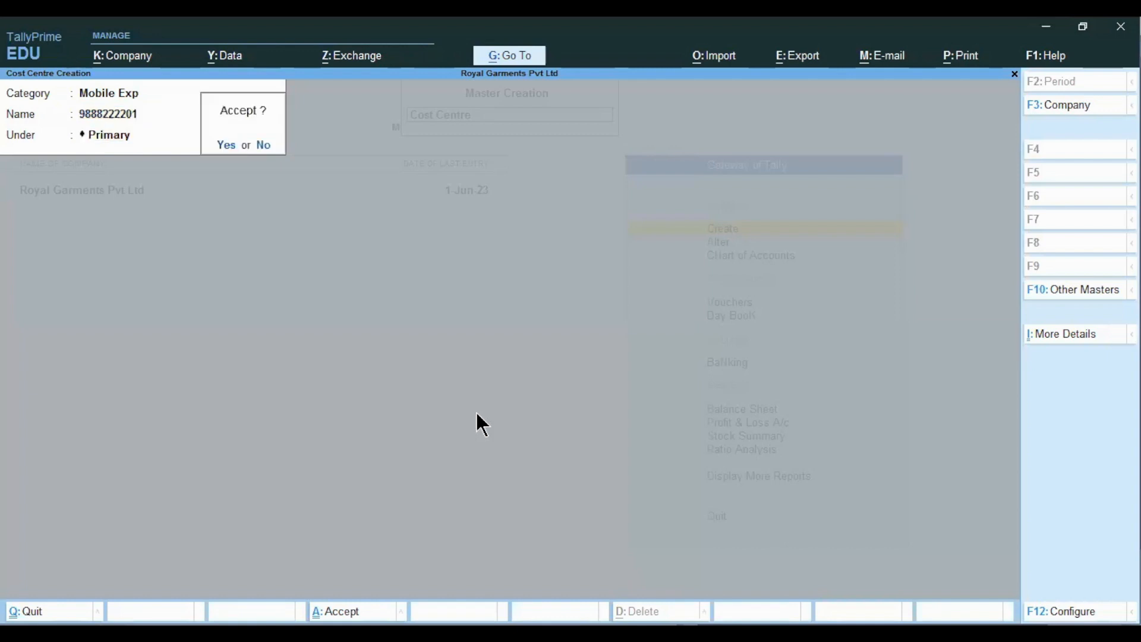
key(Return)
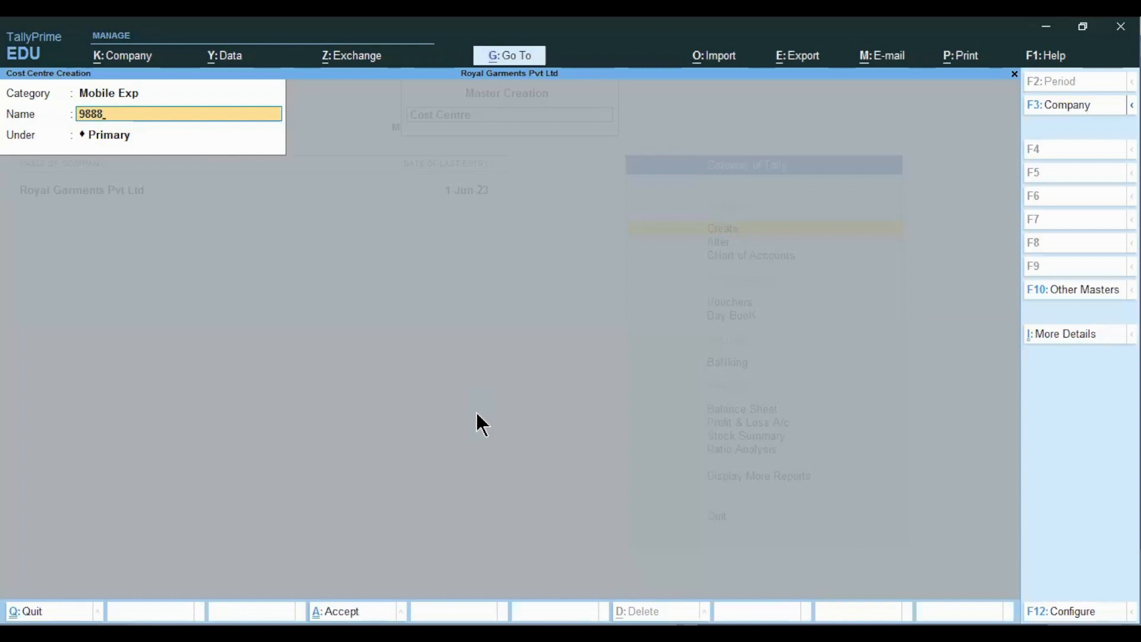
key(Return)
key(Return)
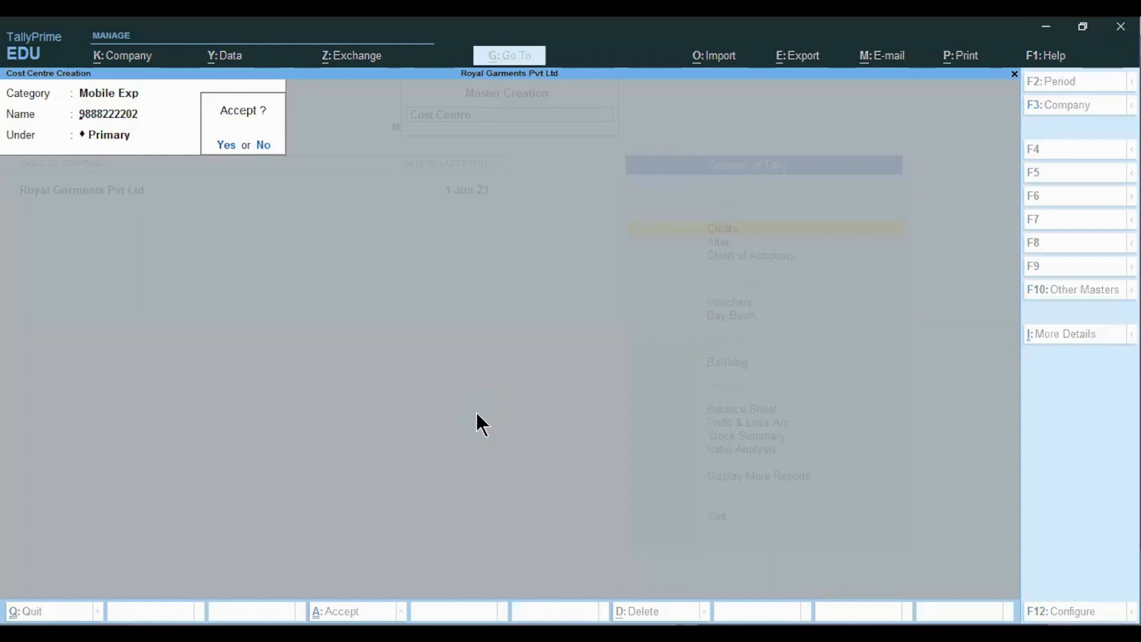
key(Return)
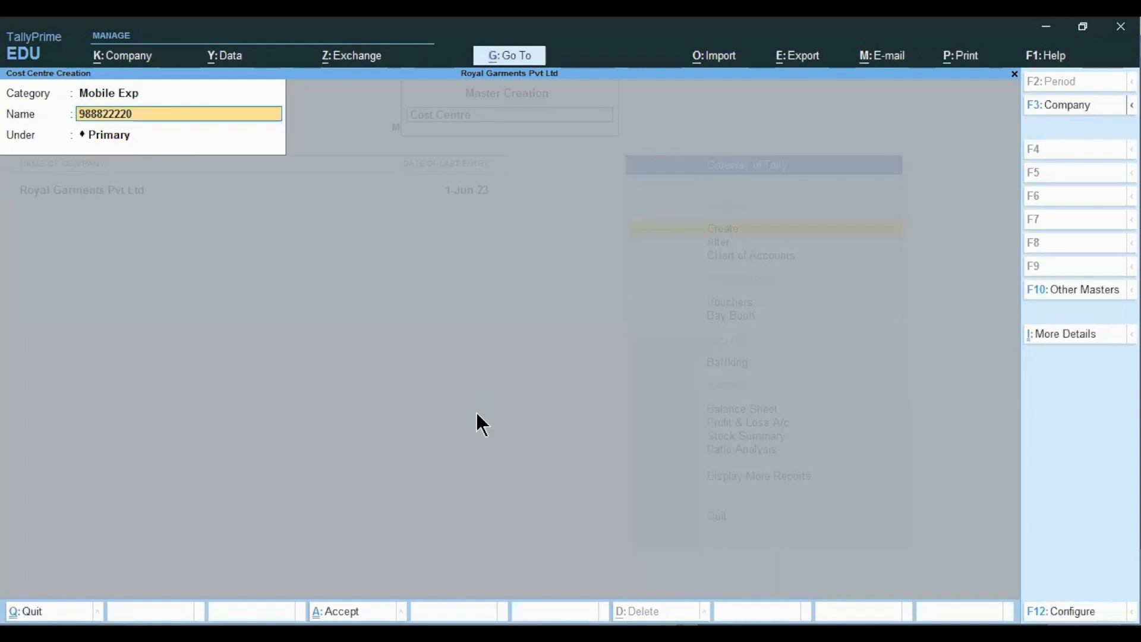
key(Return)
key(Return)
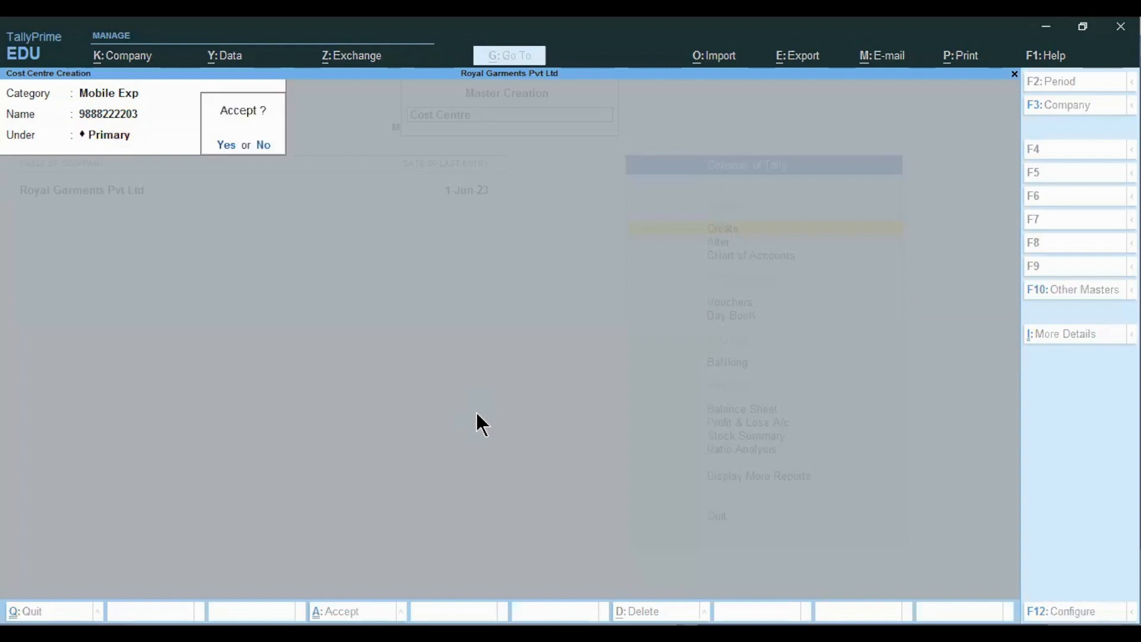
key(Return)
key(Escape)
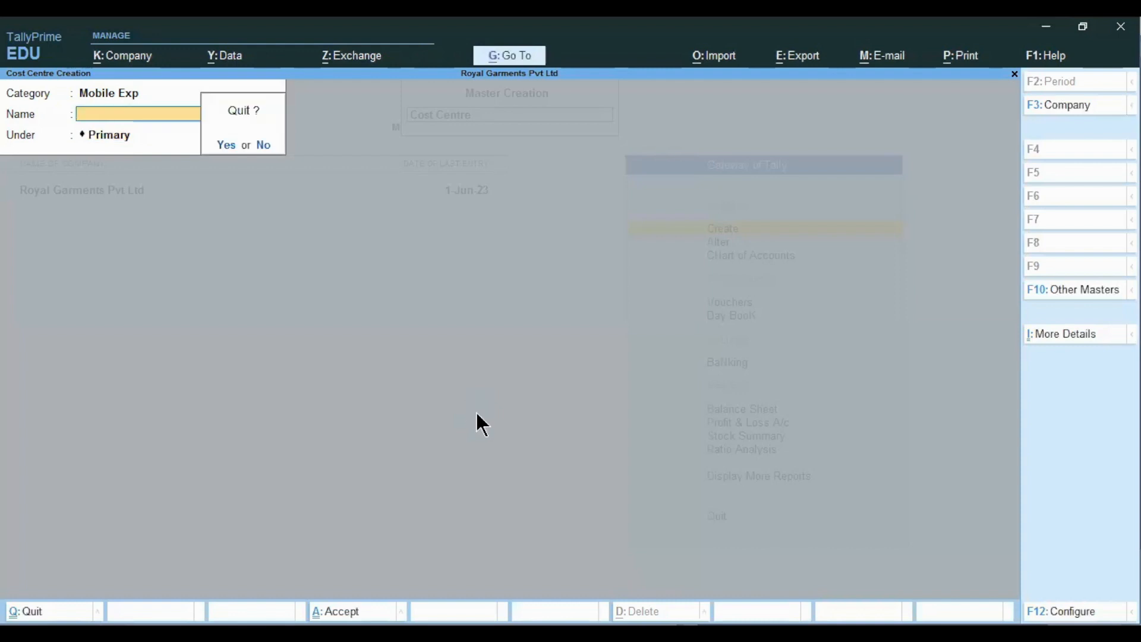
key(Return)
key(Escape)
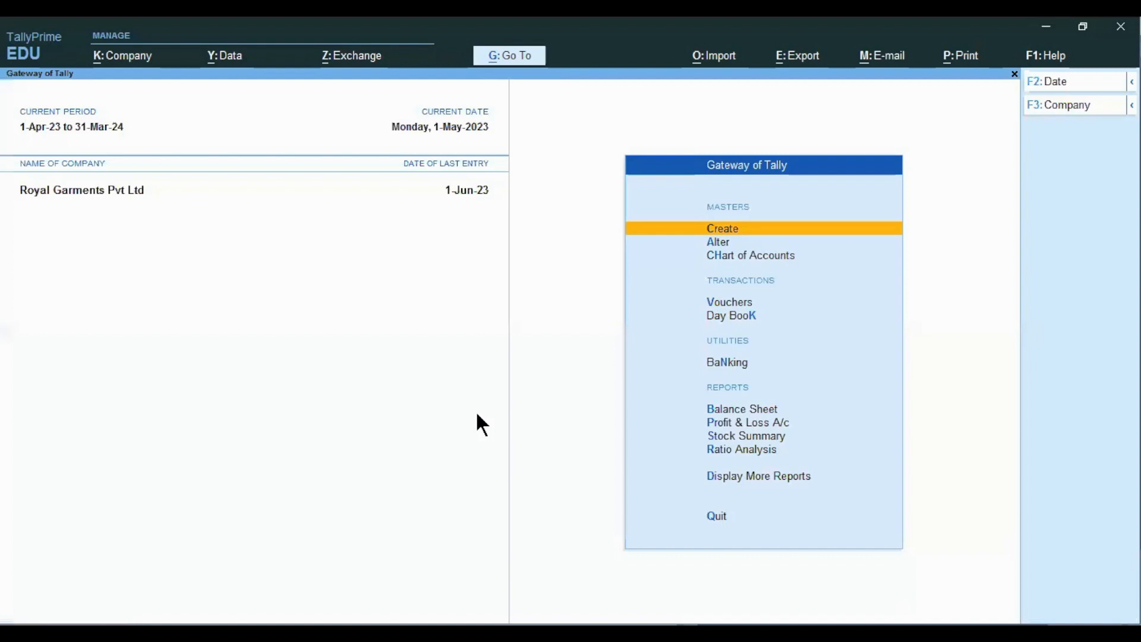
key(Down)
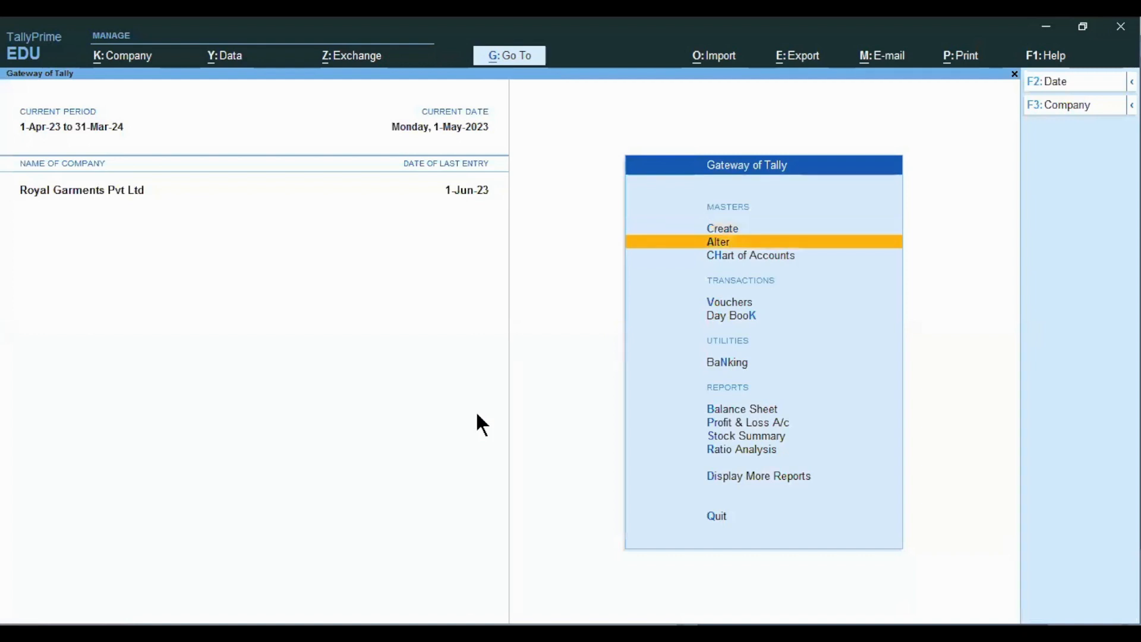
key(Return)
key(Down)
key(Down)
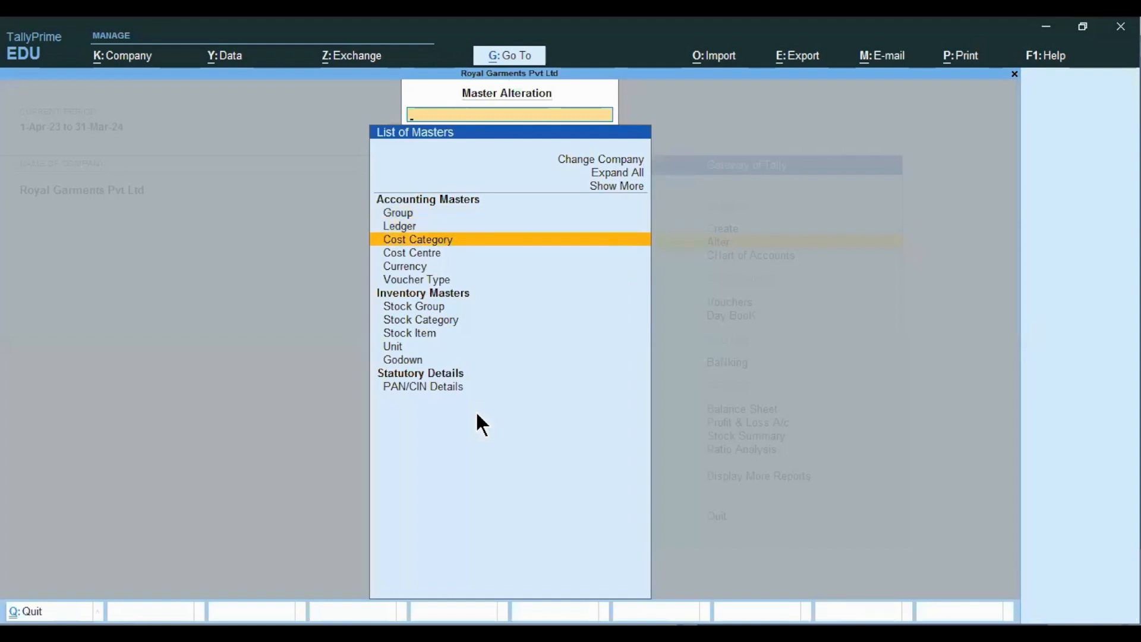
key(Return)
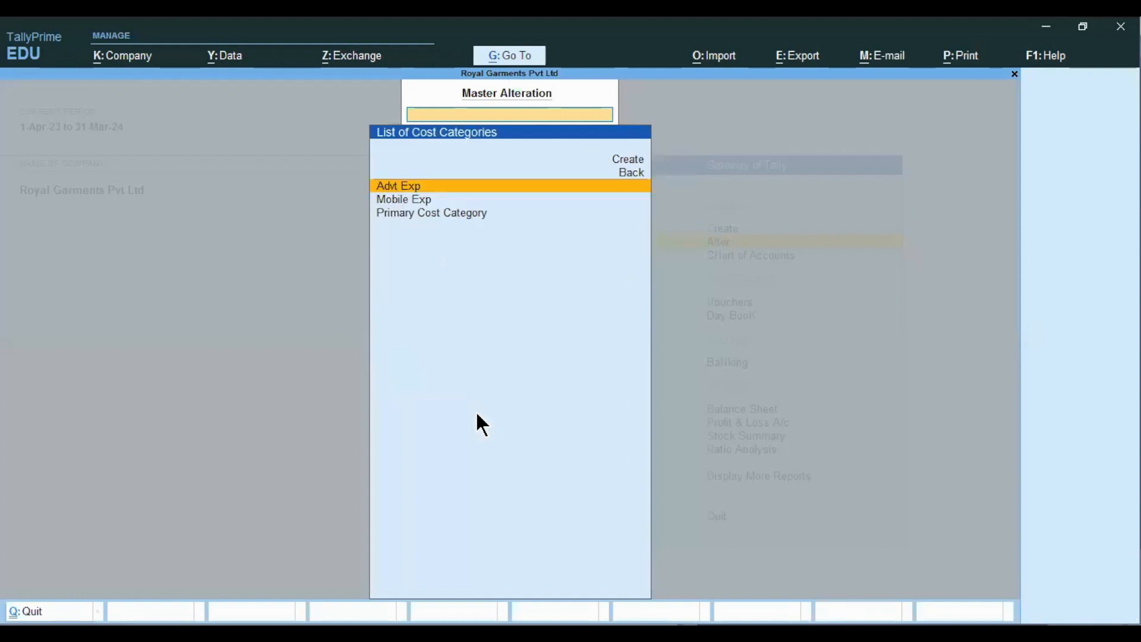
key(Escape)
key(Down)
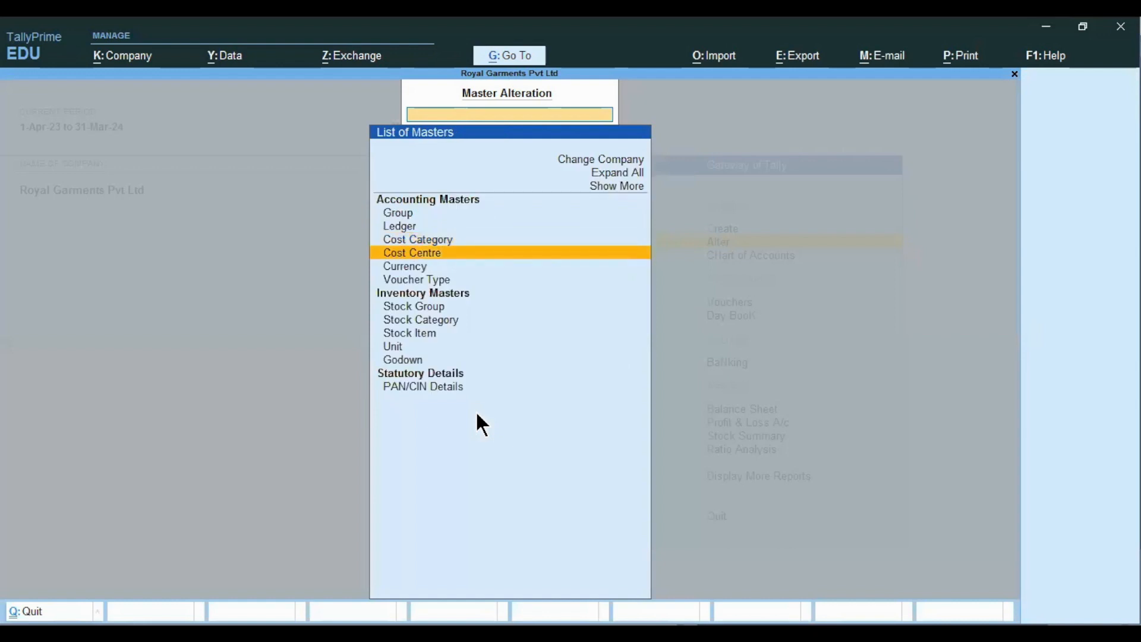
key(Return)
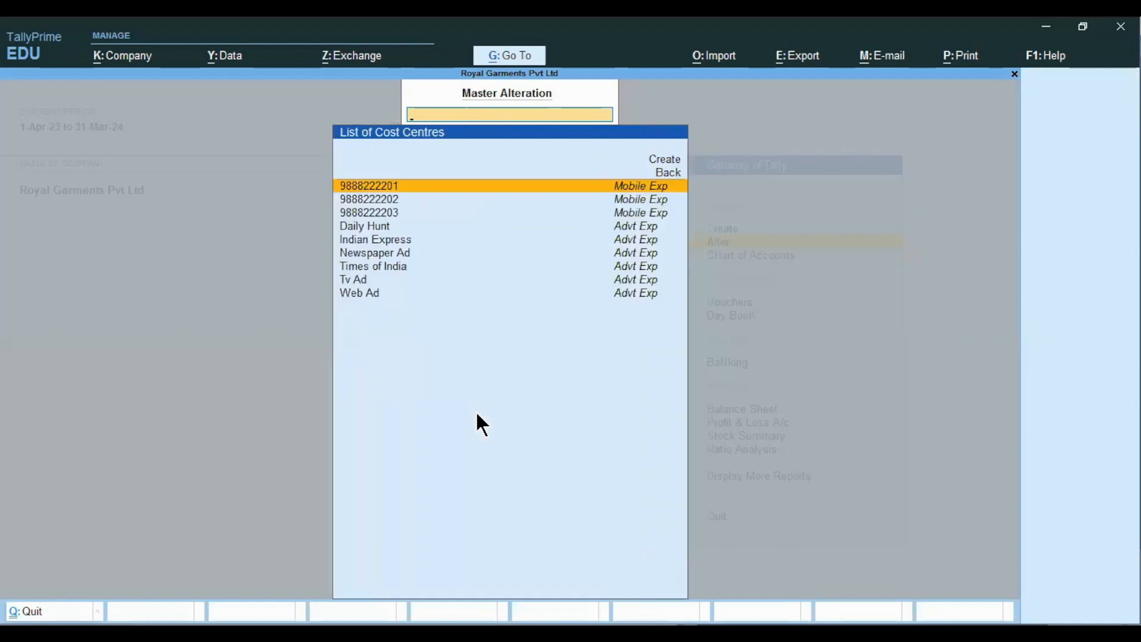
key(Down)
key(Down)
key(Up)
key(Up)
key(Down)
key(Down)
key(Down)
key(Down)
key(Down)
key(Down)
key(Down)
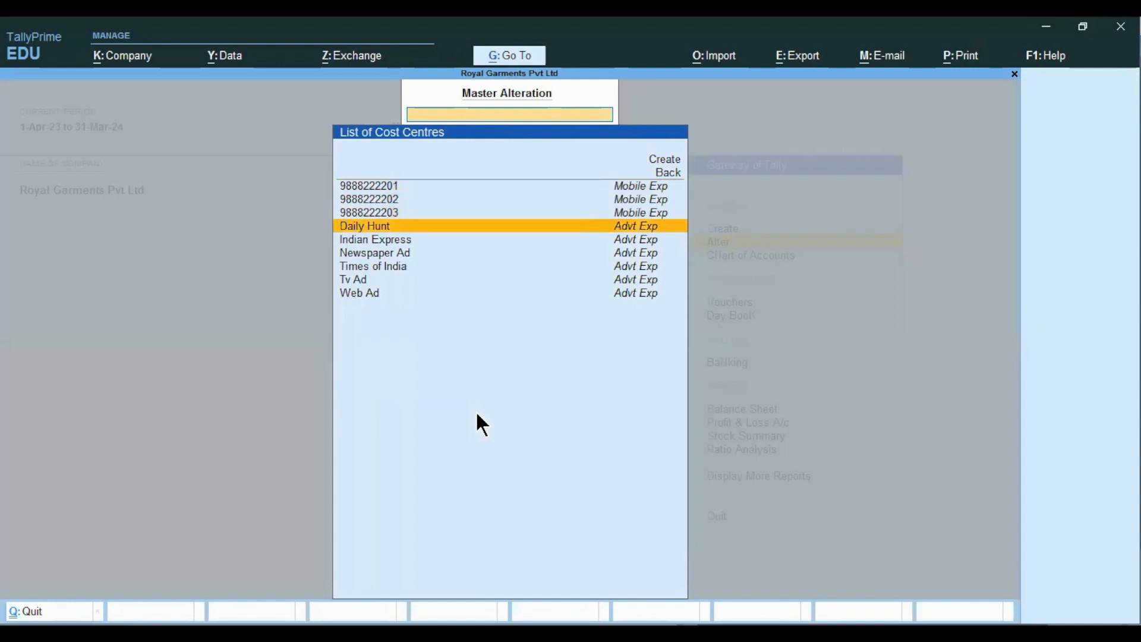
key(Up)
key(Up)
key(Up)
key(Up)
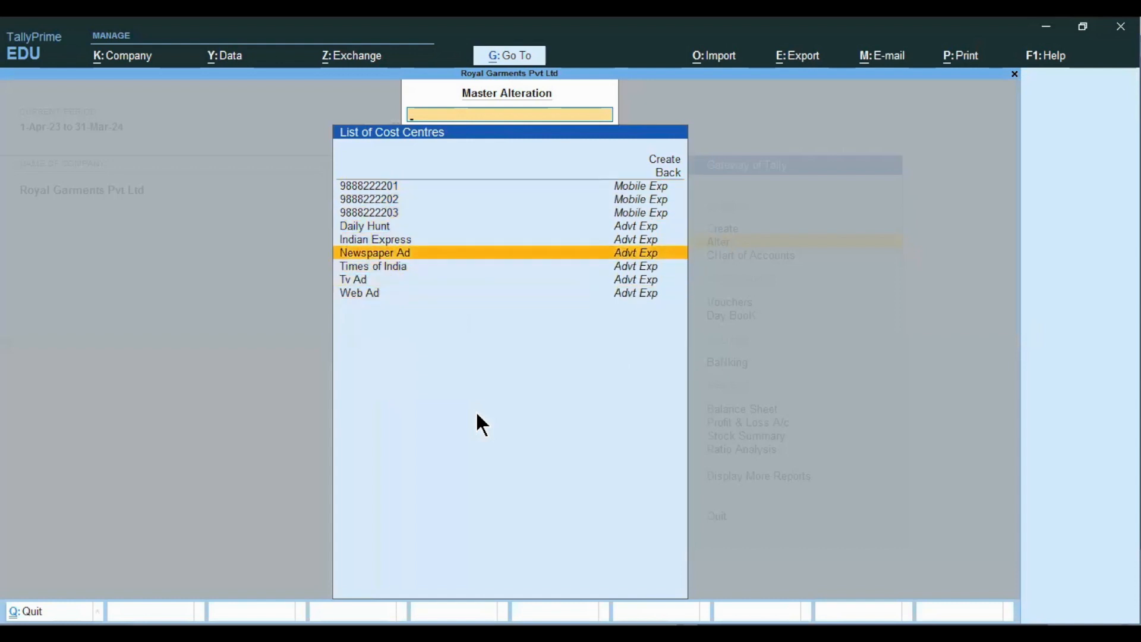
key(Down)
key(Down)
key(Down)
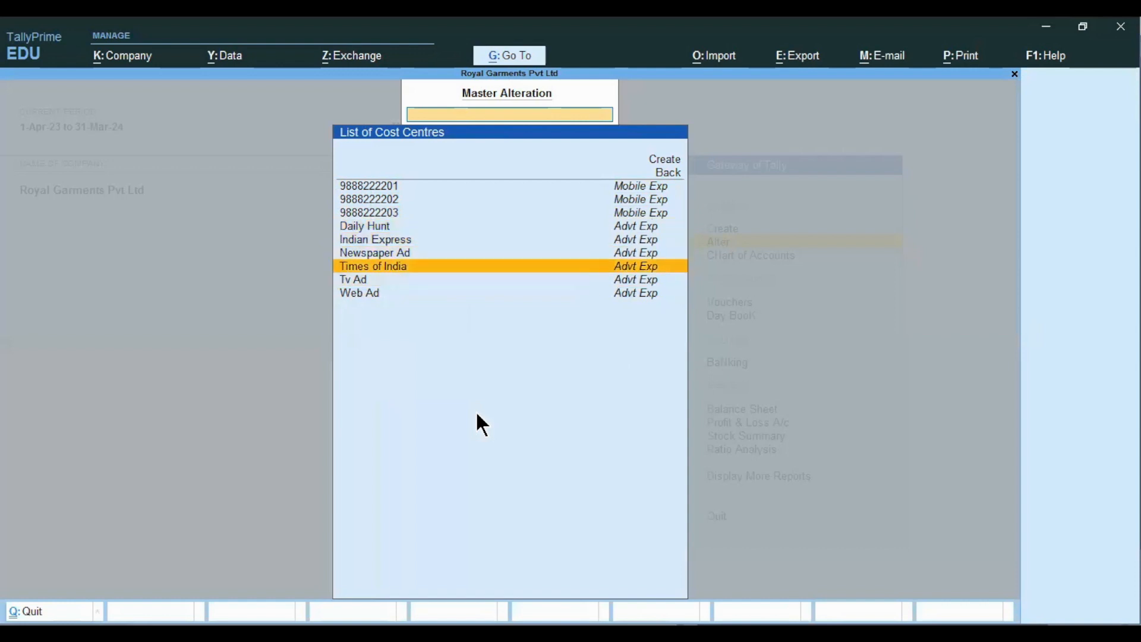
key(Up)
key(Up)
key(Up)
key(Up)
key(Up)
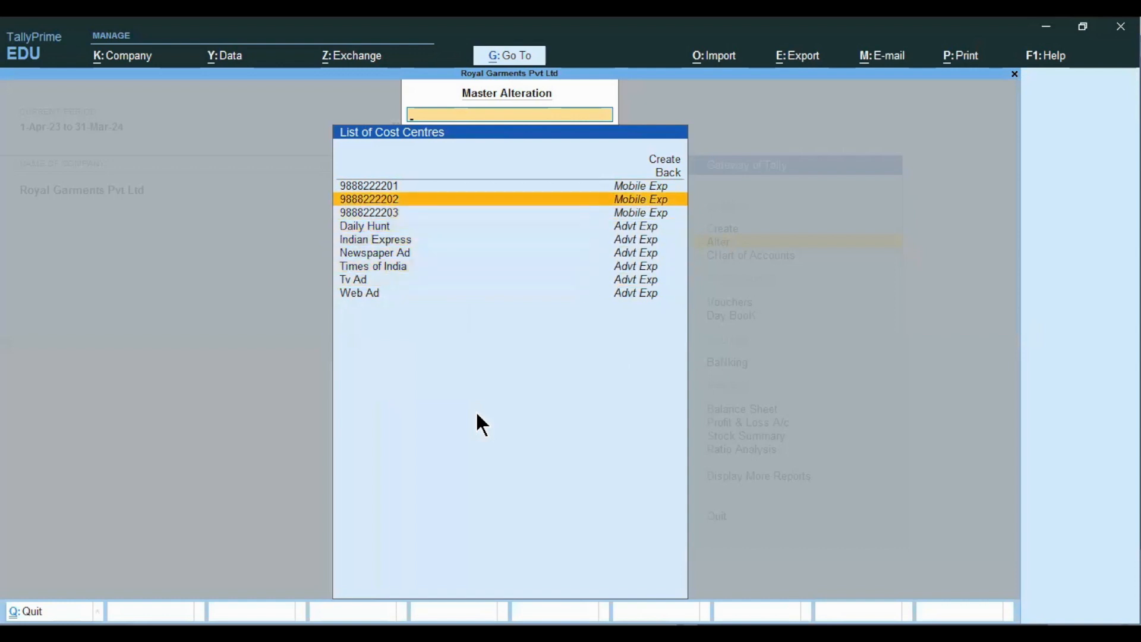
key(Return)
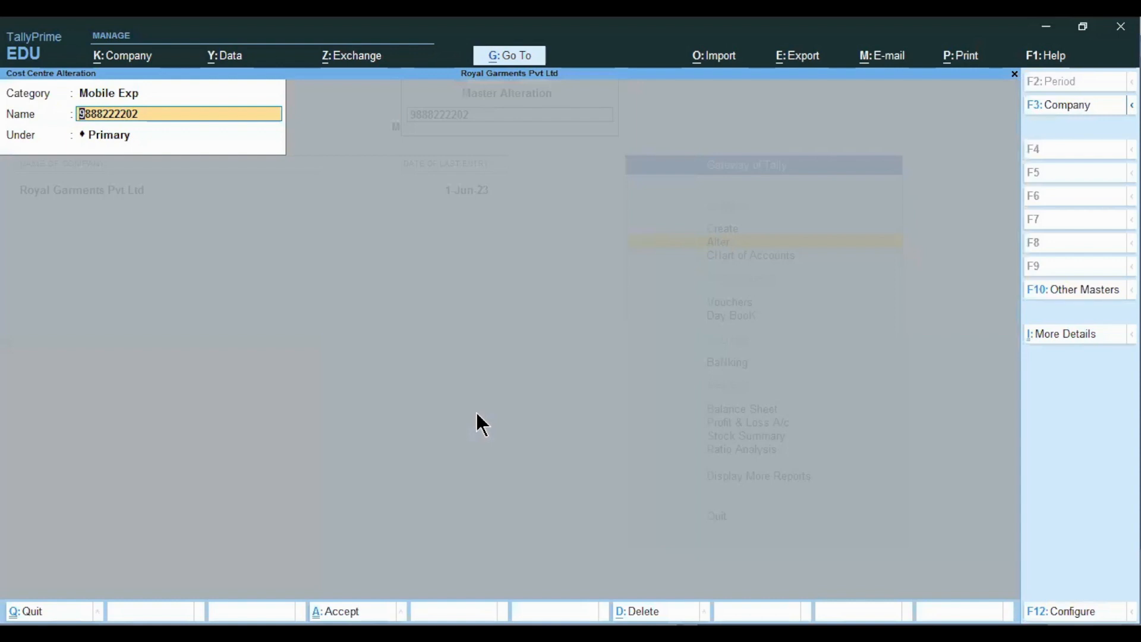
key(BackSpace)
key(Escape)
key(Escape)
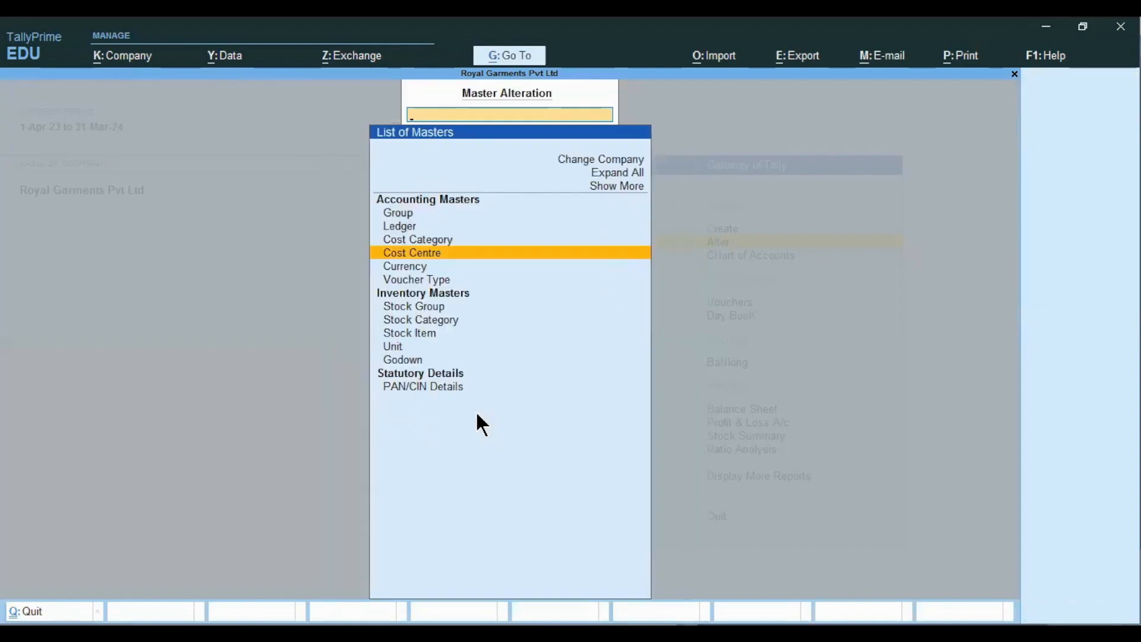
key(Escape)
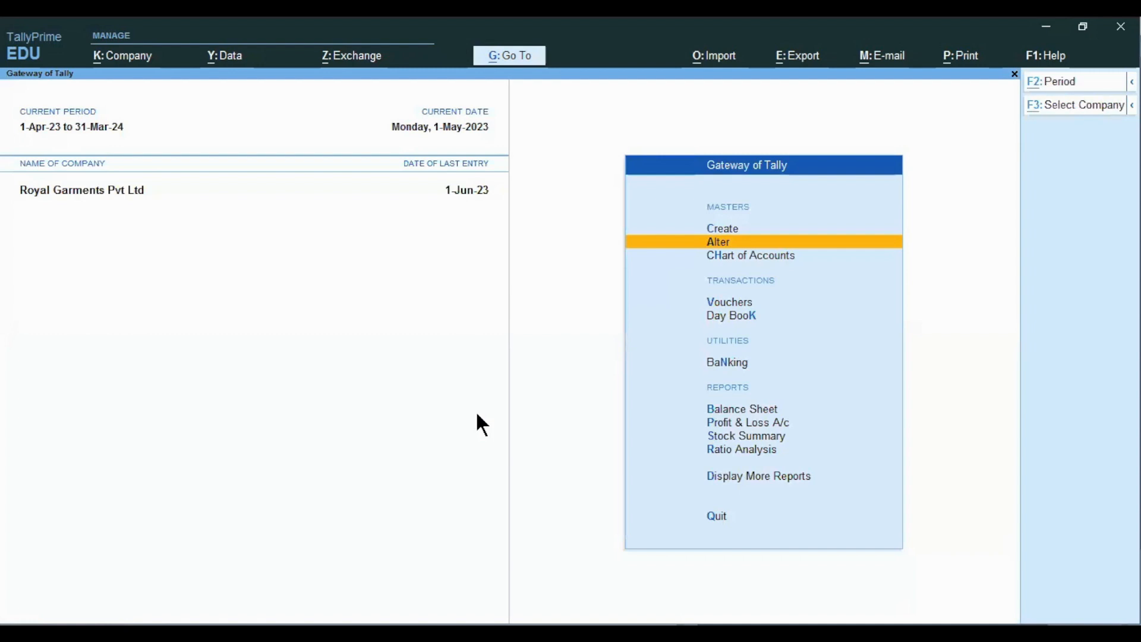
- Go over the cost category, cost centre, phone numbers and mobile exp a/c ledger notes in Excel
key(alt+Tab)
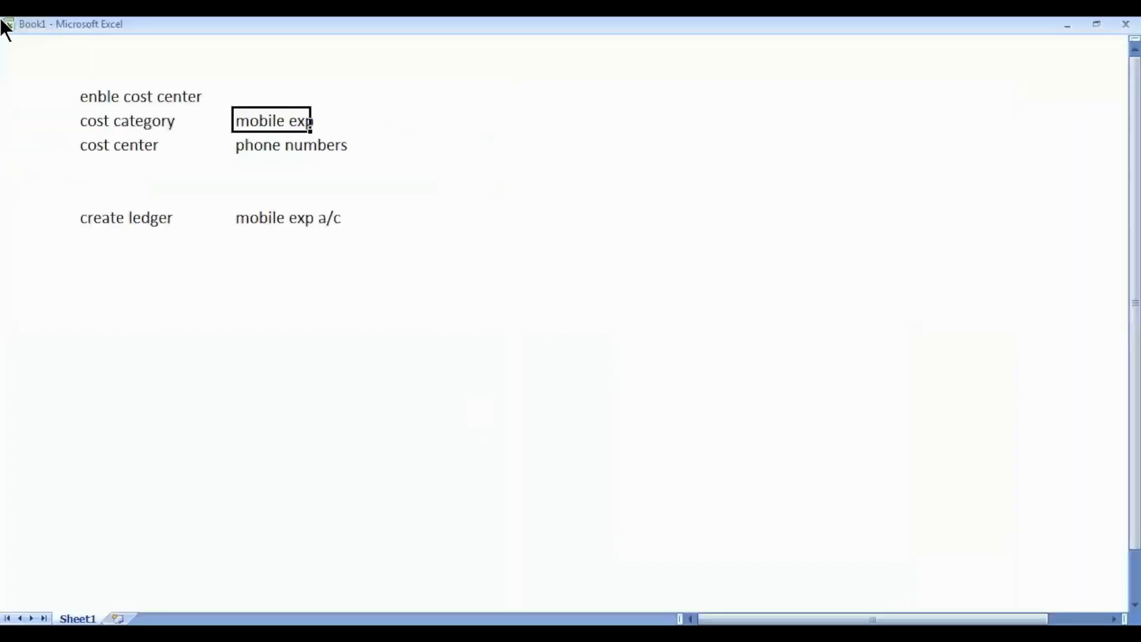
click(107, 122)
click(113, 152)
drag(255, 149, 327, 146)
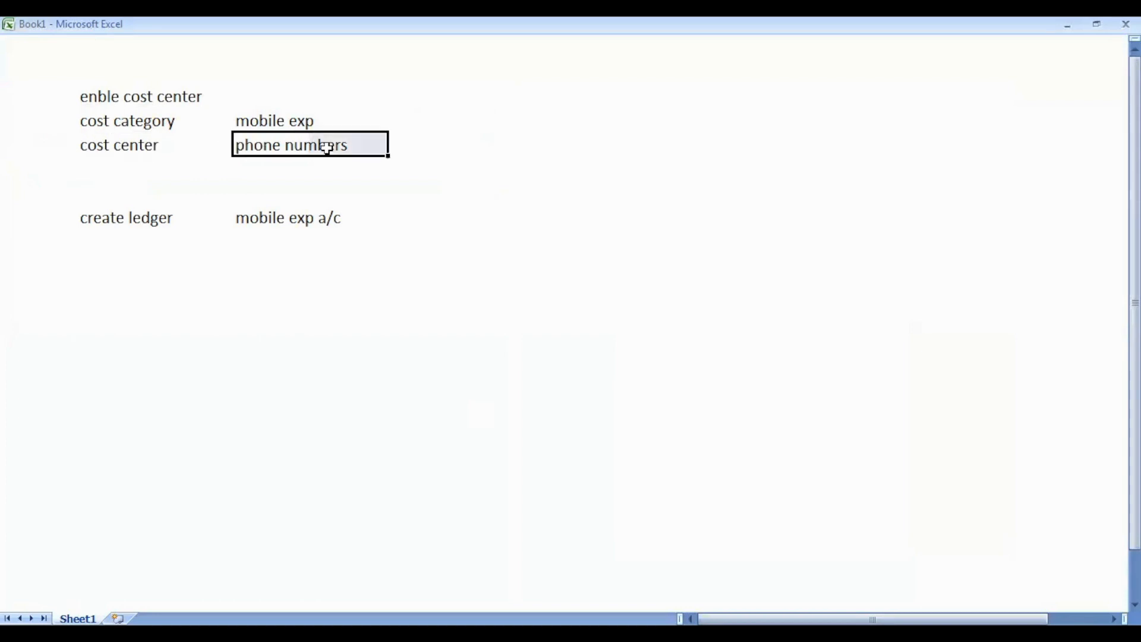
click(90, 216)
click(260, 223)
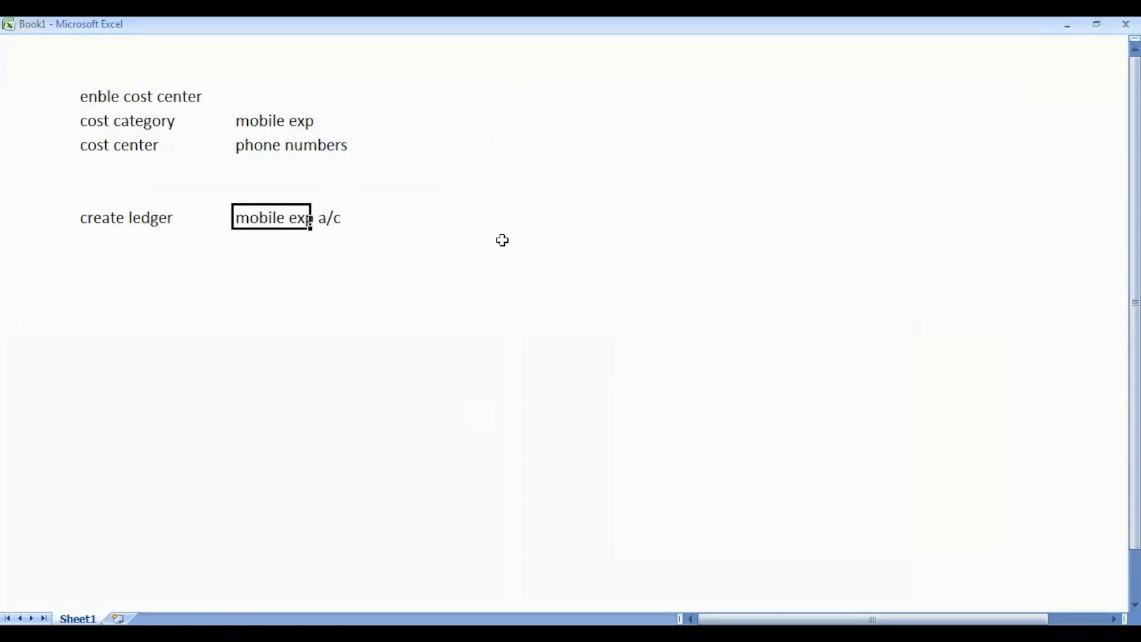
- Back in TallyPrime, bring up the masters to create list with Ledger highlighted
key(alt+Tab)
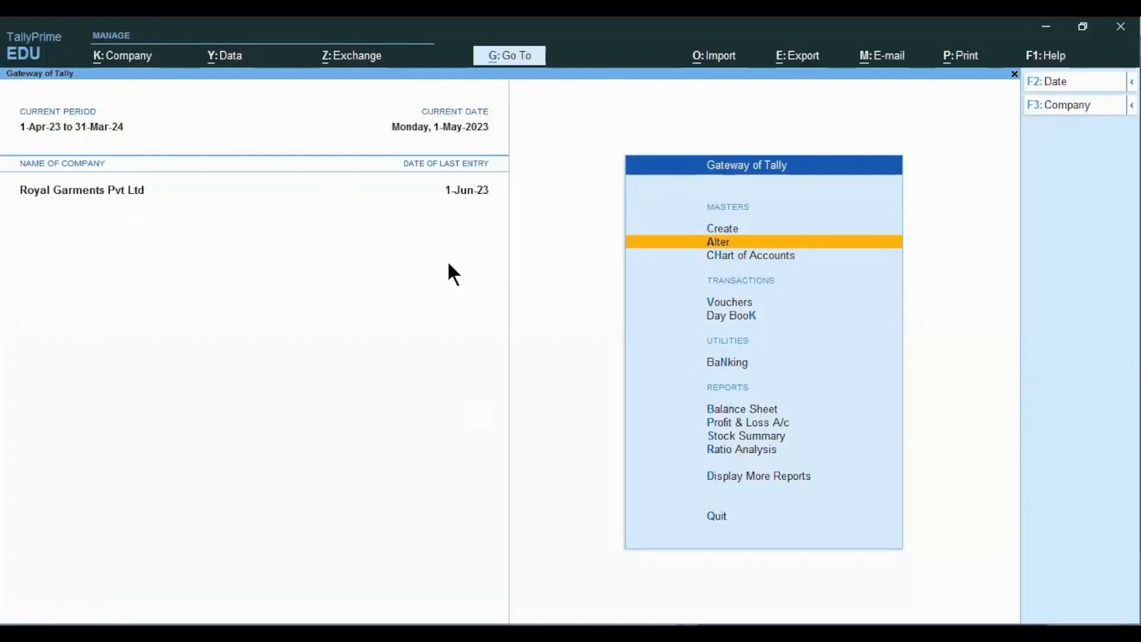
key(c)
key(Down)
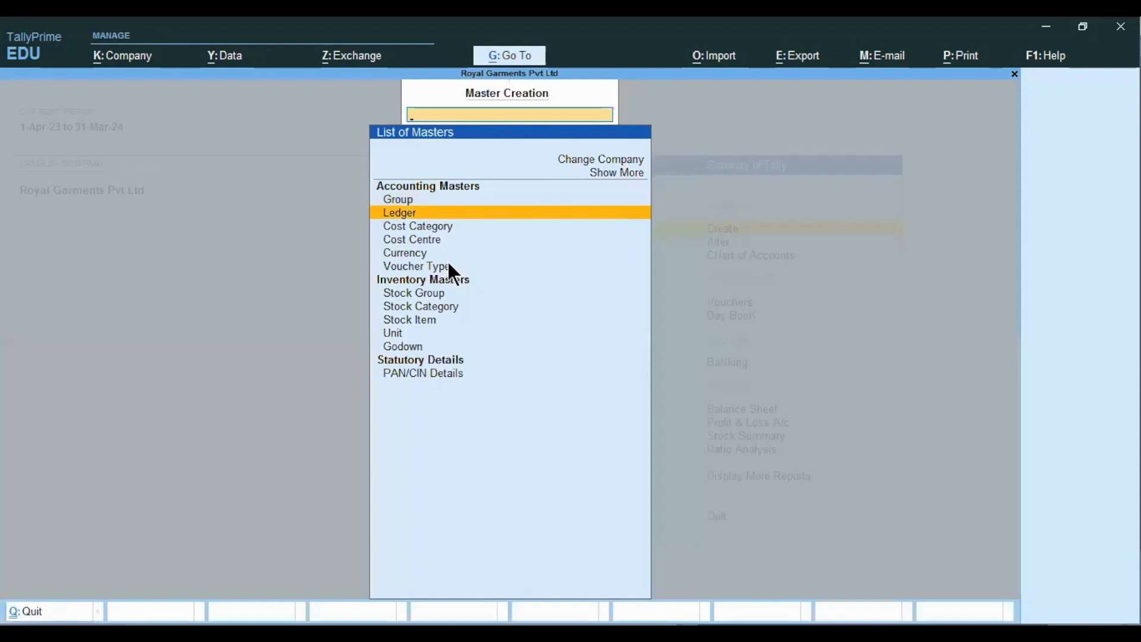
- Create the 'Mobile Exp A/c' ledger under Indirect Expenses with cost centres applicable set to Yes
key(Return)
text(Mo)
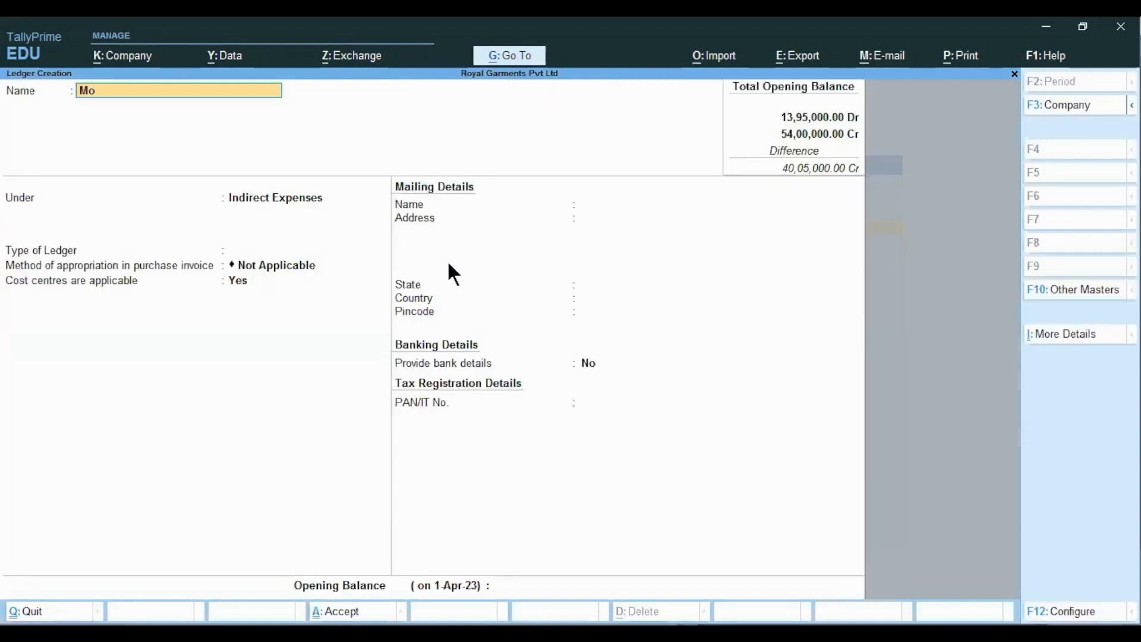
text(bile Exp A/c)
key(Return)
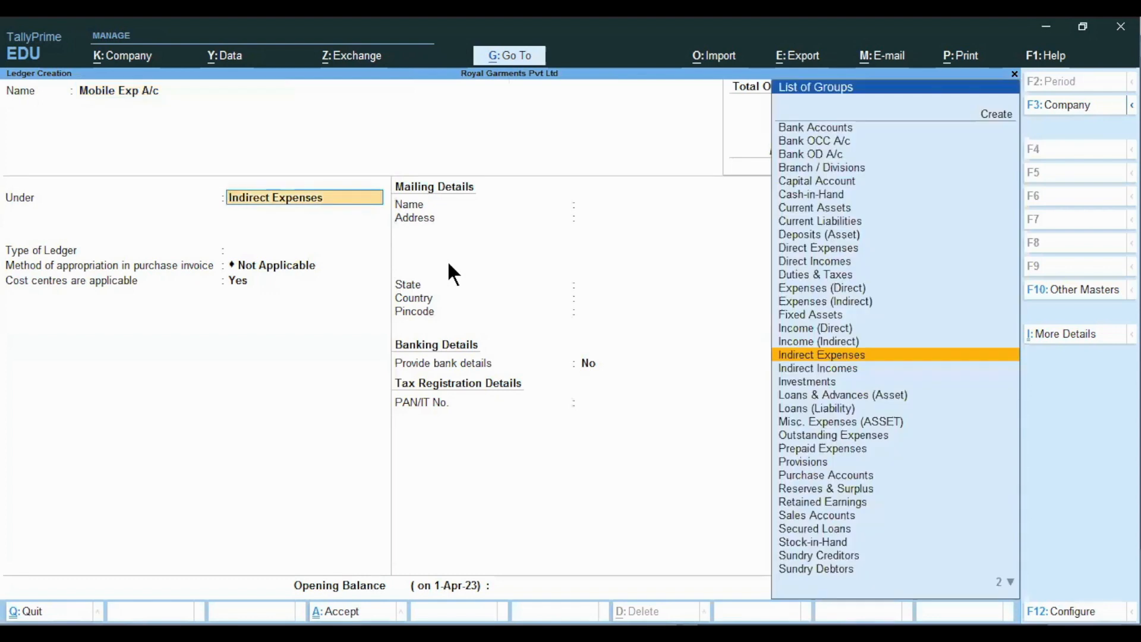
key(Return)
key(Return)
key(Return)
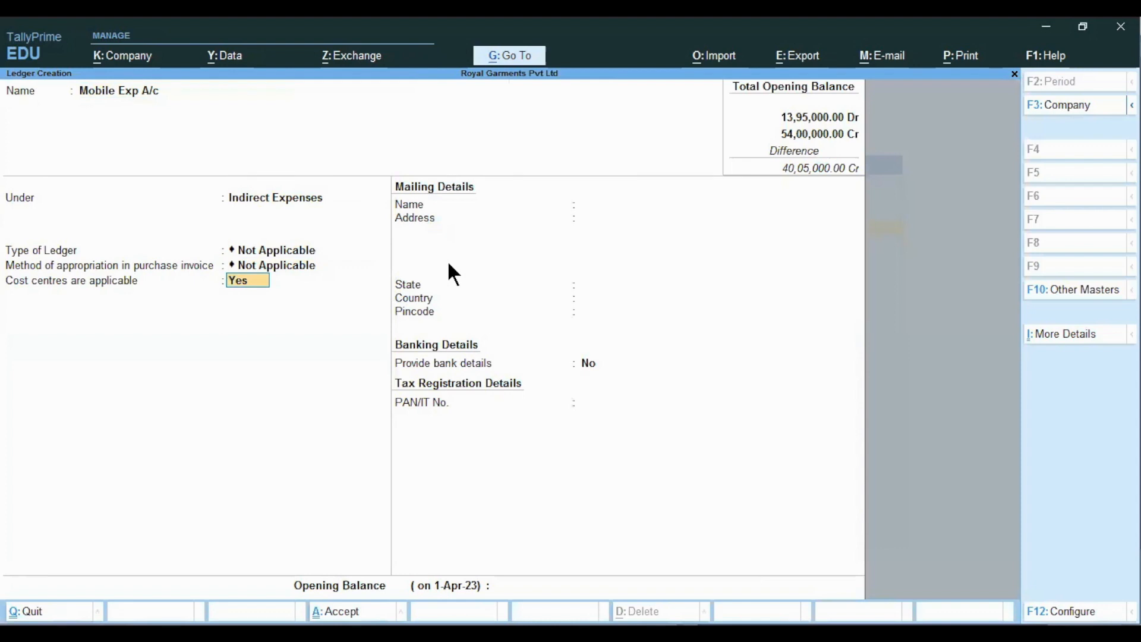
text(y)
key(Return)
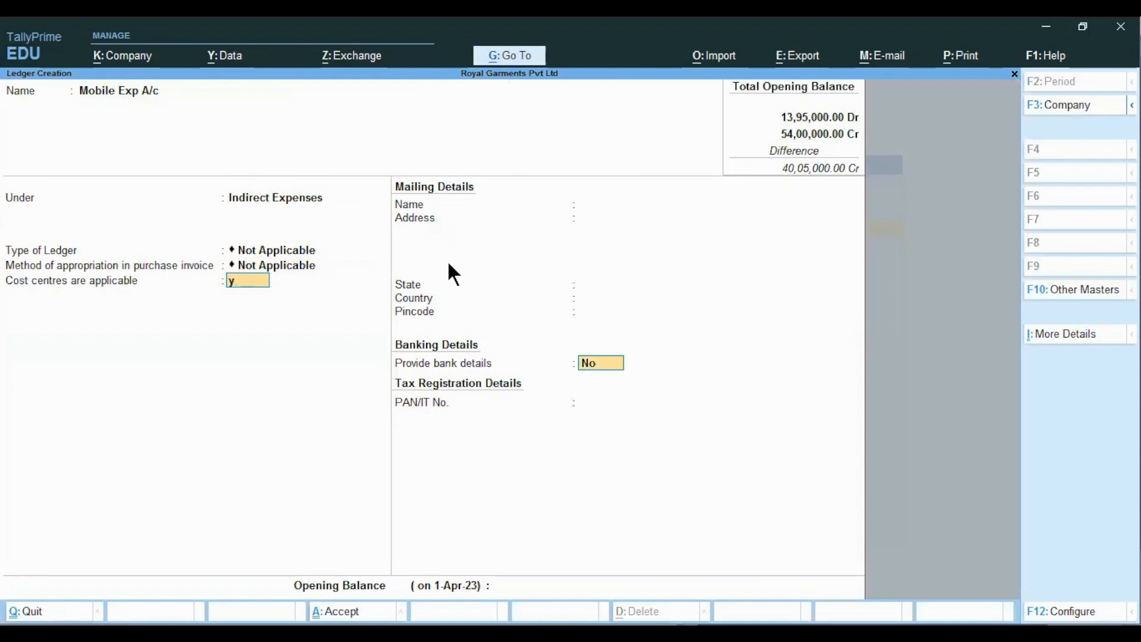
key(Return)
key(Return)
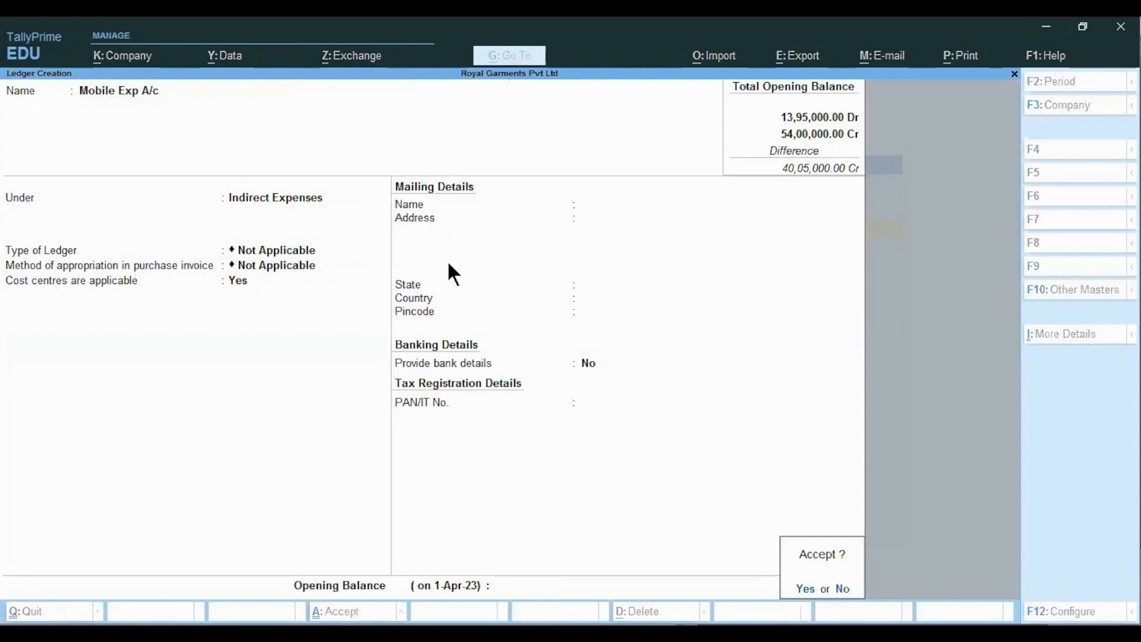
key(Return)
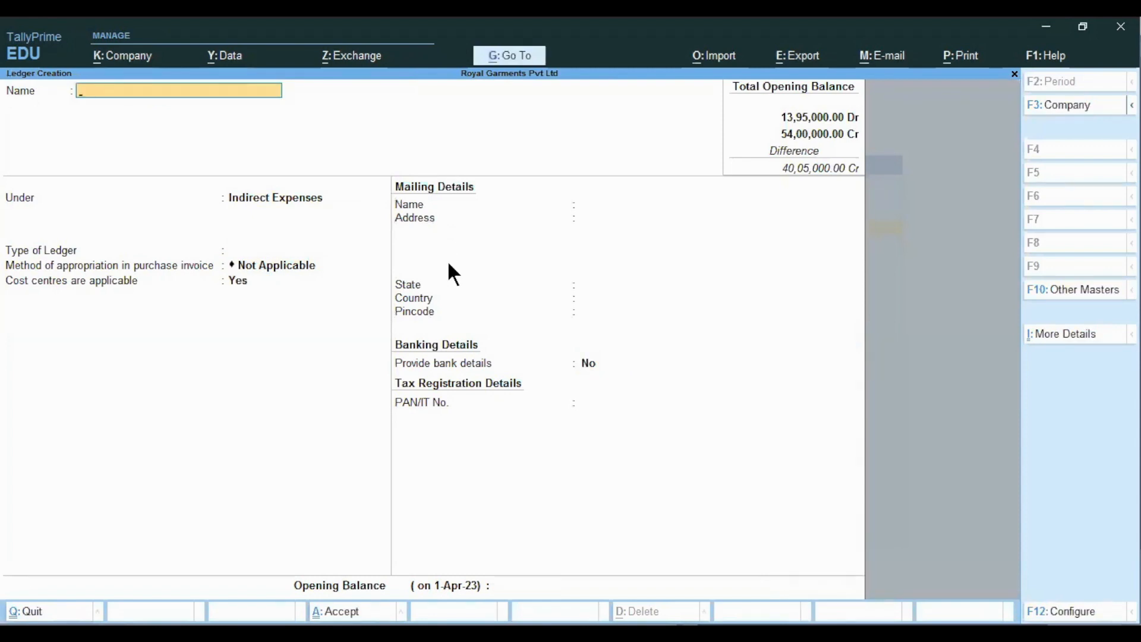
key(Escape)
key(Return)
key(Escape)
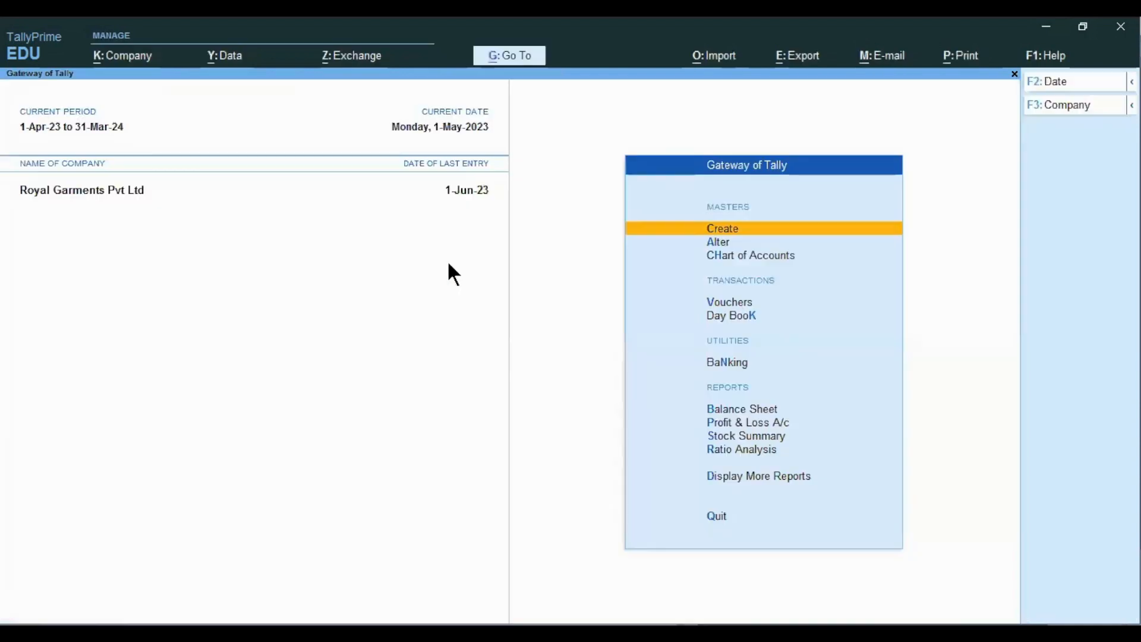
- Check the next step in the Excel notes, then start a new Payment voucher
key(alt+Tab)
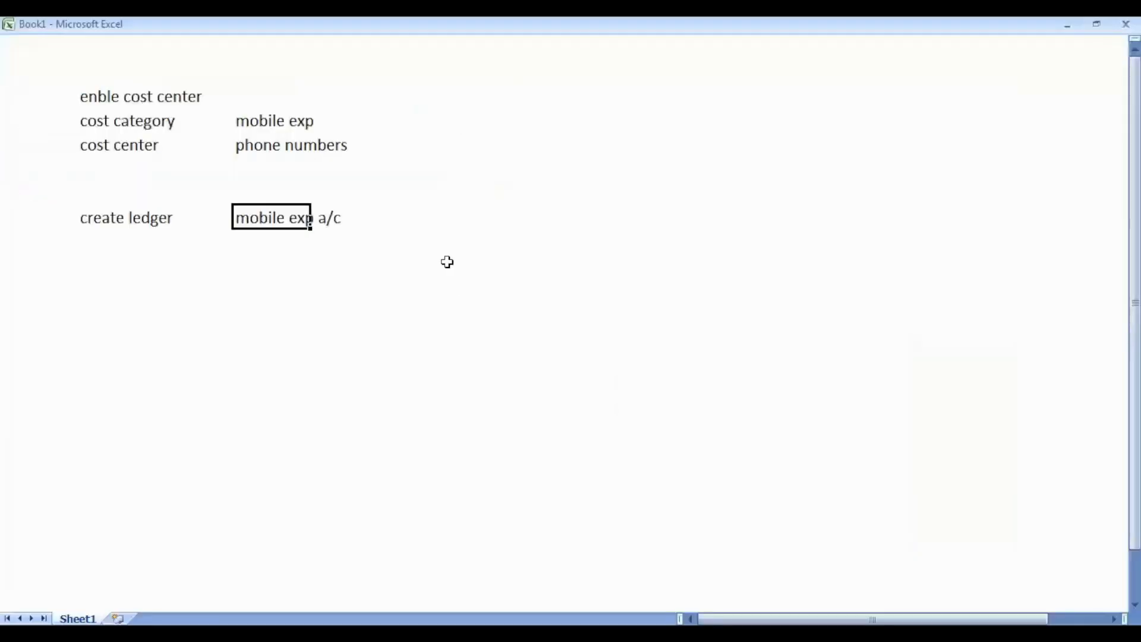
key(Down)
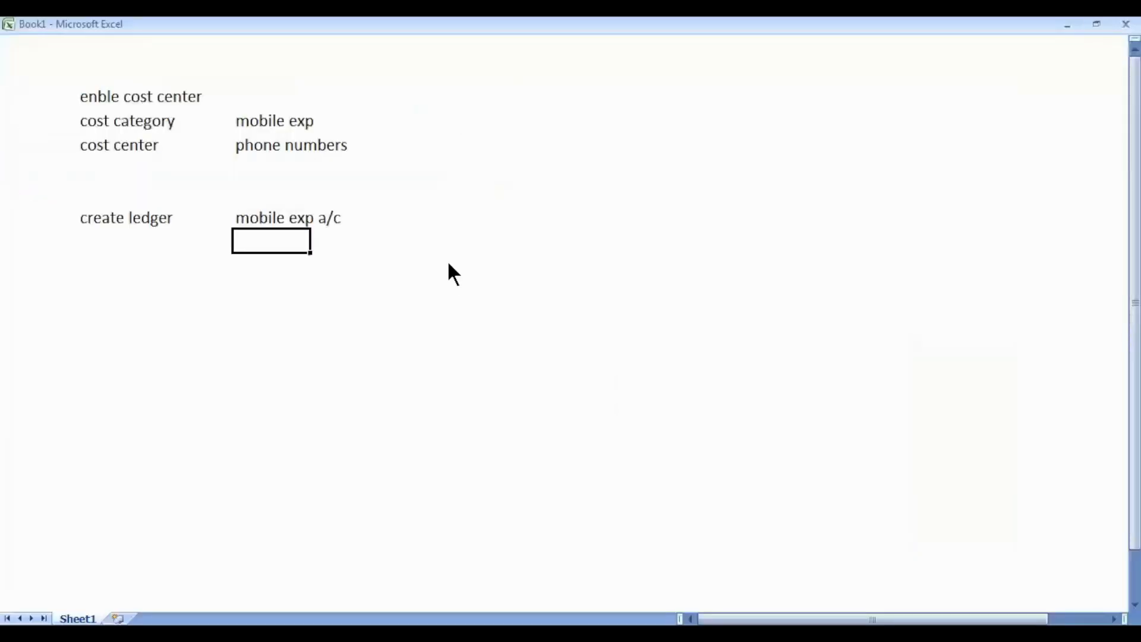
key(alt+Tab)
key(Down)
key(Down)
key(Down)
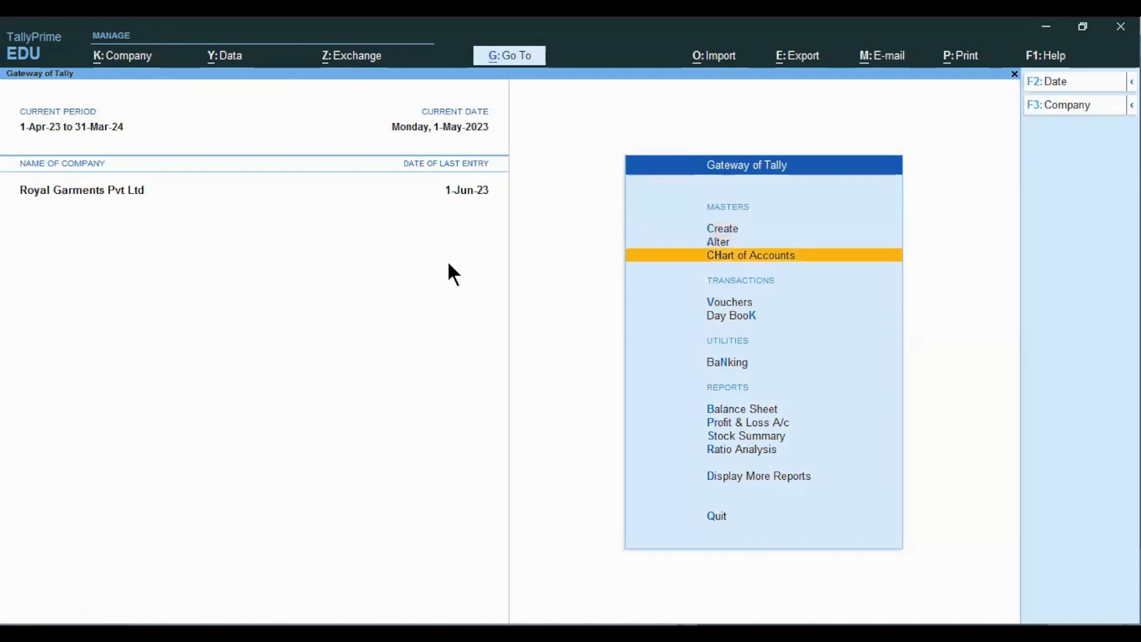
key(Return)
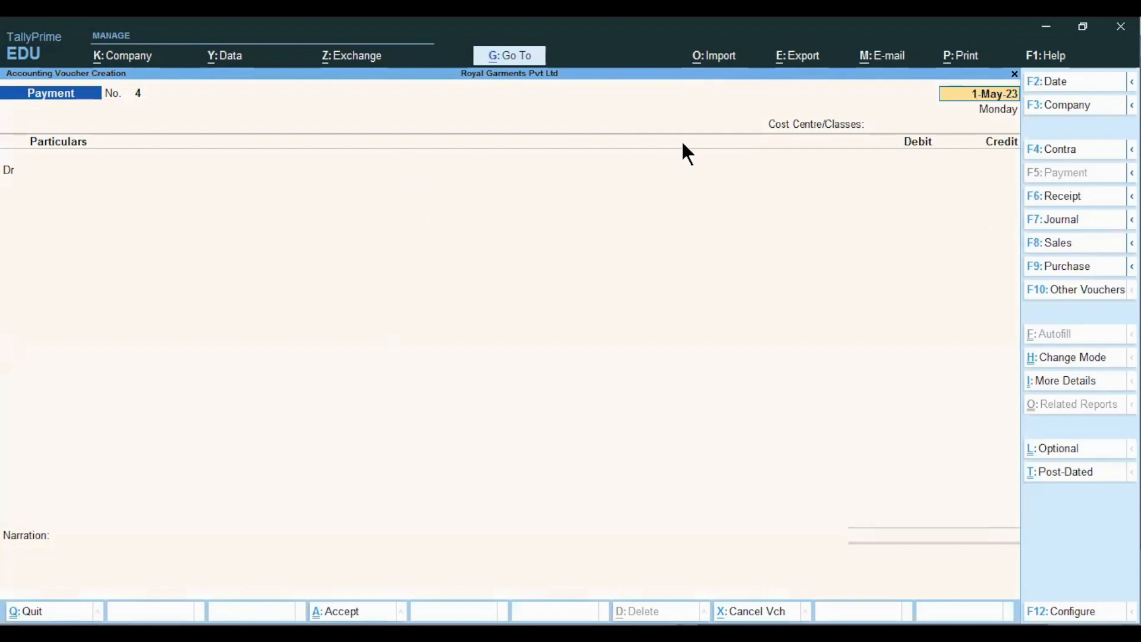
- Date the payment voucher 2-May-23 and select Mobile Exp A/c as the debit ledger
text(2)
key(Return)
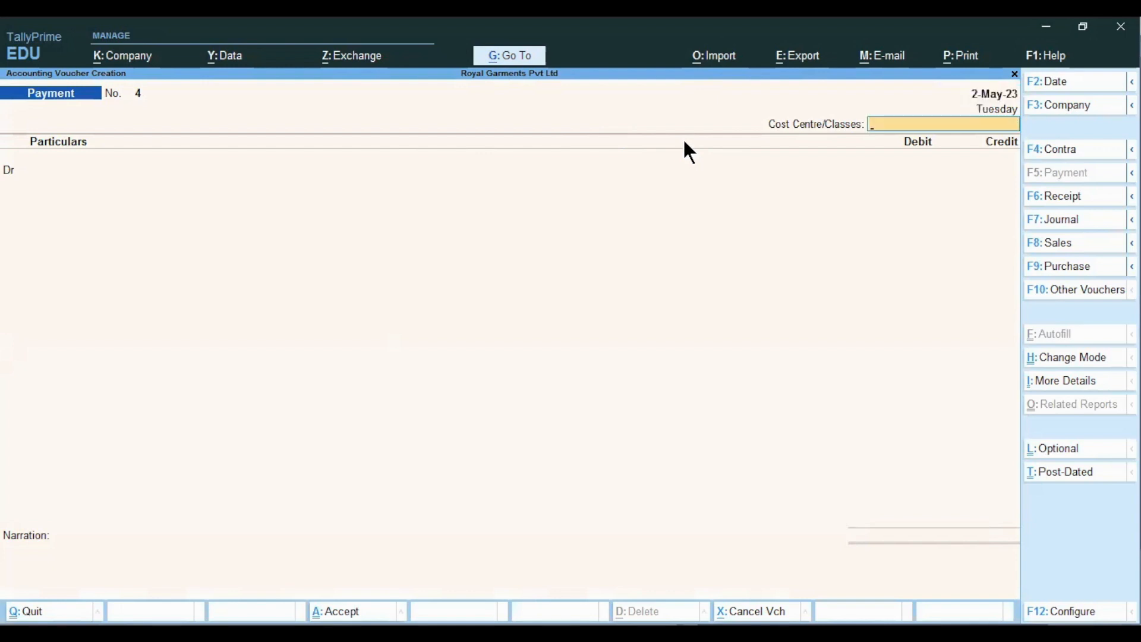
key(Return)
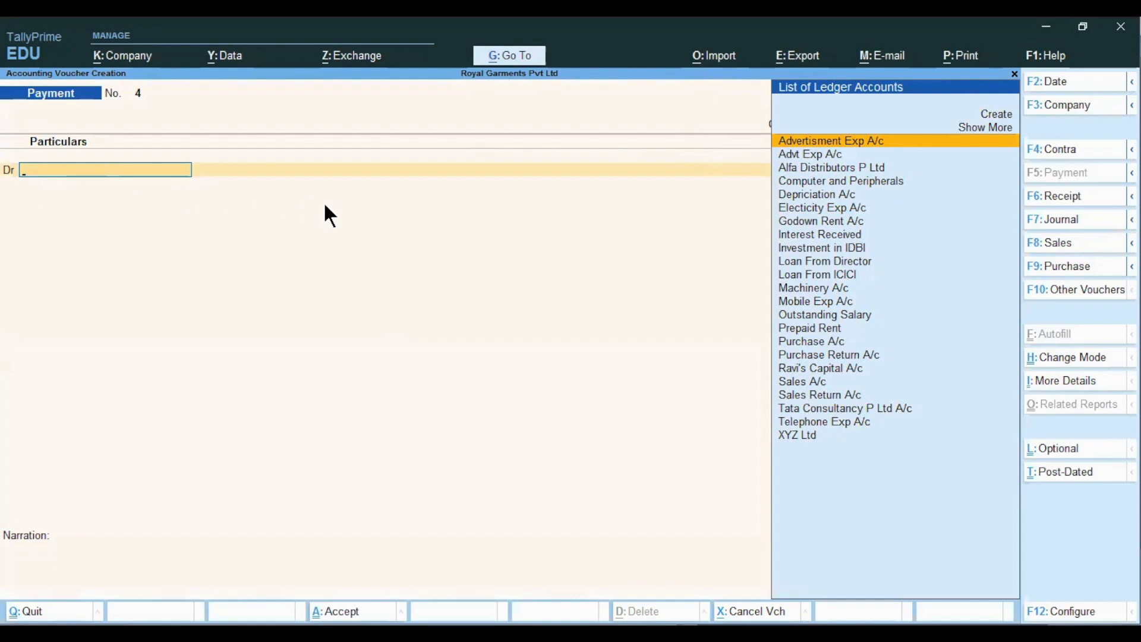
text(M)
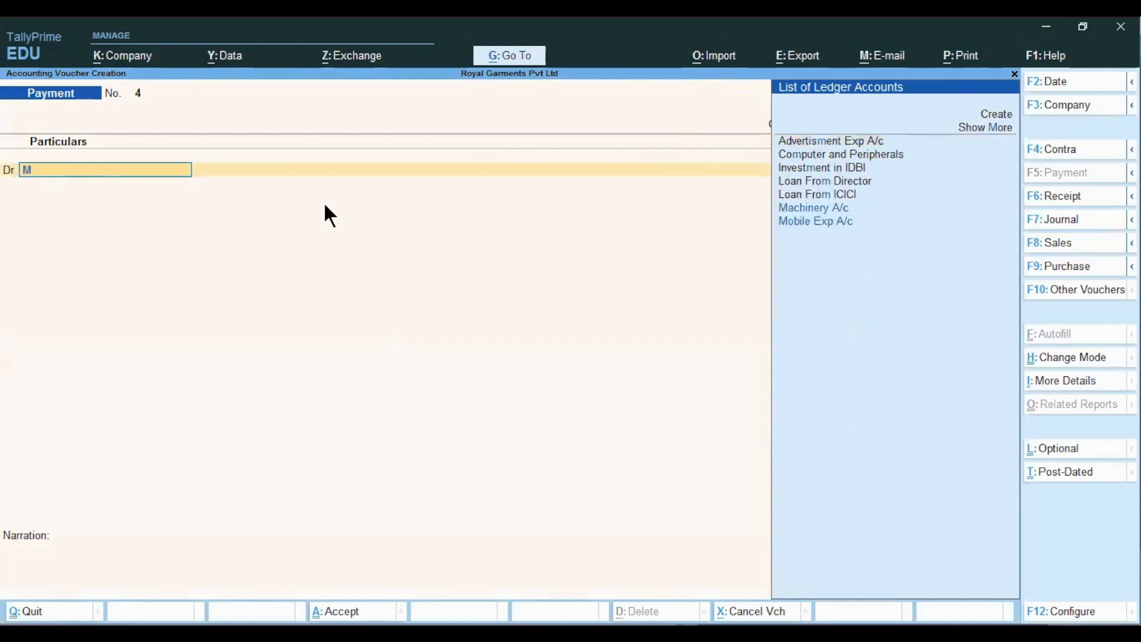
key(Down)
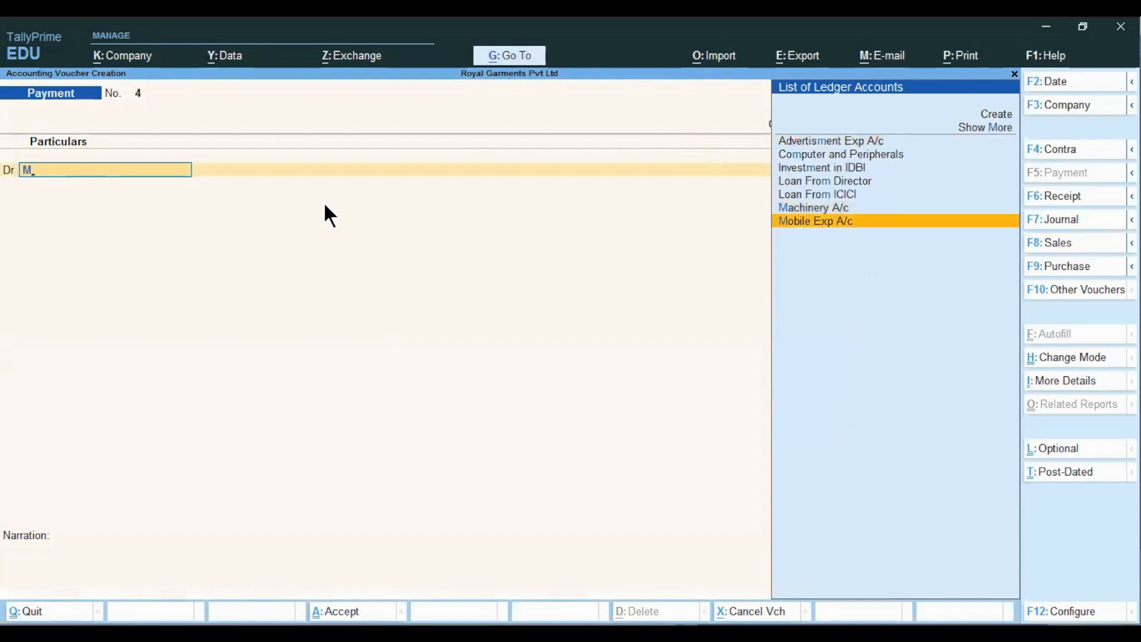
key(Return)
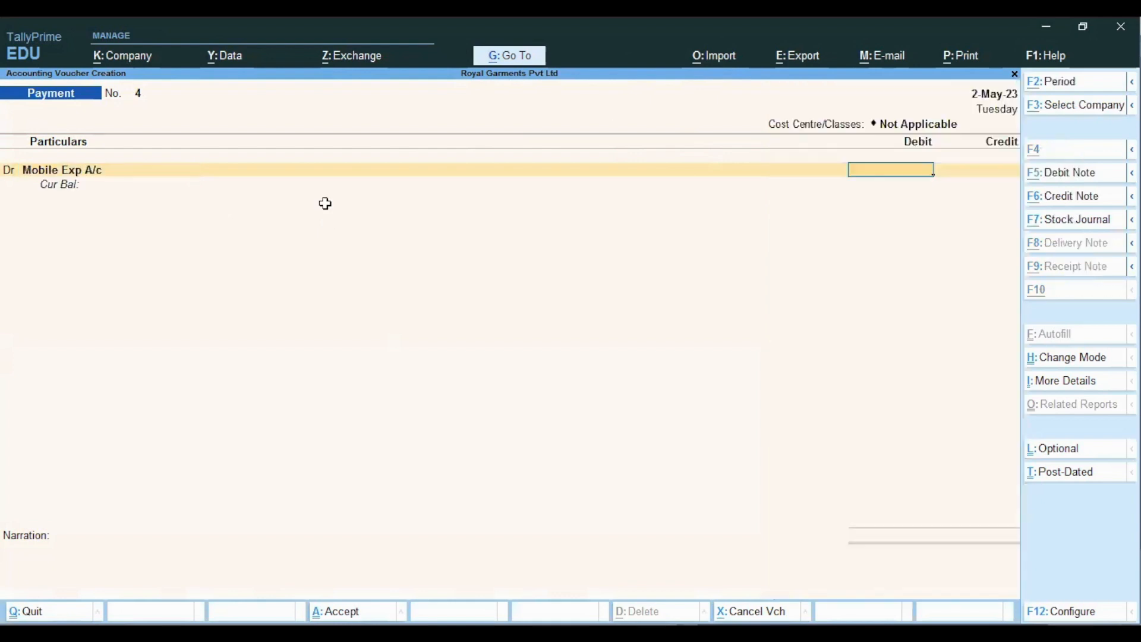
- Check the Excel notes and the mobile-bill amounts on the slide before returning to the voucher
key(alt+Tab)
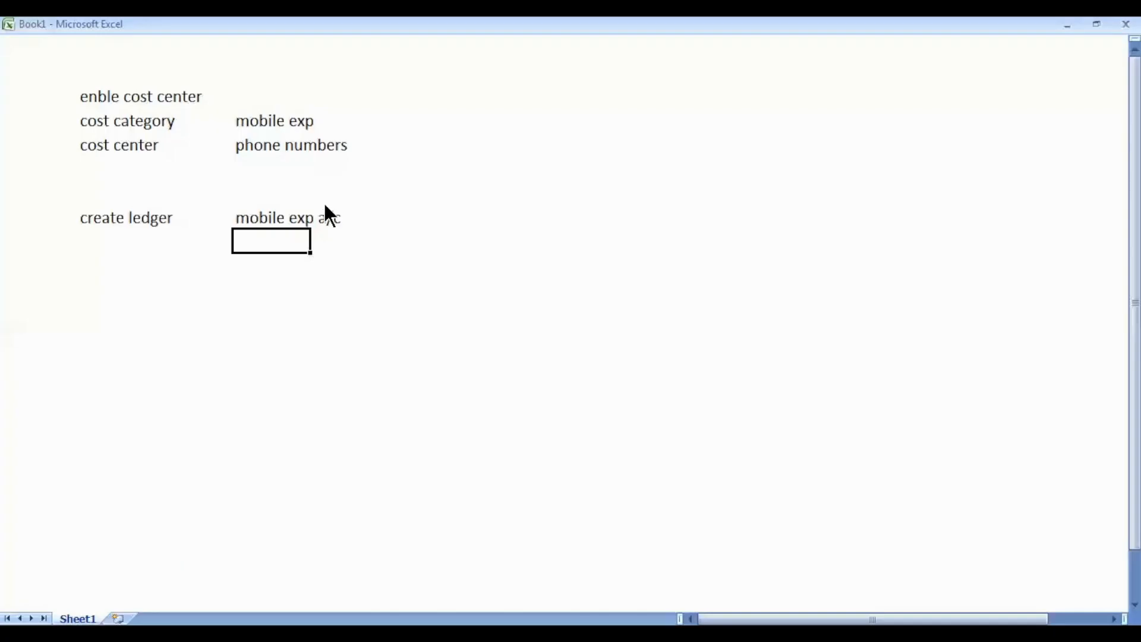
key(alt+Tab)
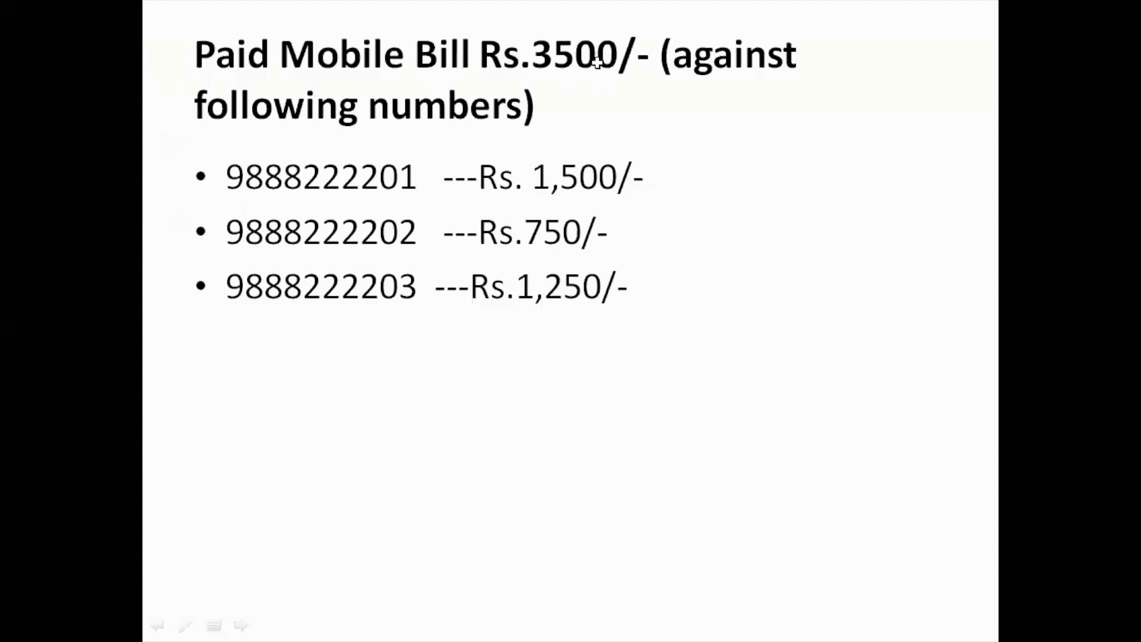
key(alt+Tab)
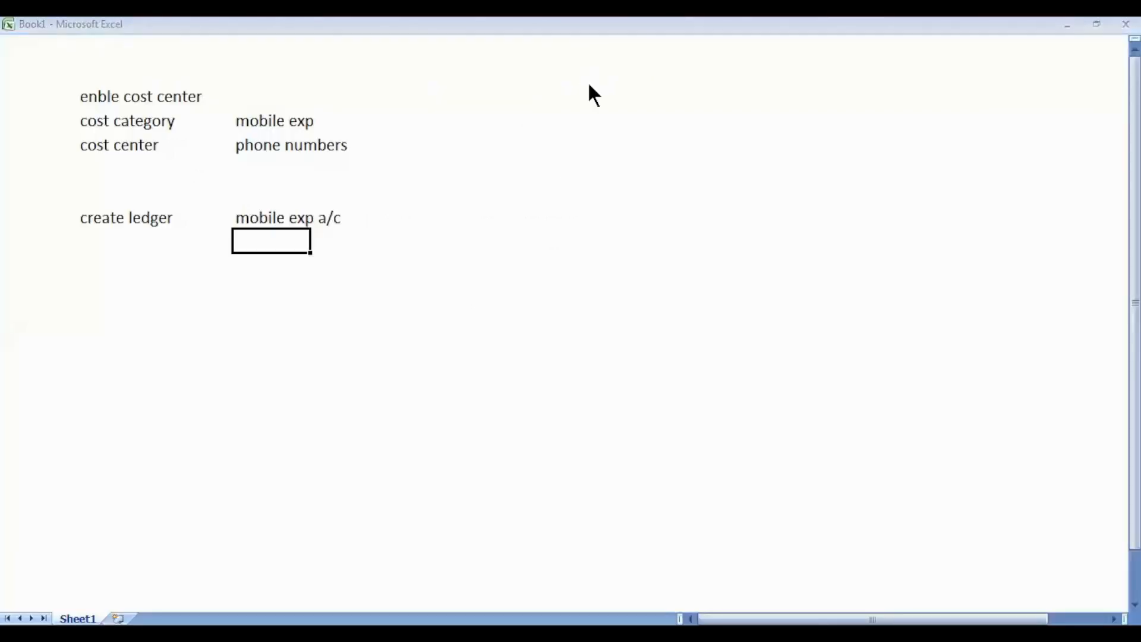
key(alt+Tab)
- Enter the 3,500 Mobile Exp debit and choose the Mobile Exp cost category
text(3500)
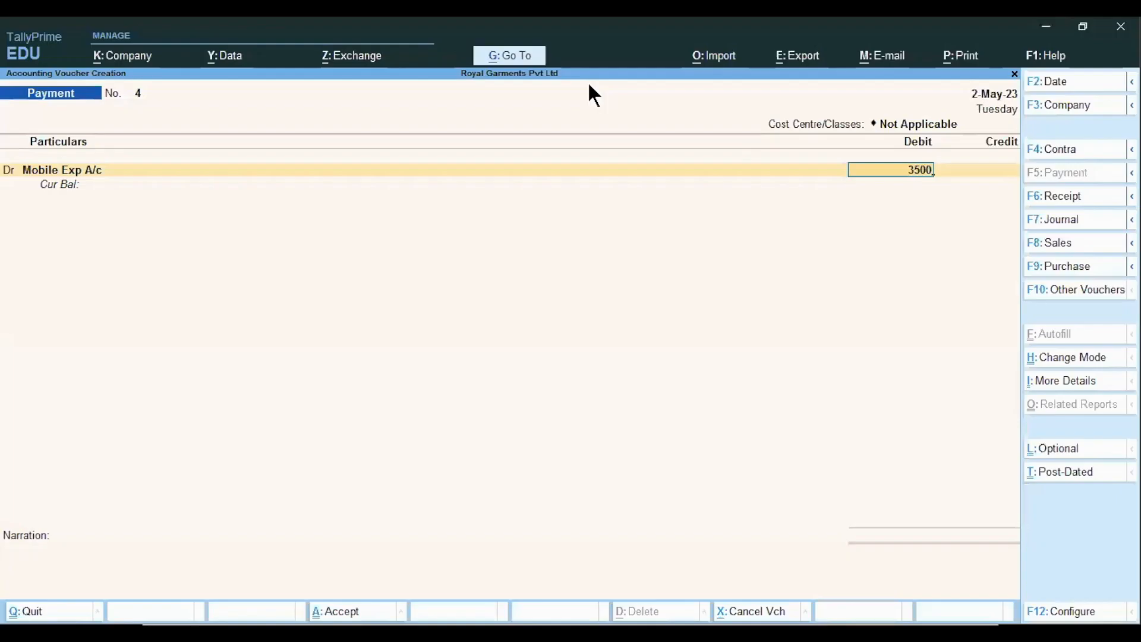
key(Return)
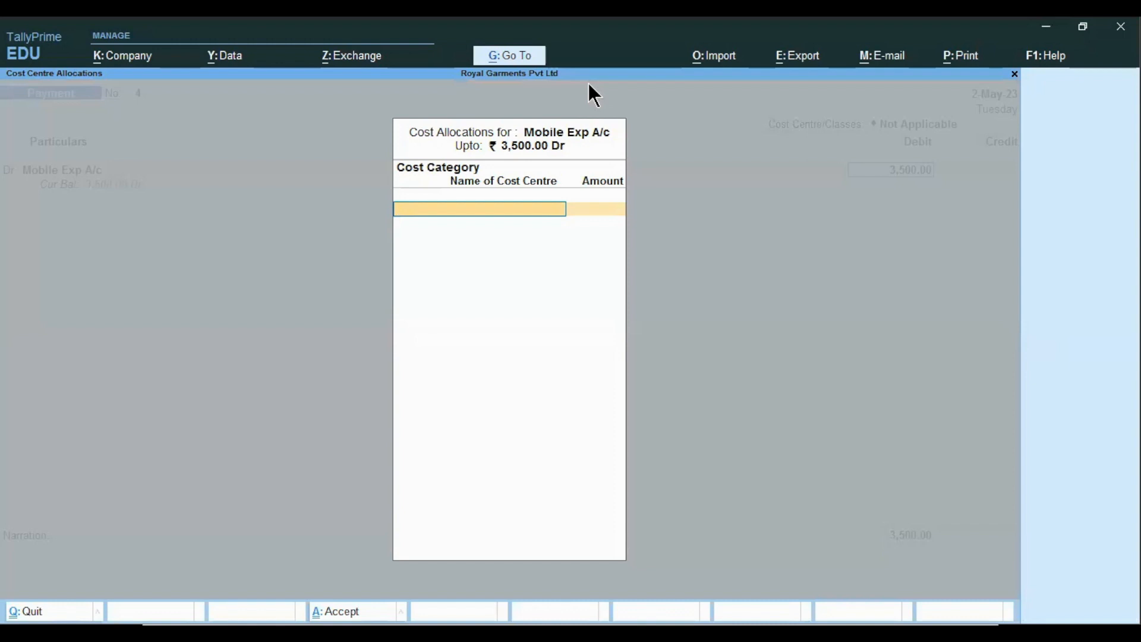
key(space)
key(Down)
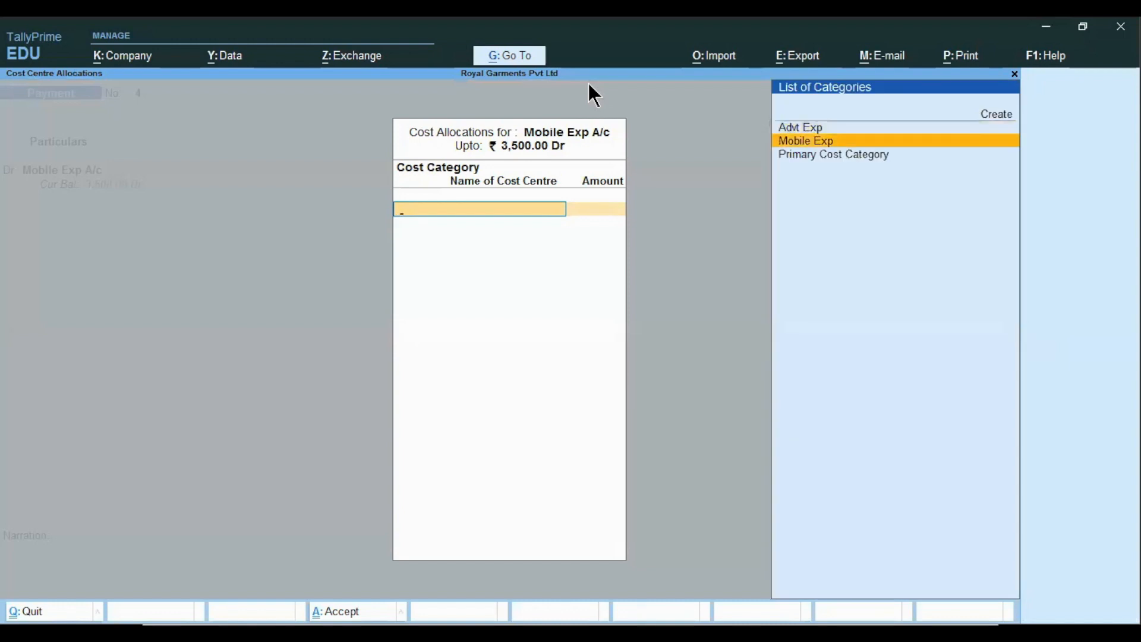
key(Return)
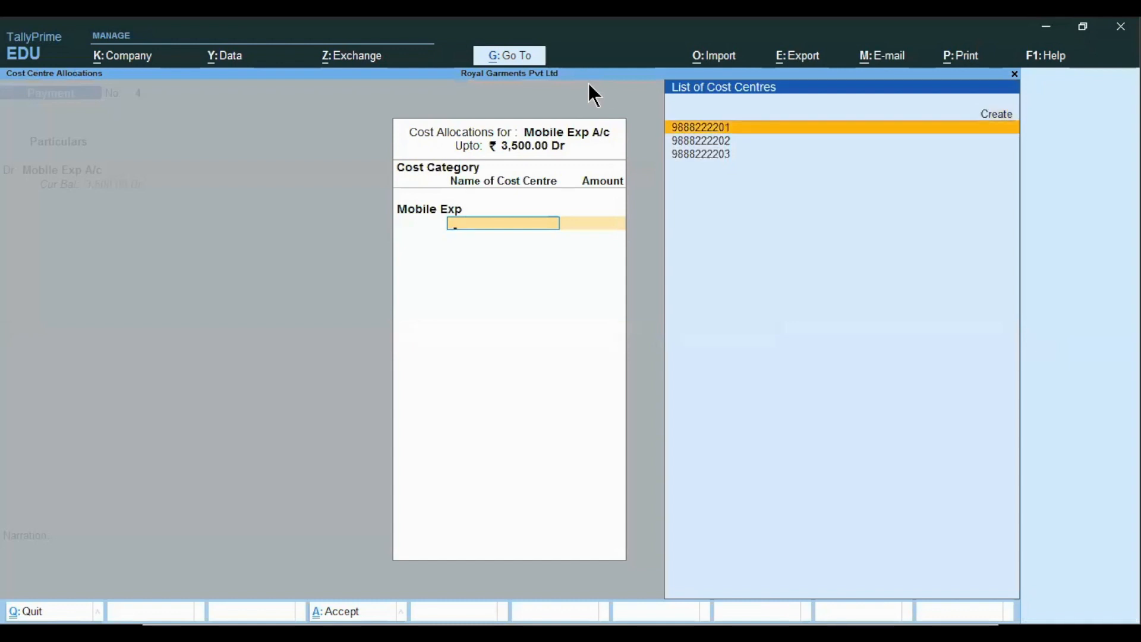
- Allocate 1,500, 750 and 1,250 to the three phone-number cost centres
key(Return)
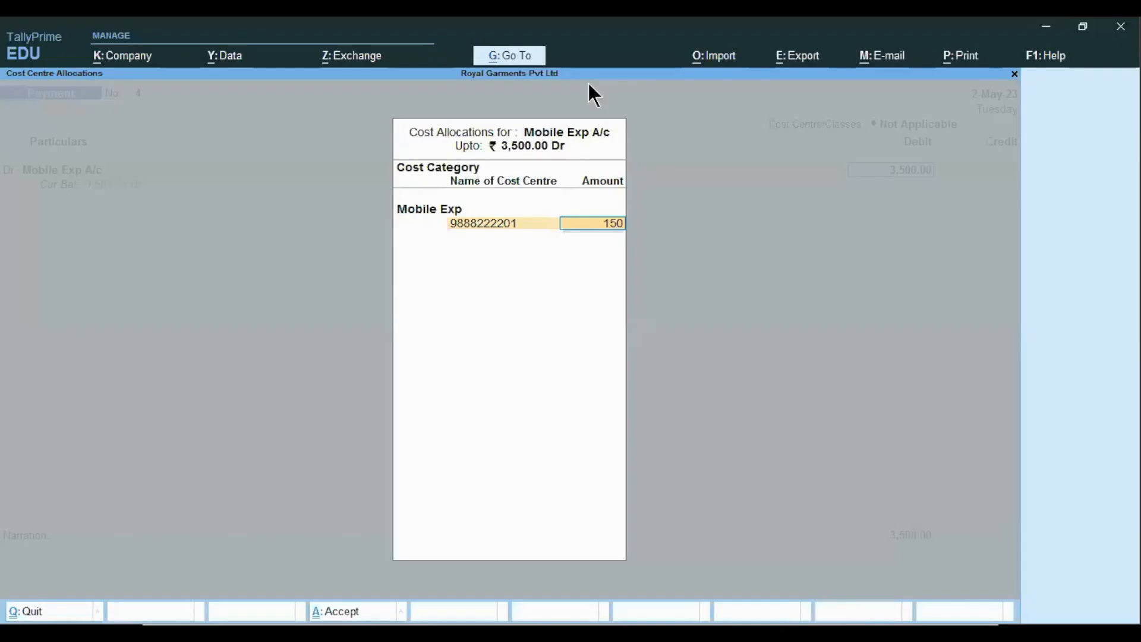
text(00.00)
key(Return)
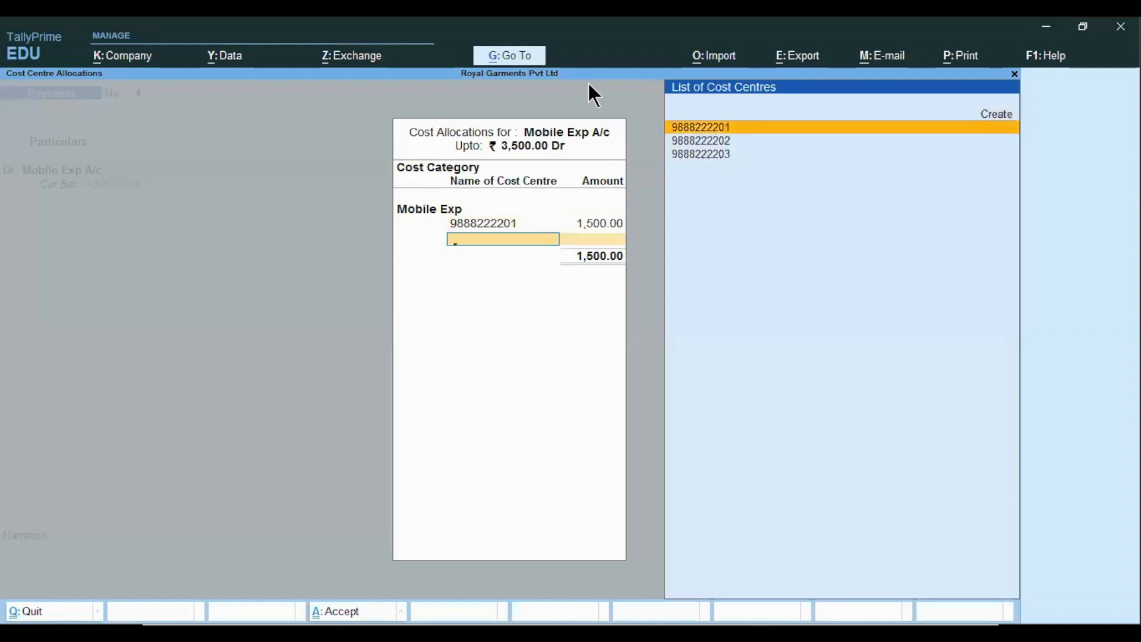
key(Down)
key(Return)
text(750)
key(Return)
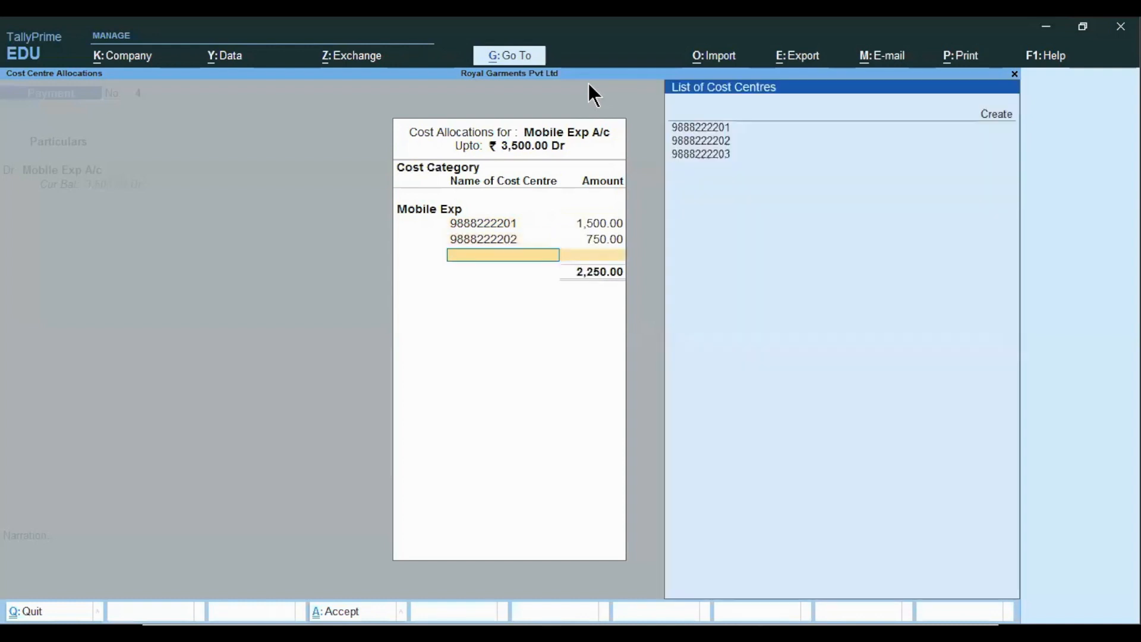
key(Down)
key(Down)
key(Return)
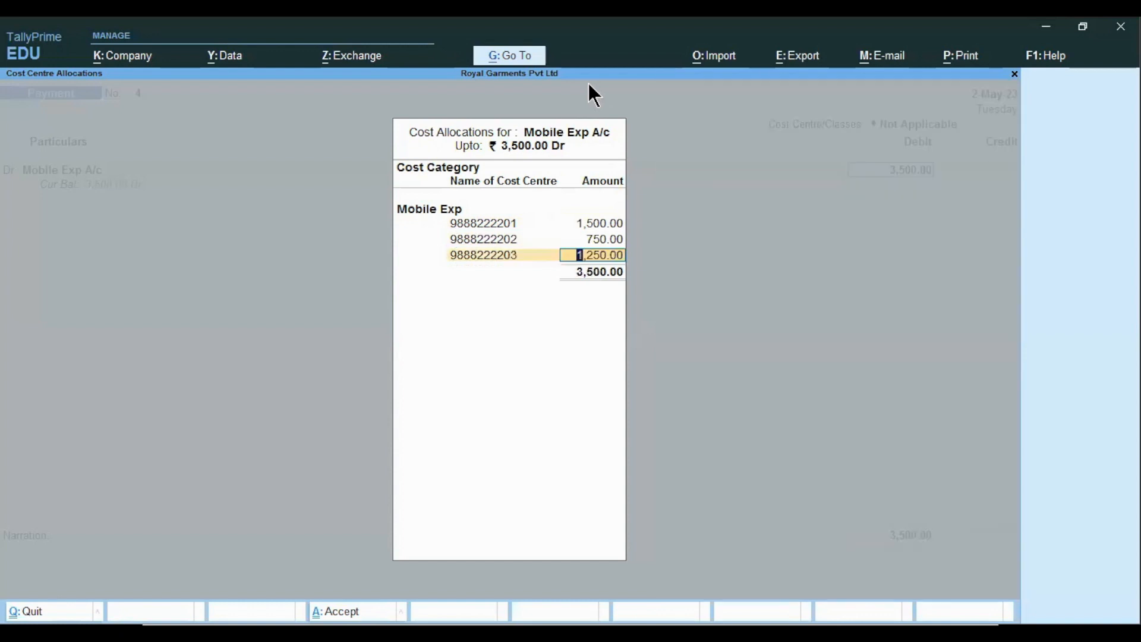
key(Return)
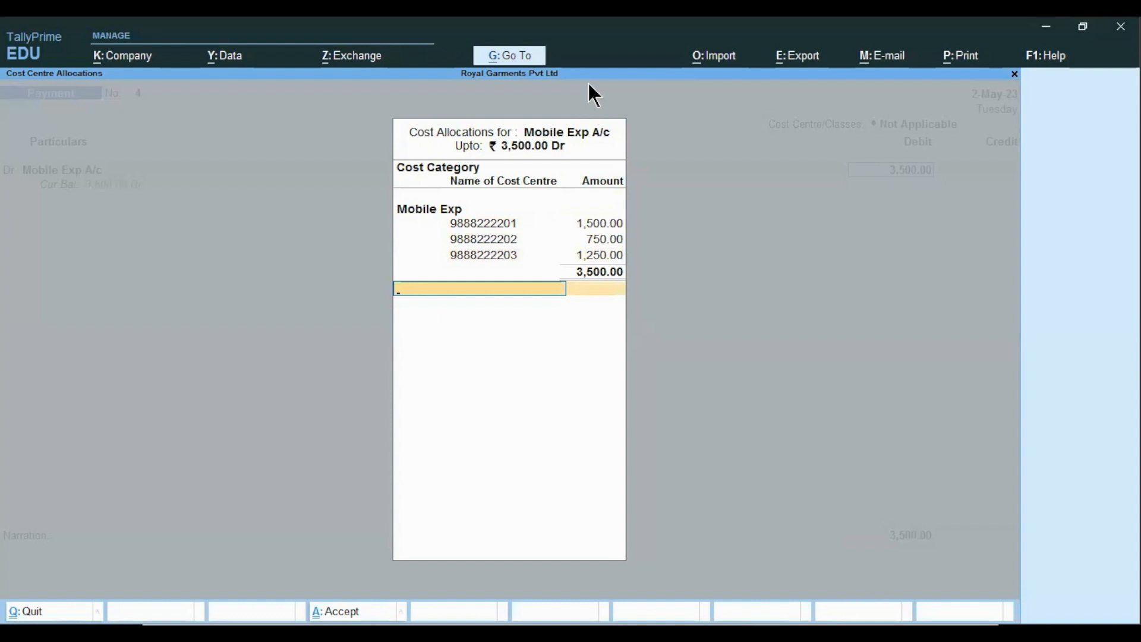
key(Return)
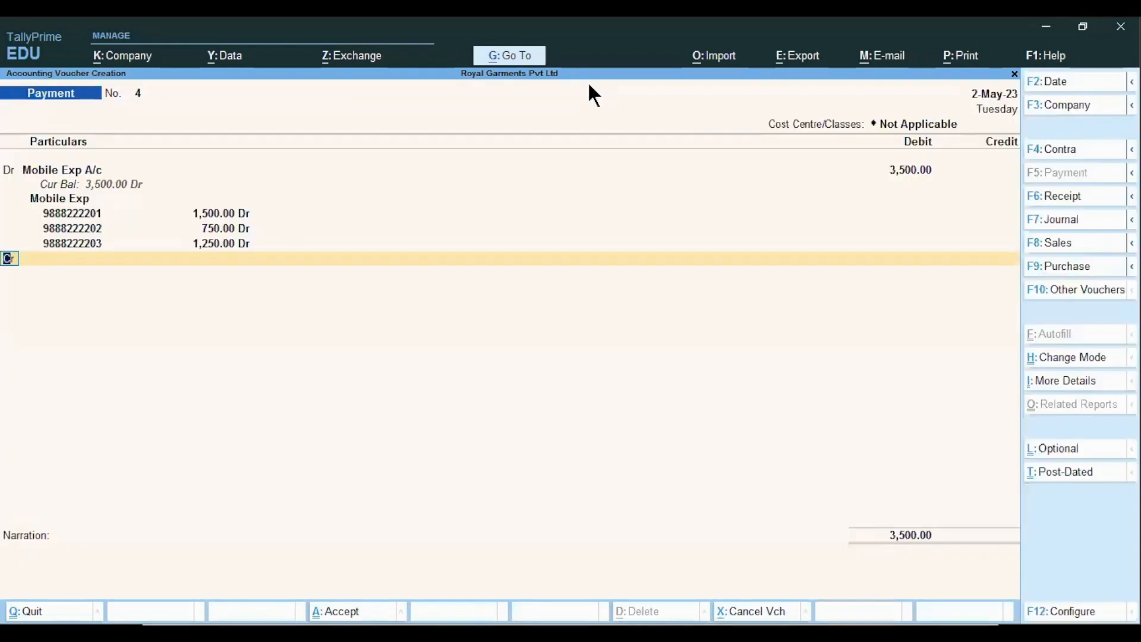
- Credit Cash 3,500, add narration 'being mobile exp paid', and save the voucher
key(Return)
text(cash)
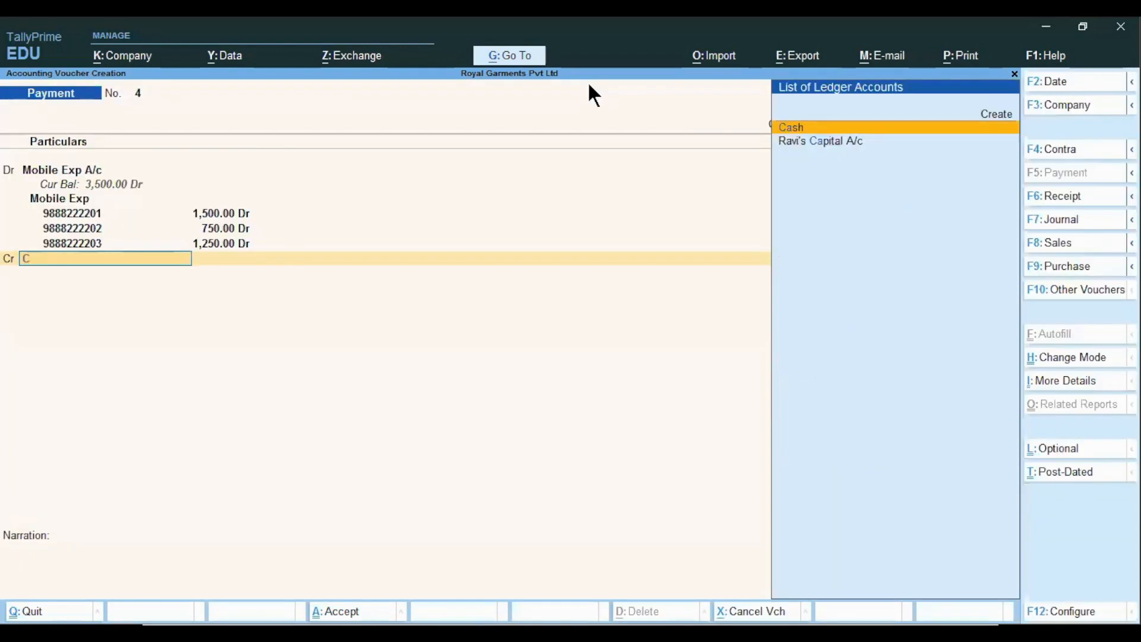
key(Return)
key(Return)
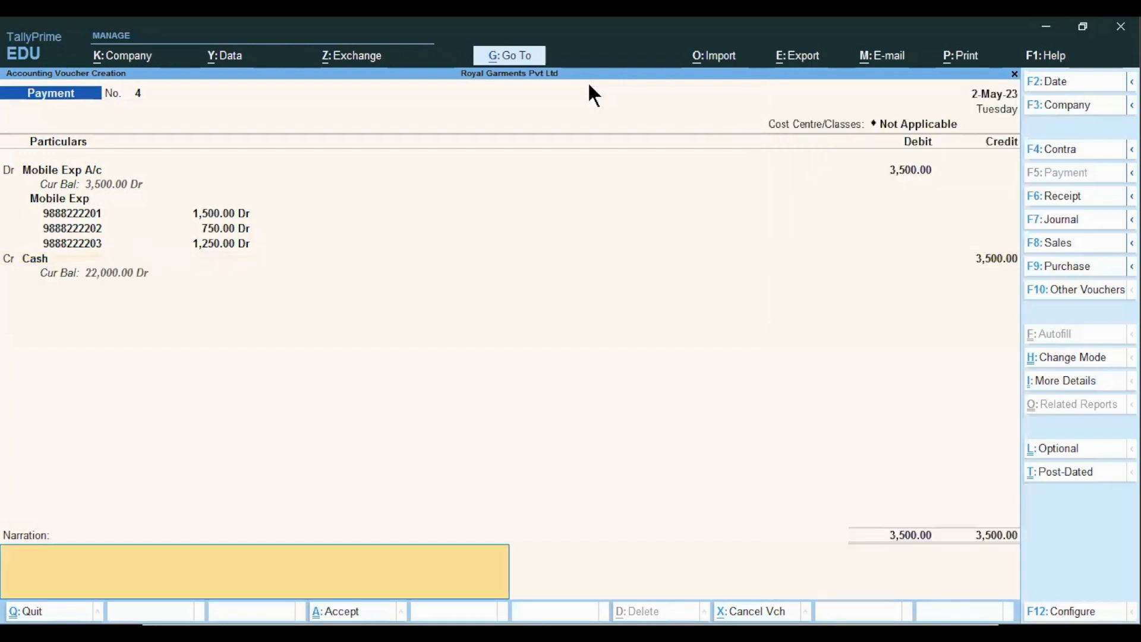
text(being mobile exp paid)
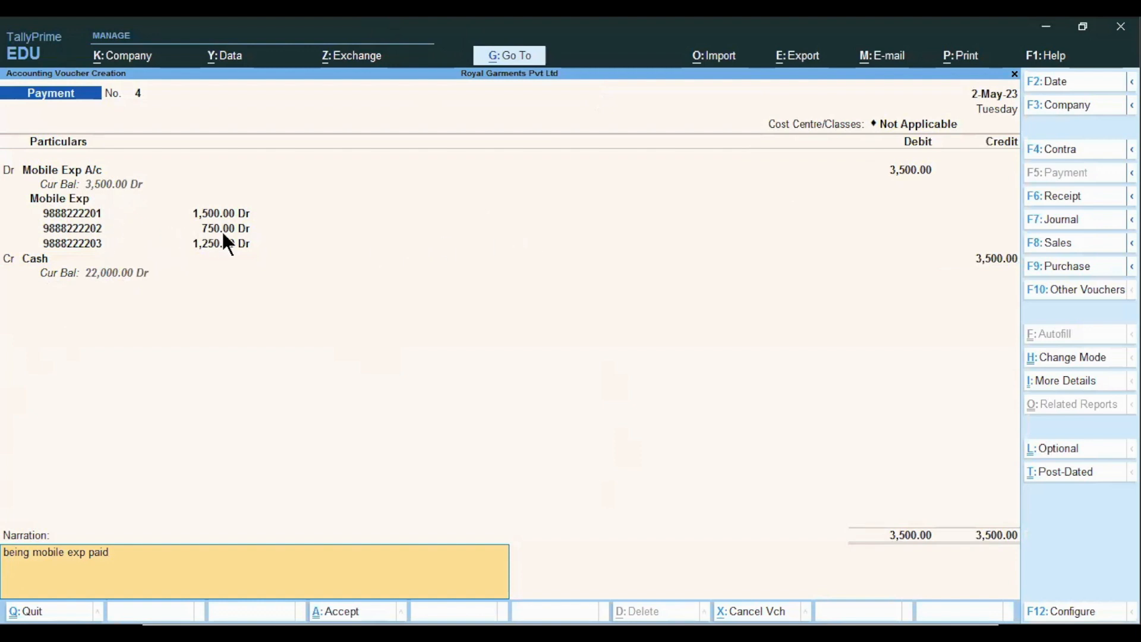
key(Return)
key(Return)
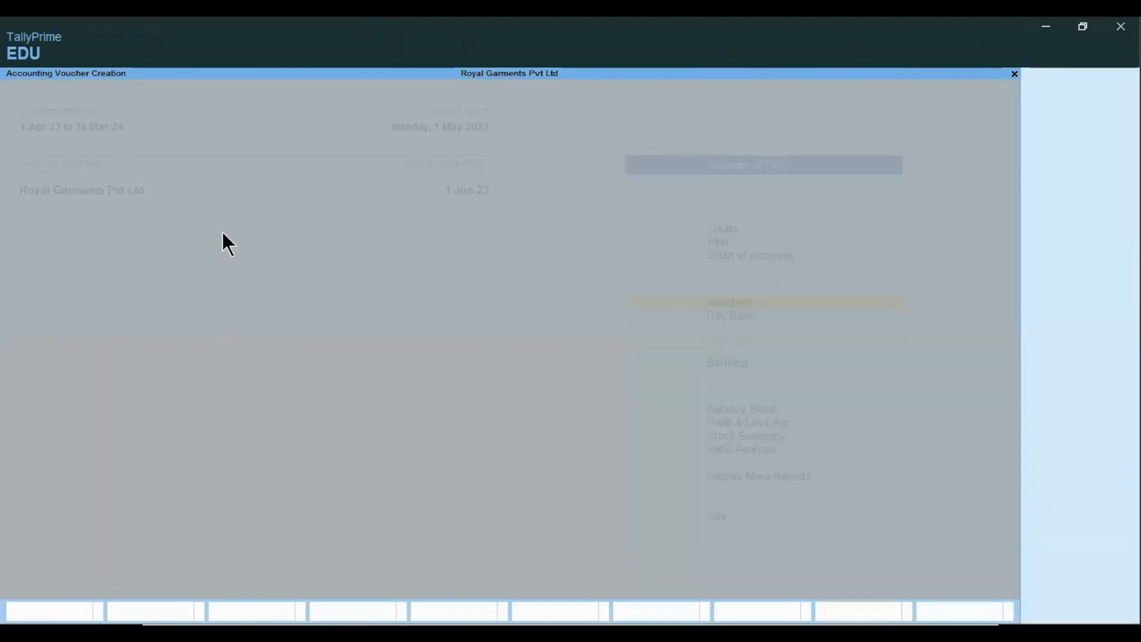
key(alt+Tab)
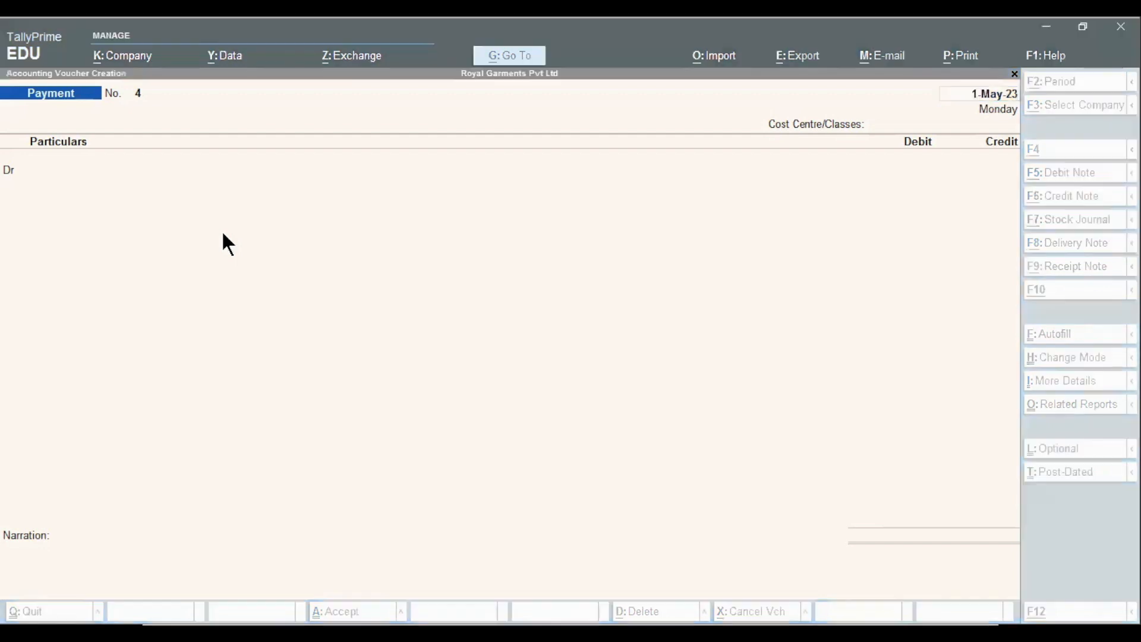
key(alt+Tab)
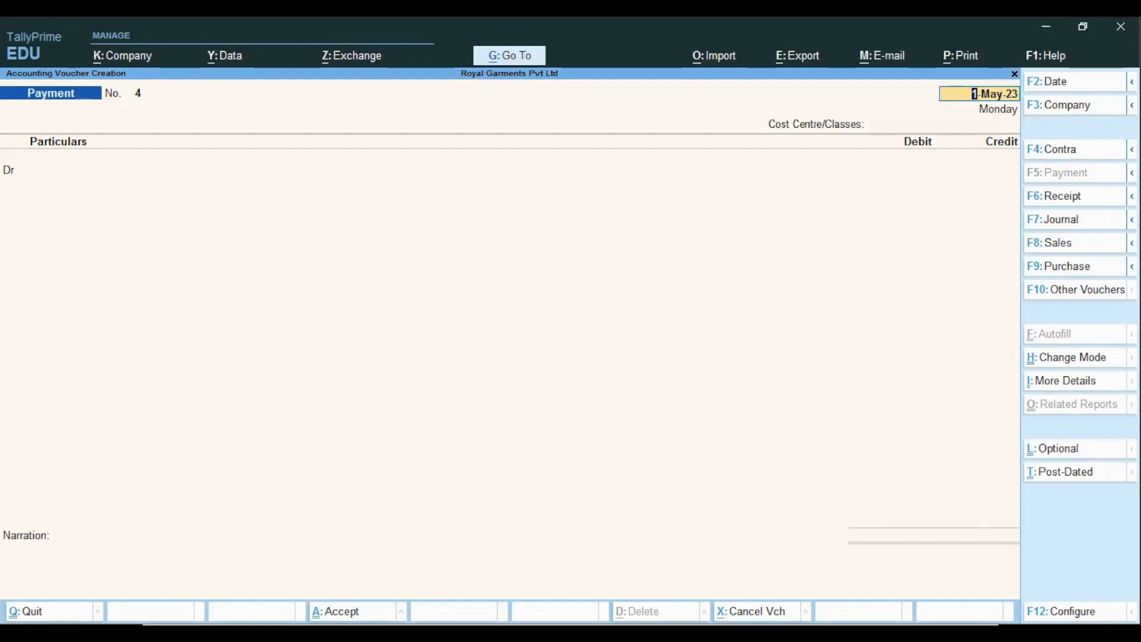
key(alt+Tab)
click(503, 589)
key(Escape)
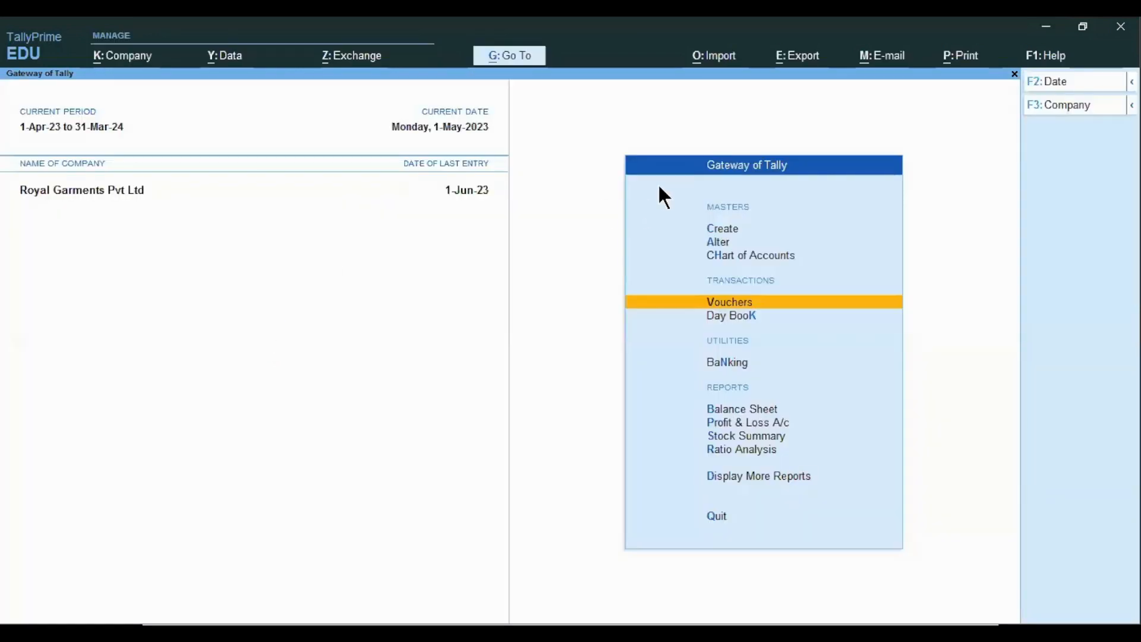
- Open Category Summary under Display More Reports > Statements of Accounts > Cost Centres
key(Down)
key(Down)
key(Down)
key(Down)
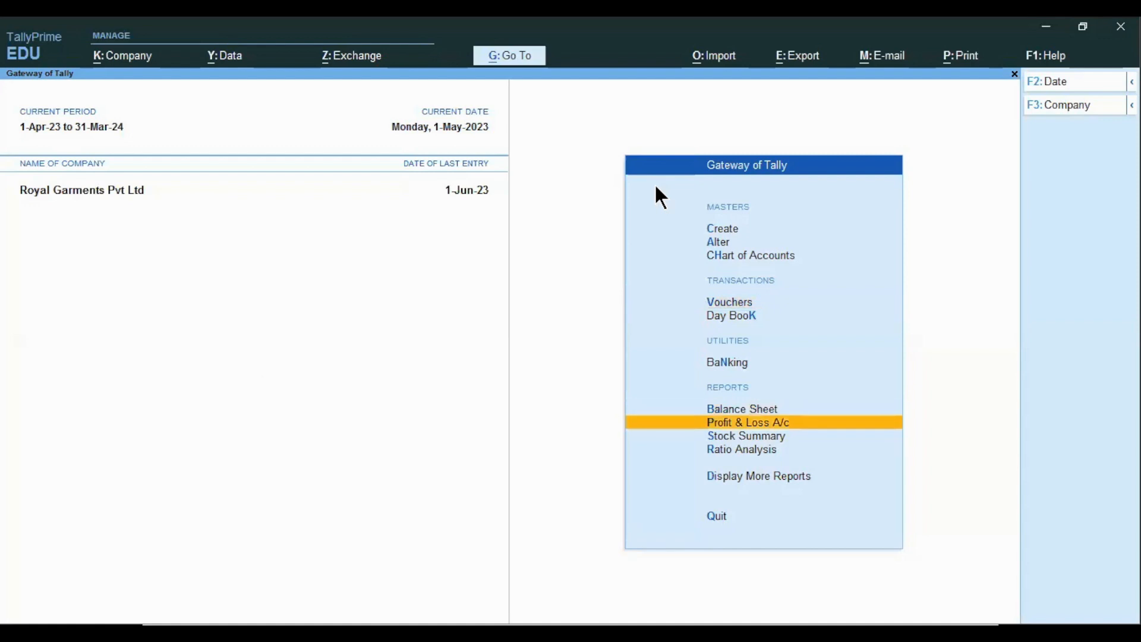
key(Down)
key(Down)
key(Down)
key(Return)
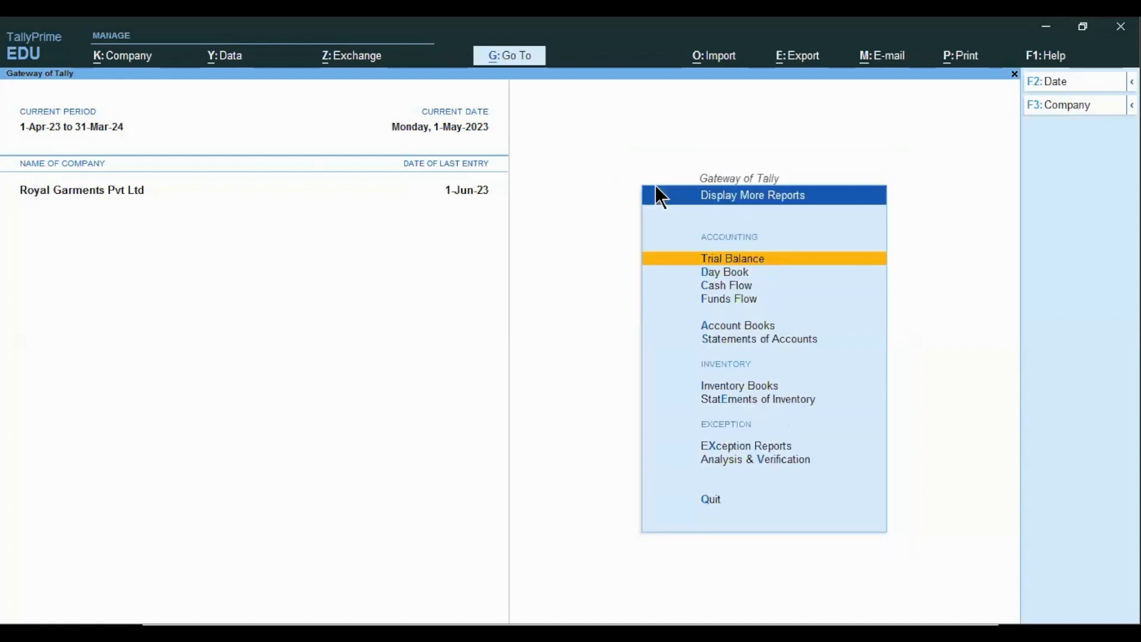
key(Down)
key(Down)
key(Down)
key(Down)
key(Down)
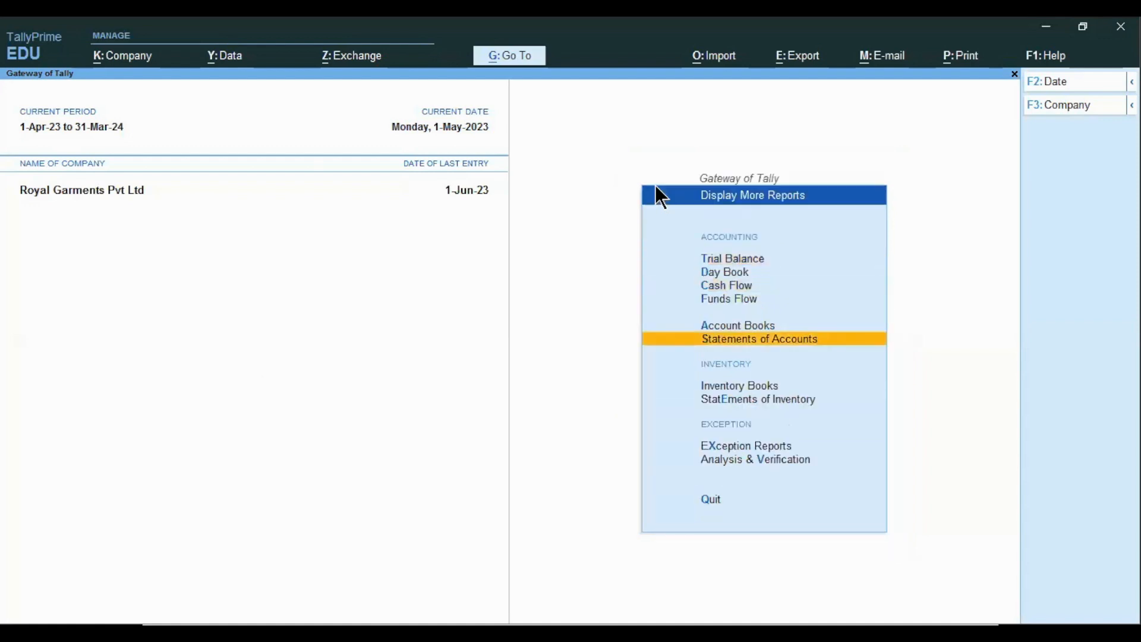
key(Return)
key(Down)
key(Return)
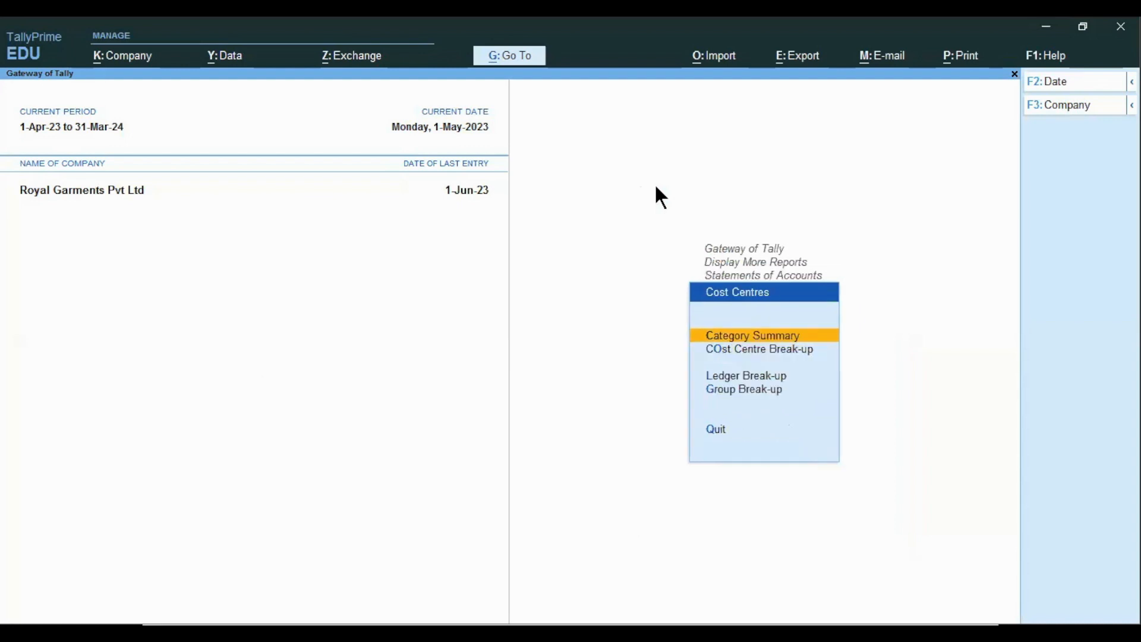
key(Down)
key(Down)
key(Up)
key(Up)
key(Return)
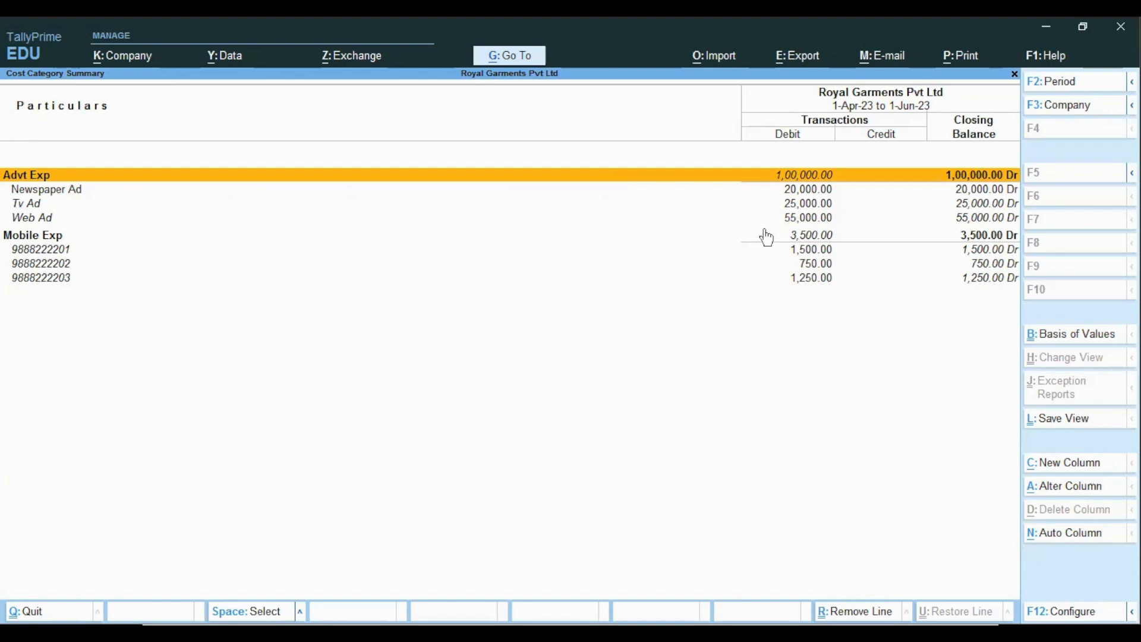
- View the Newspaper Ad cost centres (20,000 total), then back out to the Cost Centres menu
key(Down)
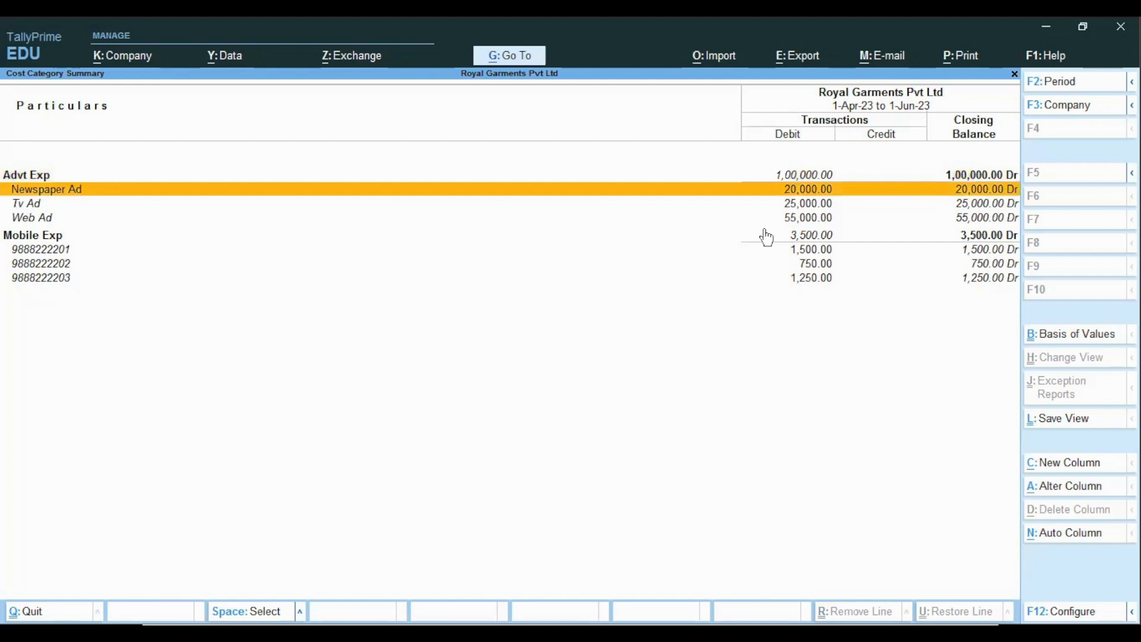
key(Return)
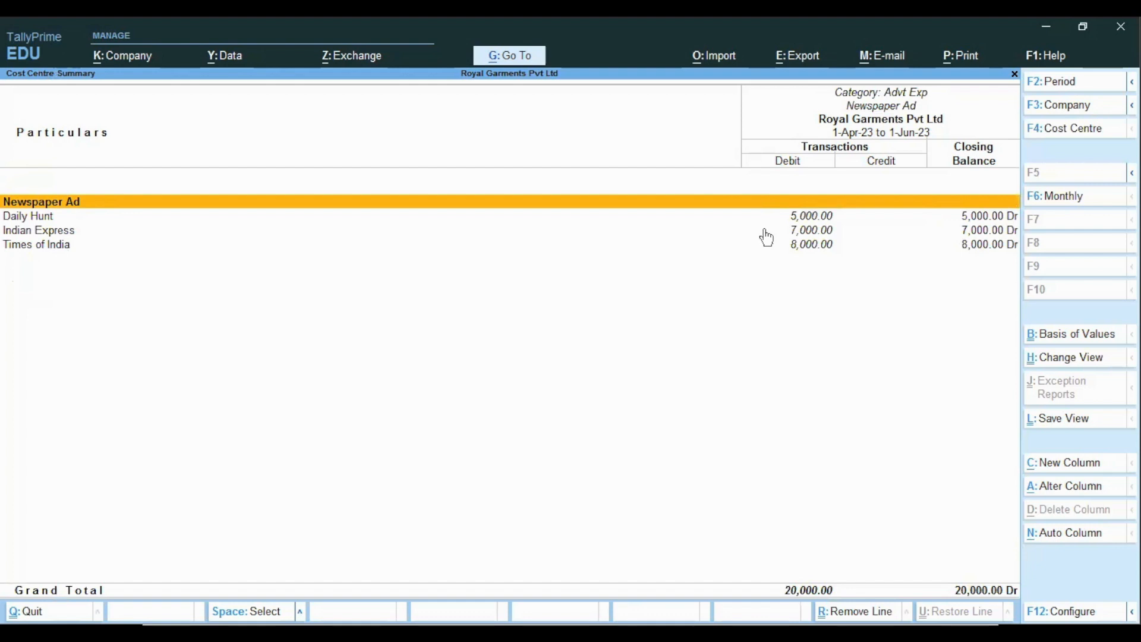
key(Escape)
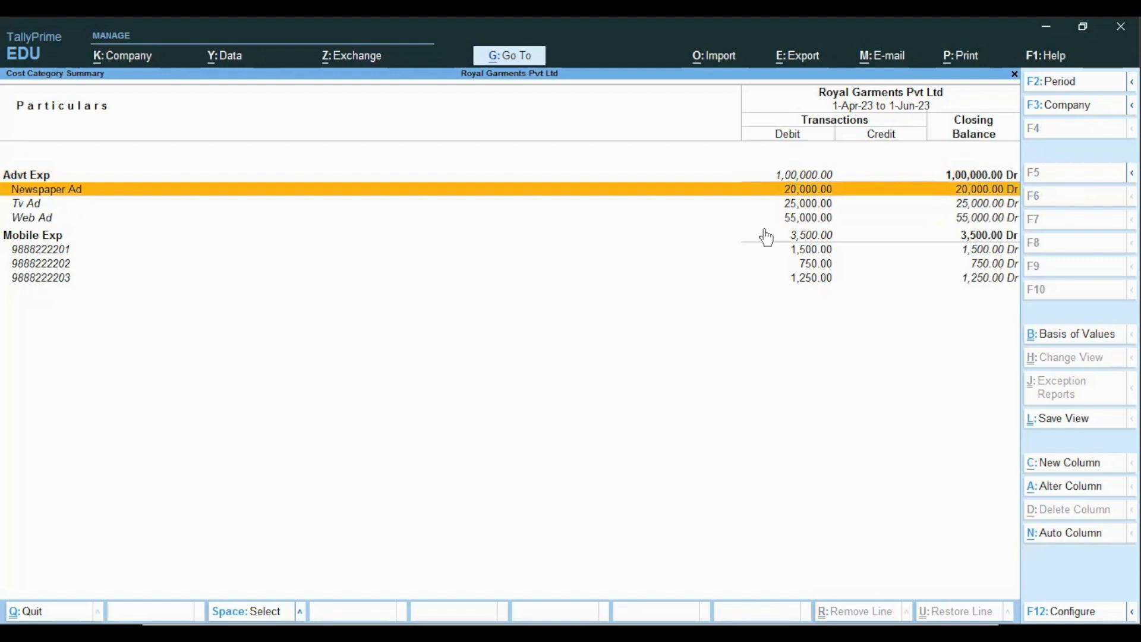
key(Escape)
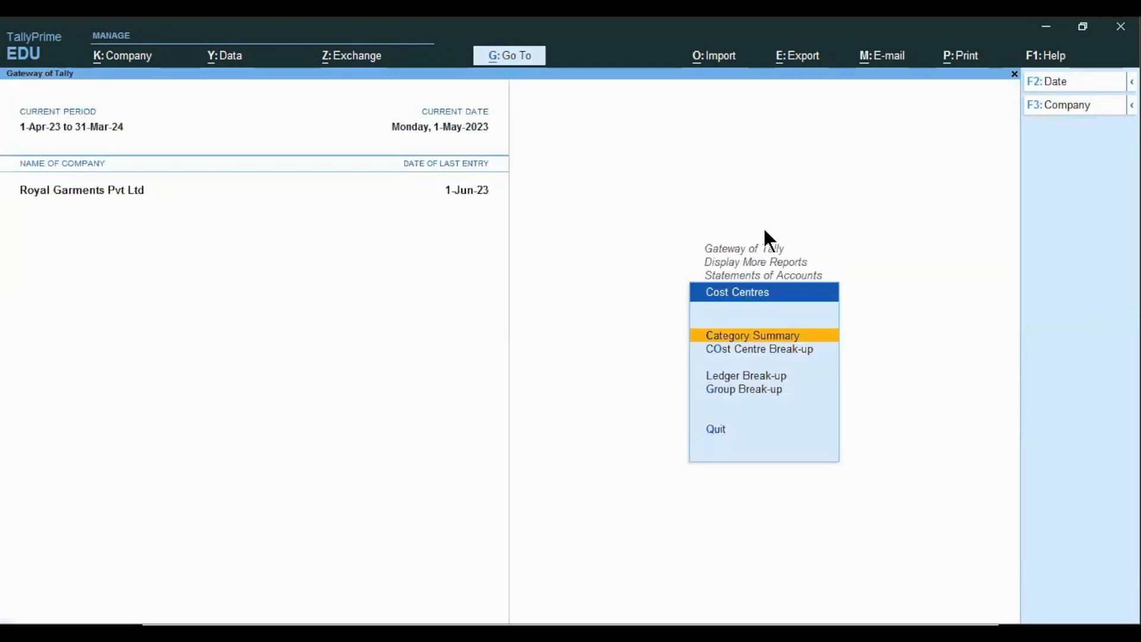
key(Down)
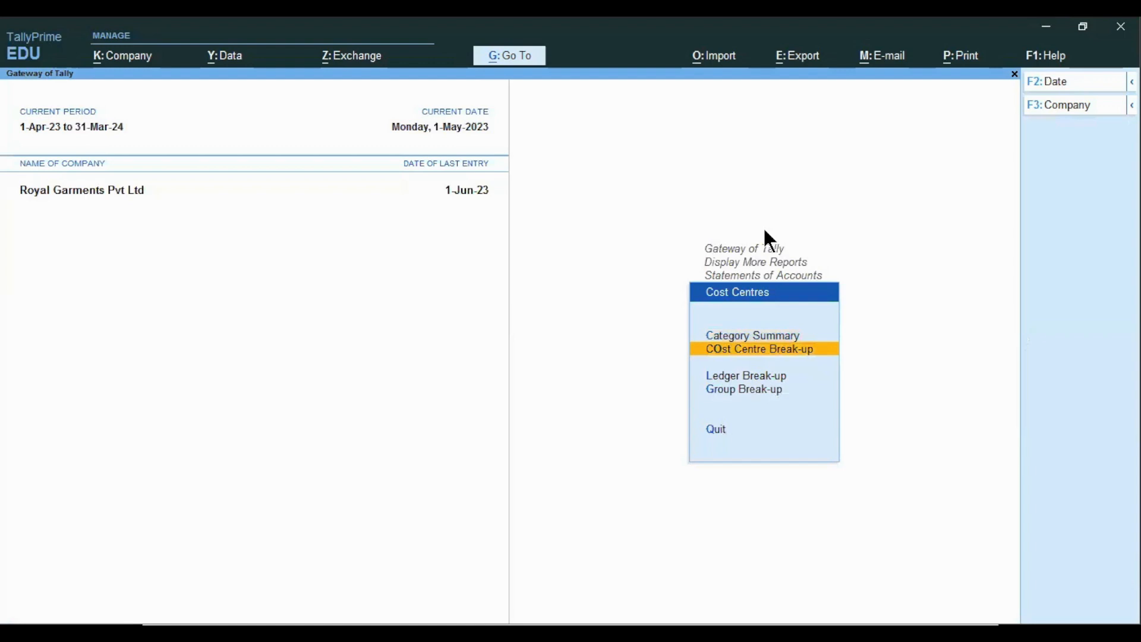
key(Return)
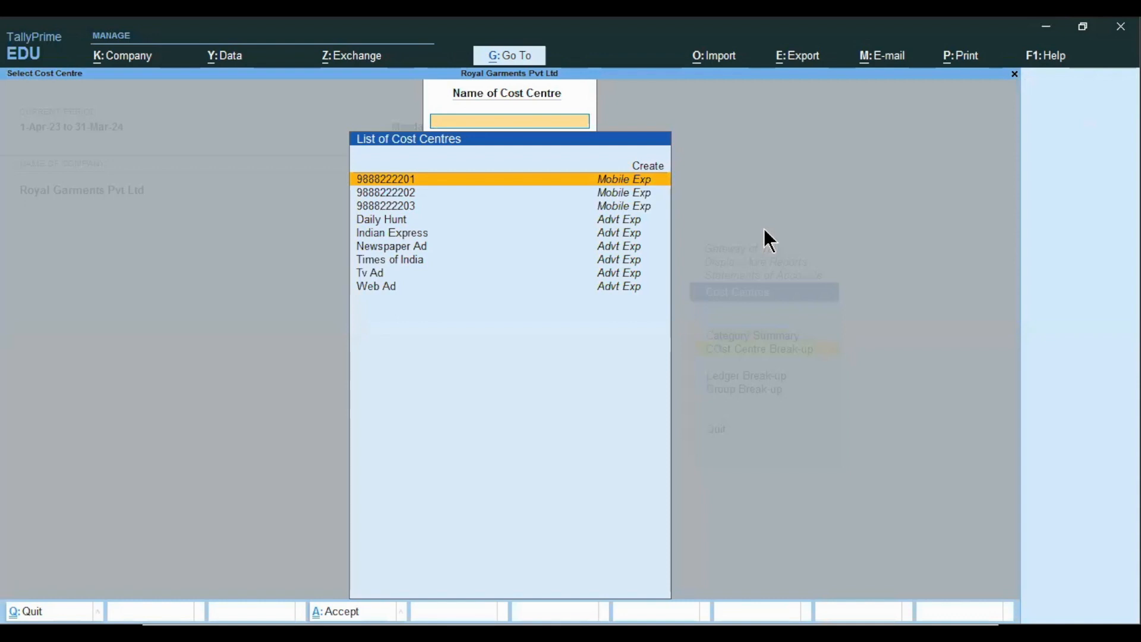
key(Down)
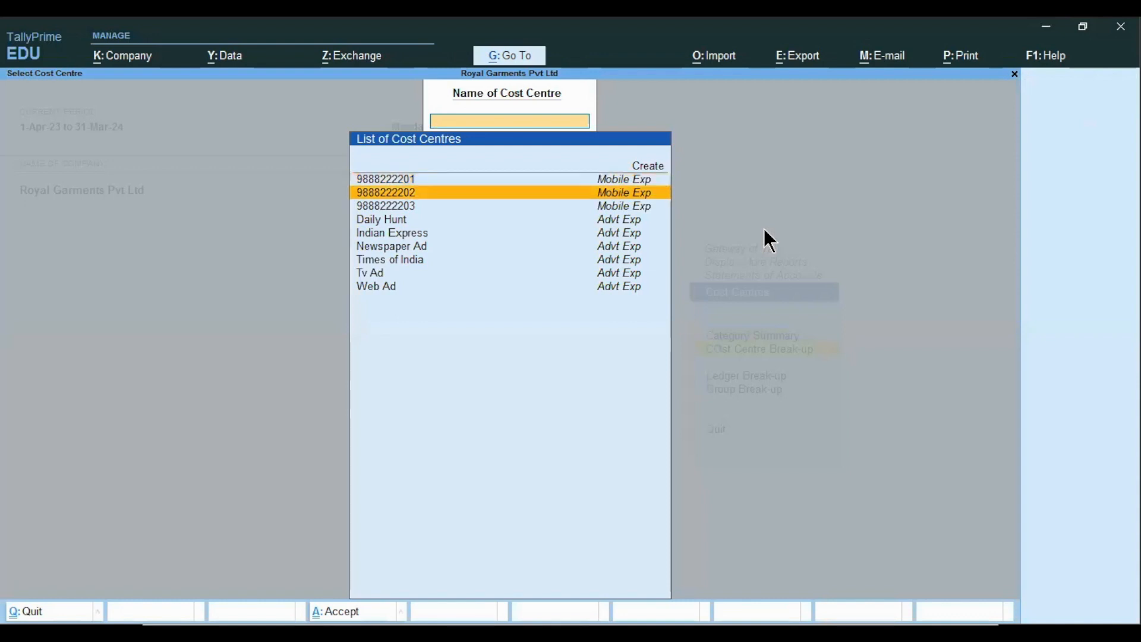
key(Return)
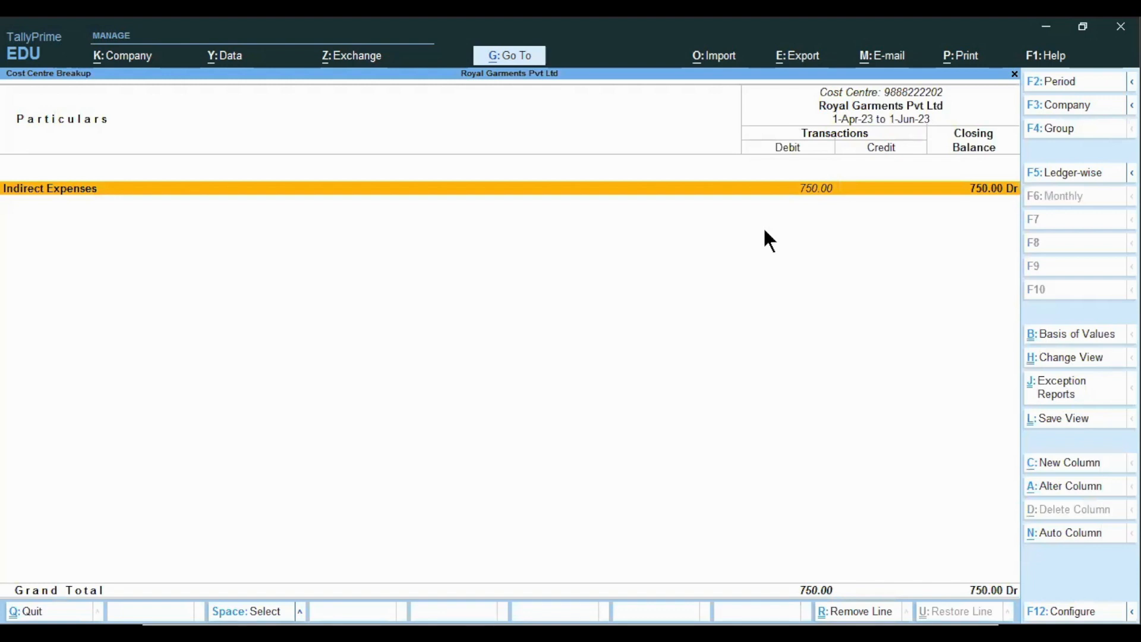
key(Return)
key(Return)
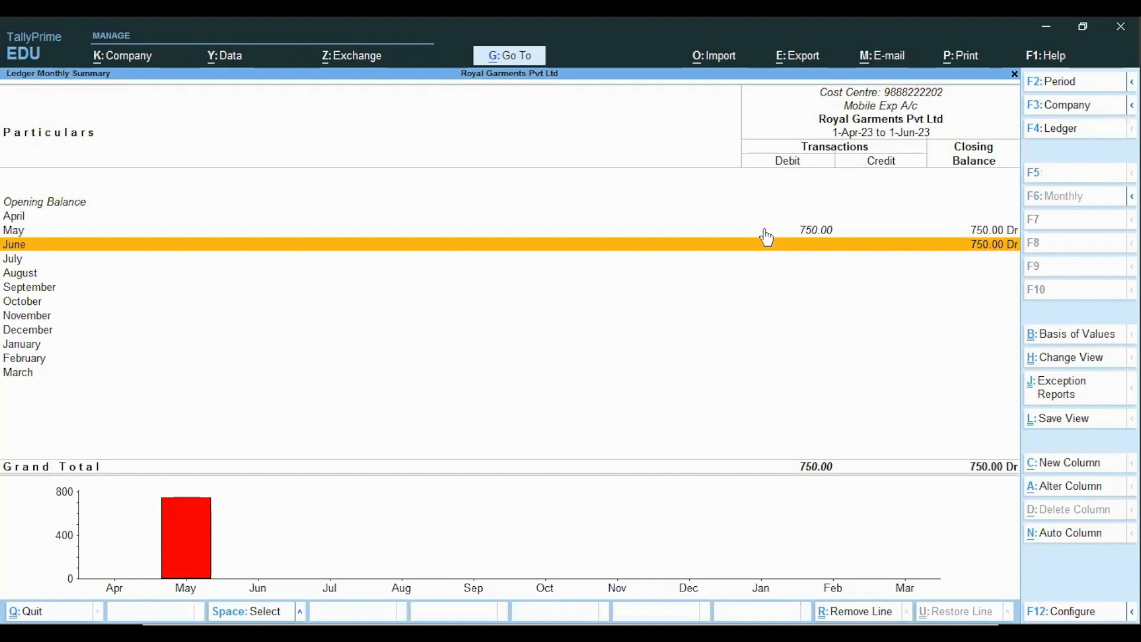
key(Escape)
key(Escape)
key(Escape)
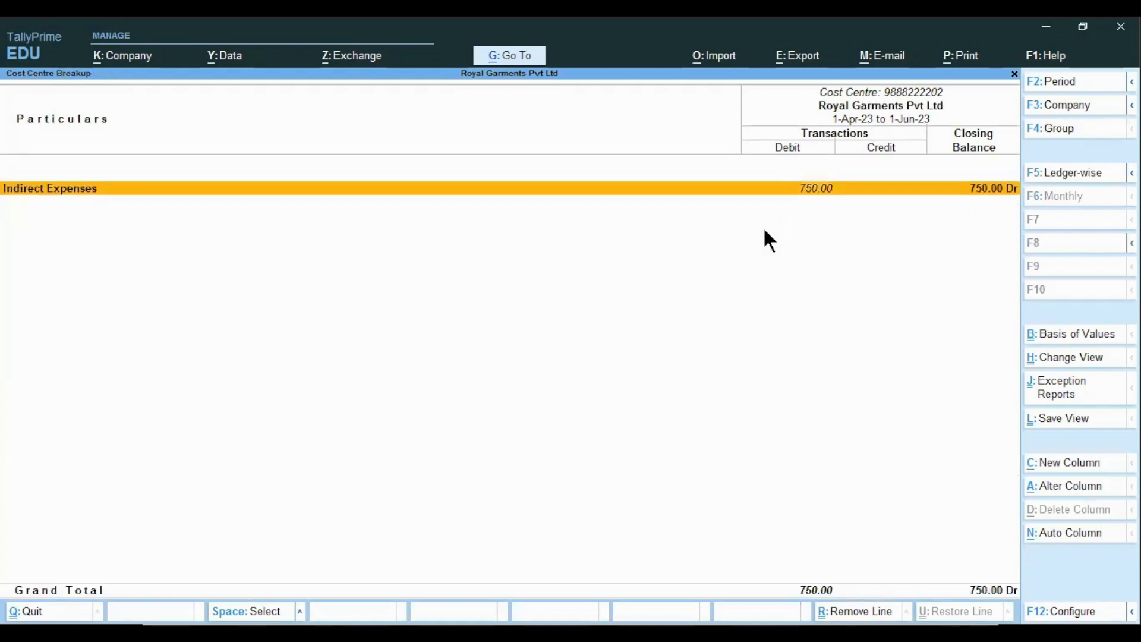
key(Escape)
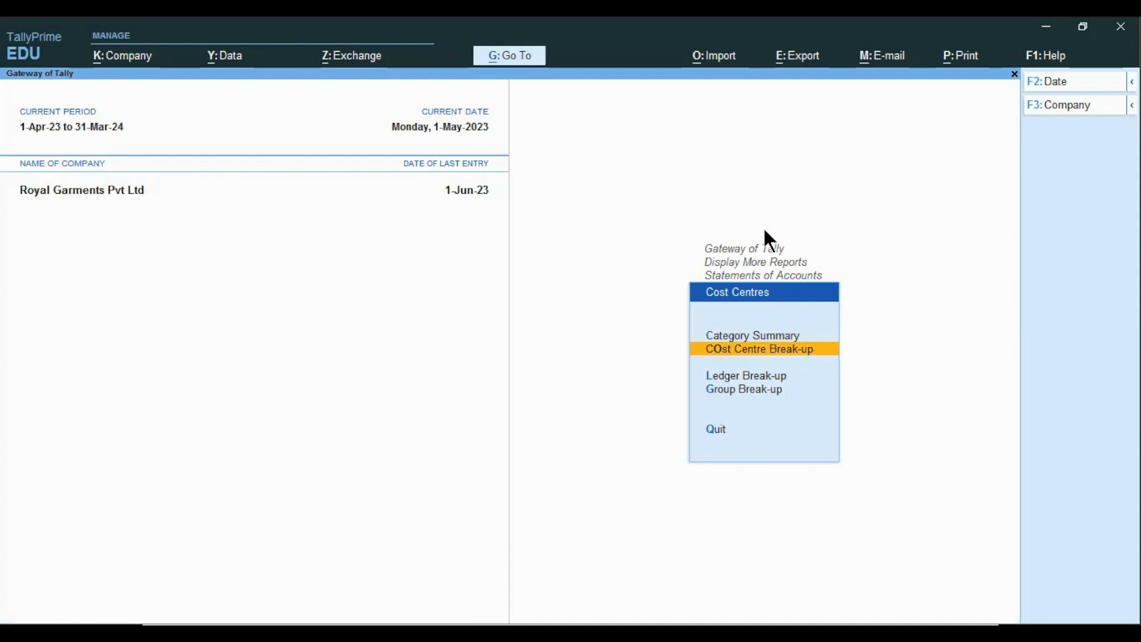
- View the Ledger Break-up of cost centres for Advertisment Exp A/c, then close it
key(Down)
key(Return)
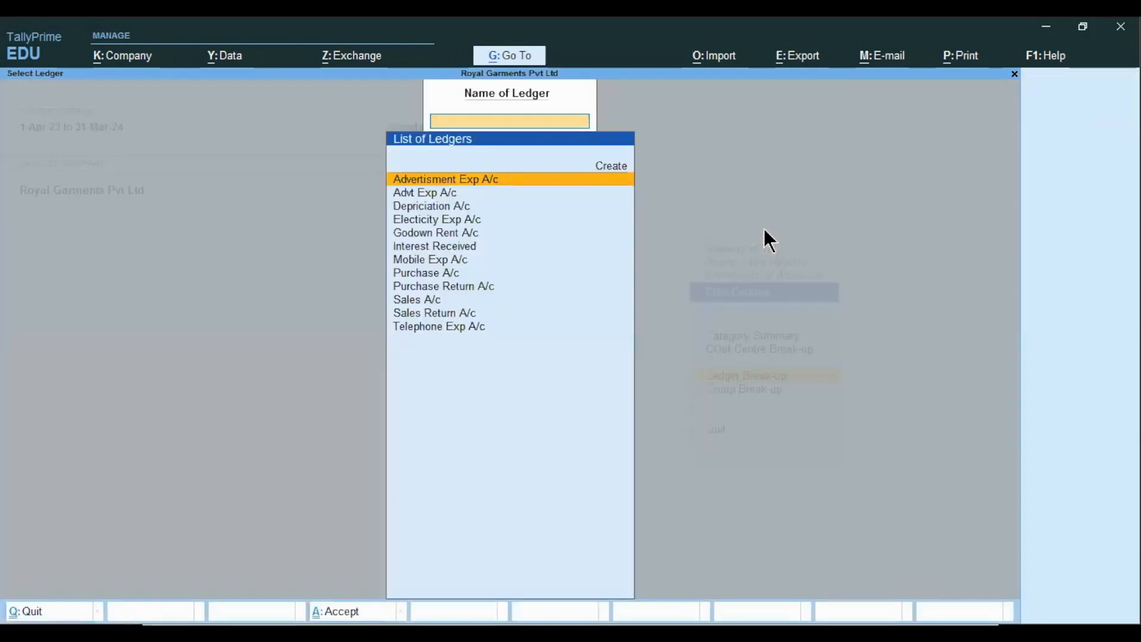
key(Down)
key(Up)
key(Return)
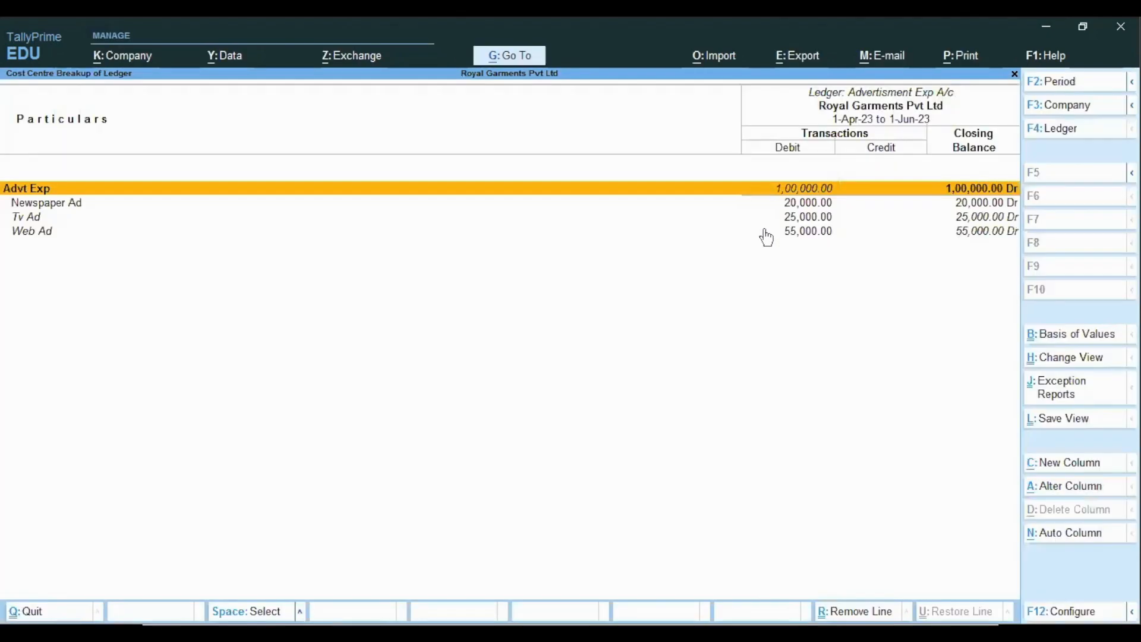
key(Escape)
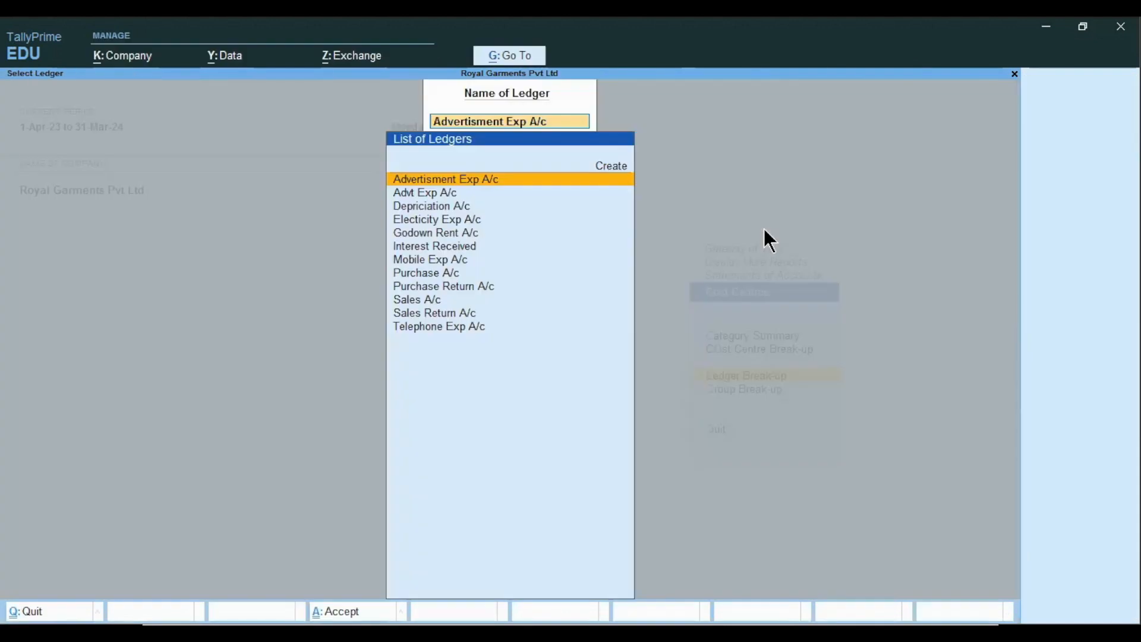
key(Escape)
- View the Group Break-up for Indirect Expenses (Advt Exp 1,00,000, Mobile Exp 3,500), then exit
key(Down)
key(Return)
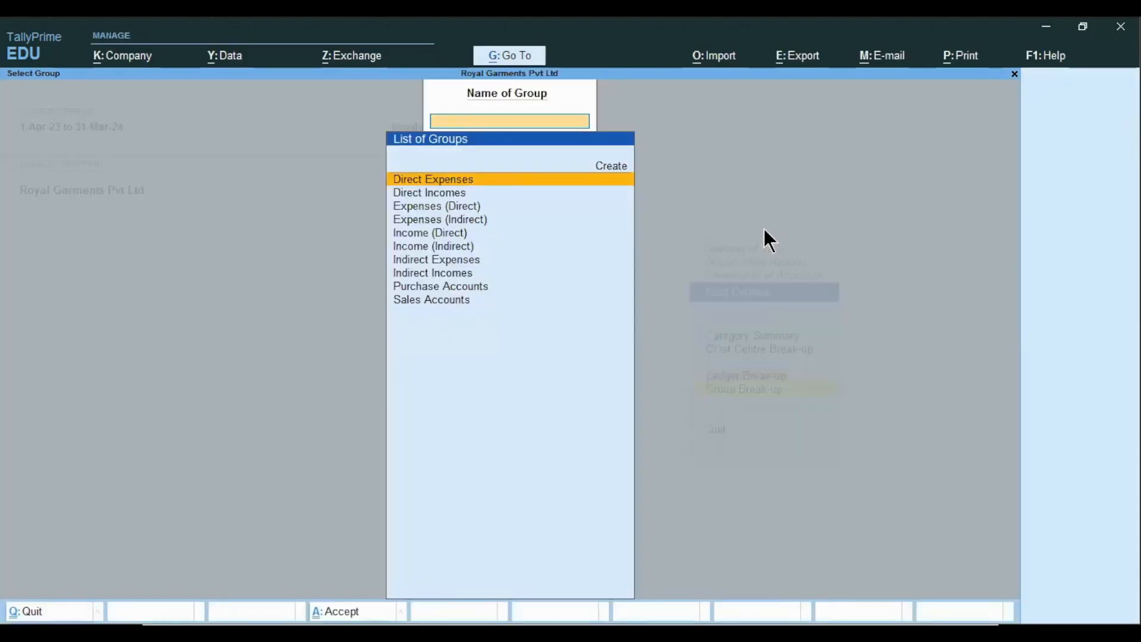
key(Down)
key(Down)
key(Down)
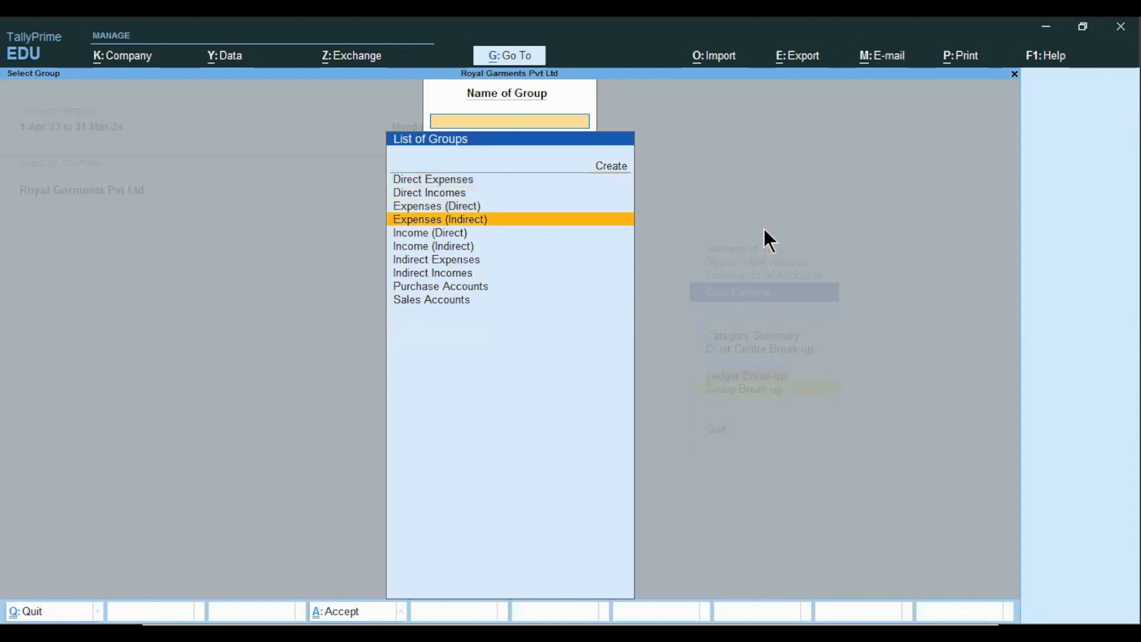
key(Return)
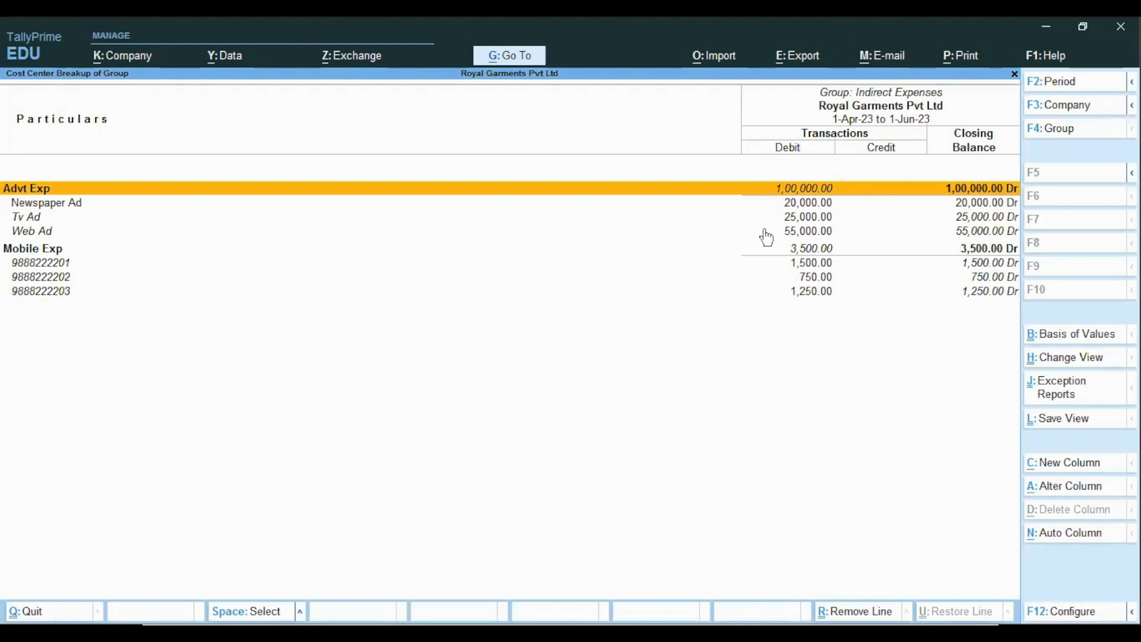
key(Escape)
key(Escape)
key(Escape)
key(Escape)
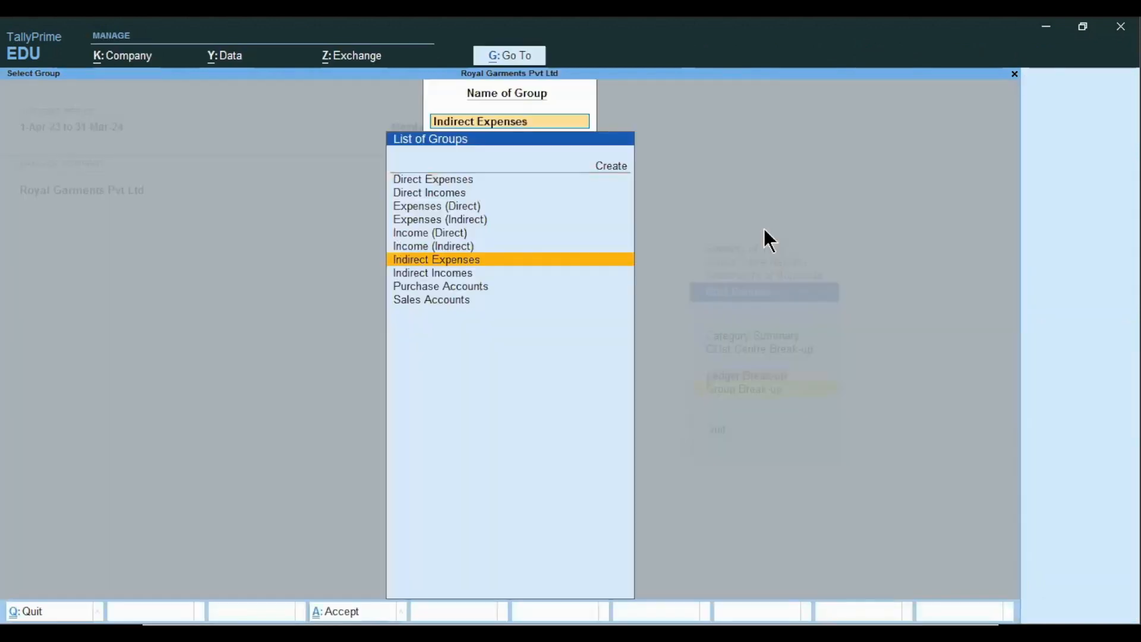
key(Escape)
key(Escape)
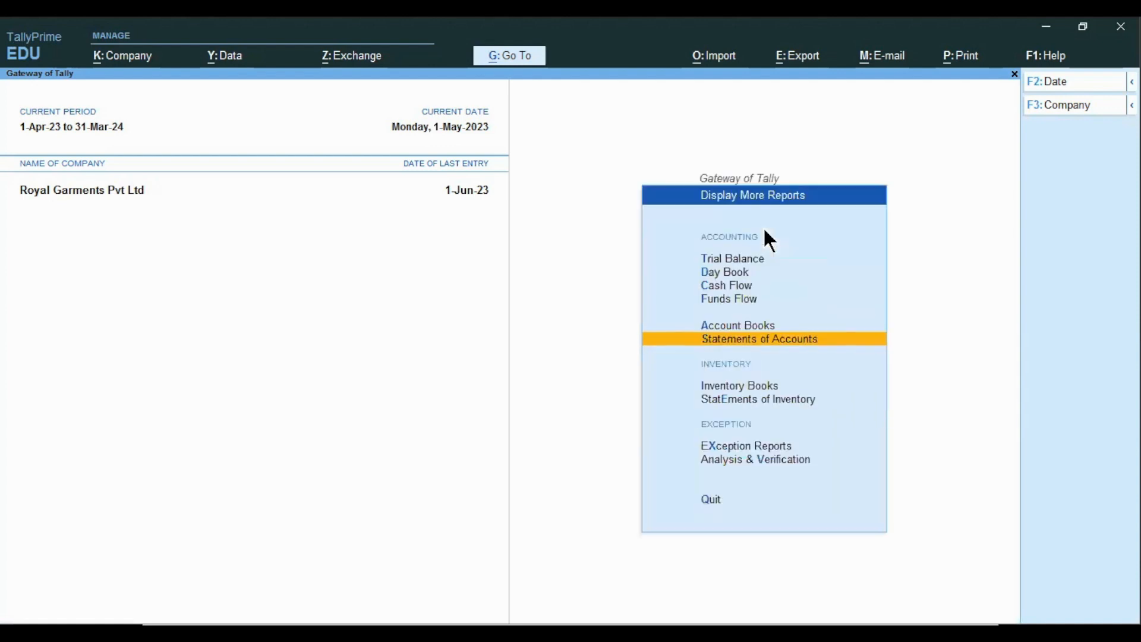
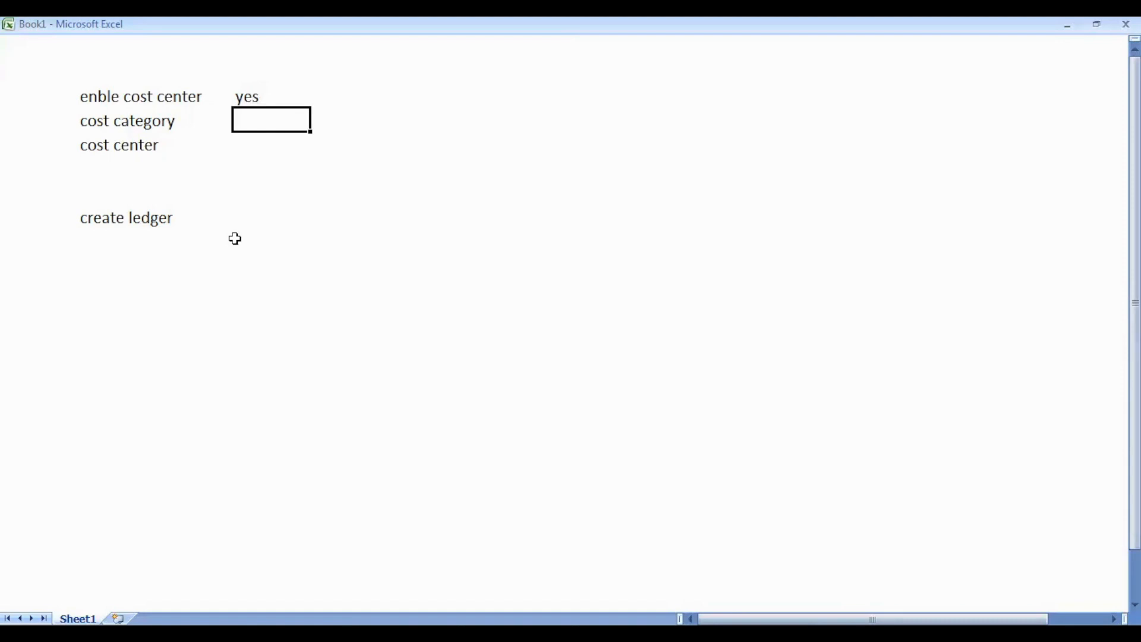
- In the Excel notes, enter 'godown rent', 'godown 1,2,3' and 'godown rent a/c' beside category, centres and ledger
text(godown rent)
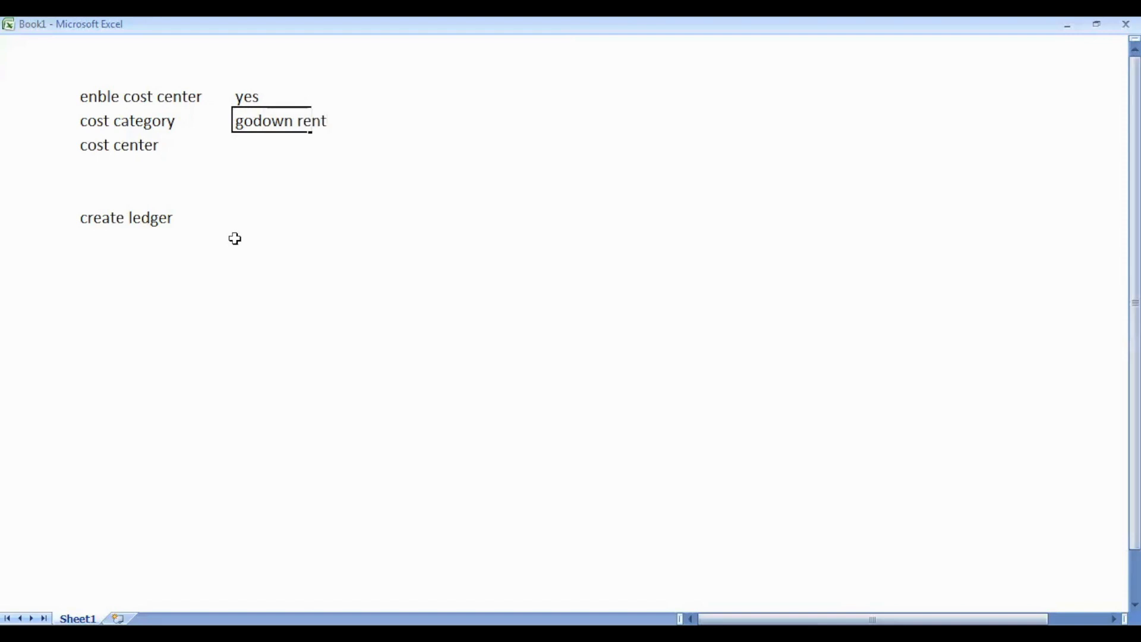
key(Return)
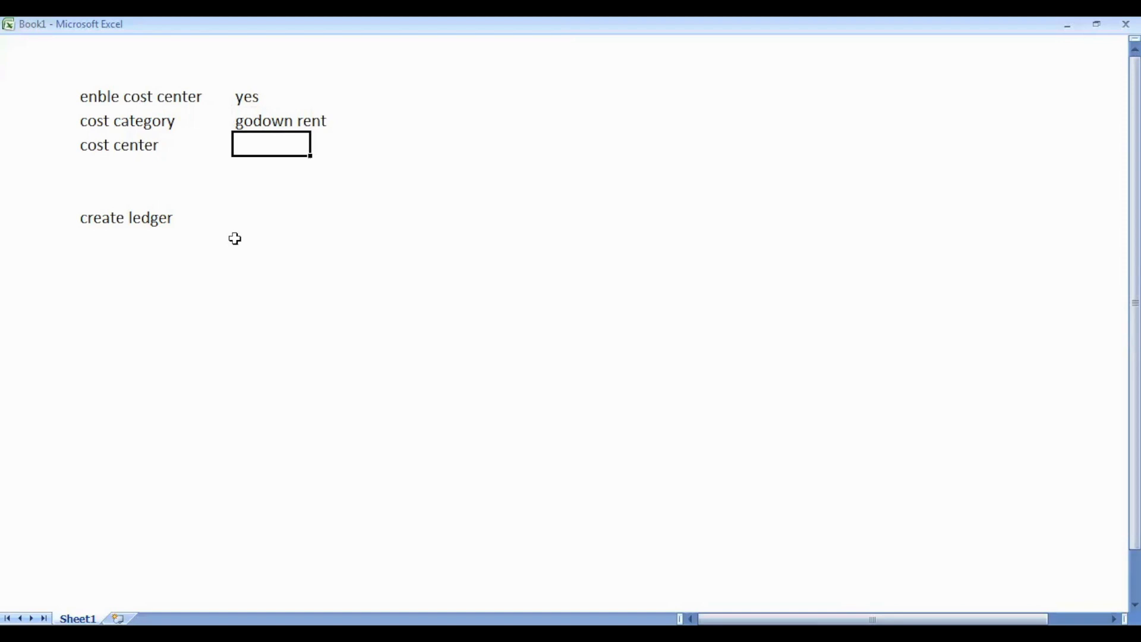
text(godown )
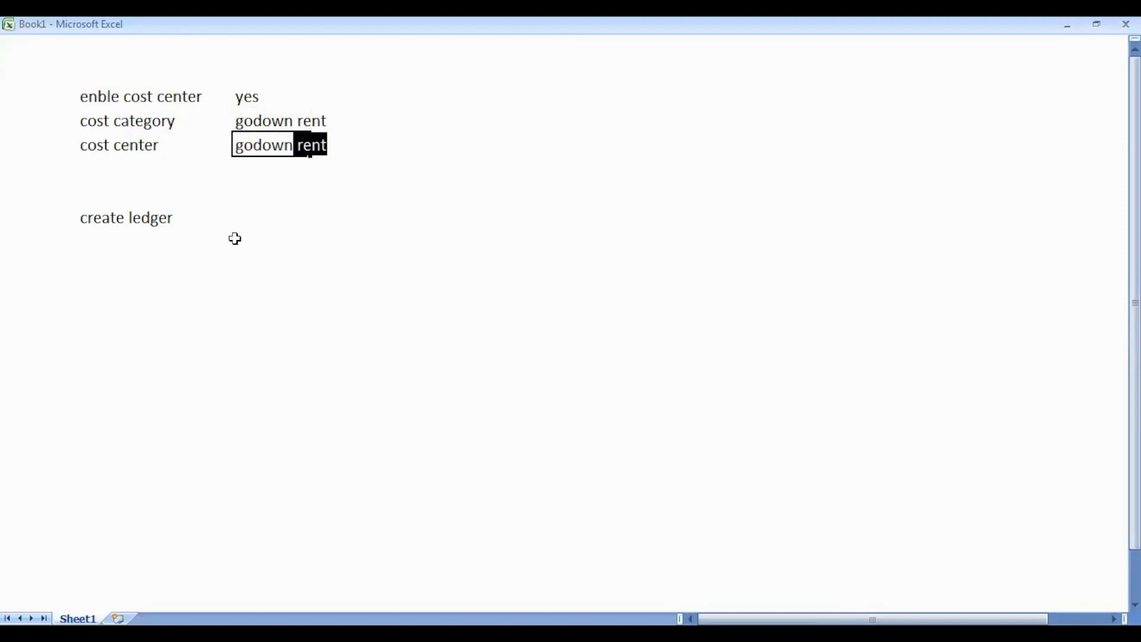
text(1,2)
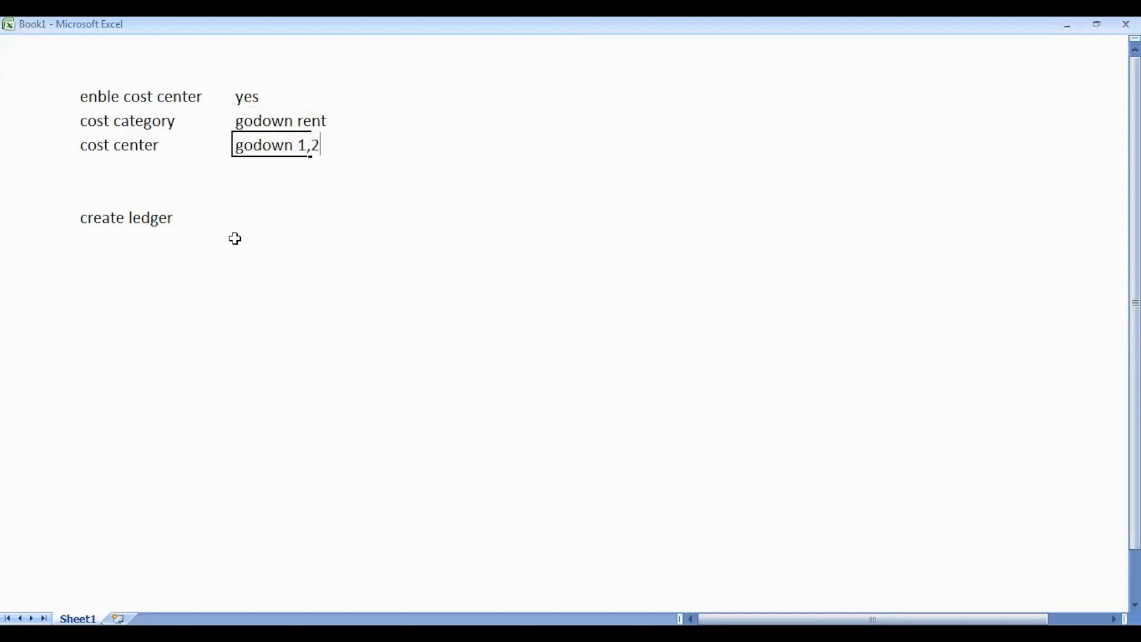
text(,3)
key(Return)
key(Return)
key(Return)
text(godwo)
key(BackSpace)
key(BackSpace)
text(own rent a/c)
key(Return)
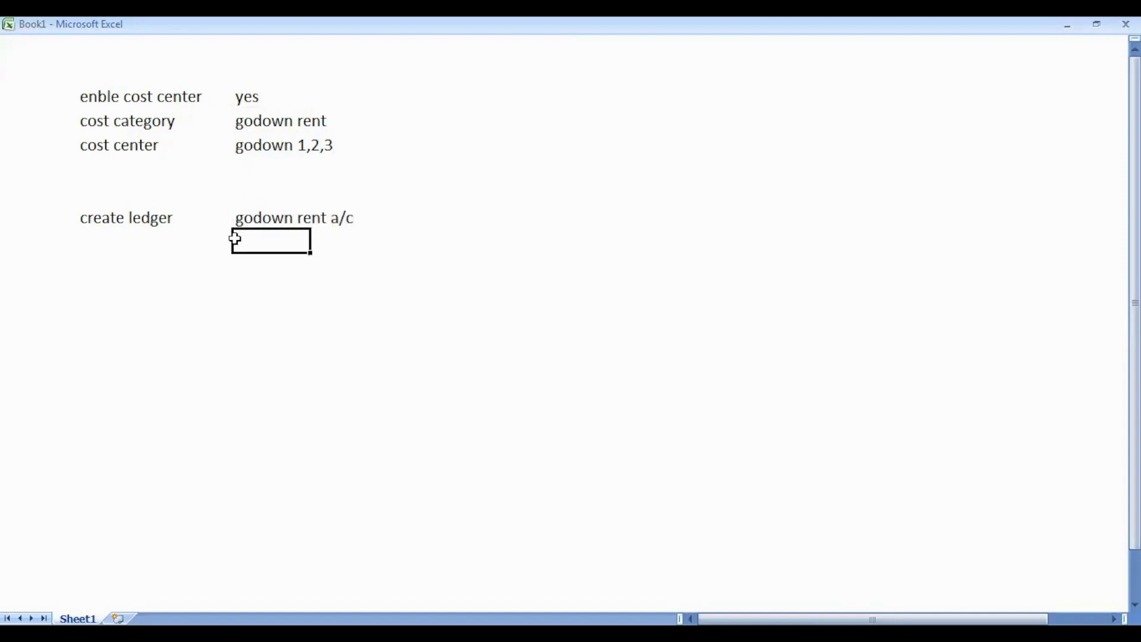
click(250, 116)
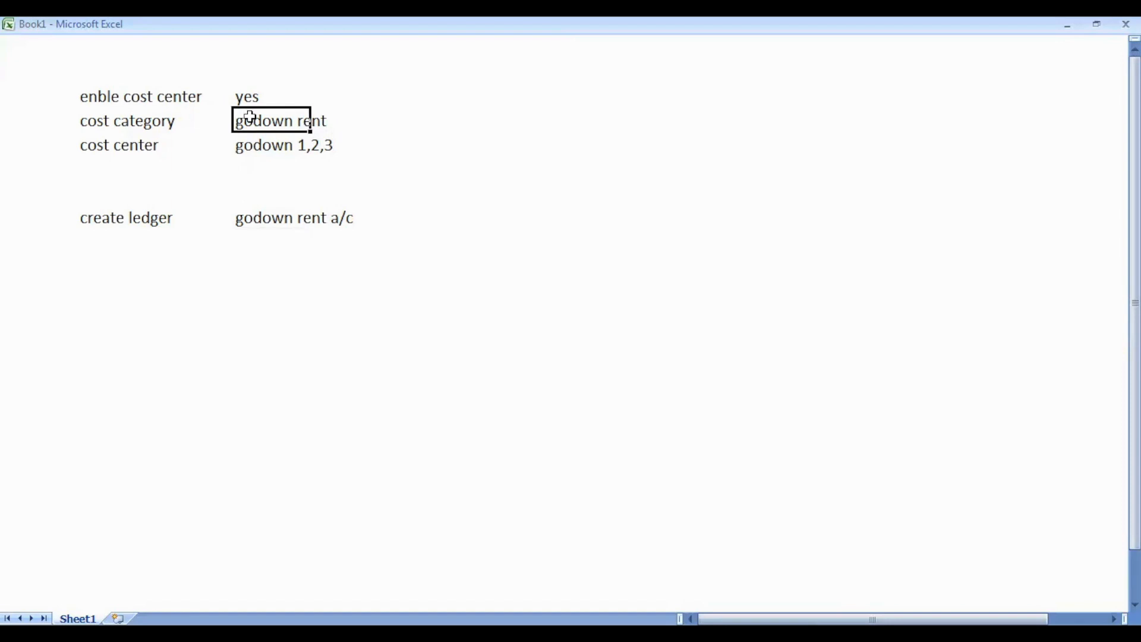
- In TallyPrime, start a new cost category named Godown Rent
key(alt+Tab)
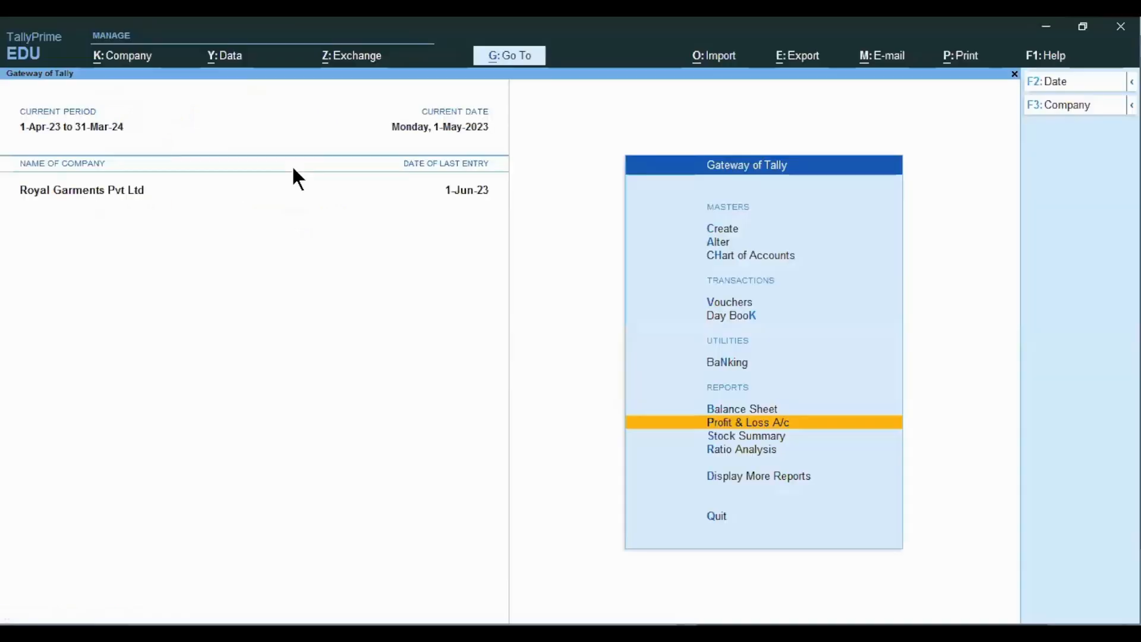
key(Up)
key(Up)
key(Up)
key(Up)
key(Up)
key(Up)
key(Up)
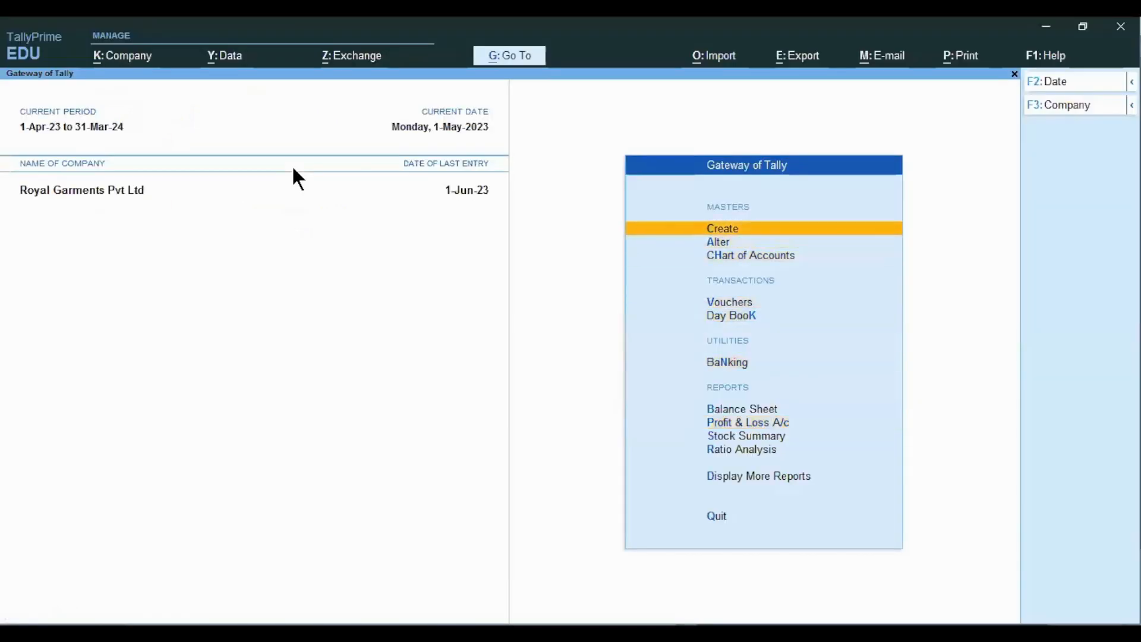
key(Return)
key(Down)
key(Down)
key(Return)
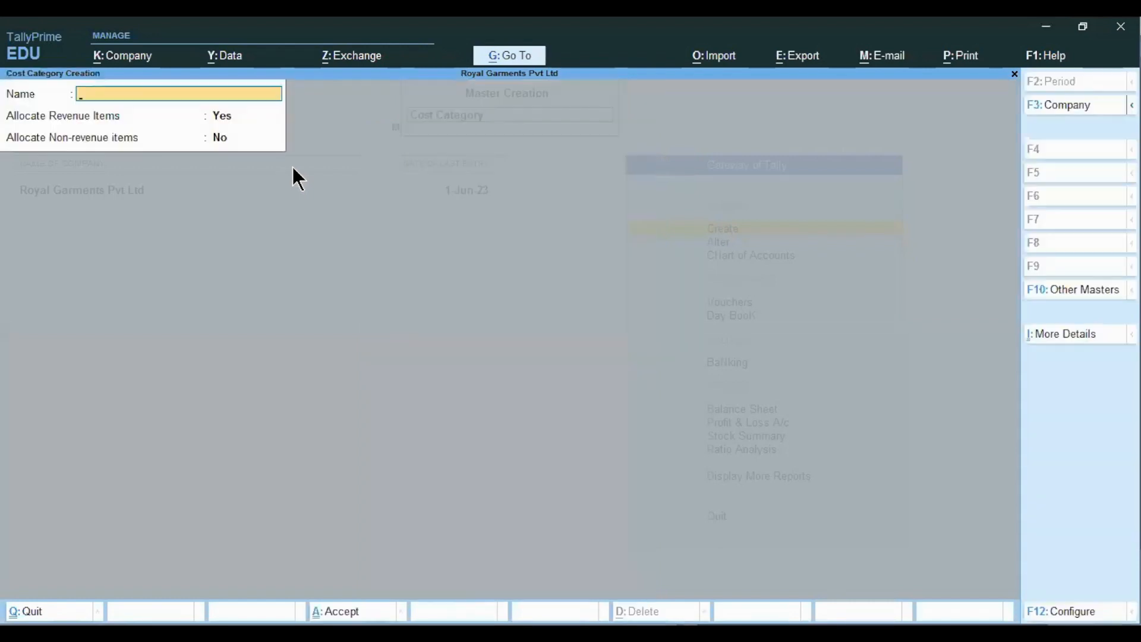
text(Godown Rent)
key(Return)
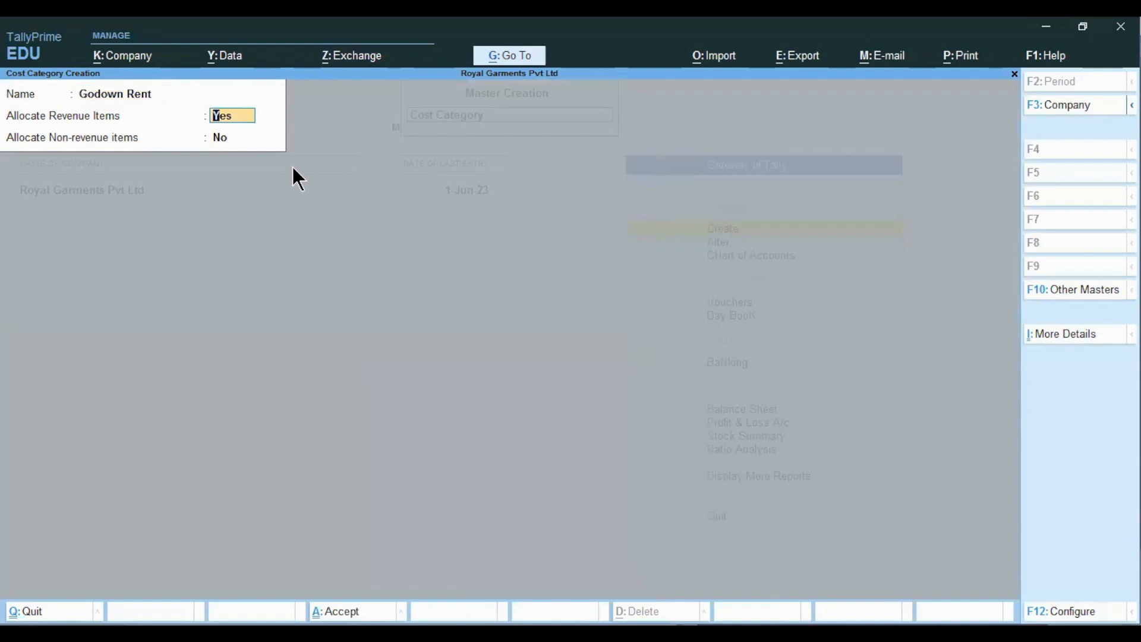
- Allow allocation of both revenue and non-revenue items and save the Godown Rent category
text(y)
key(Return)
text(y)
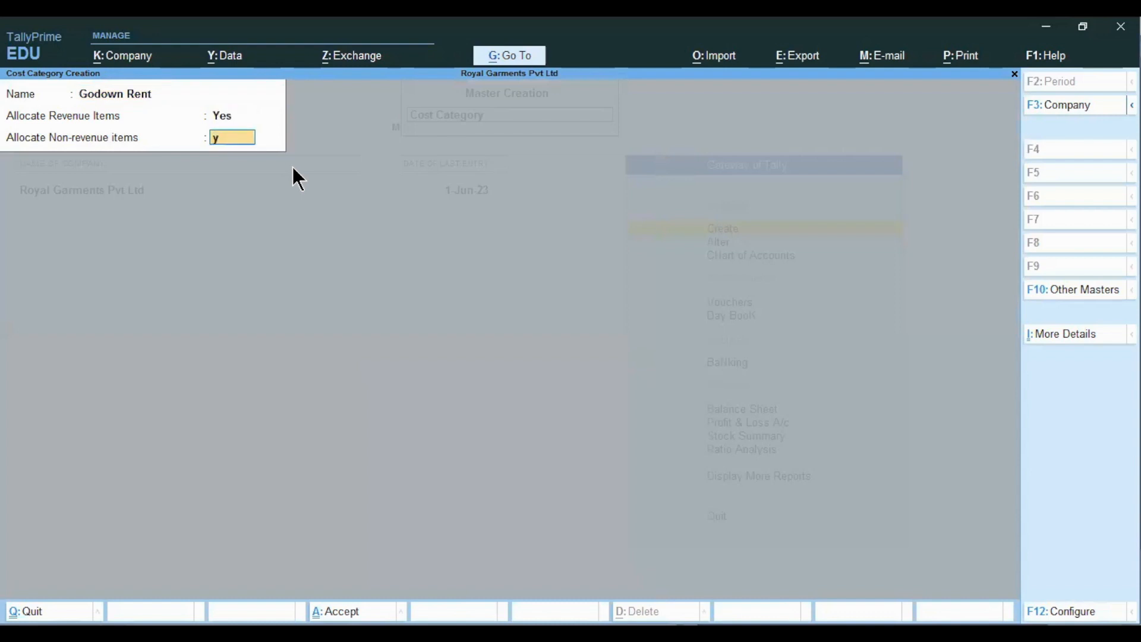
key(Return)
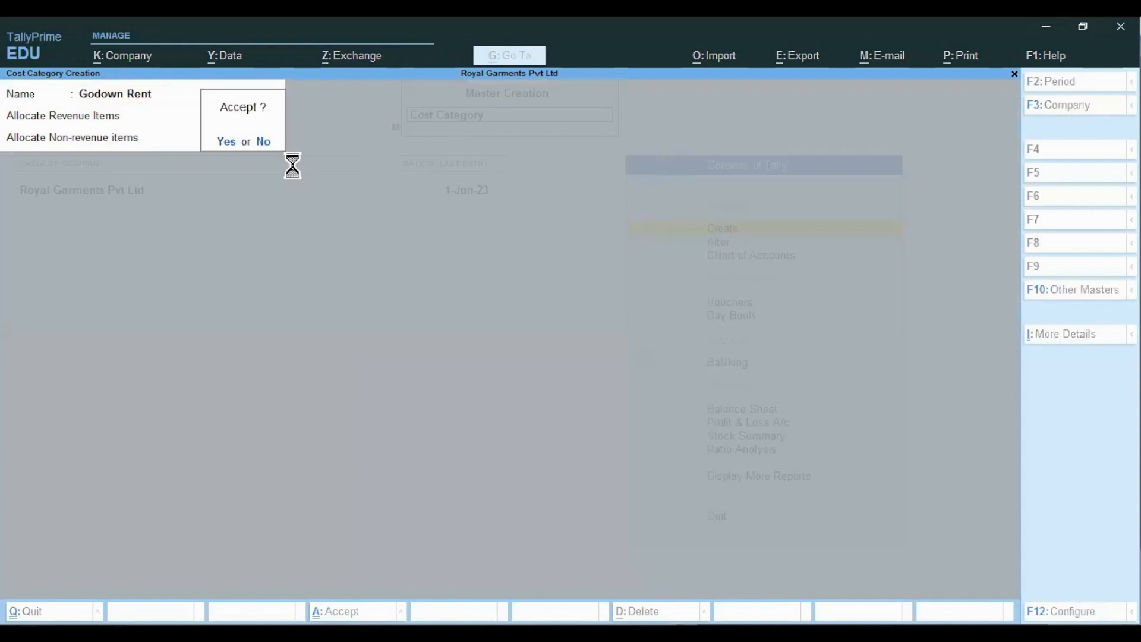
key(y)
key(Escape)
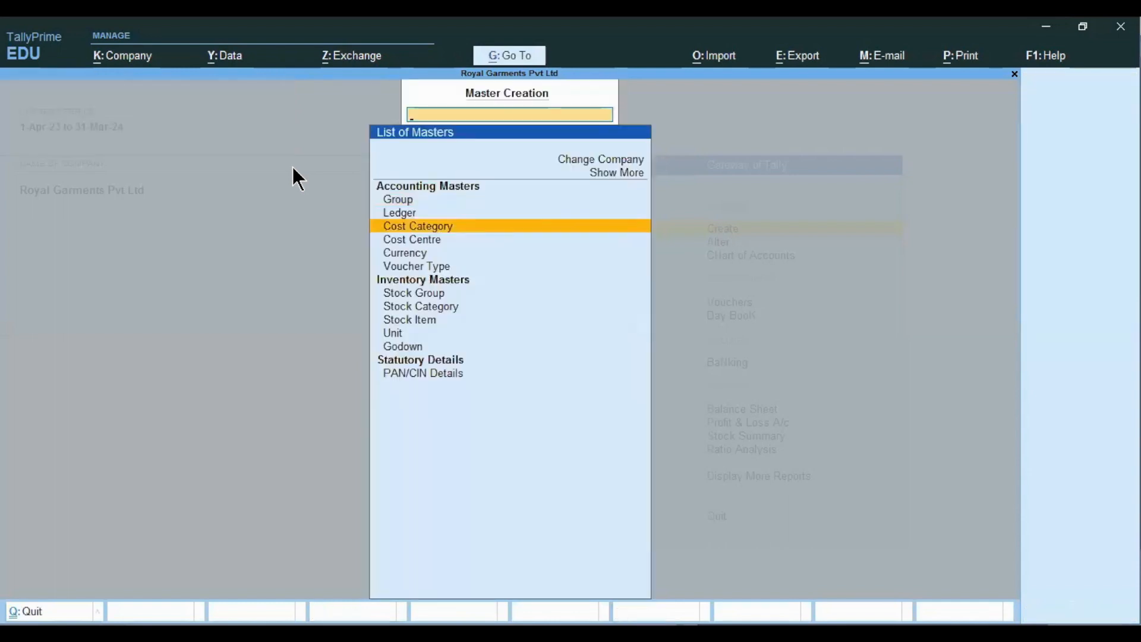
- Start a new cost centre and set its category to Godown Rent
key(Down)
key(Return)
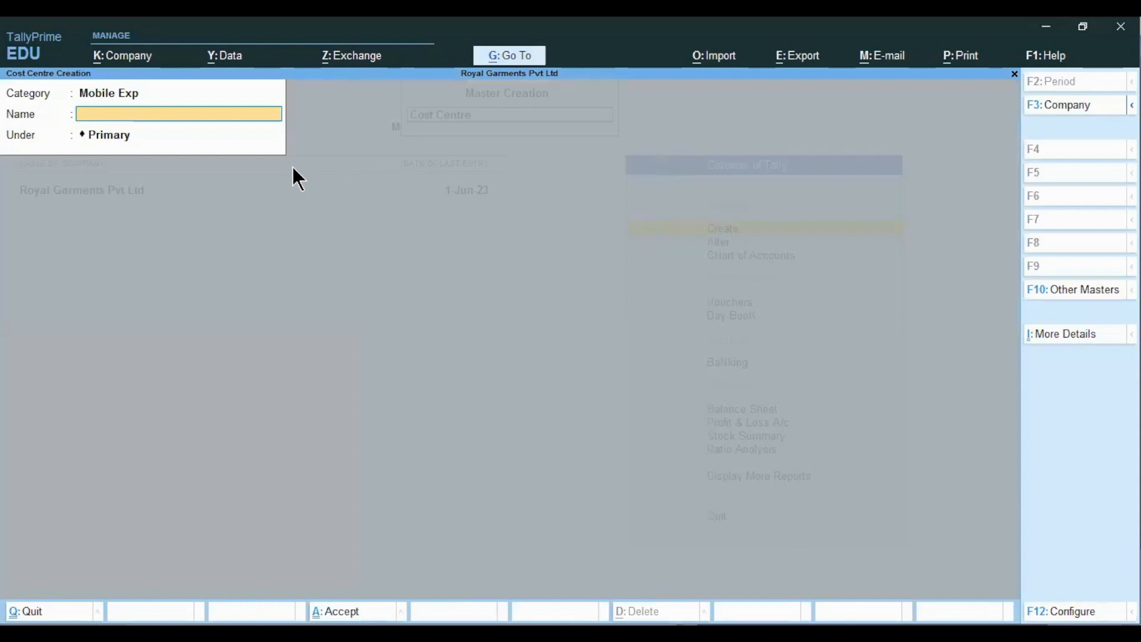
key(BackSpace)
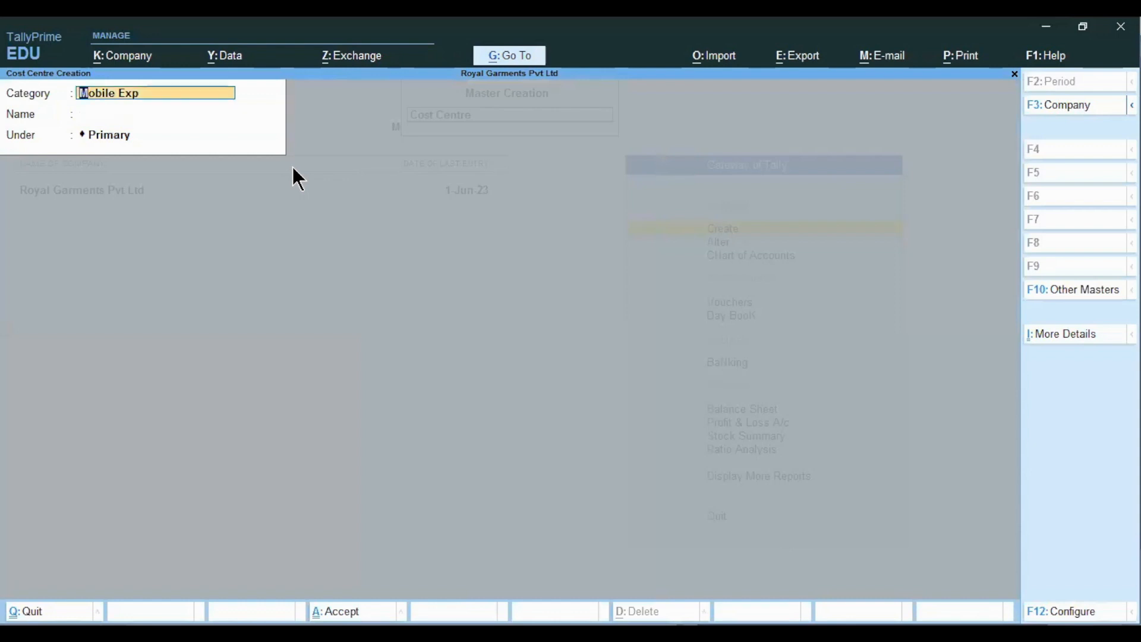
key(BackSpace)
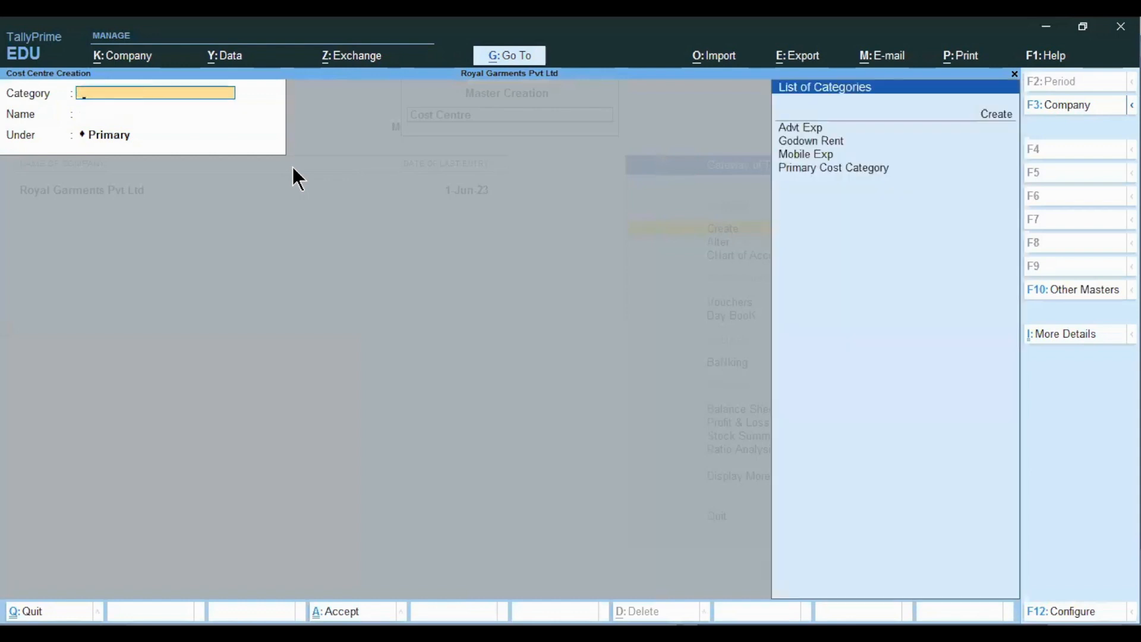
key(Down)
key(Down)
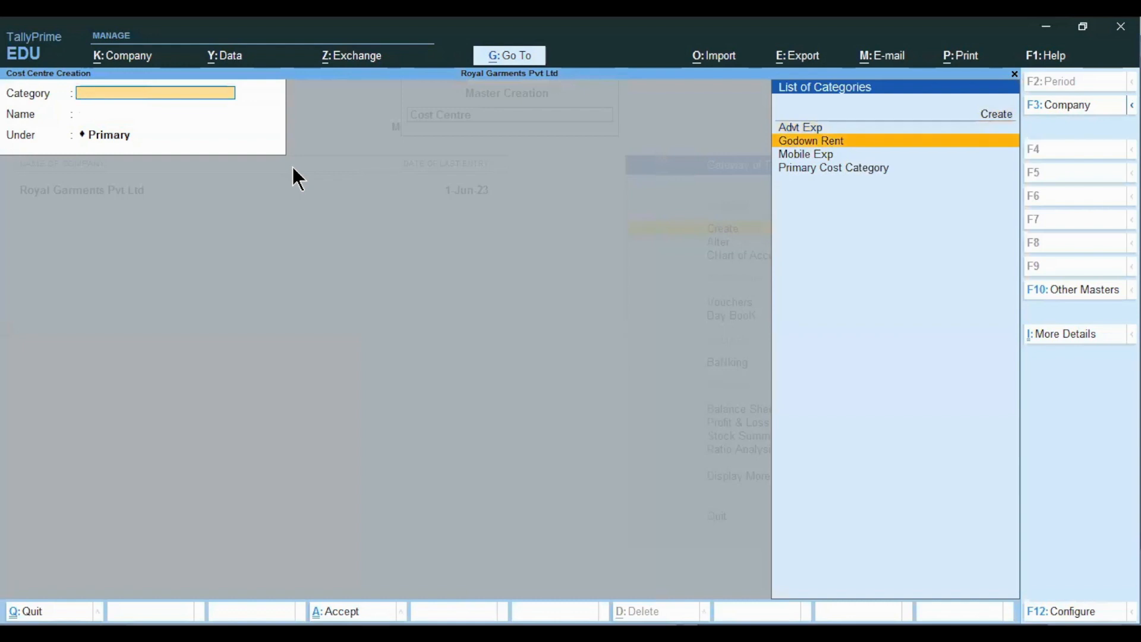
key(Return)
- Create cost centres Godown 1, Godown 2 and Godown 3 under Primary, then return to the Excel notes
text(Godown 1)
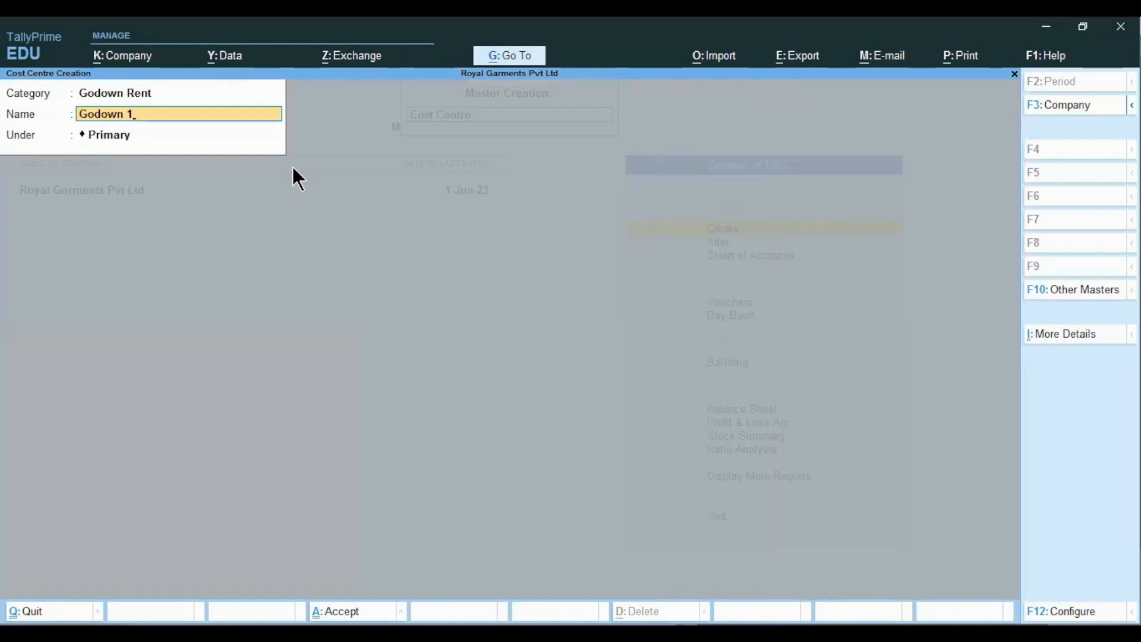
key(Return)
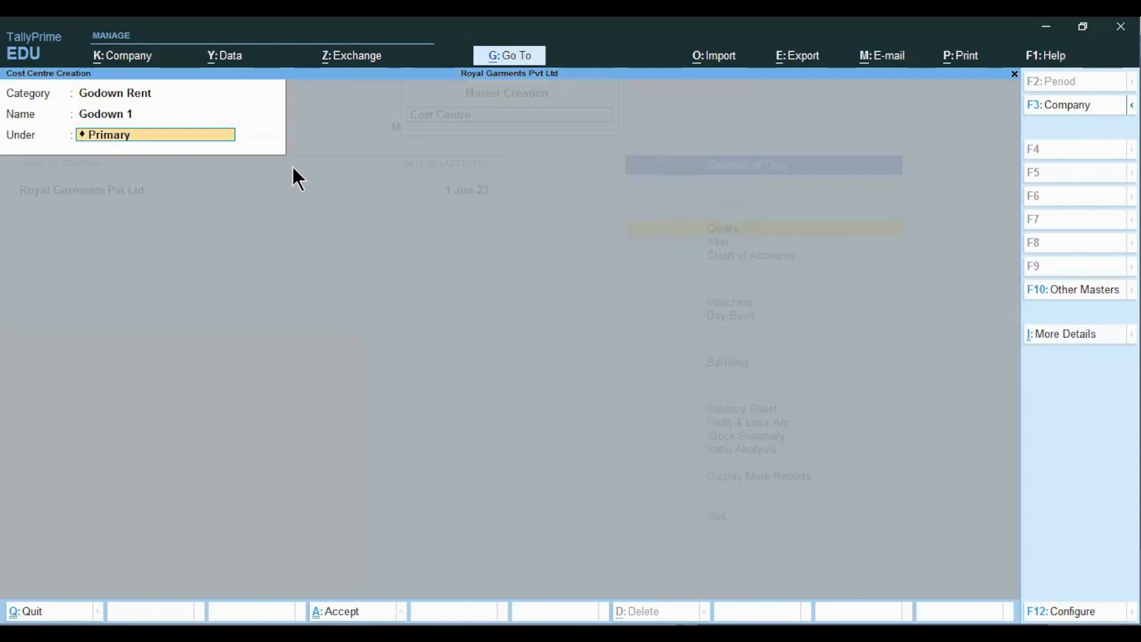
key(Return)
key(Return)
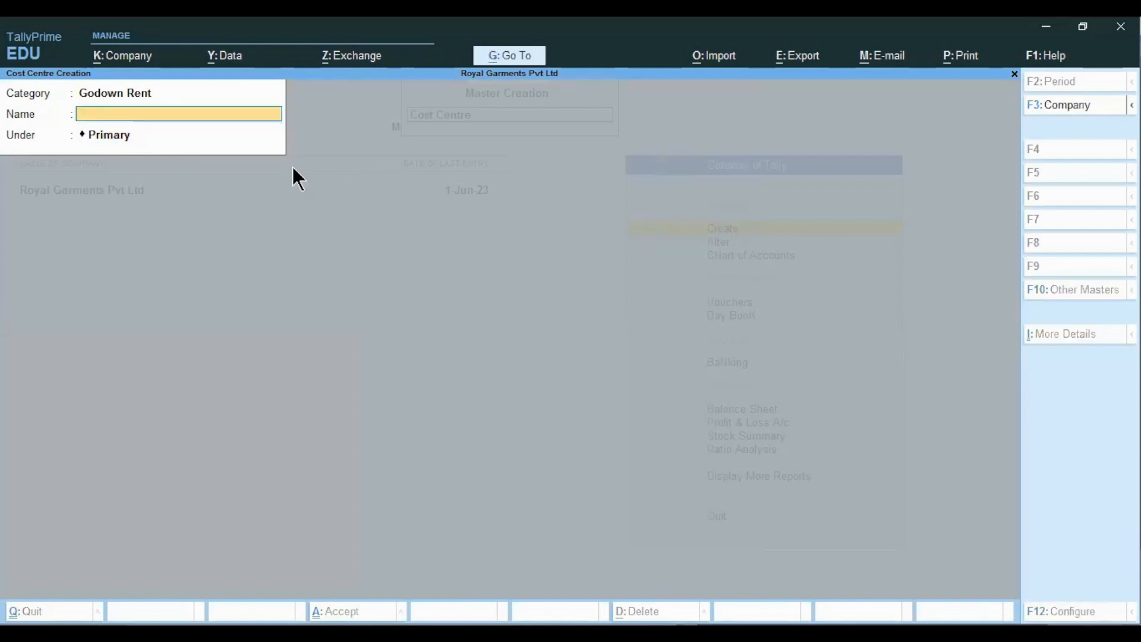
text(Godown 2)
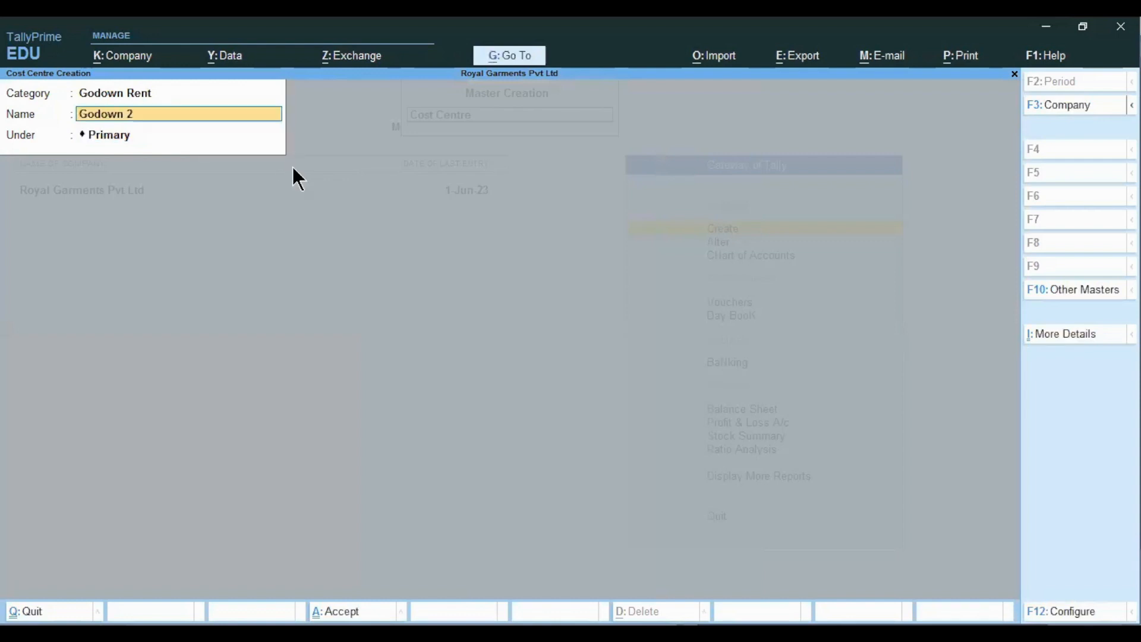
key(Return)
key(Return)
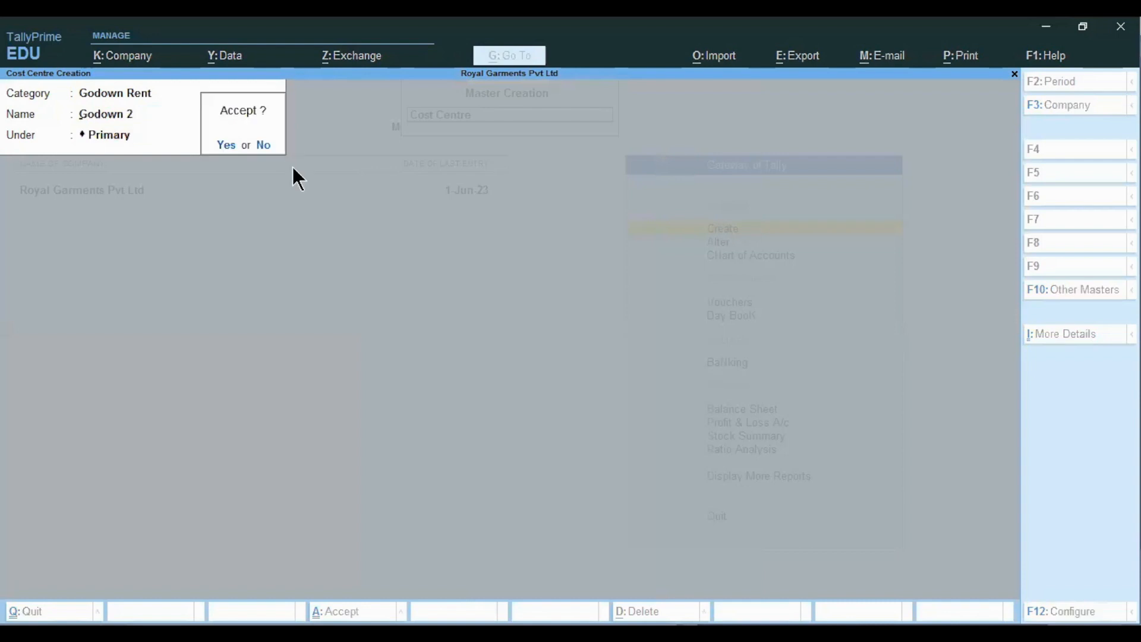
key(Return)
text(Godown)
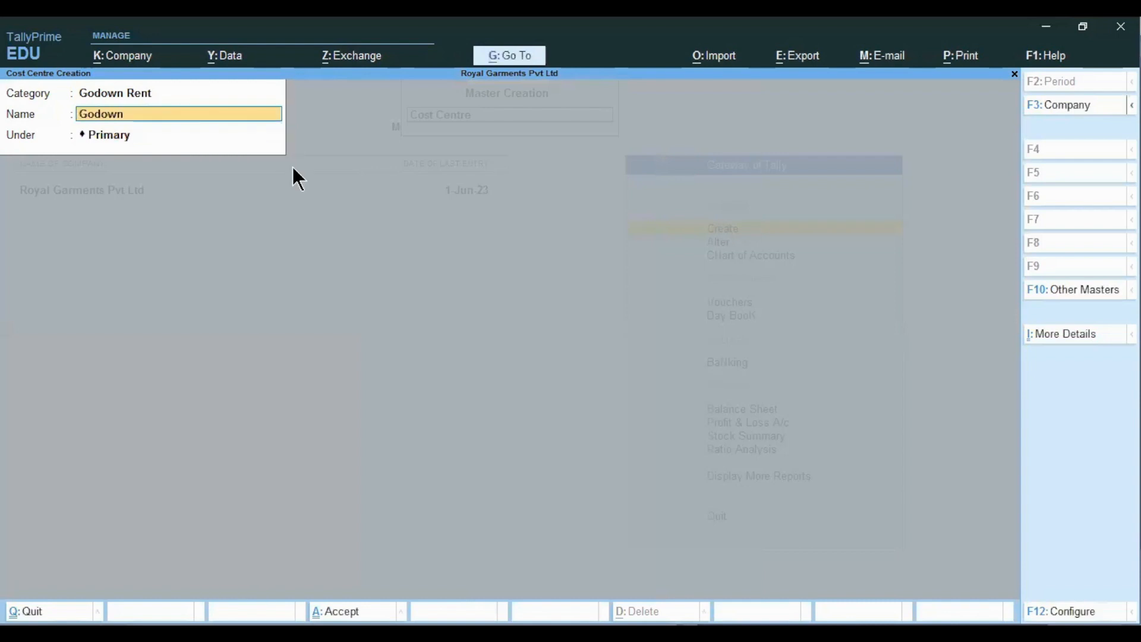
text( 3)
key(Return)
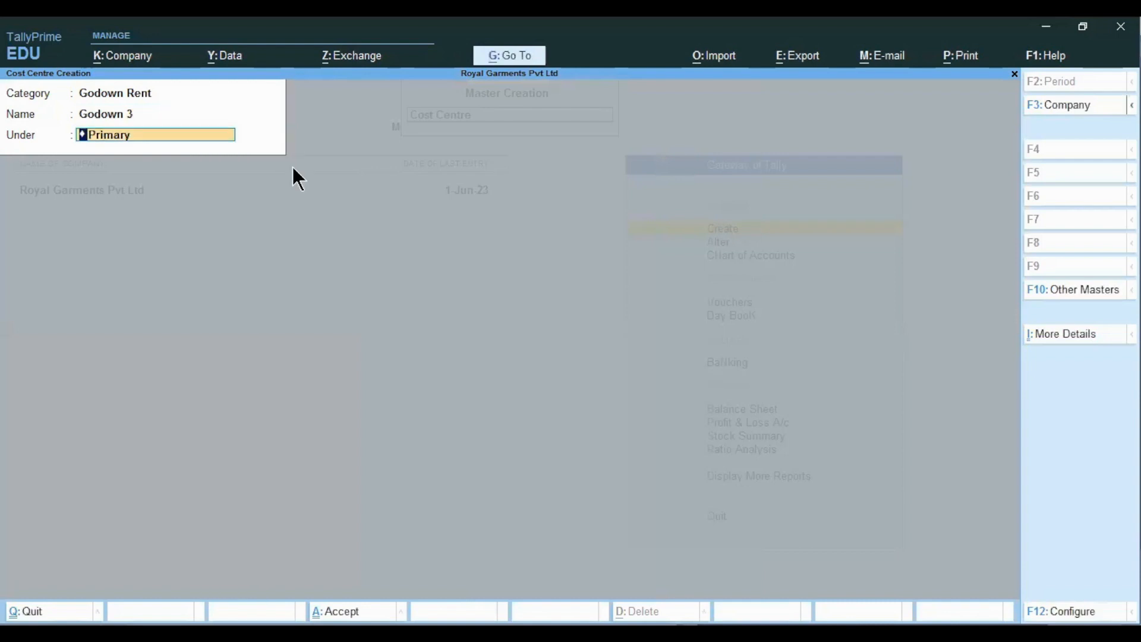
key(Return)
key(Return)
key(Escape)
key(Return)
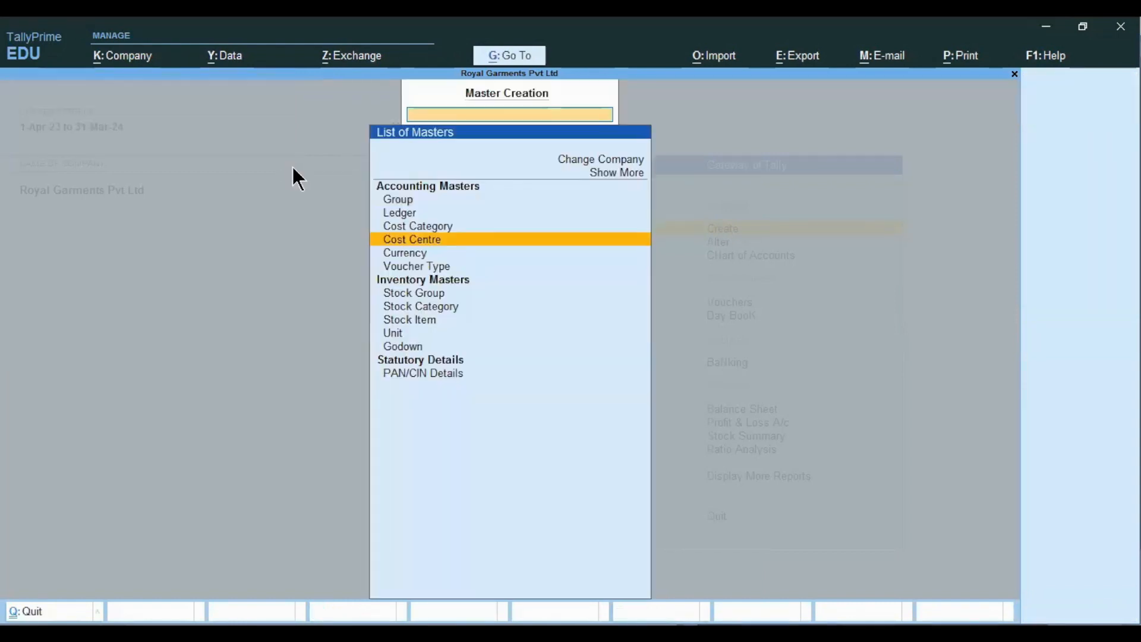
key(alt+Tab)
key(Down)
key(Down)
key(Down)
key(Down)
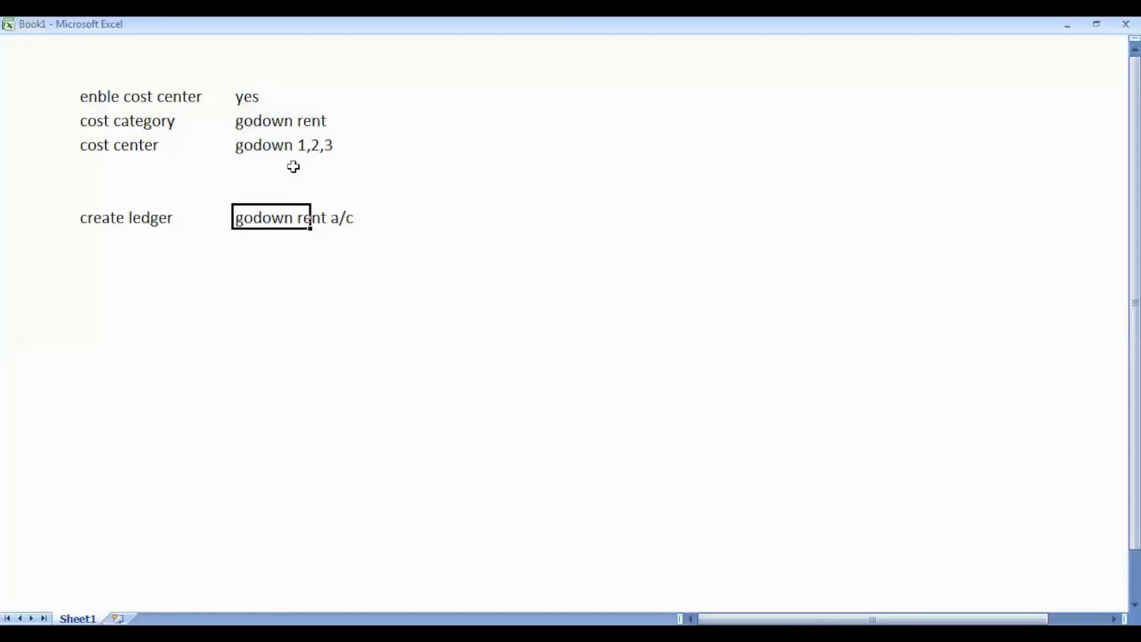
- Try creating a Godown Rent A/c ledger, which is rejected because the name already exists
key(alt+Tab)
key(Up)
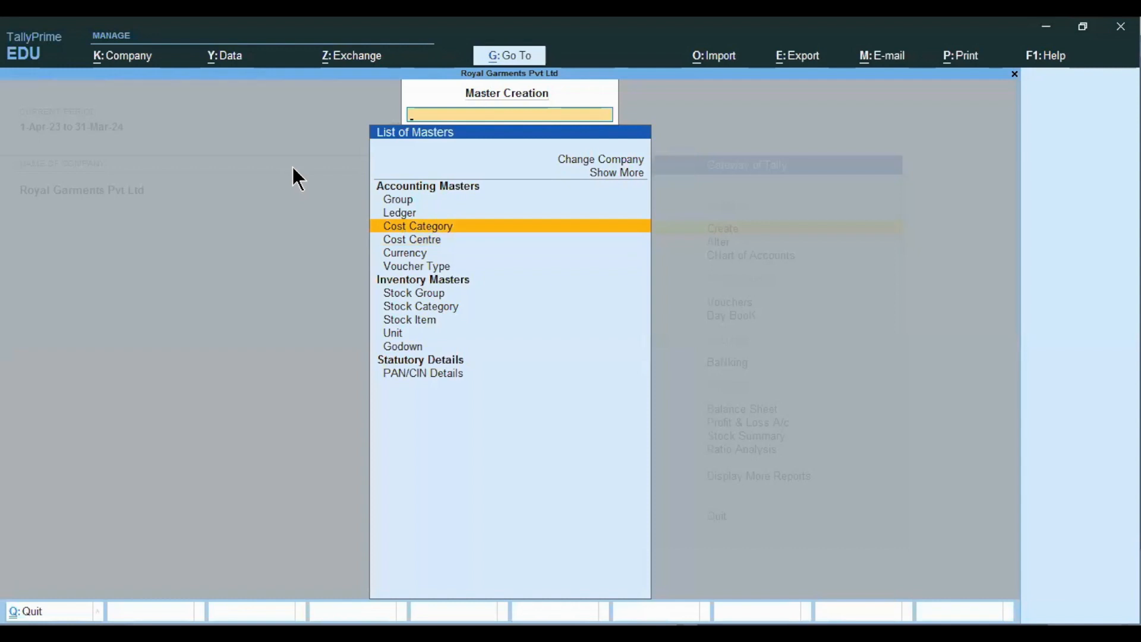
key(Up)
key(Return)
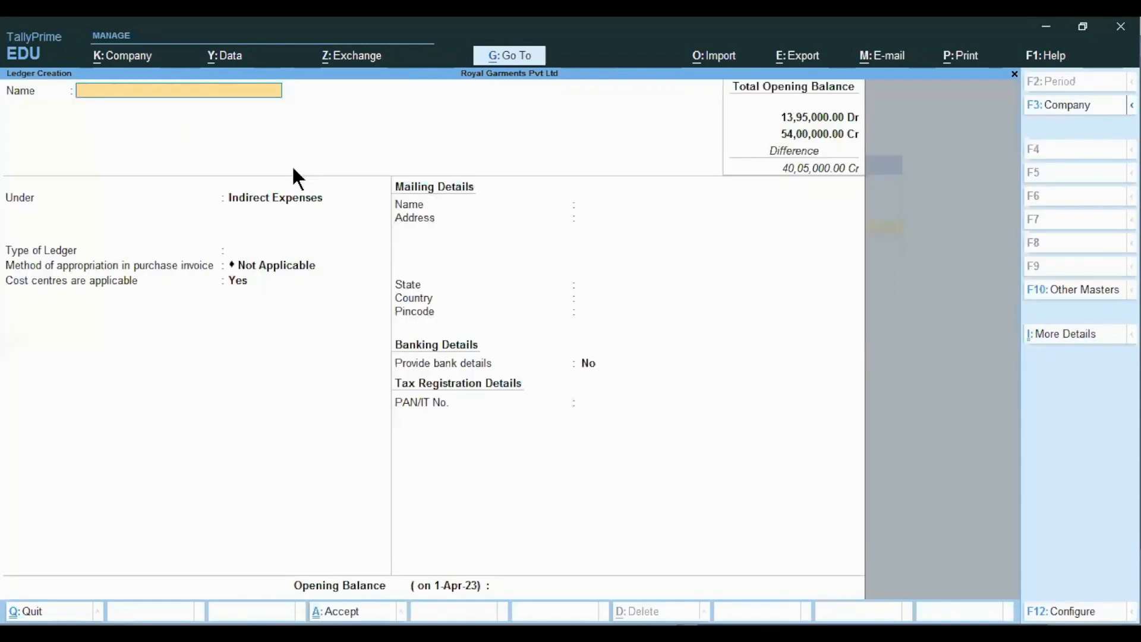
text(Godown Rent A/c)
key(Return)
key(Return)
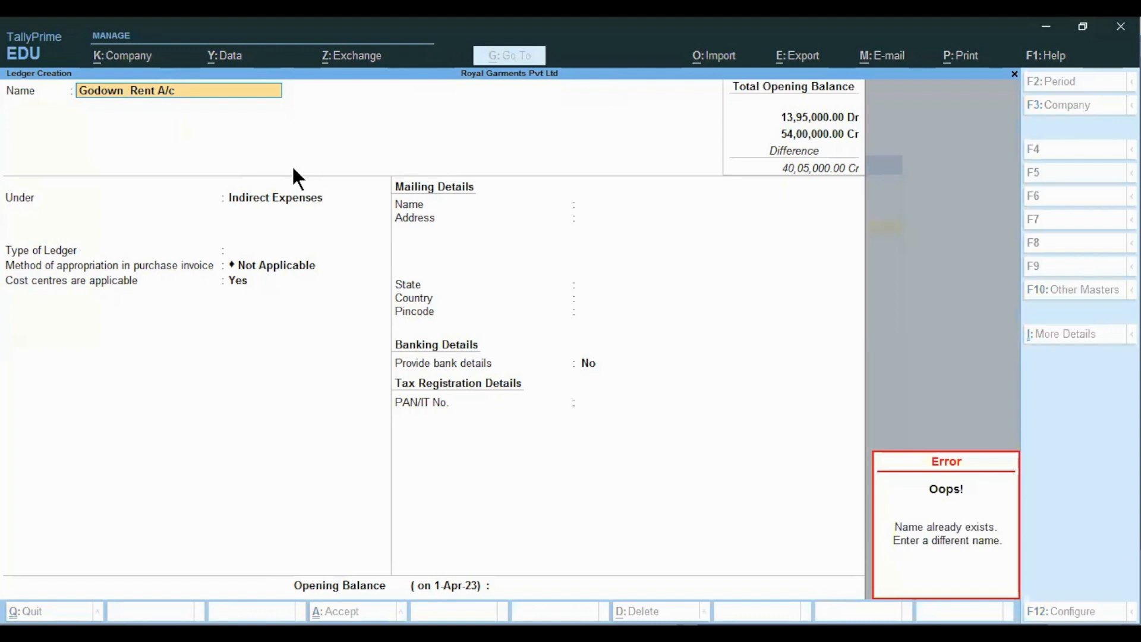
key(Escape)
key(Escape)
- Quit the duplicate entry, then find the existing Godown Rent A/c ledger via Alter and delete it
key(y)
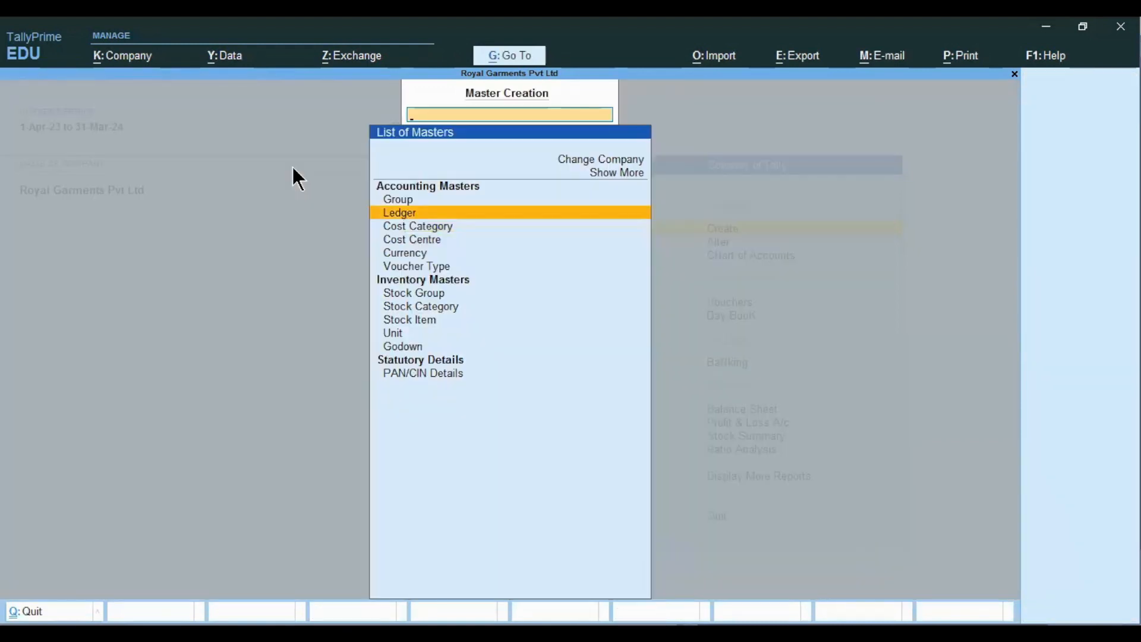
key(Escape)
key(Down)
key(Return)
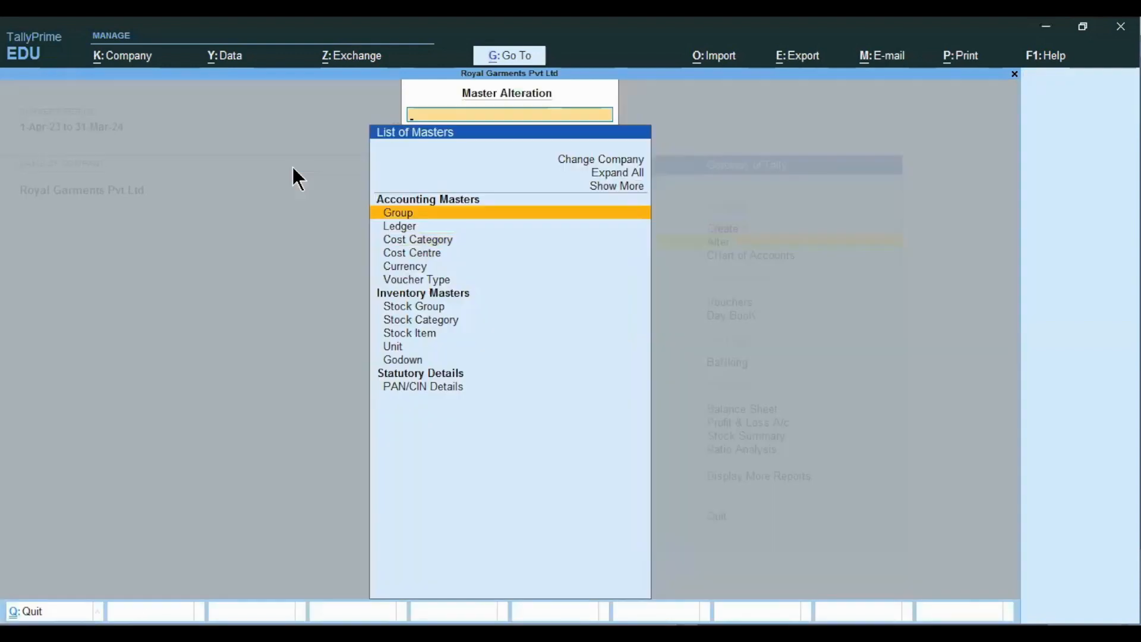
text(Lf)
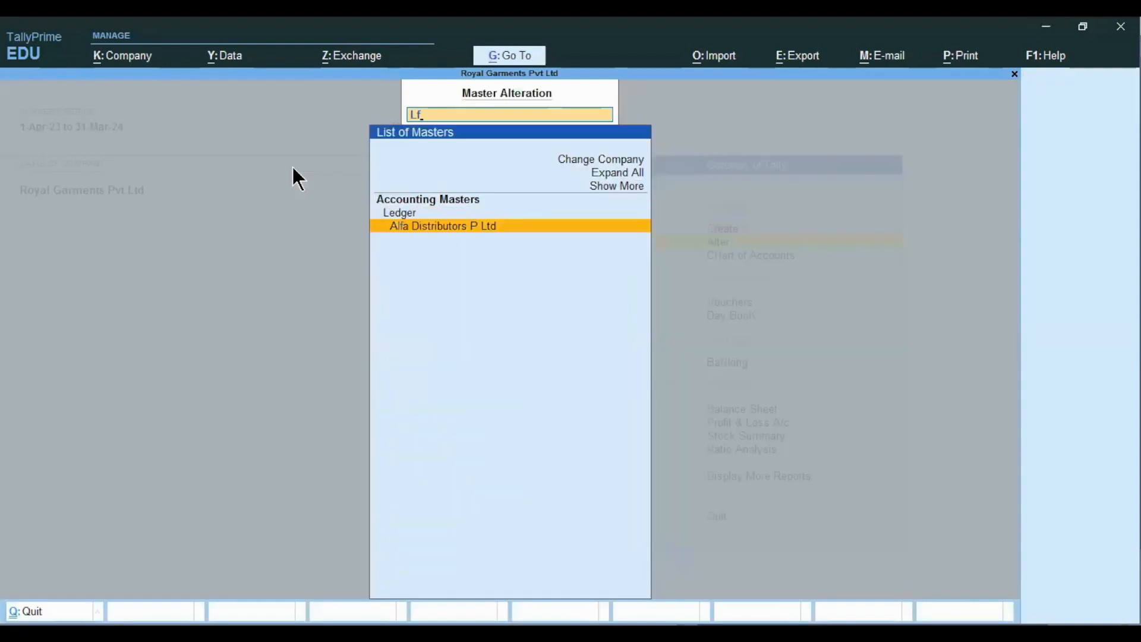
key(BackSpace)
key(BackSpace)
text(Go)
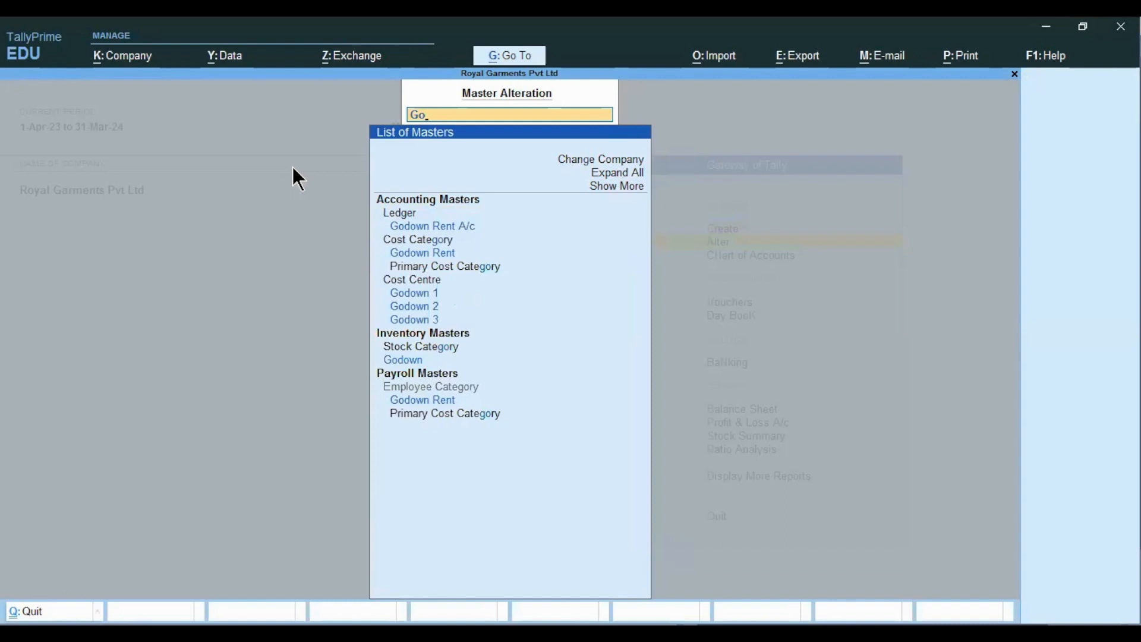
key(Down)
key(Return)
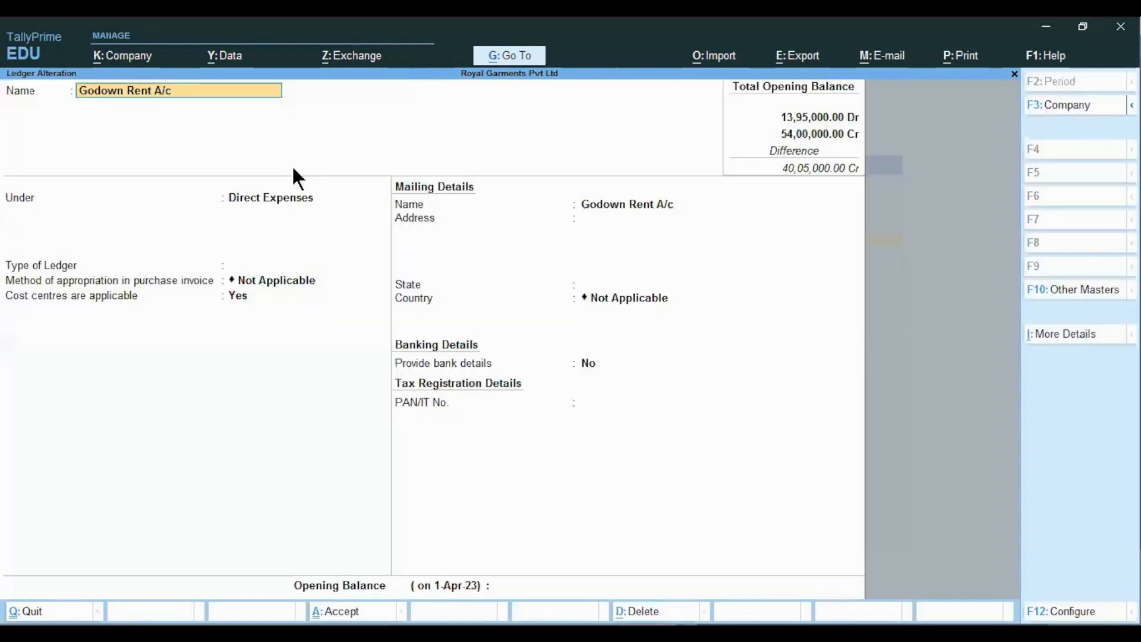
key(alt+d)
key(y)
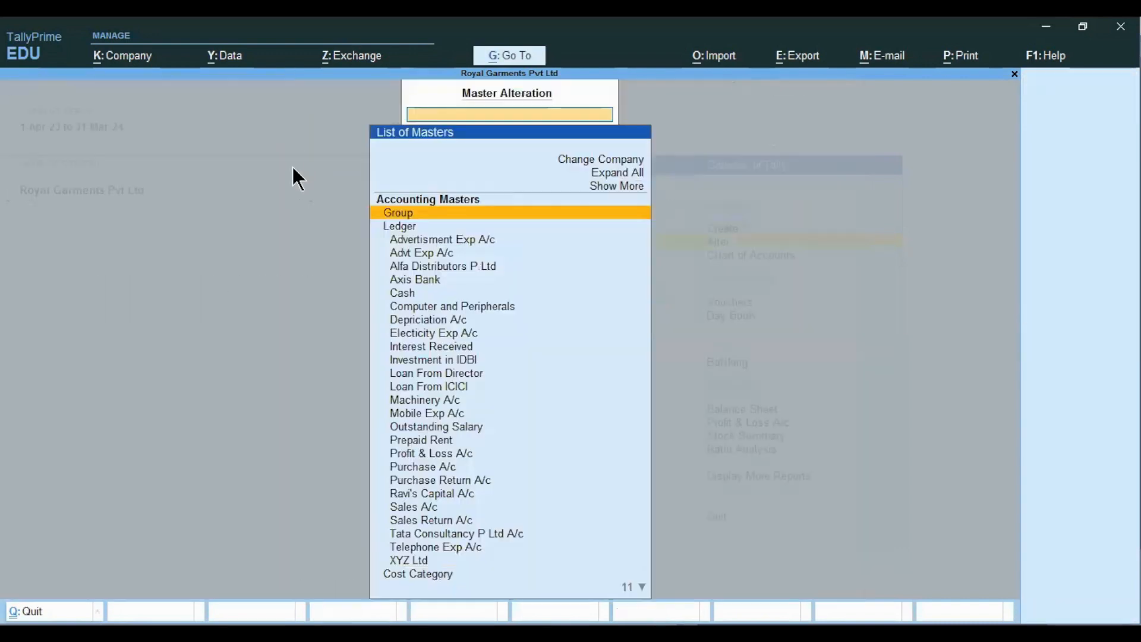
- Return to the list of masters to create
key(Escape)
key(Up)
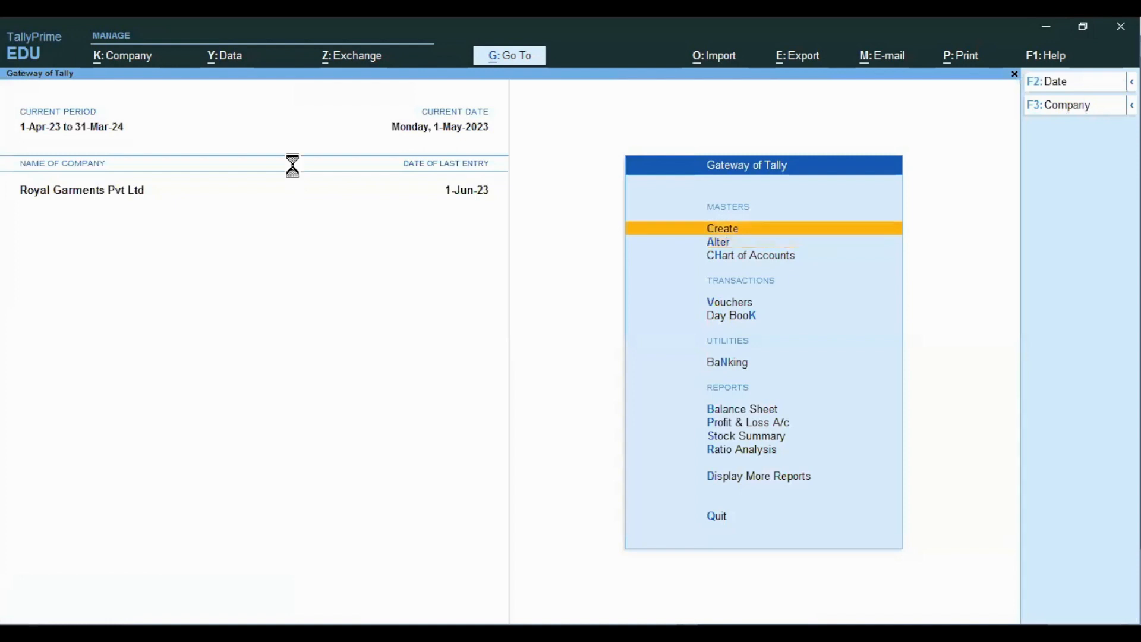
key(Return)
- Save ledger Godown Rent A/c under Direct Expenses with cost centres applicable set to Yes
key(Return)
text(G)
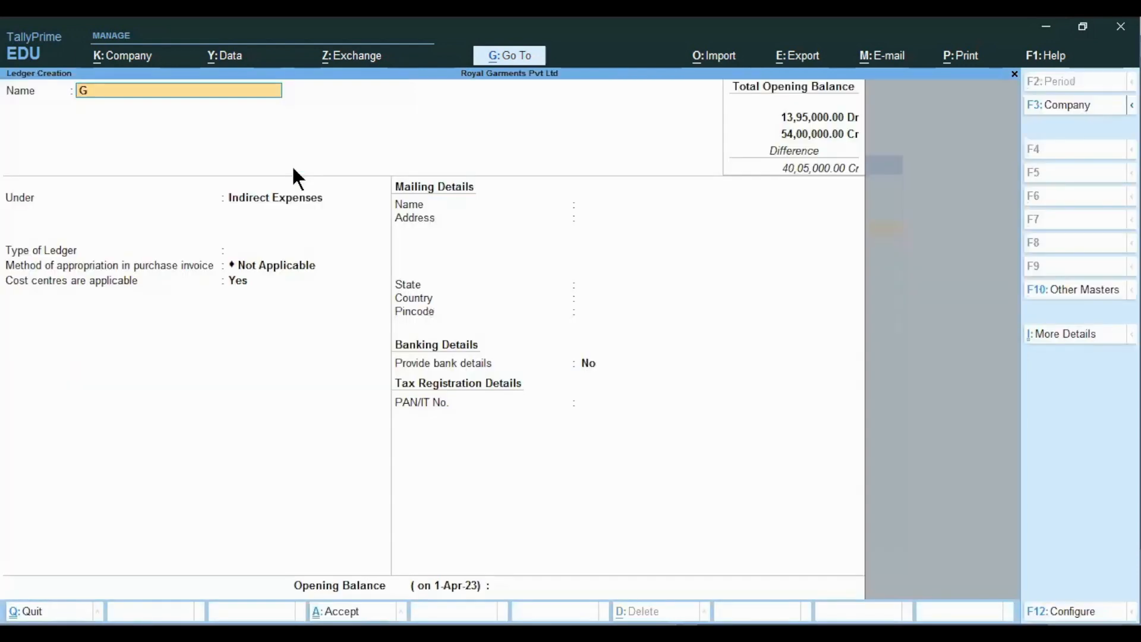
text(odown Rent A/c)
key(Return)
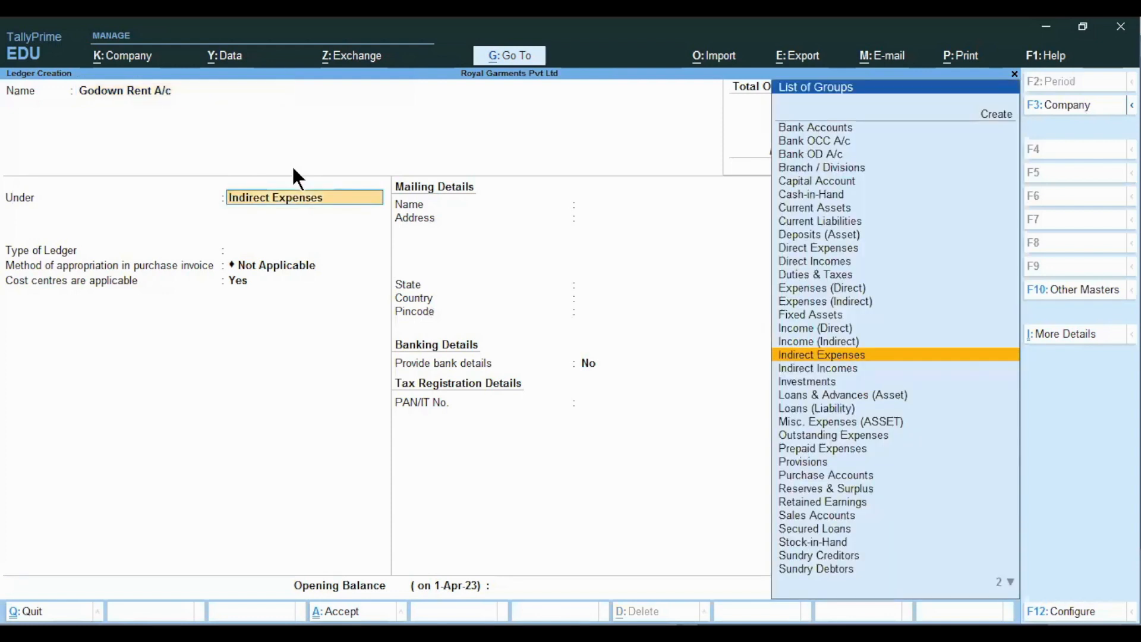
text(Dire)
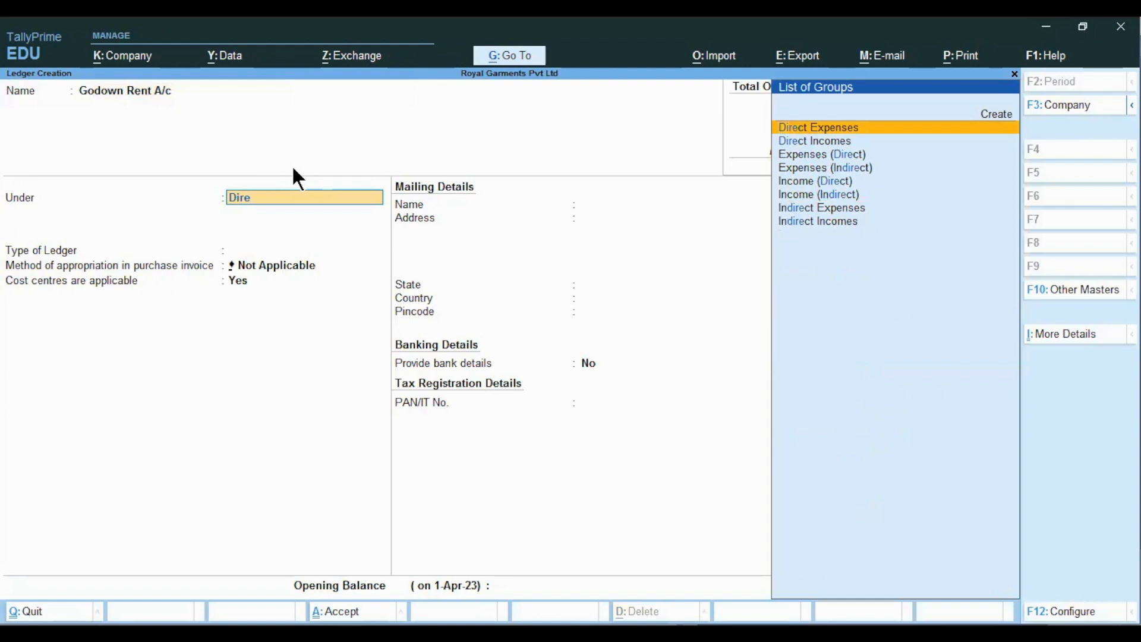
key(Return)
key(Return)
key(Return)
text(y)
key(Return)
key(Return)
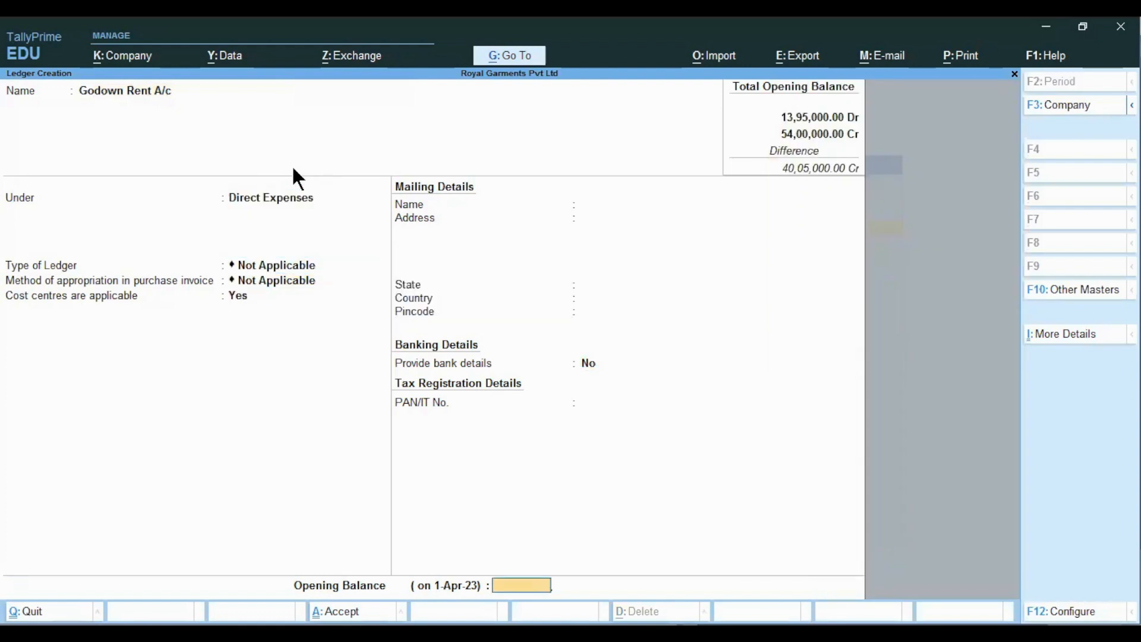
key(Return)
key(y)
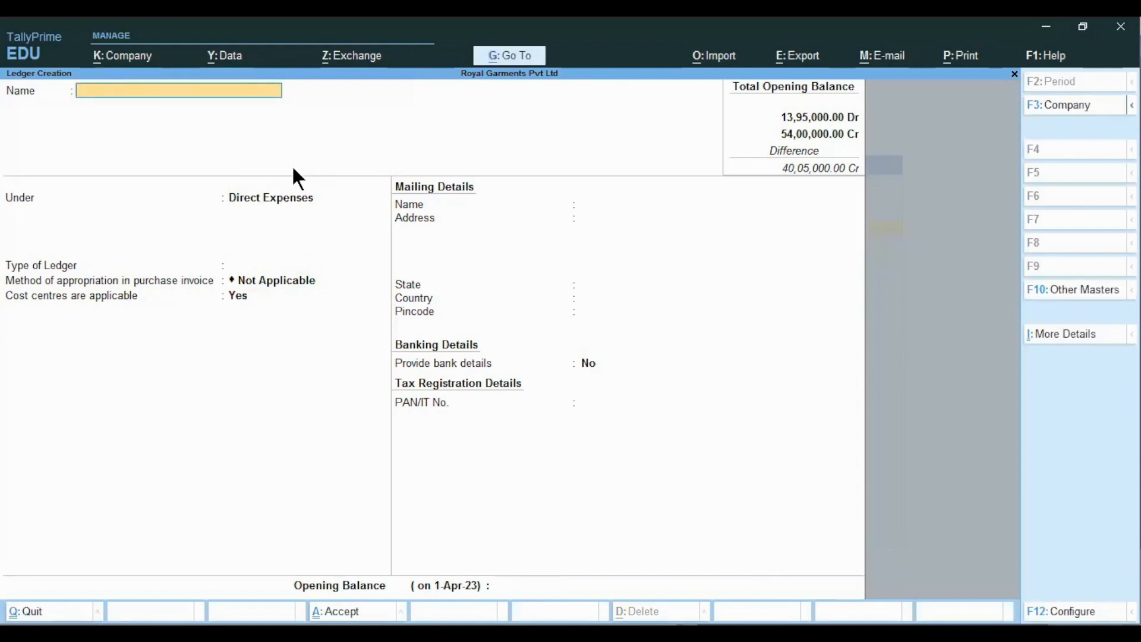
key(alt)
key(alt+Tab)
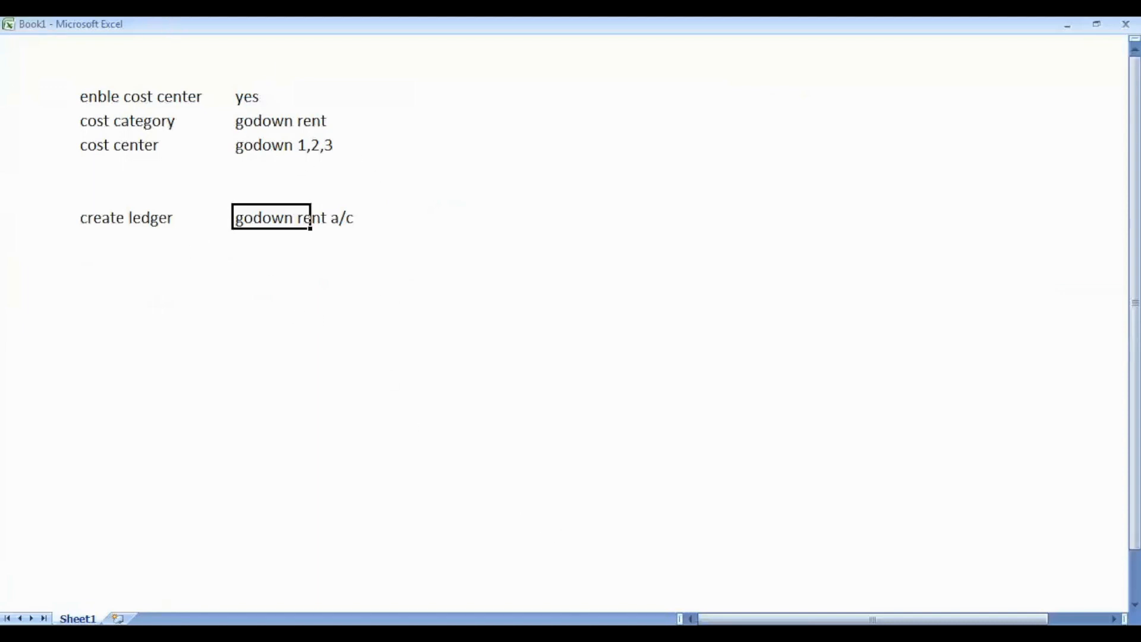
- Review the Steps slide and Excel notes, then close ledger creation in TallyPrime
key(alt+Tab)
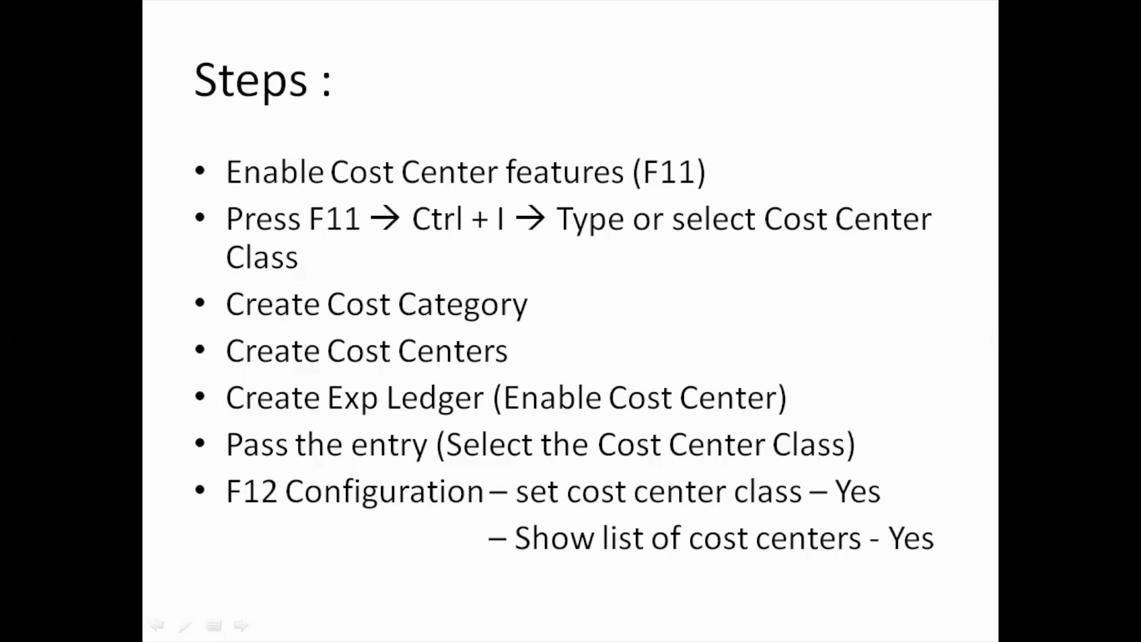
key(alt+Tab)
key(alt+Tab)
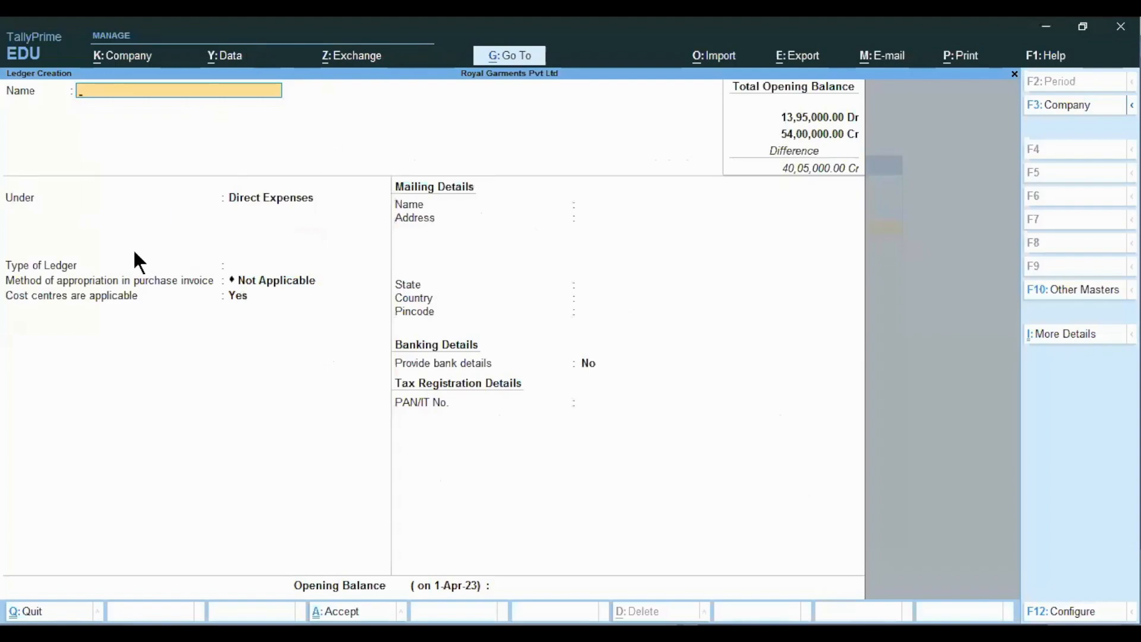
key(Escape)
key(Escape)
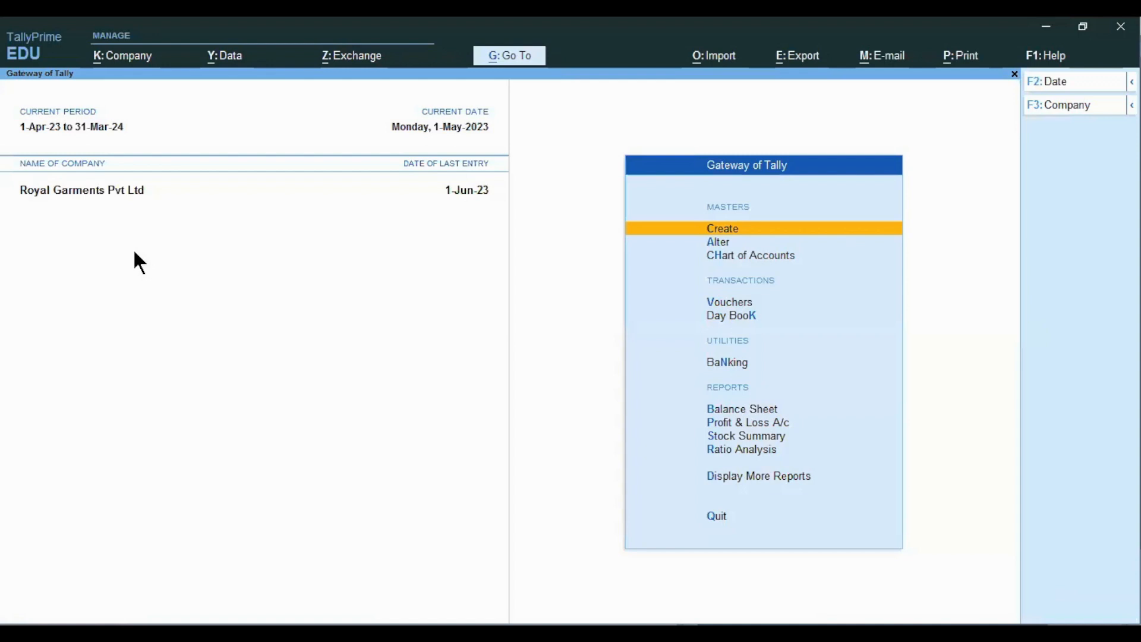
- Open Cost Centre Classes from company features (F11, More Details), then show the Steps slide
key(F11)
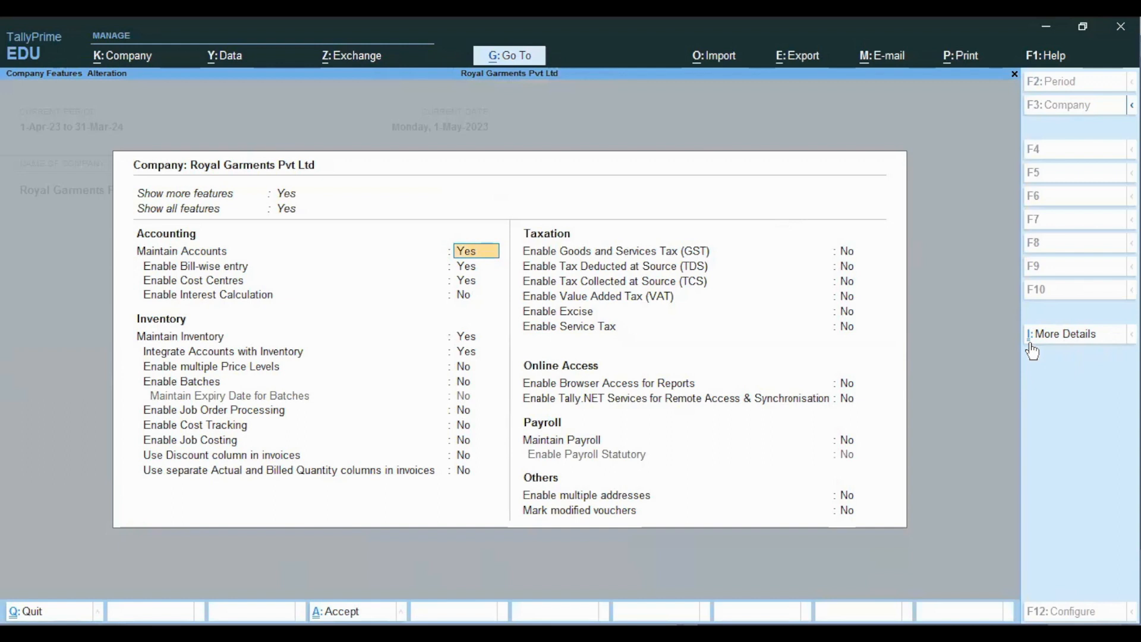
click(1059, 335)
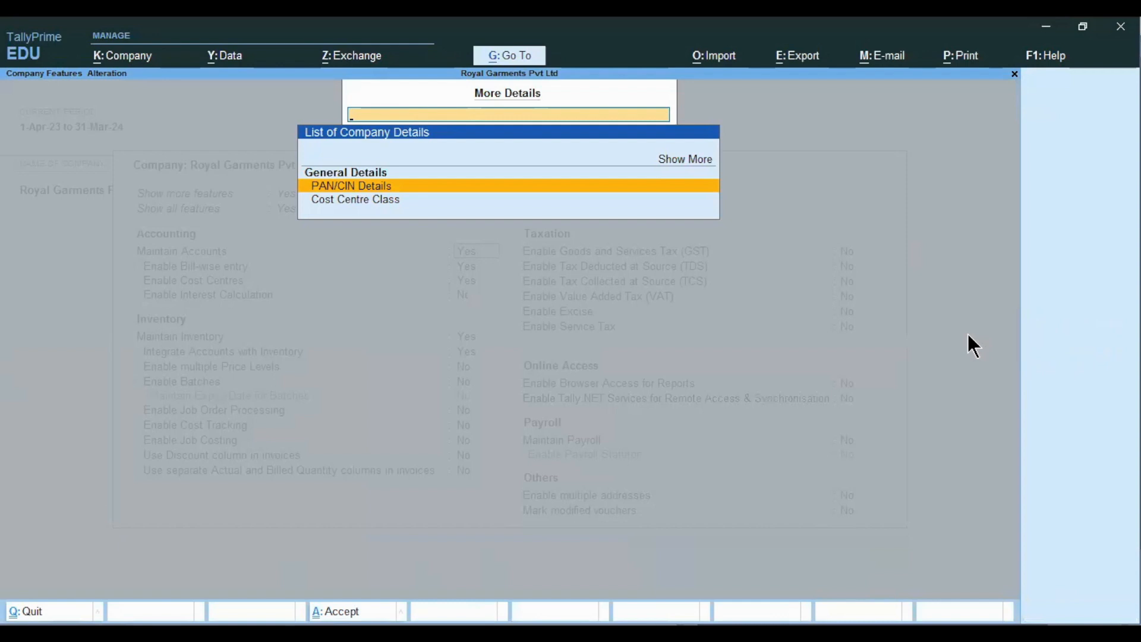
key(Down)
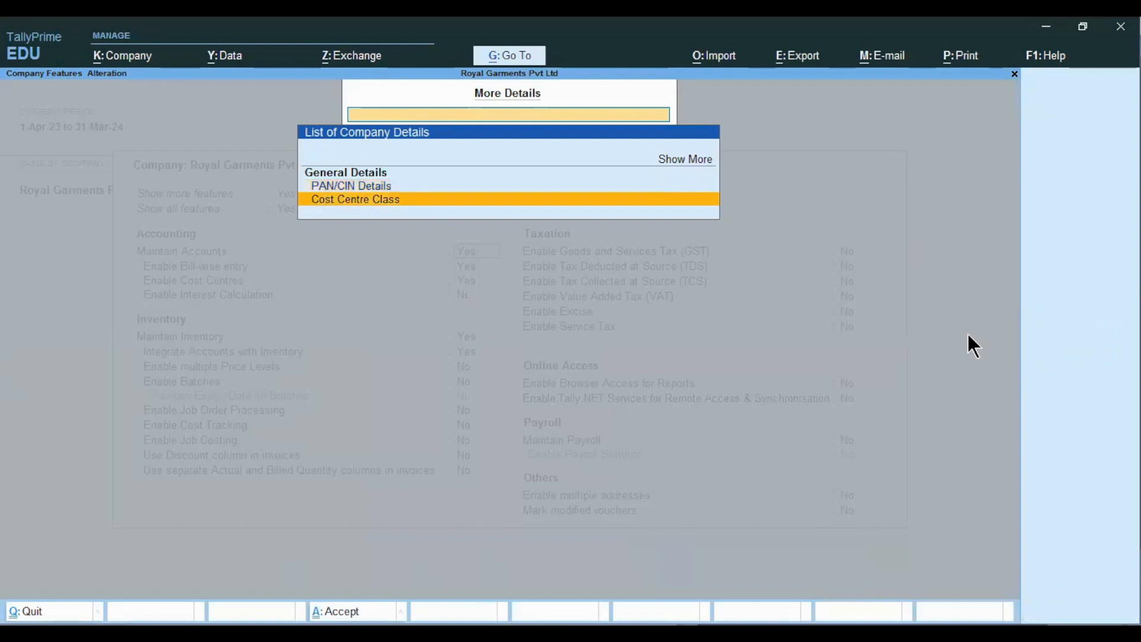
click(466, 199)
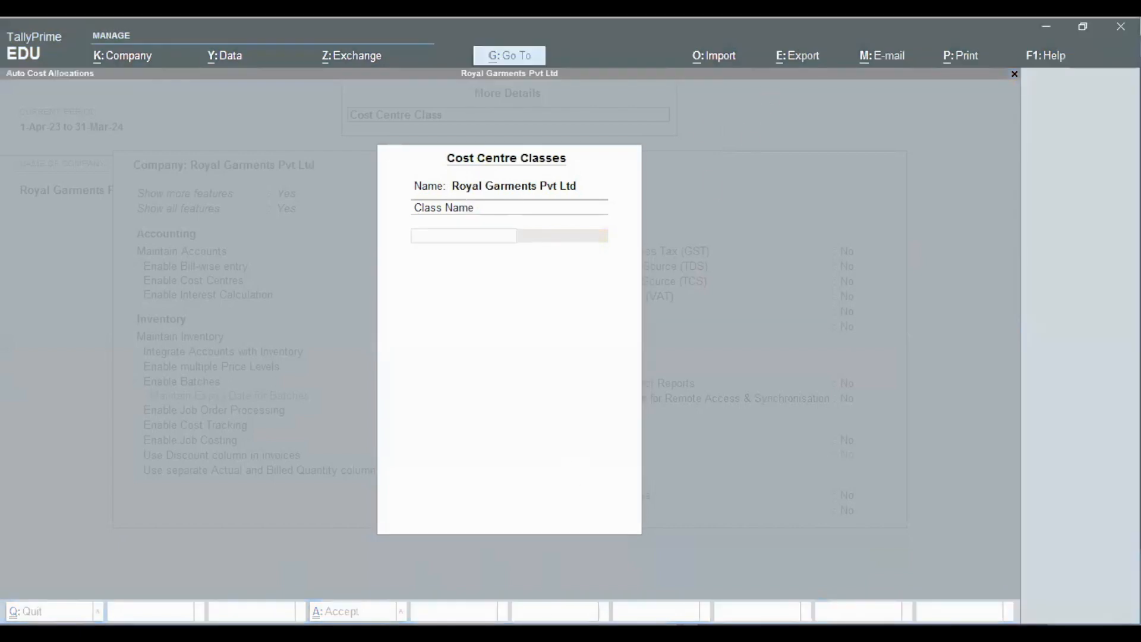
click(510, 618)
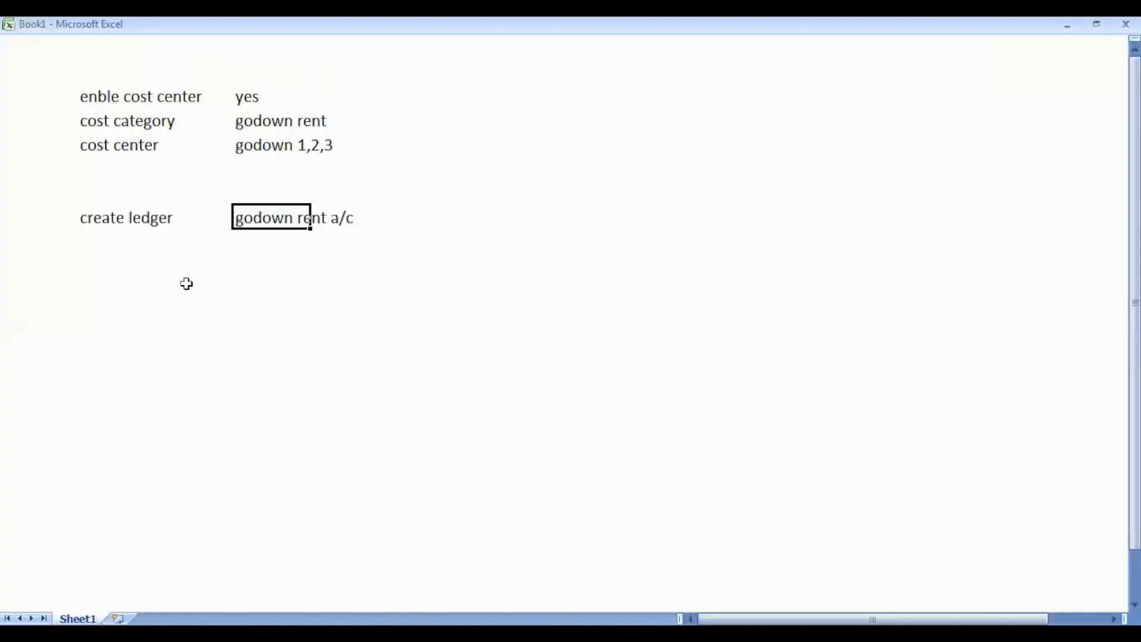
- Add a 'cost center class' row with value 'godown rent' to the Excel notes
key(Down)
key(Down)
key(Left)
key(Left)
text(cost)
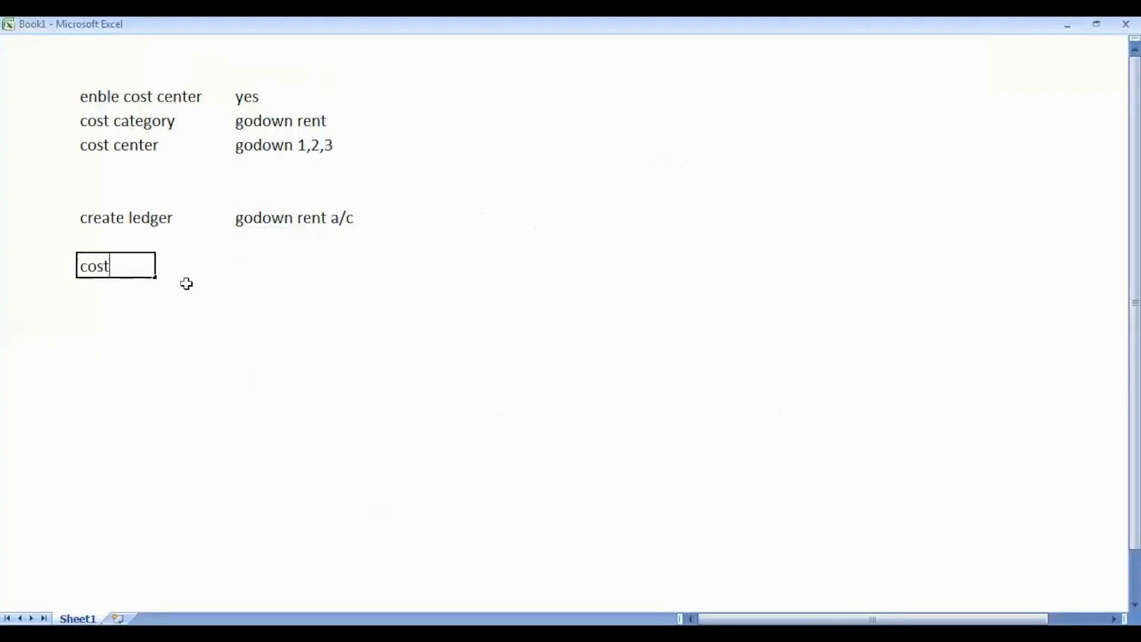
text( center class)
key(Right)
key(Right)
text(godown rent)
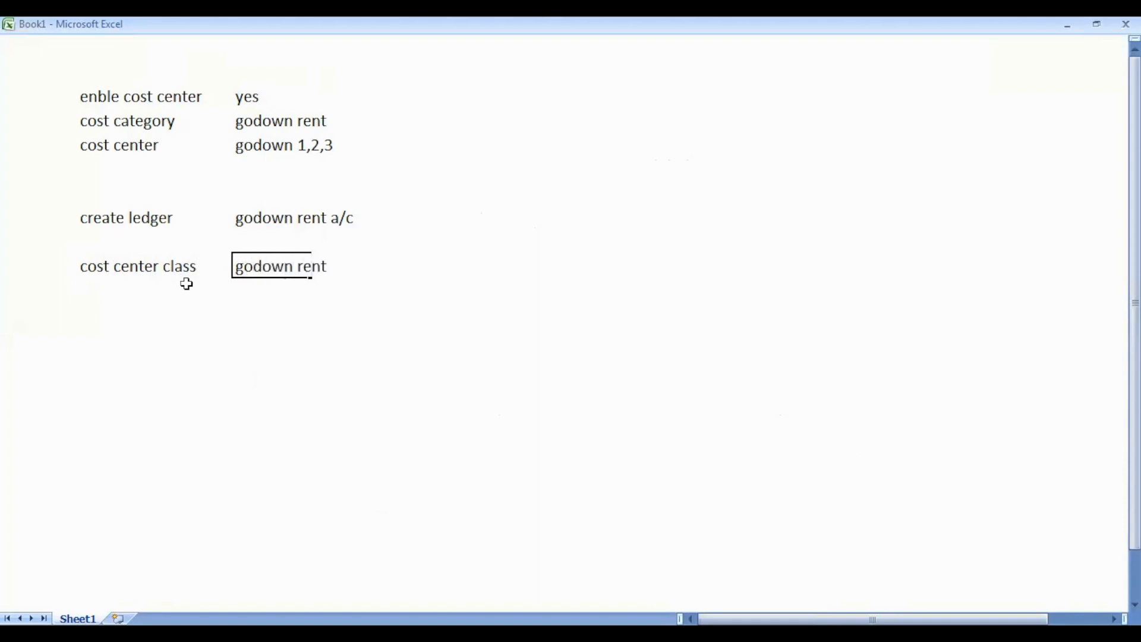
key(Return)
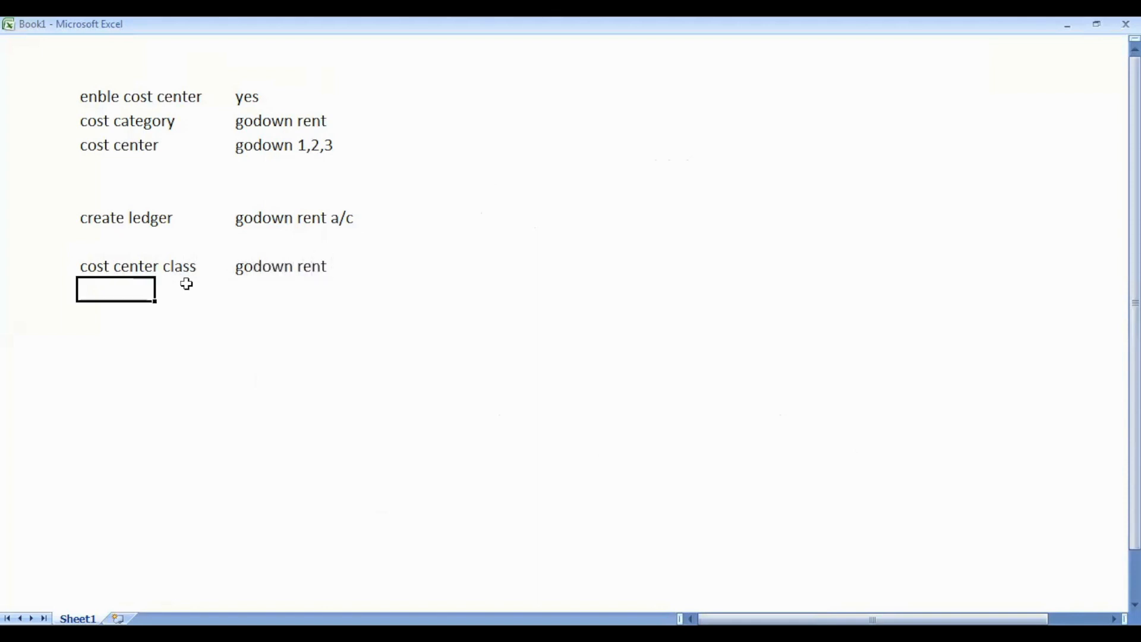
key(alt+Tab)
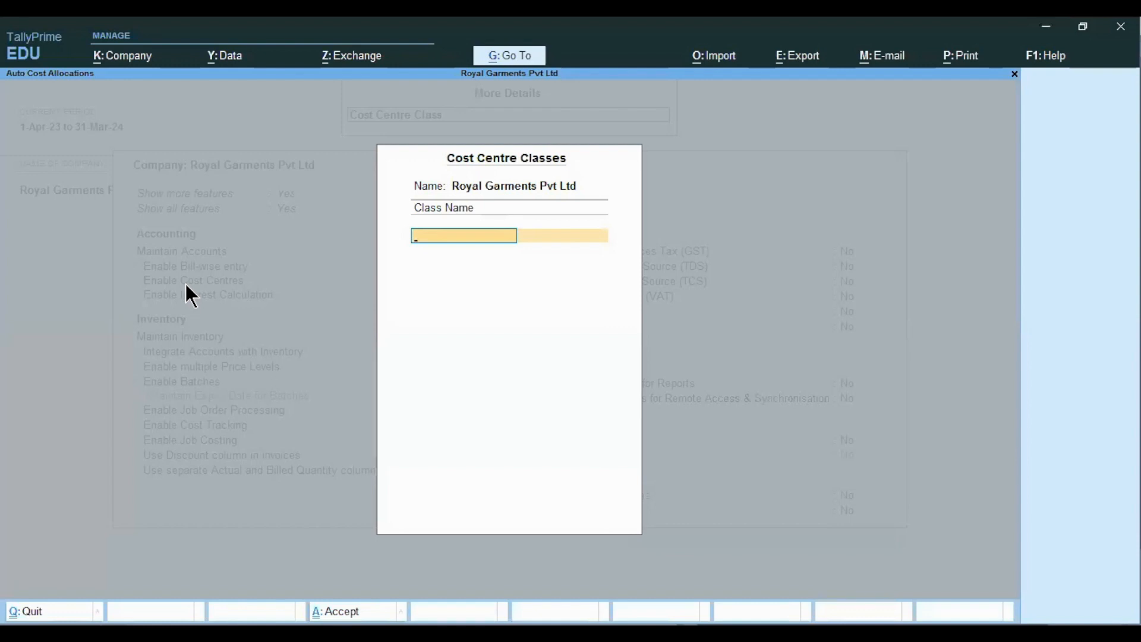
- Name the class Godown Rent, pick the Godown Rent category and add Godown 1 as first centre
text(Godown Rent)
key(Return)
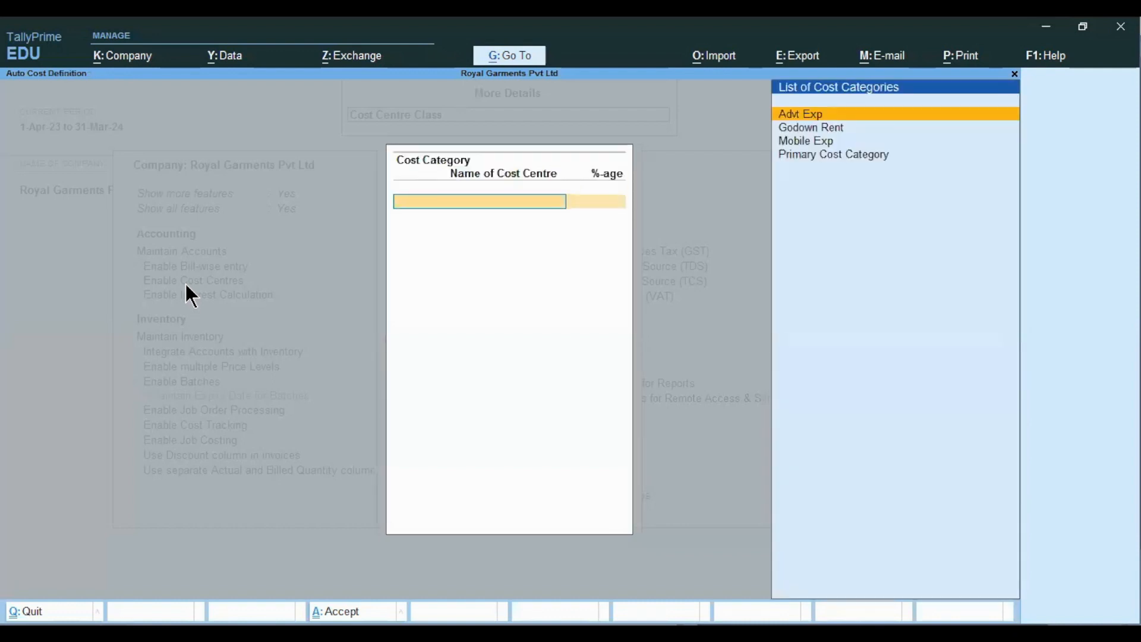
key(Down)
key(Return)
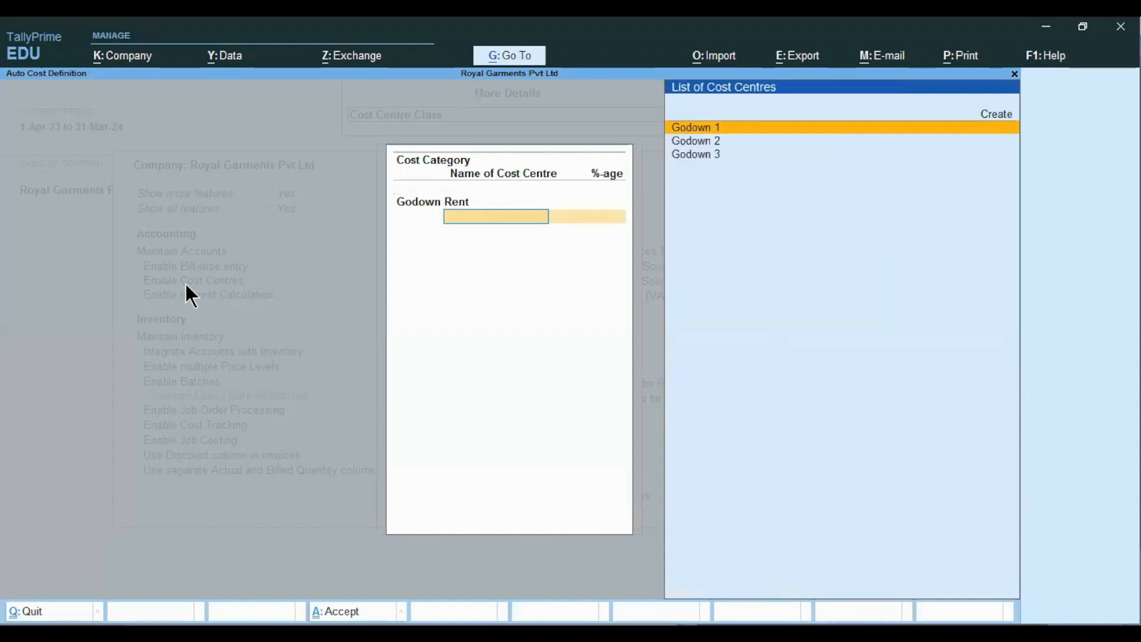
key(Return)
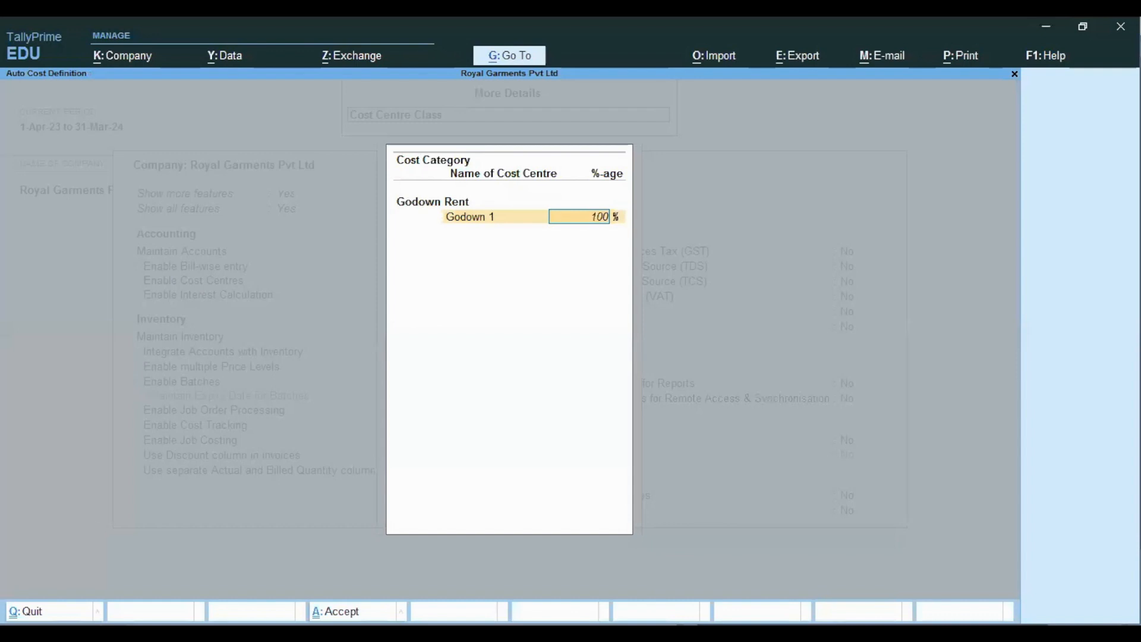
key(Return)
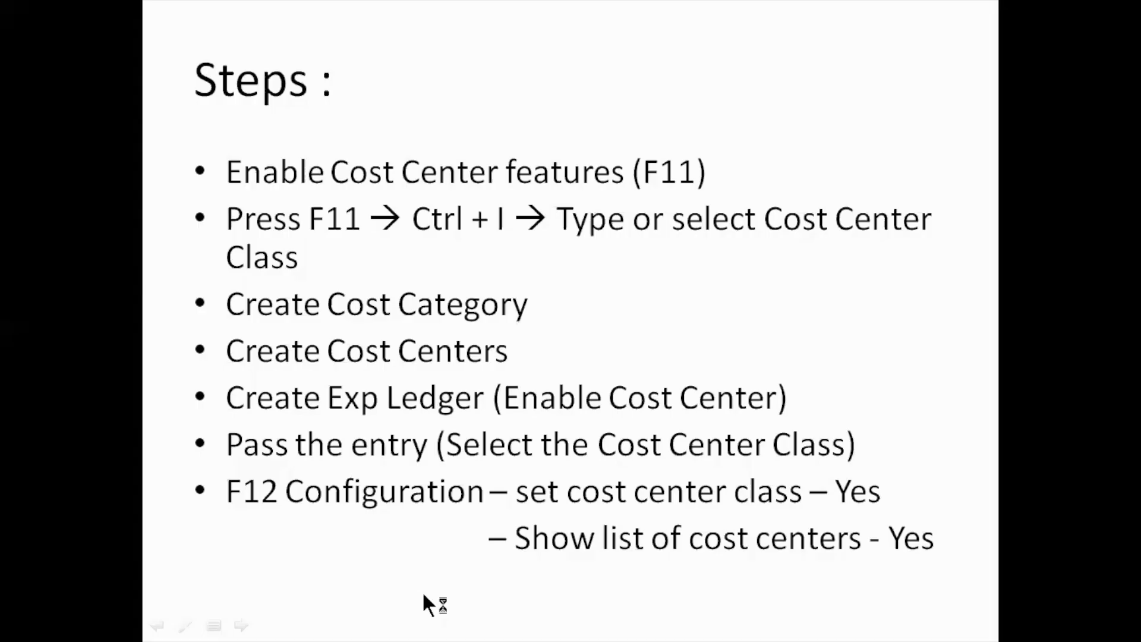
click(422, 591)
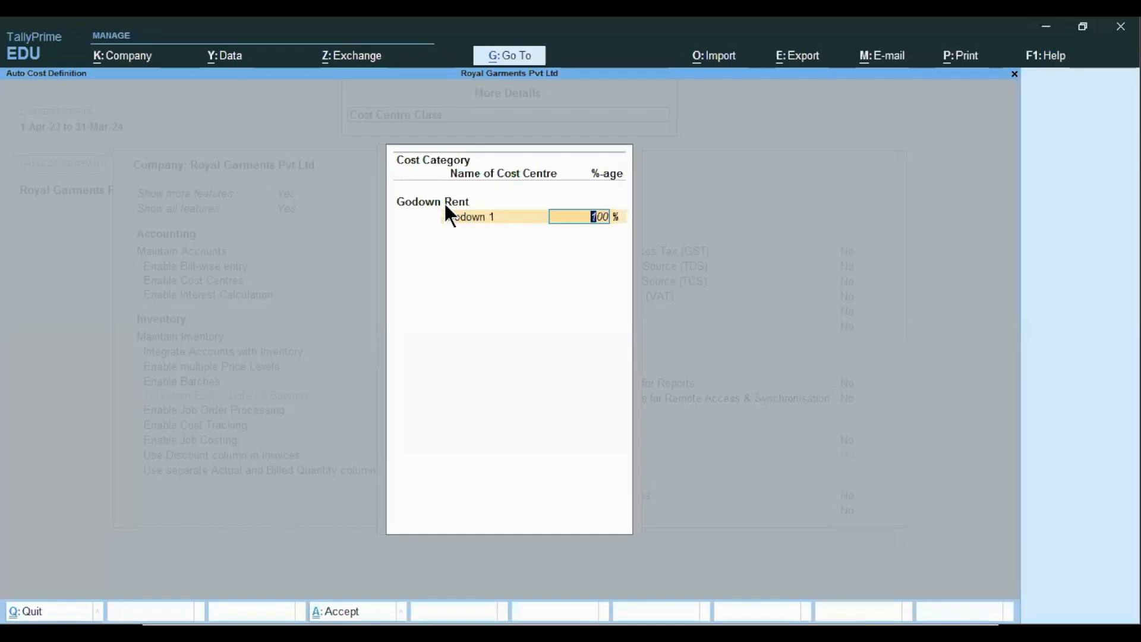
- Allocate 35% to Godown 1, 25% to Godown 2 and 40% to Godown 3, then save the class
text(35)
key(Return)
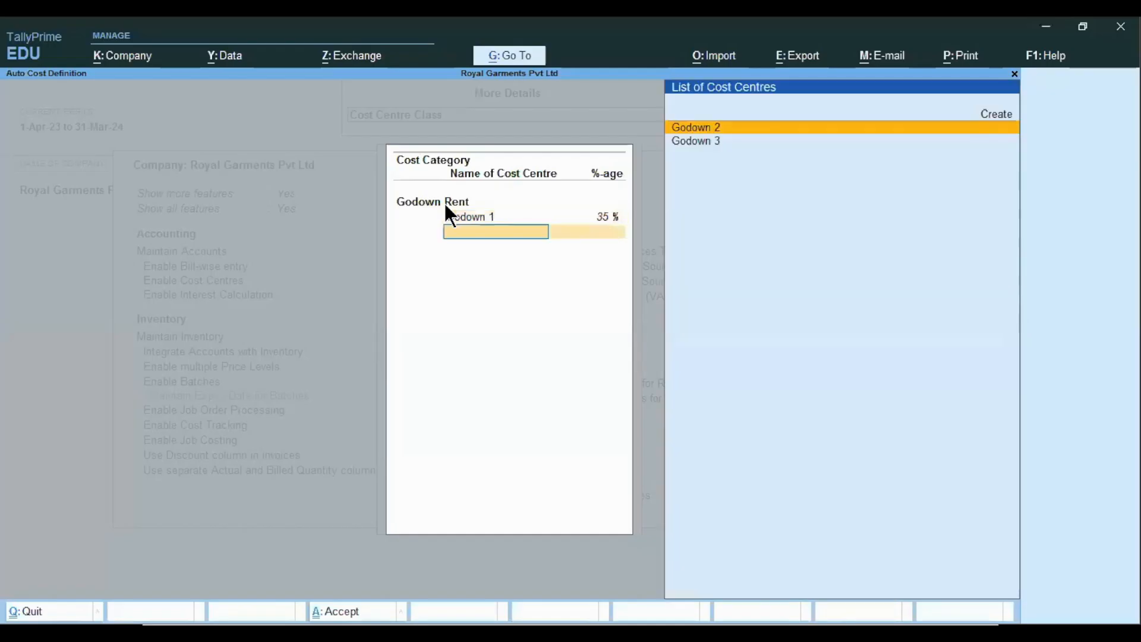
key(Return)
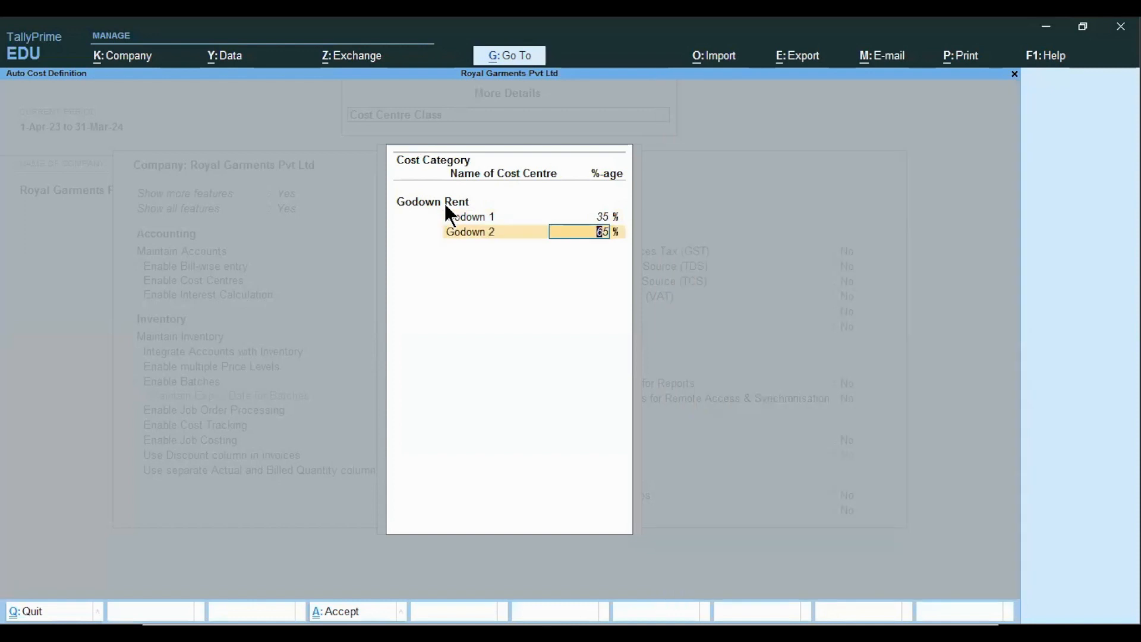
text(25)
key(Return)
key(Return)
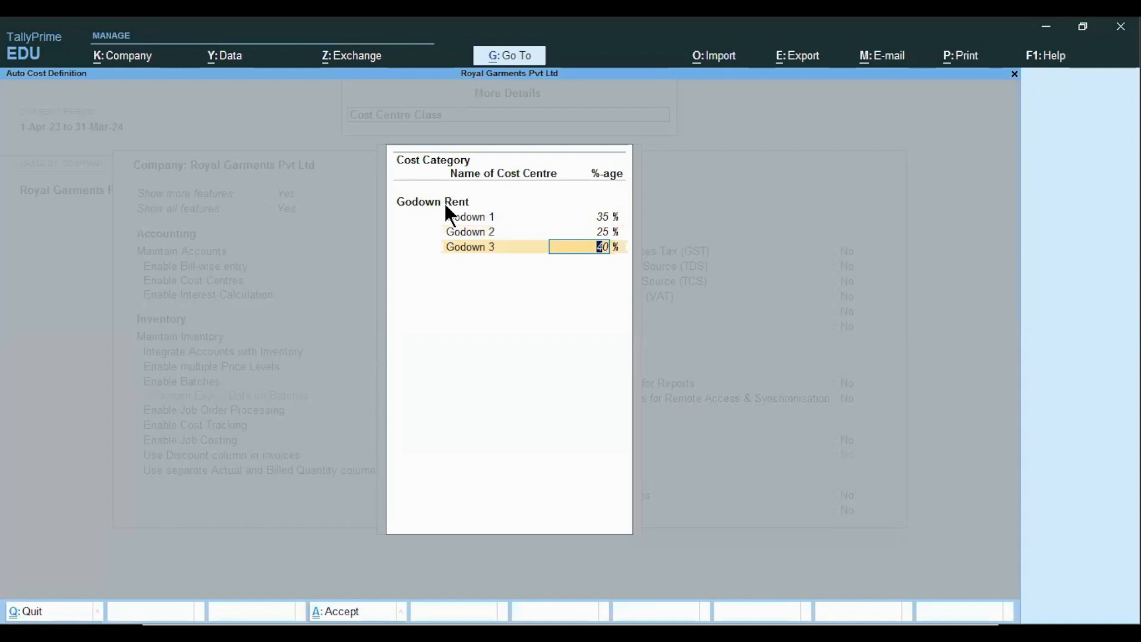
key(Return)
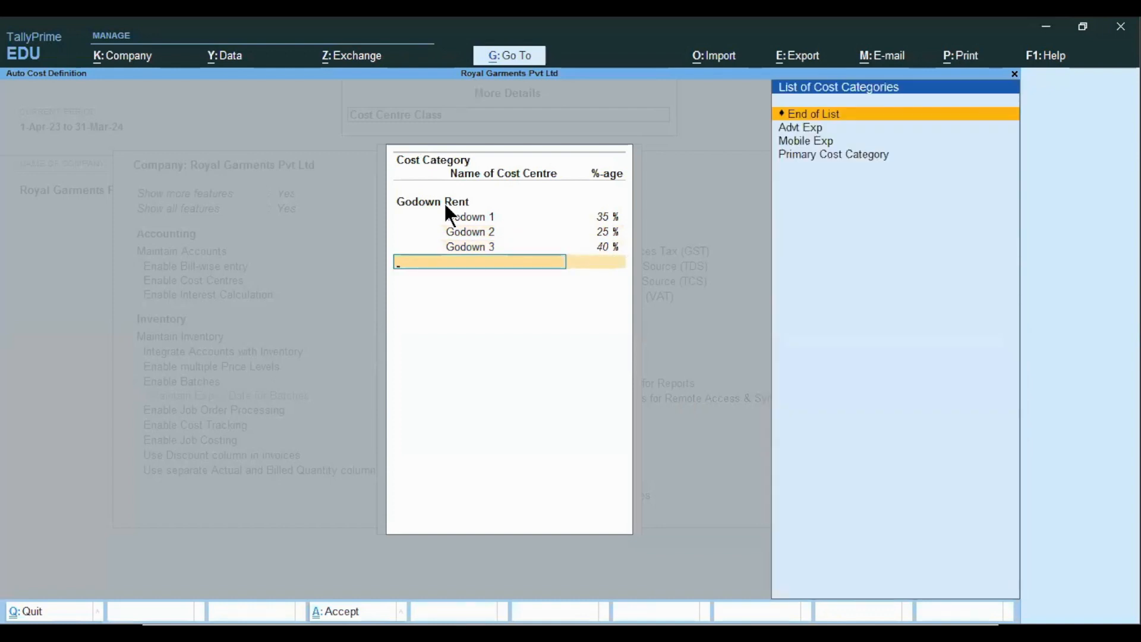
key(Return)
key(ctrl+a)
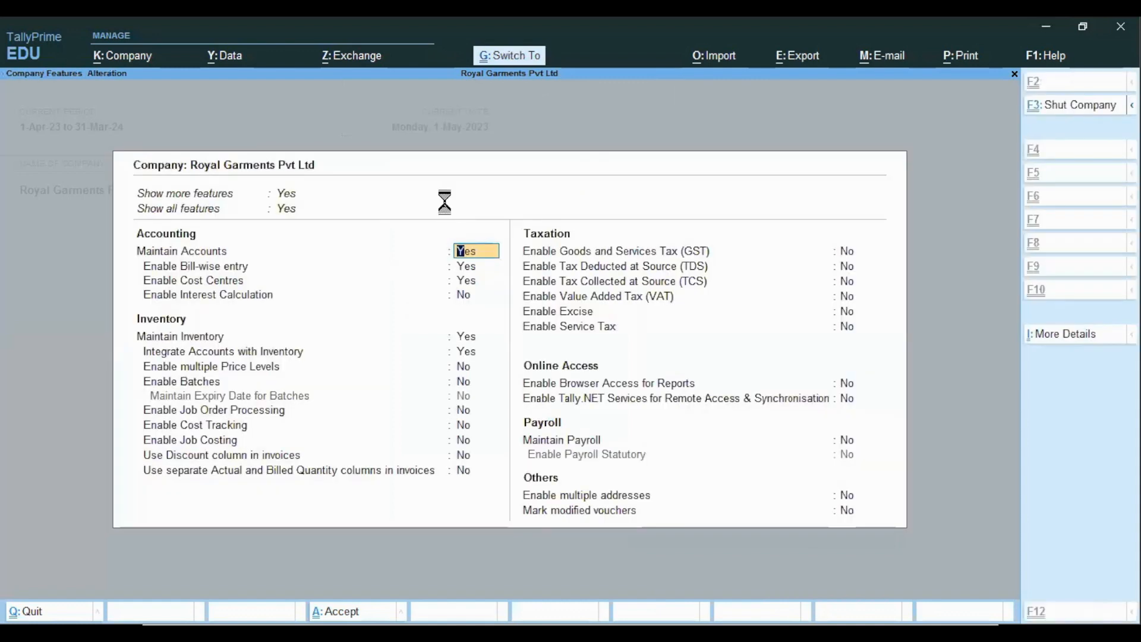
- Return to the main menu and start payment voucher No. 4 dated 1-May-23
key(ctrl+a)
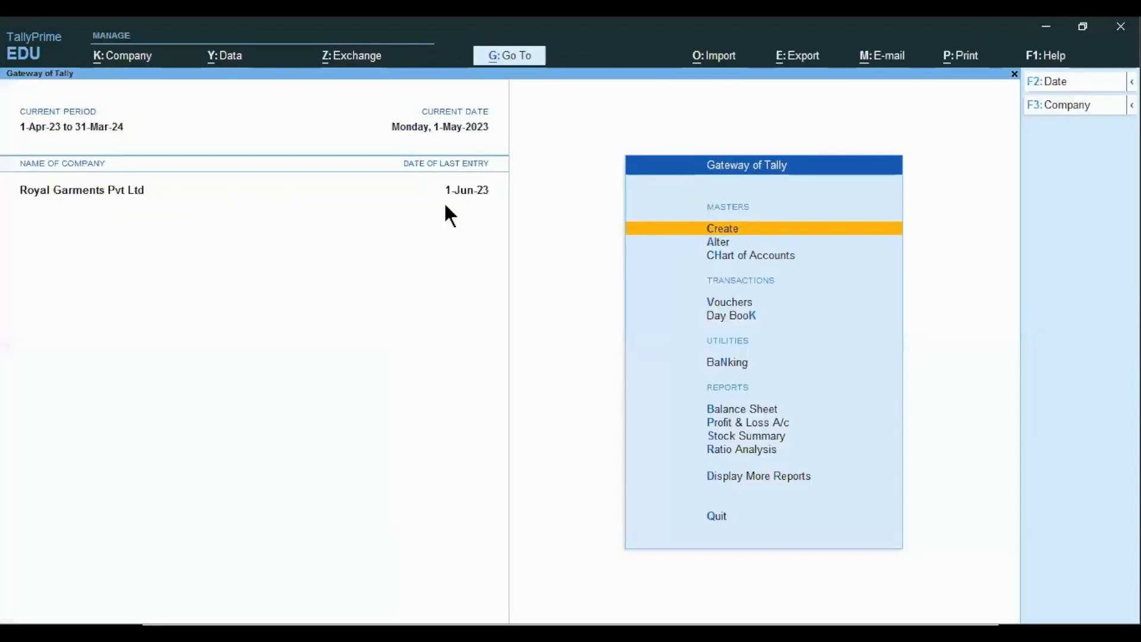
key(Down)
key(Down)
key(Down)
key(Down)
key(Up)
key(Return)
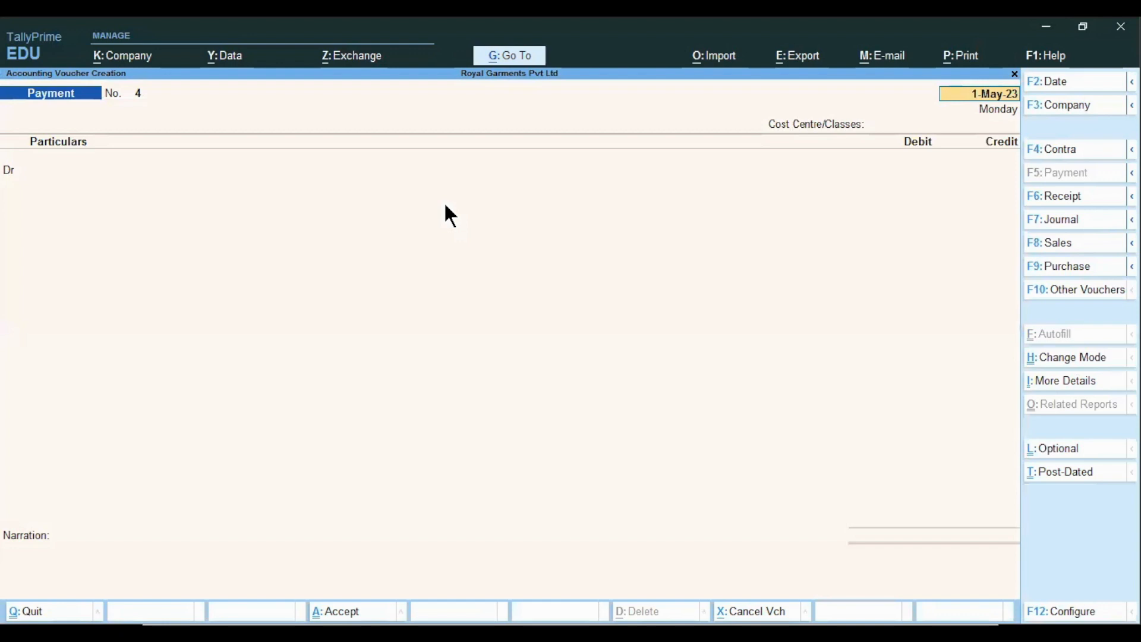
key(Return)
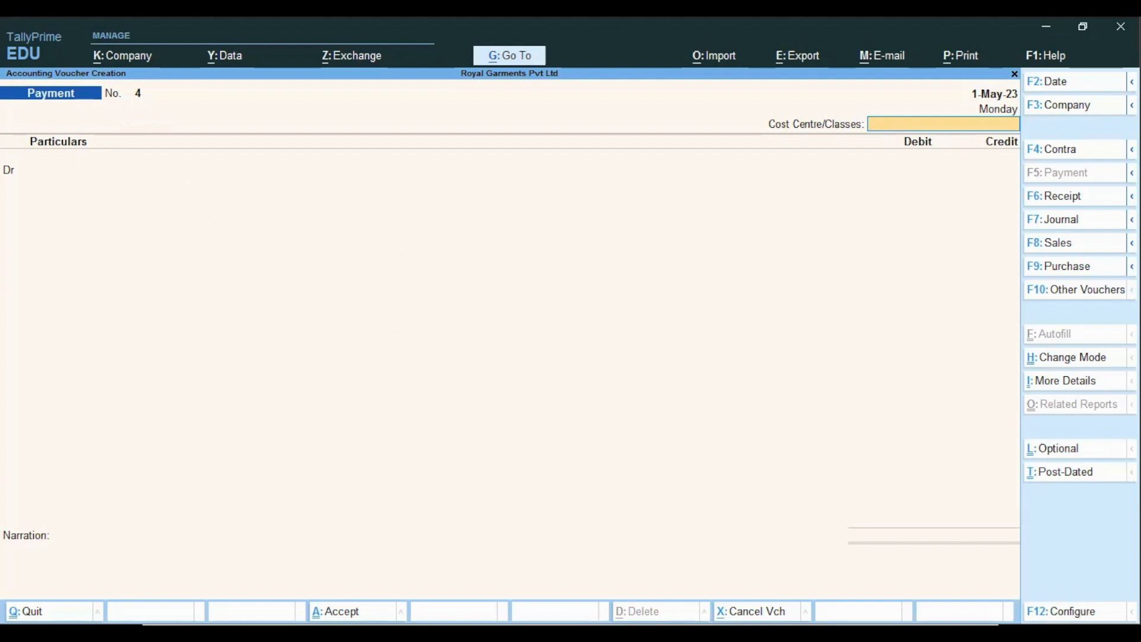
key(F12)
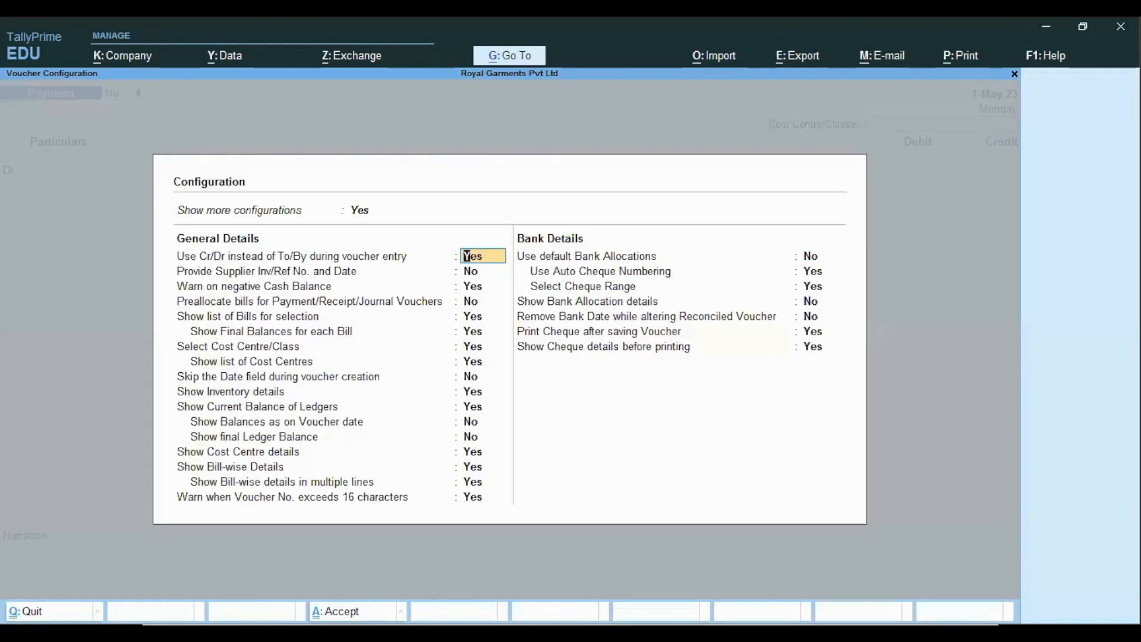
- Set Show Cost Centre details and Show Bill-wise Details to No, keeping Select Cost Centre/Class at Yes
click(237, 451)
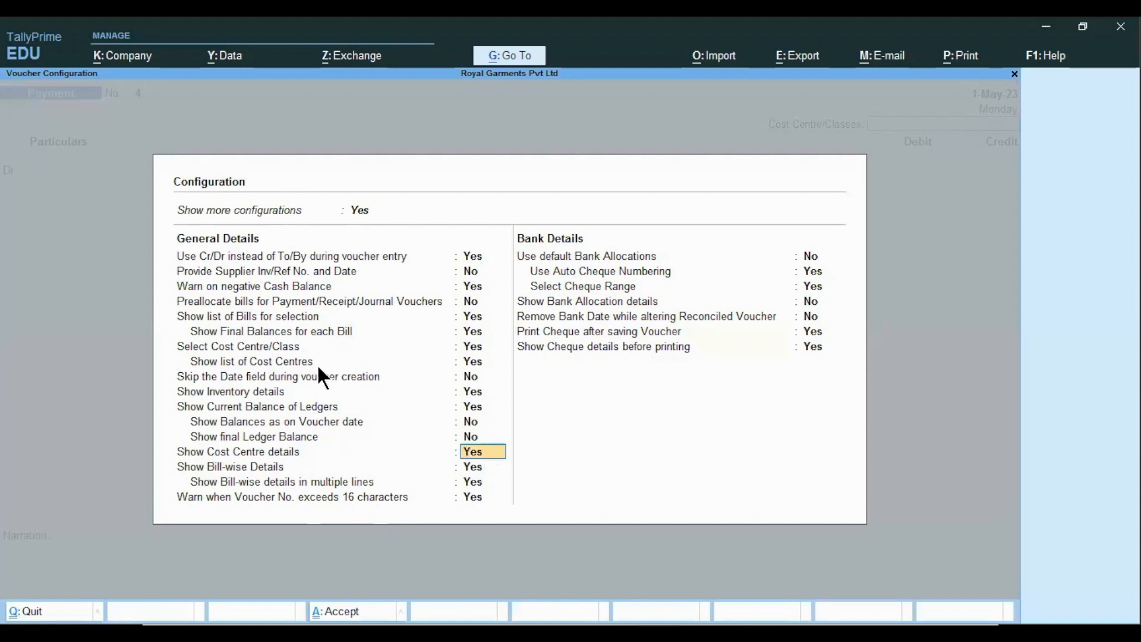
click(470, 350)
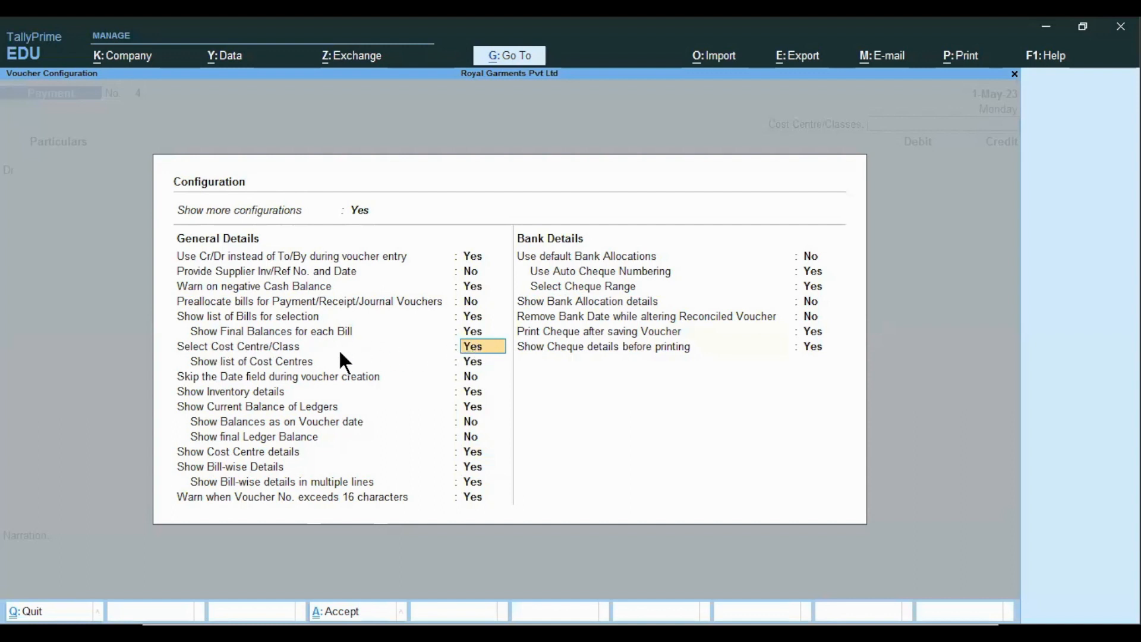
click(484, 366)
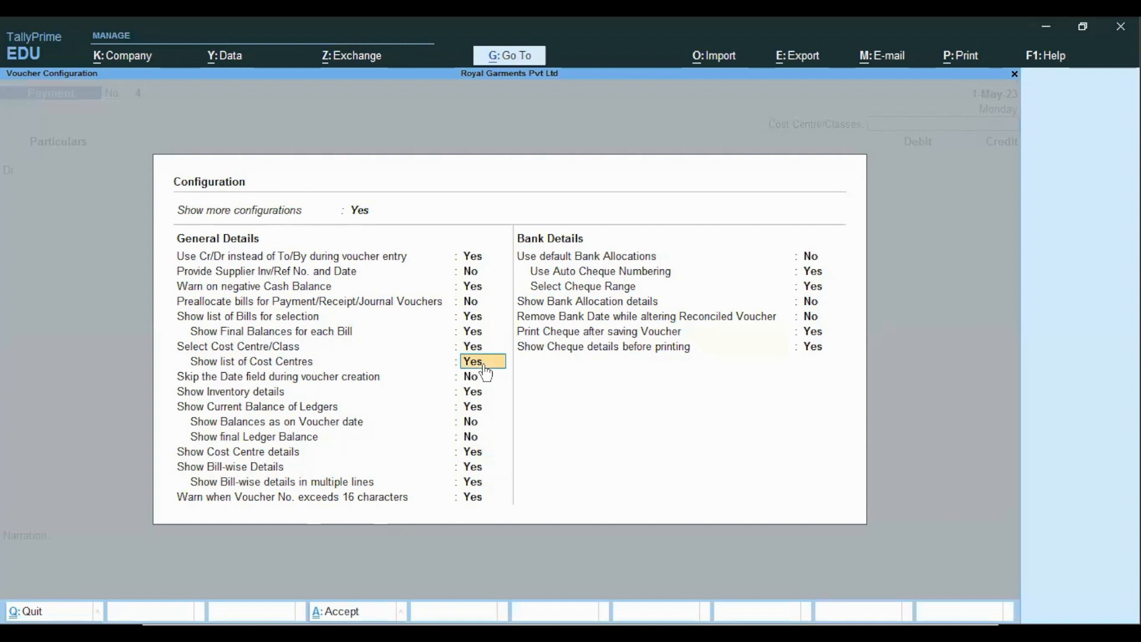
key(Down)
key(Down)
key(Down)
key(Down)
key(Down)
key(Down)
key(Down)
key(Up)
key(n)
key(Down)
key(n)
key(ctrl+a)
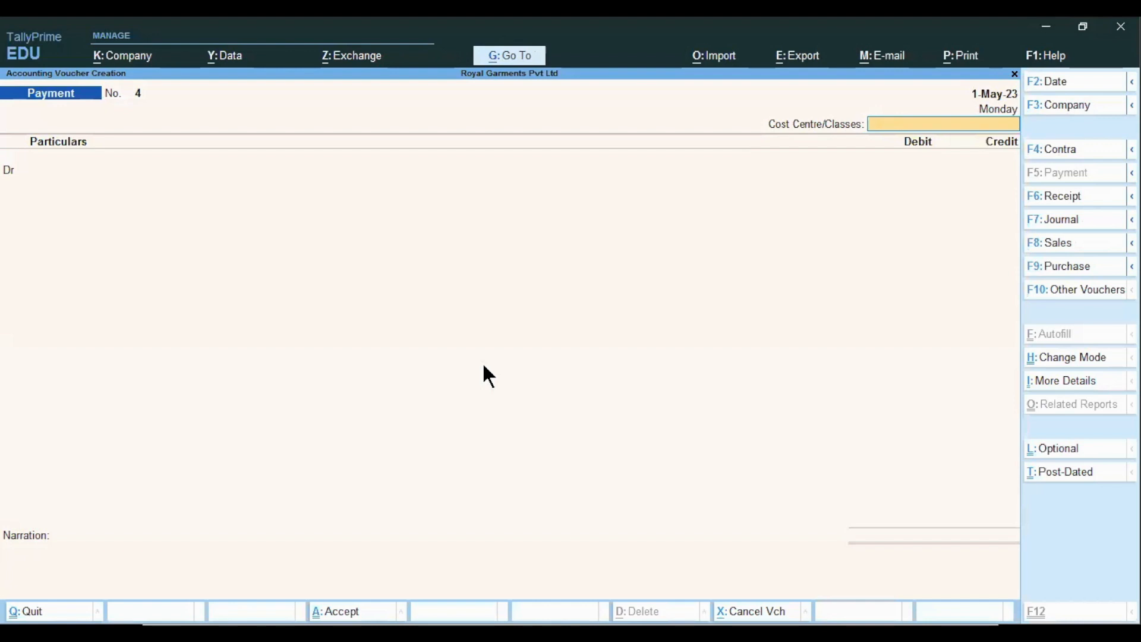
- Choose the Godown Rent cost class and debit Godown Rent A/c 25,000
key(Down)
key(Down)
key(Down)
key(Down)
key(Down)
key(Down)
key(Down)
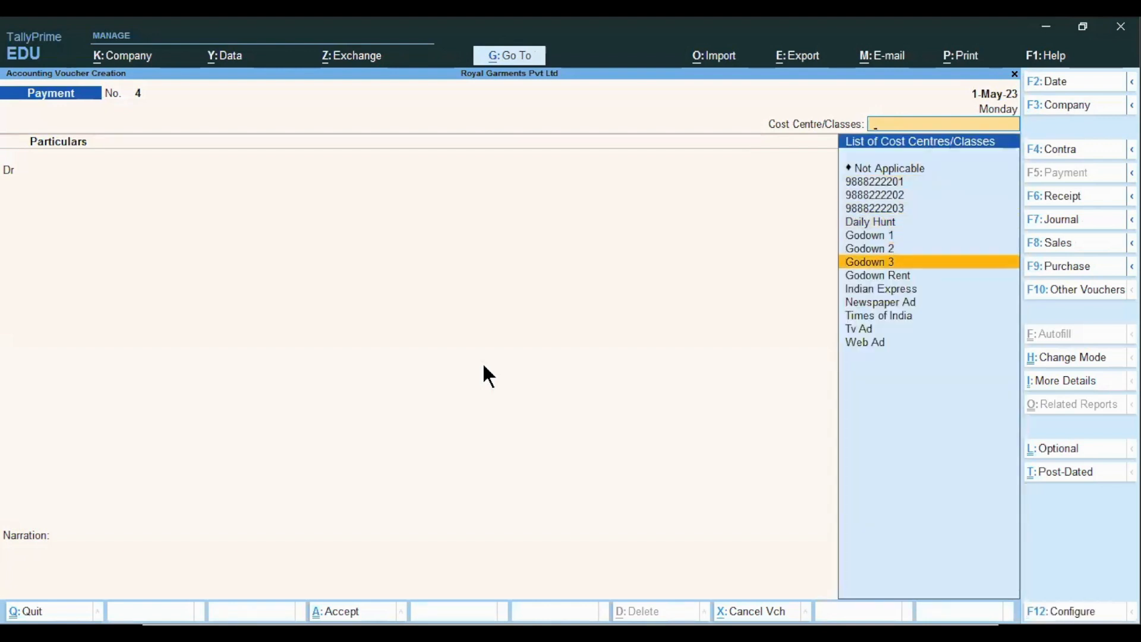
key(Down)
key(Return)
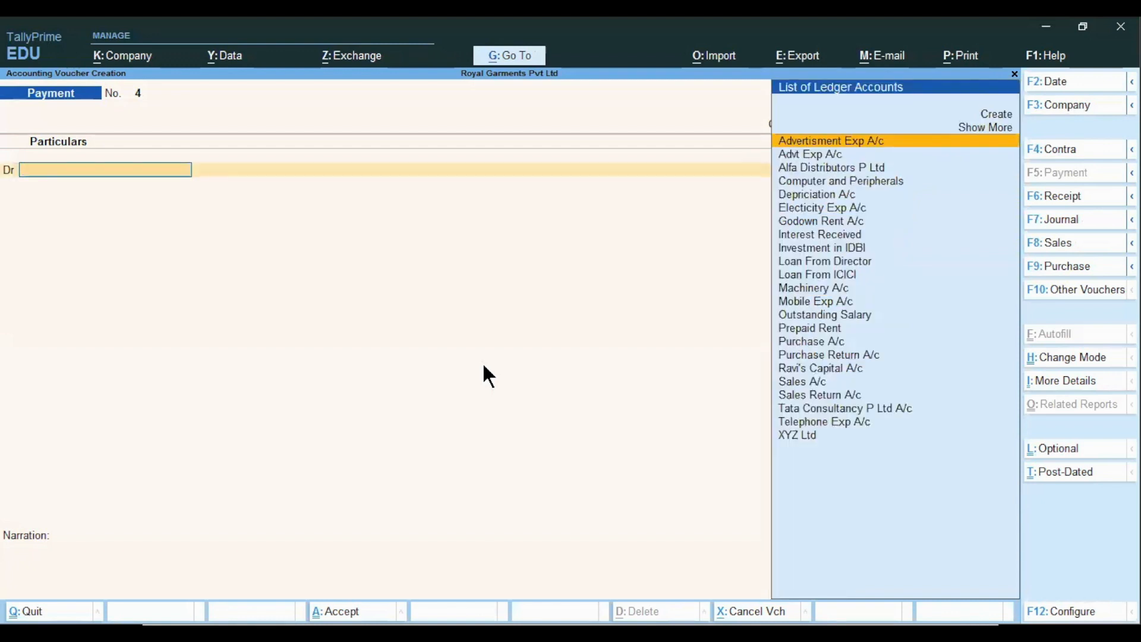
text(Go)
key(Return)
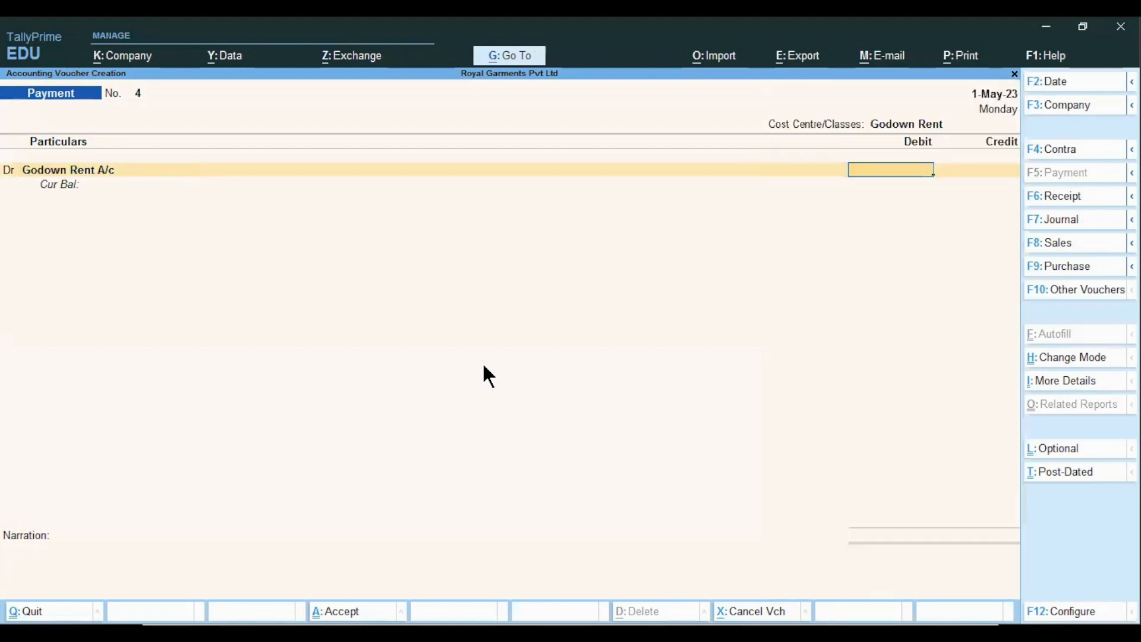
text(25000)
key(Return)
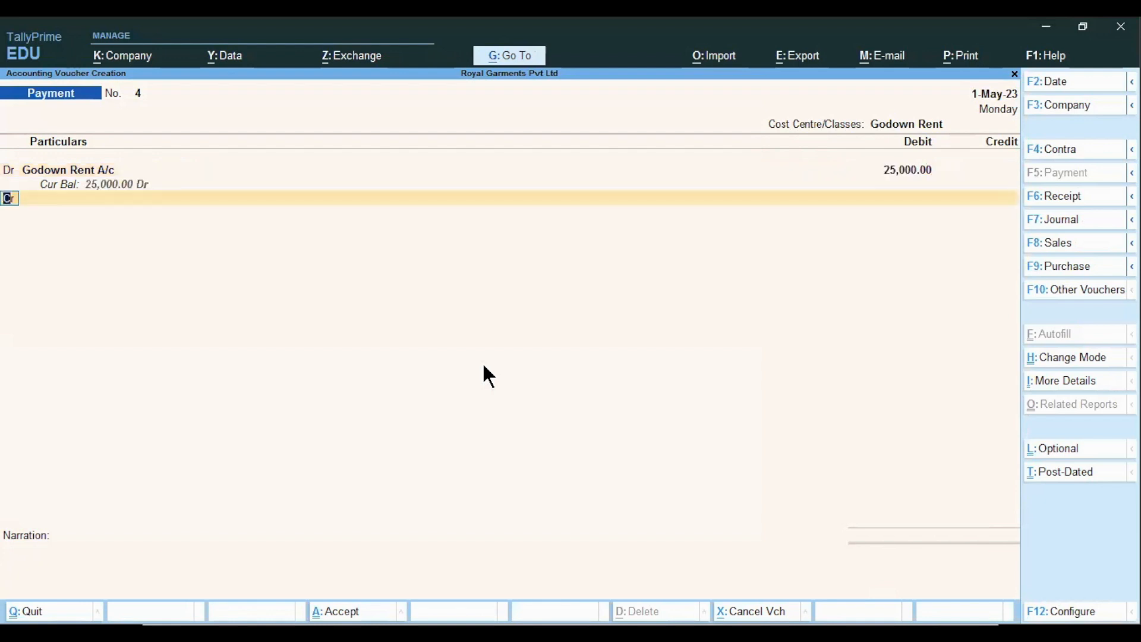
- Credit Axis Bank 25,000 by cheque, with a cheque number and narration 'being godown rent paid'
key(Return)
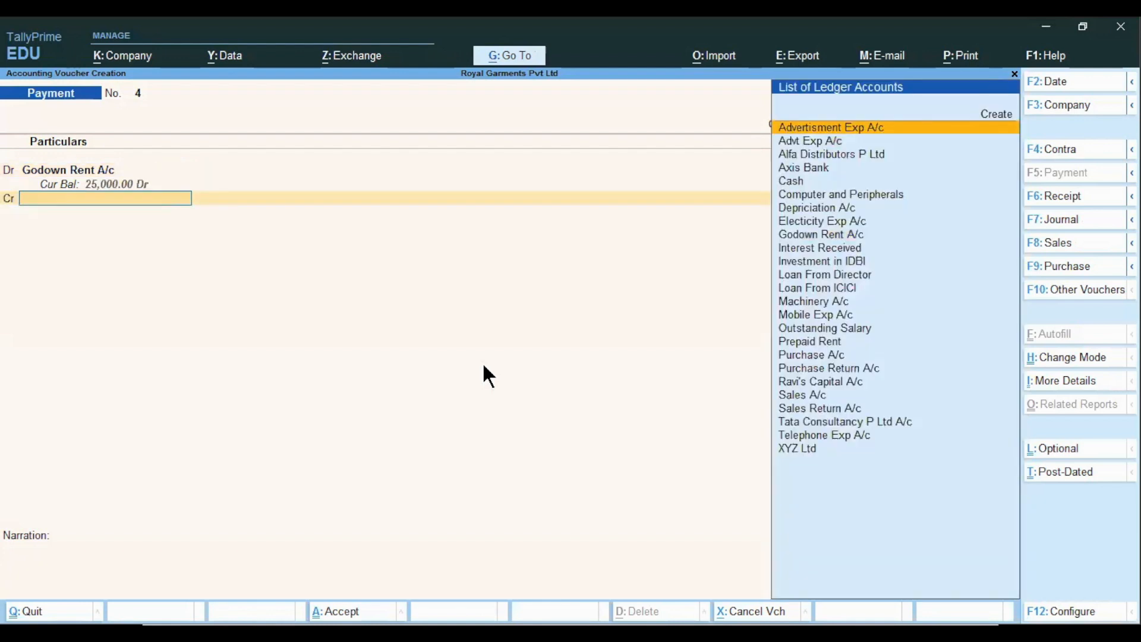
text(Ban)
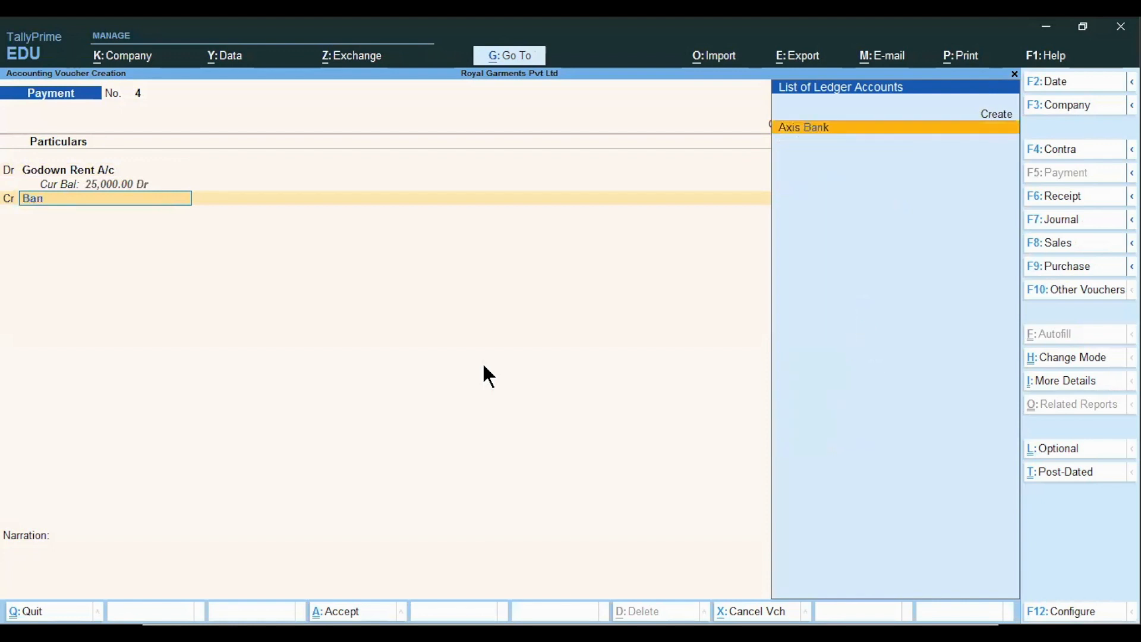
key(Return)
key(Return)
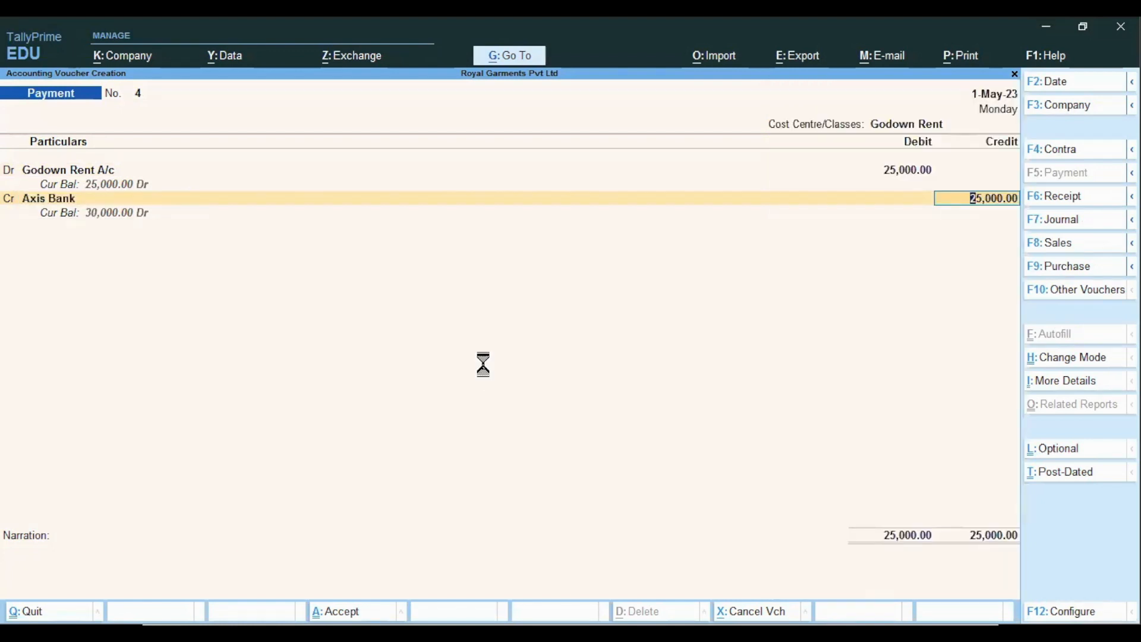
key(Return)
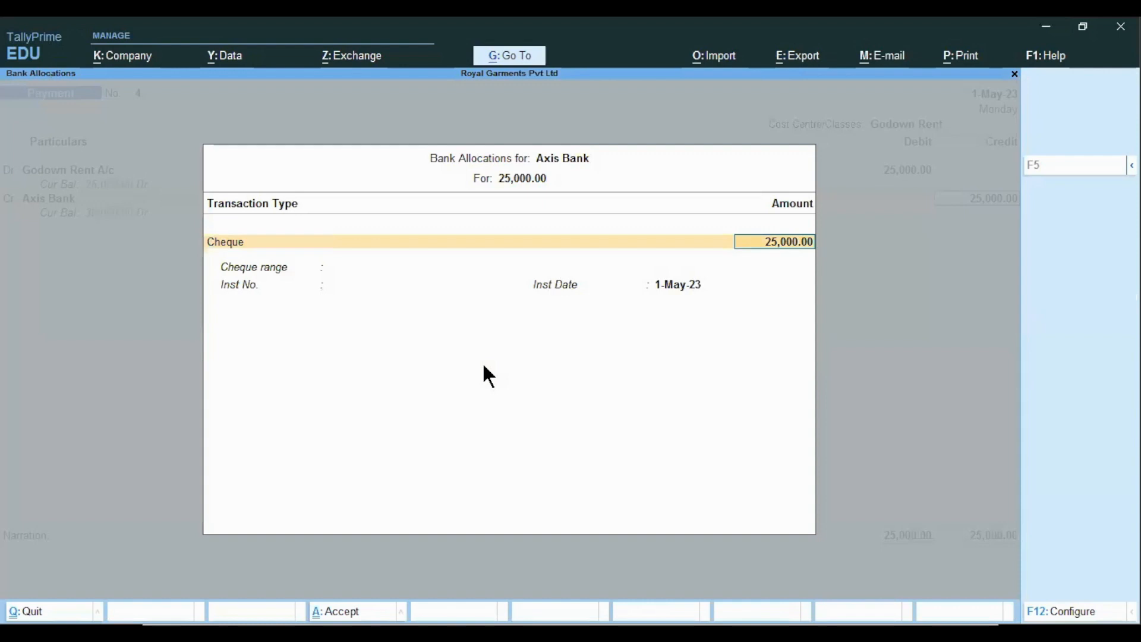
key(Return)
text(454)
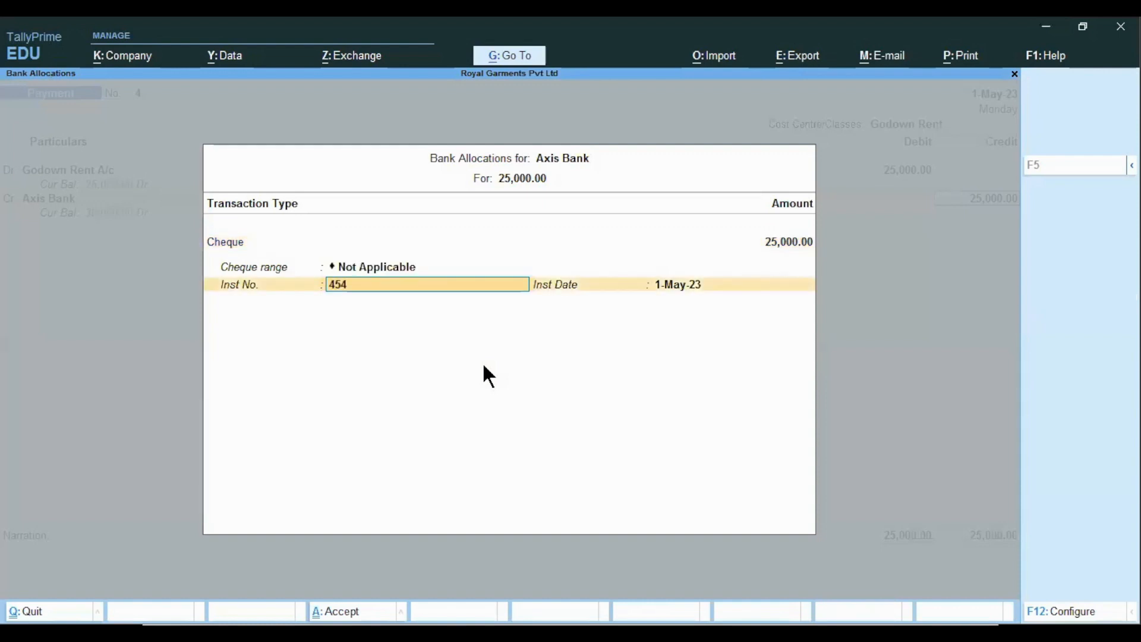
text(454)
key(Return)
key(Return)
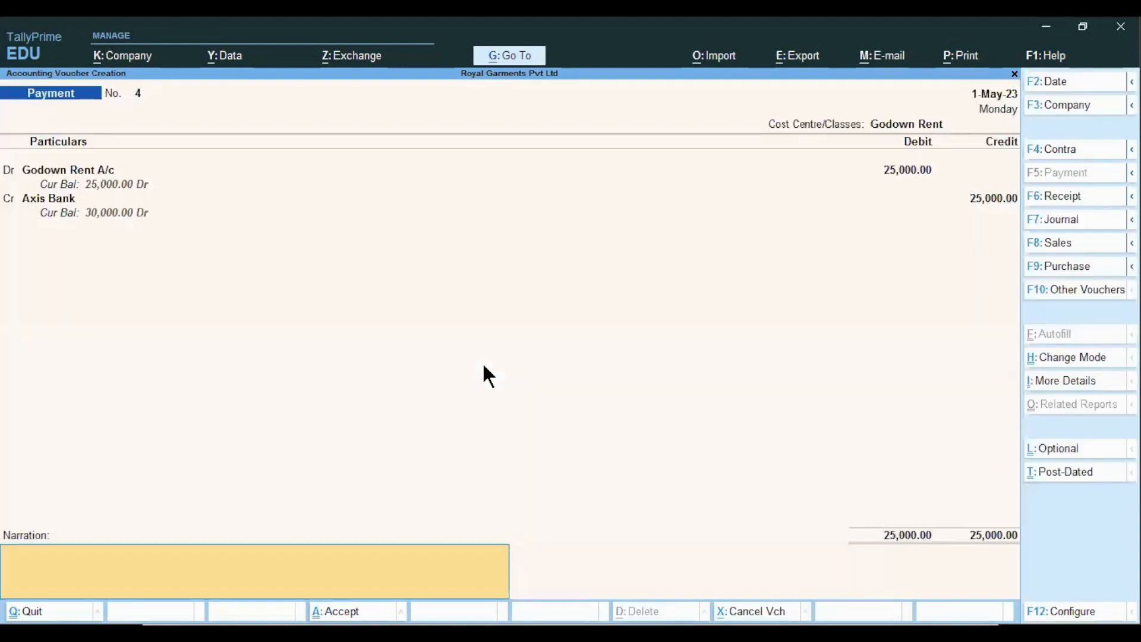
text(being godown rent paid)
key(Return)
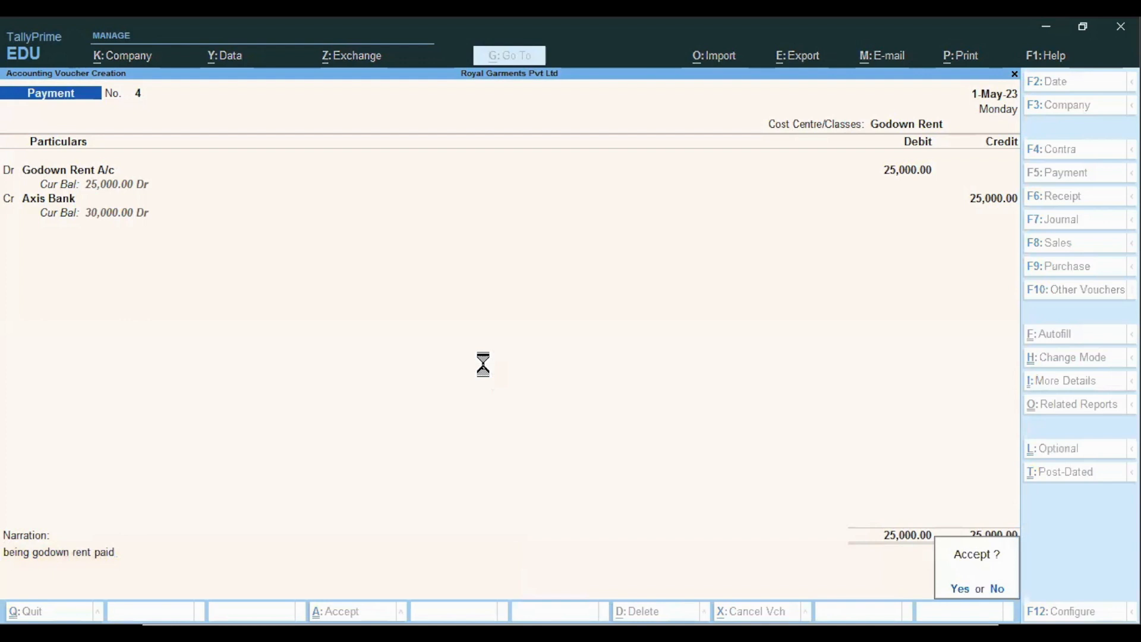
key(Return)
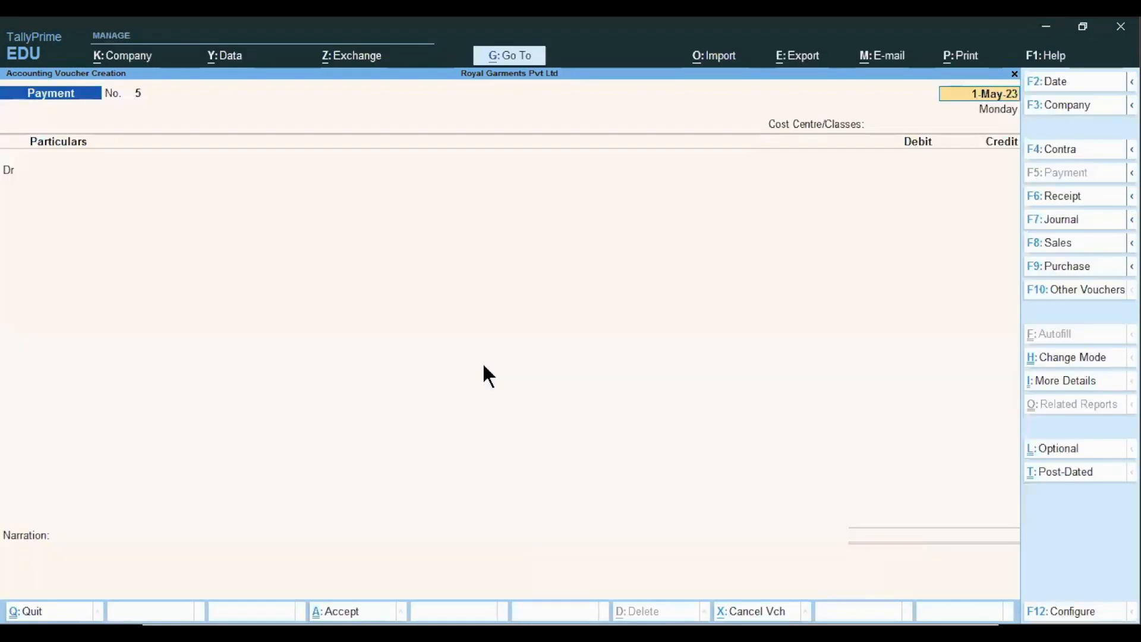
- Reopen saved payment voucher 4 to view the 8,750 / 6,250 / 10,000 split across Godown 1–3
key(Page_Up)
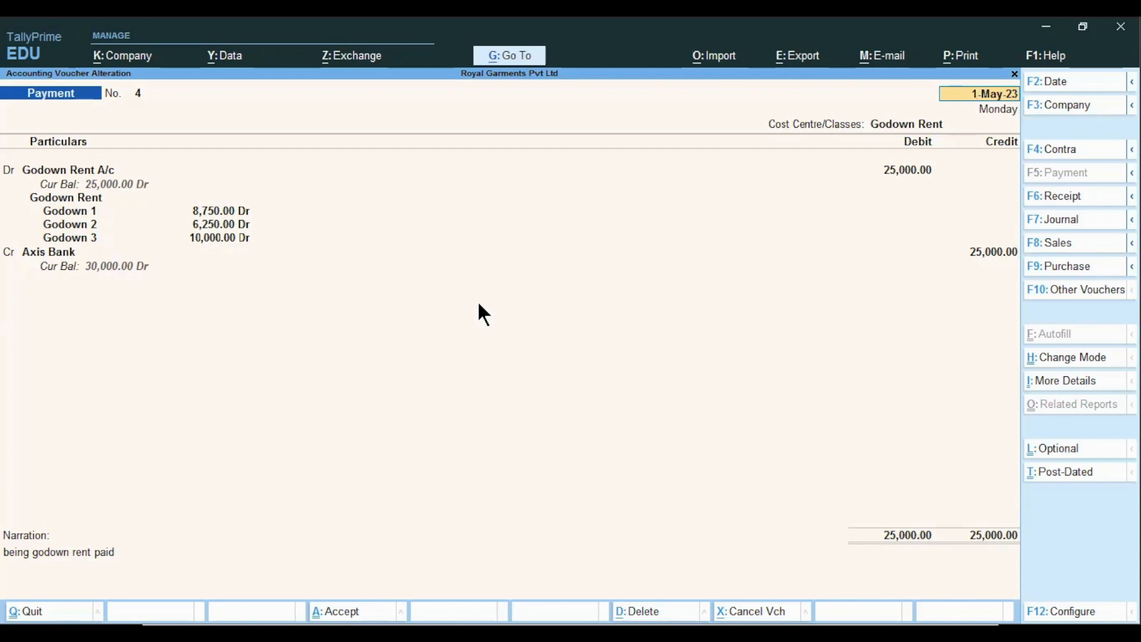
- Quit altering voucher 4 and return to the Gateway of Tally
key(Escape)
key(Escape)
key(Return)
key(Escape)
key(Escape)
key(Down)
key(Down)
- Go to Display More Reports > Statements of Accounts and open the Cost Centres reports
key(d)
key(Down)
key(Down)
key(Down)
key(Down)
key(Down)
key(Down)
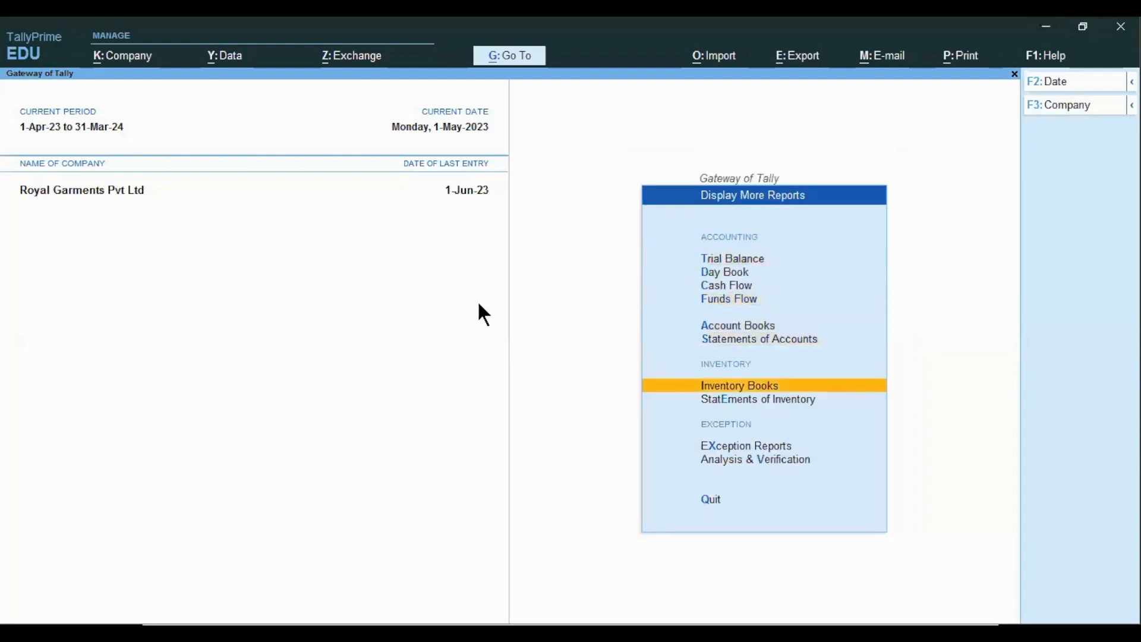
key(Up)
key(Up)
key(Down)
key(Return)
key(Down)
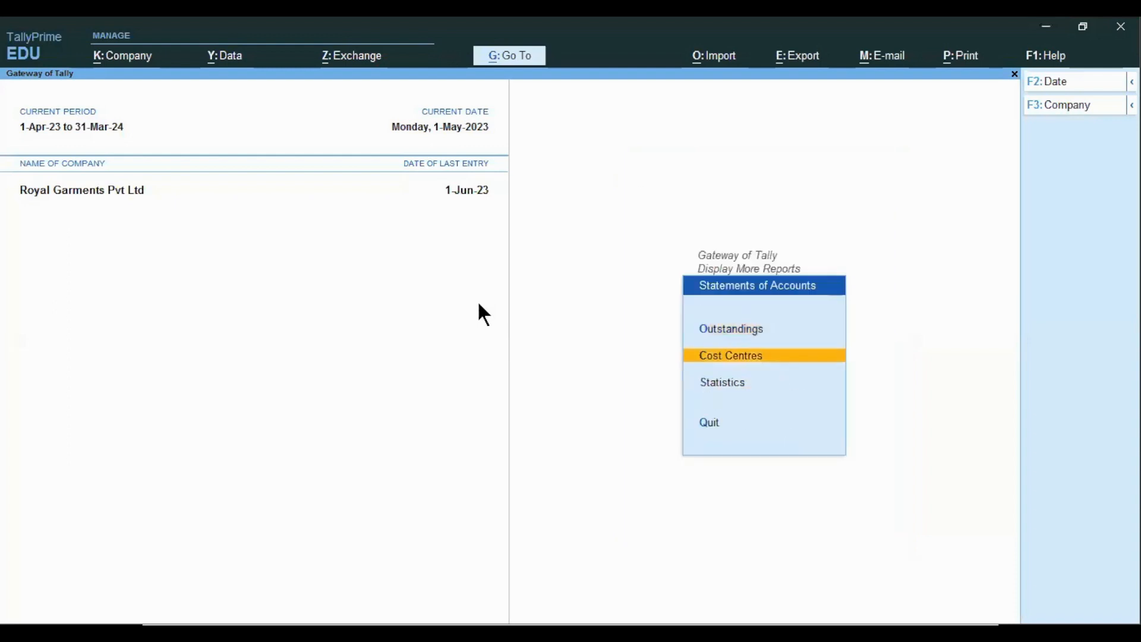
key(Return)
key(Return)
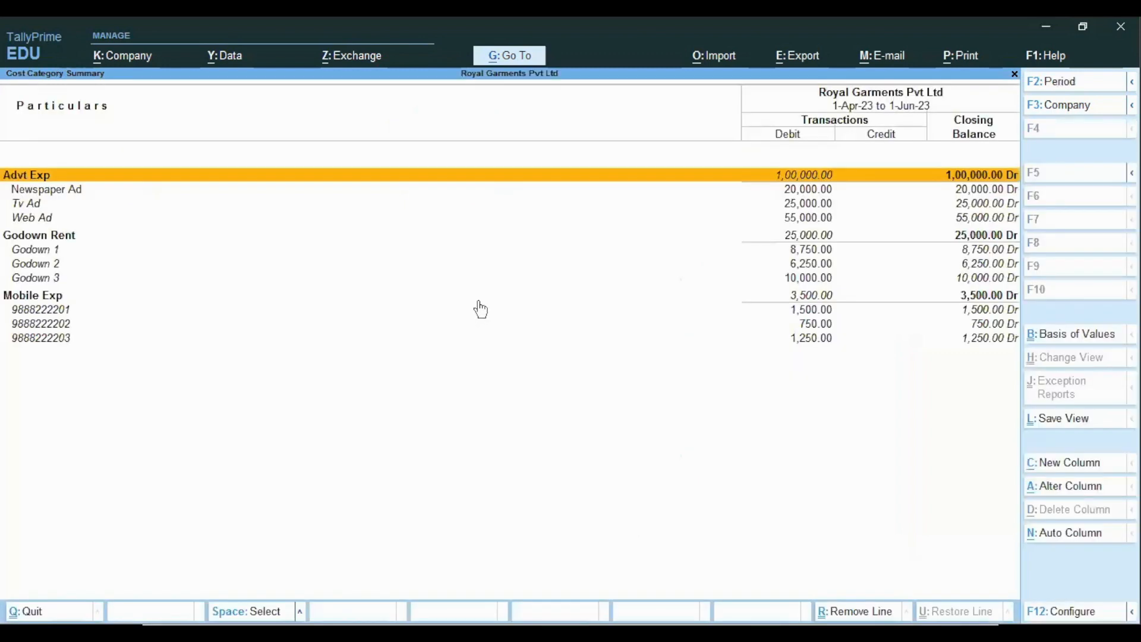
key(Down)
key(Down)
key(Down)
key(Down)
key(Down)
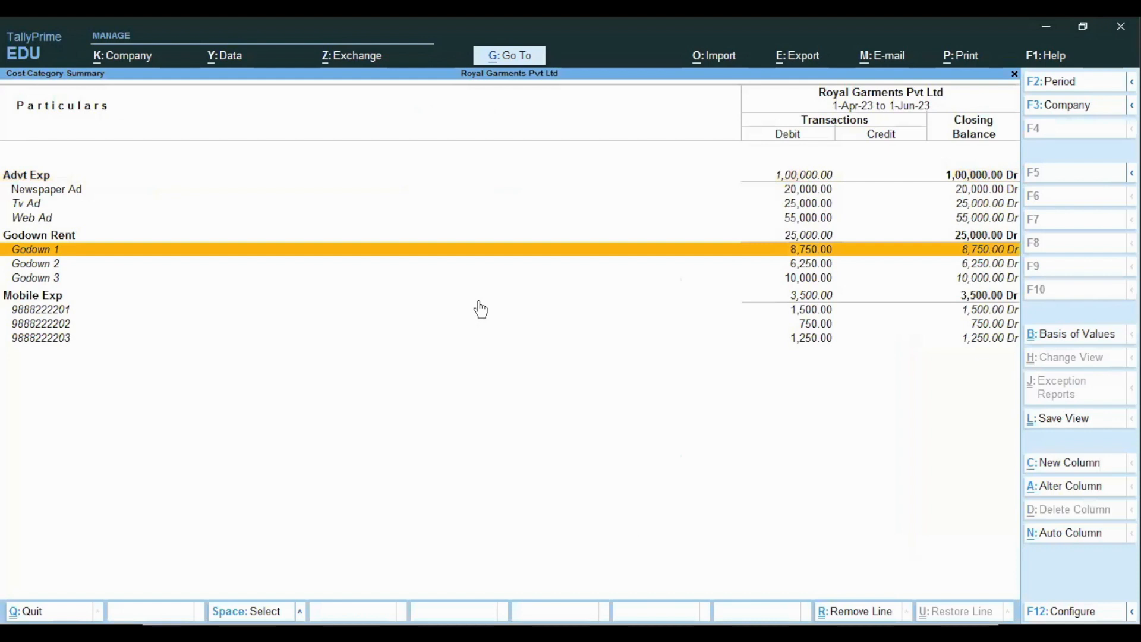
key(Down)
key(Down)
key(Down)
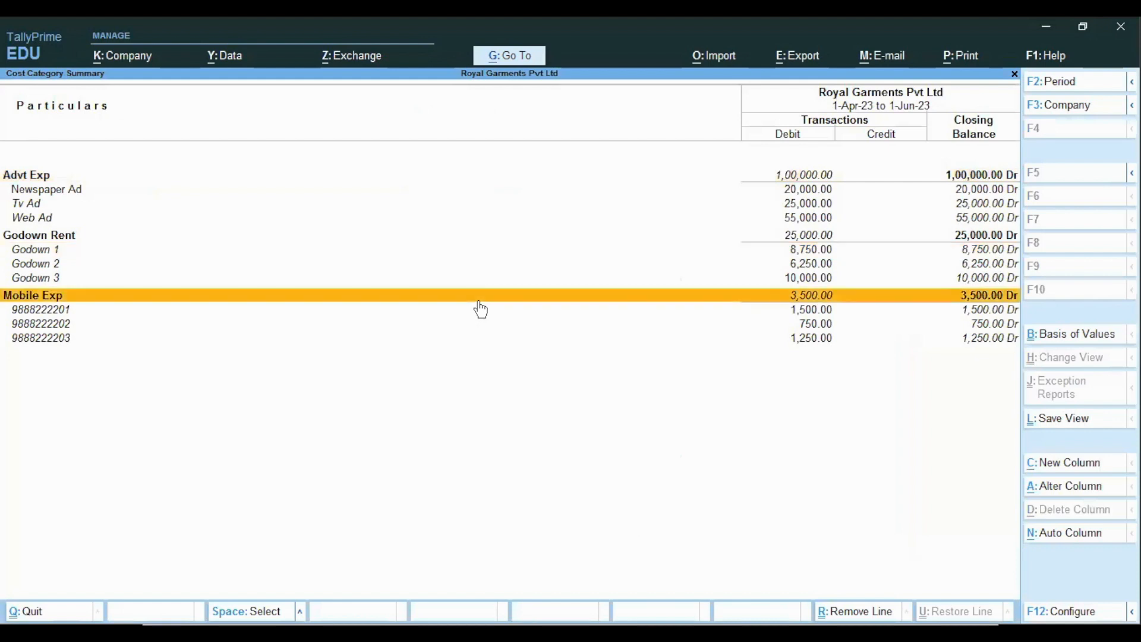
key(Return)
key(Return)
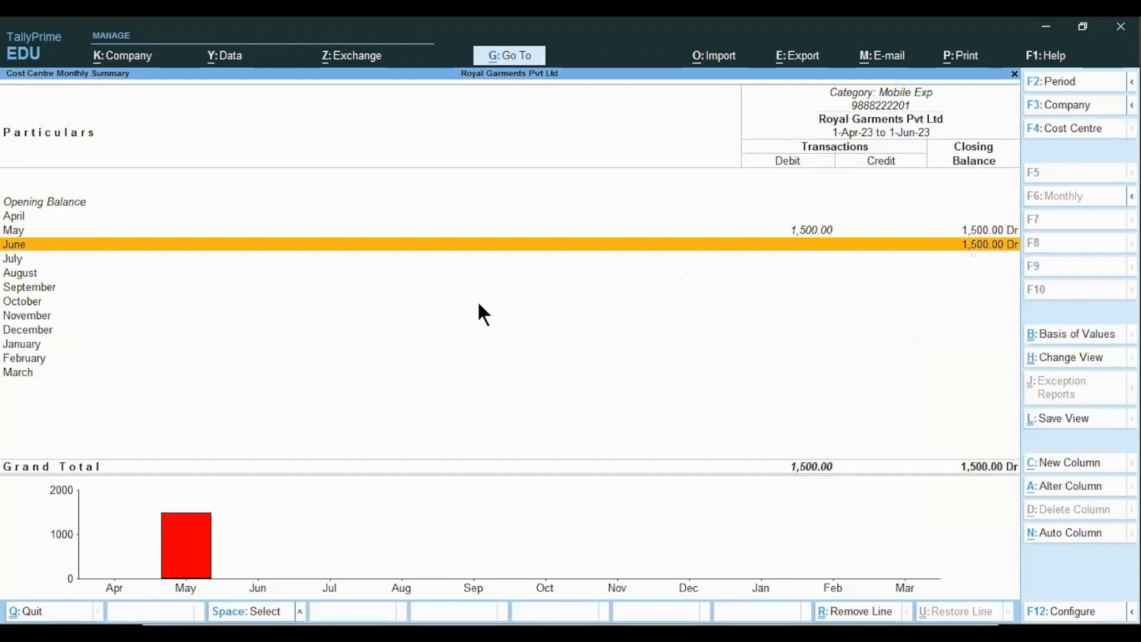
key(Up)
key(Return)
key(Return)
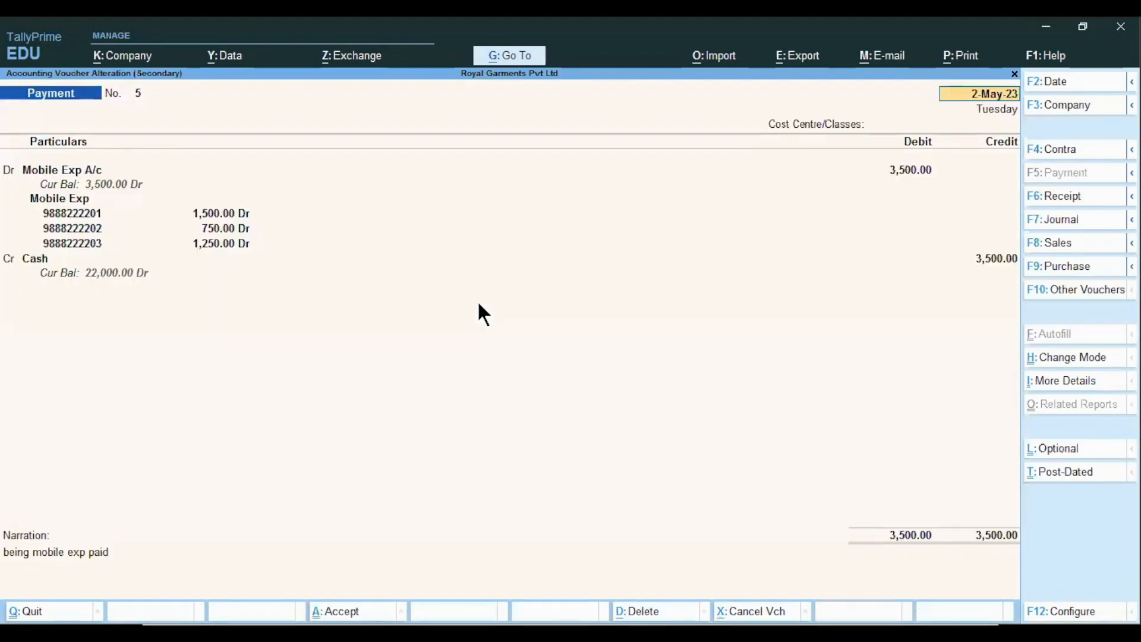
key(Escape)
key(Escape)
key(Escape)
key(Escape)
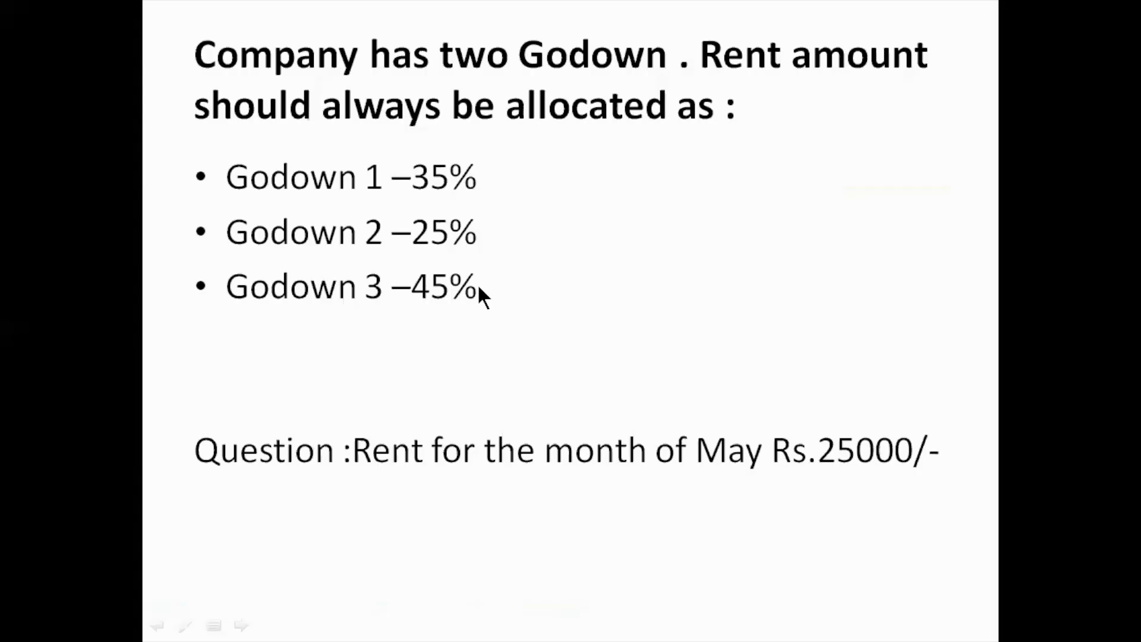
- Show the Cost Center and Cost Category slide, then switch back to TallyPrime's Cost Category Summary with Godown Rent 25,000
key(Page_Up)
key(Page_Up)
key(Page_Up)
key(Page_Up)
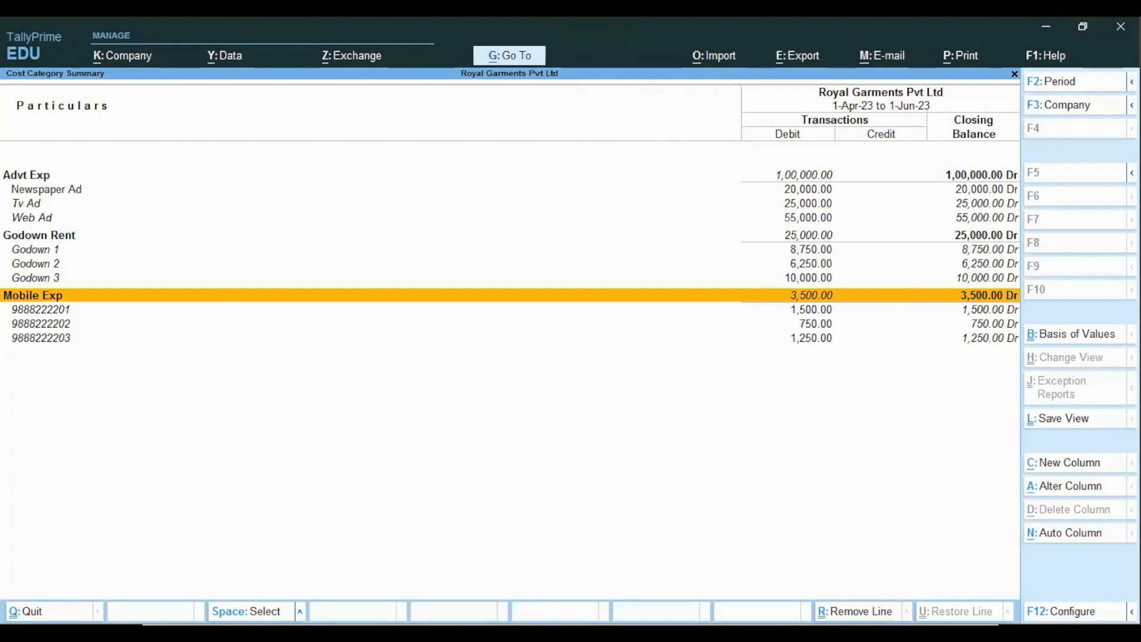
key(alt+Tab)
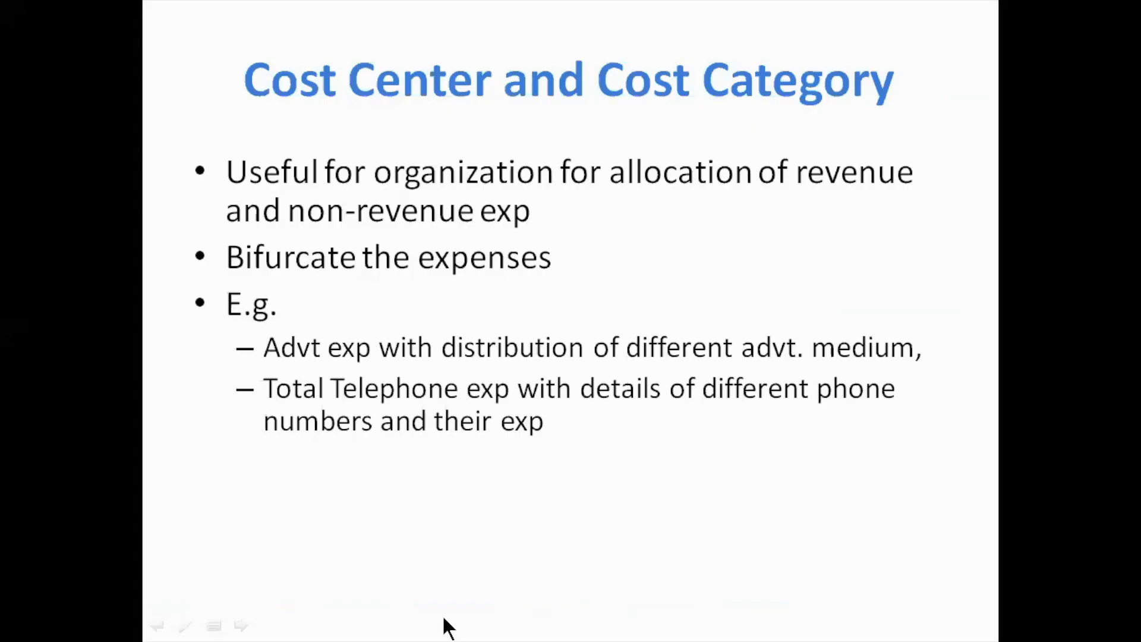
key(alt+Tab)
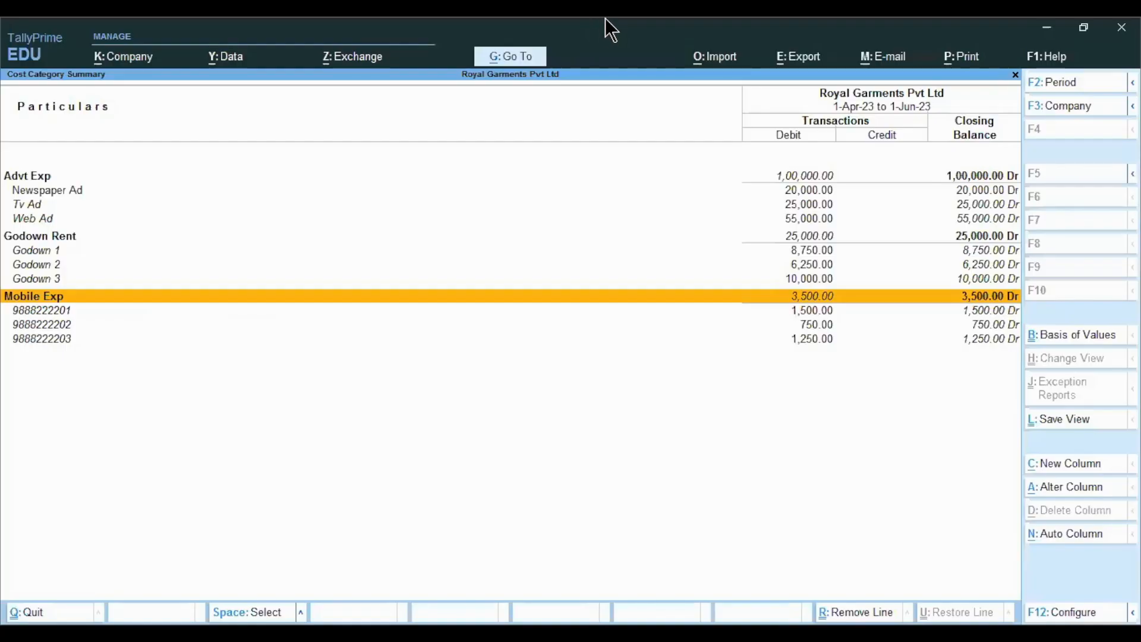